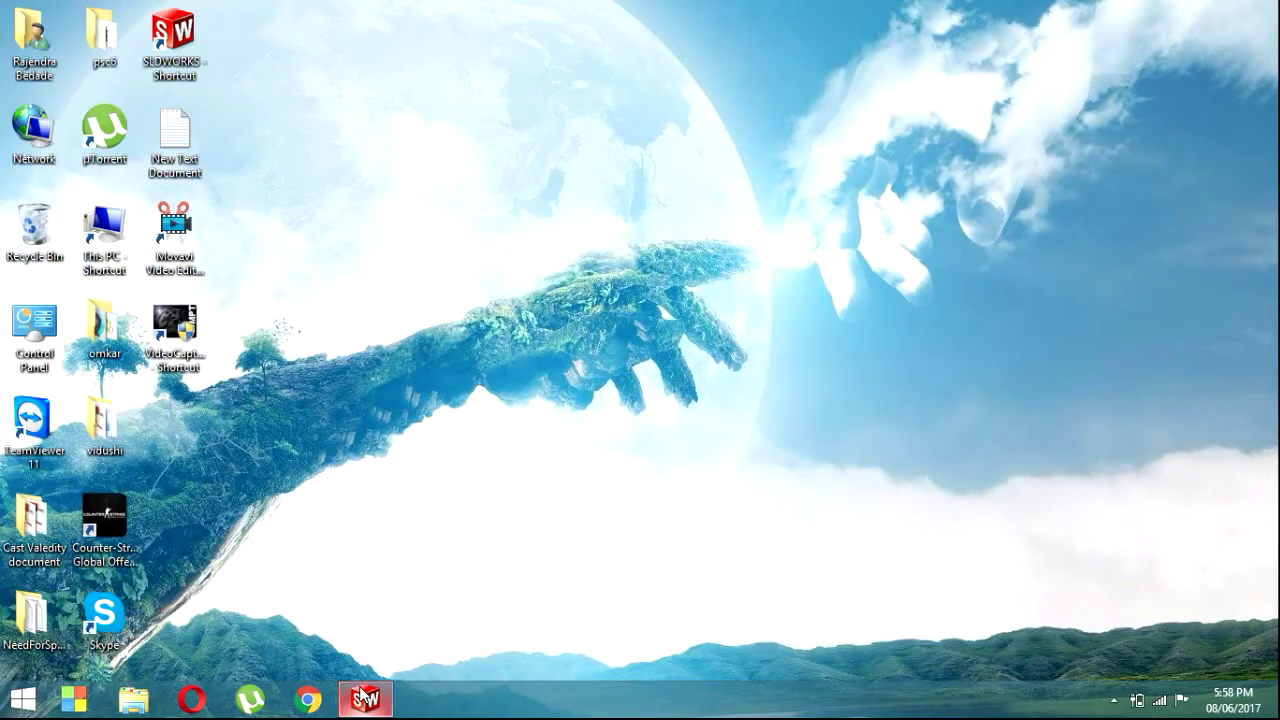
Step: Open SolidWorks 2013 from the taskbar and start a new document
{"action": "left_click", "coordinate": [364, 700]}
{"action": "left_click", "coordinate": [166, 16]}
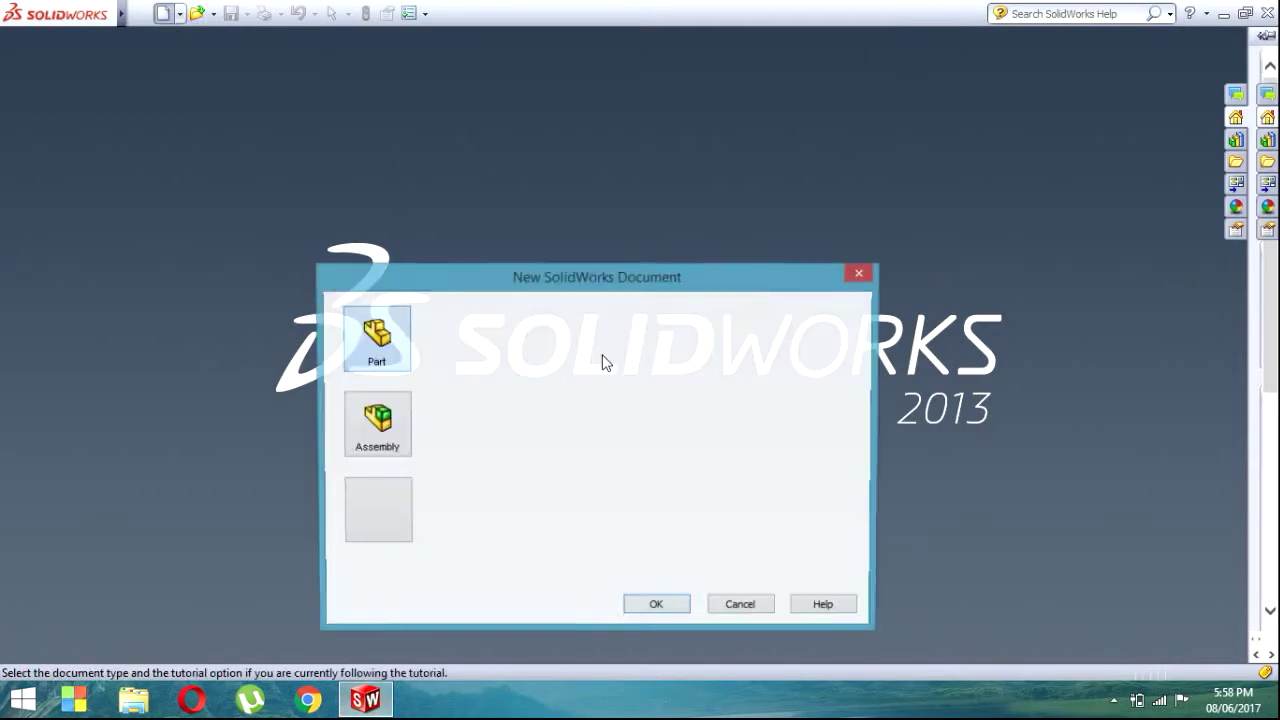
{"action": "left_click", "coordinate": [660, 608]}
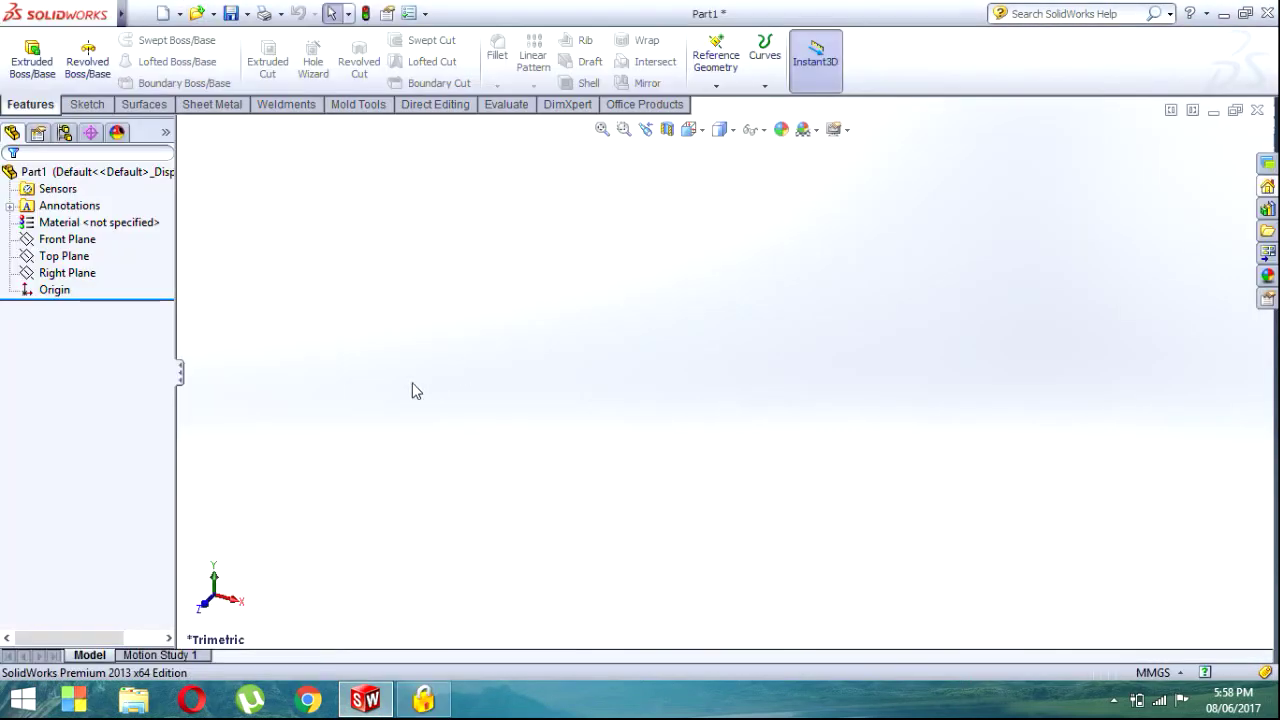
{"action": "left_click", "coordinate": [84, 105]}
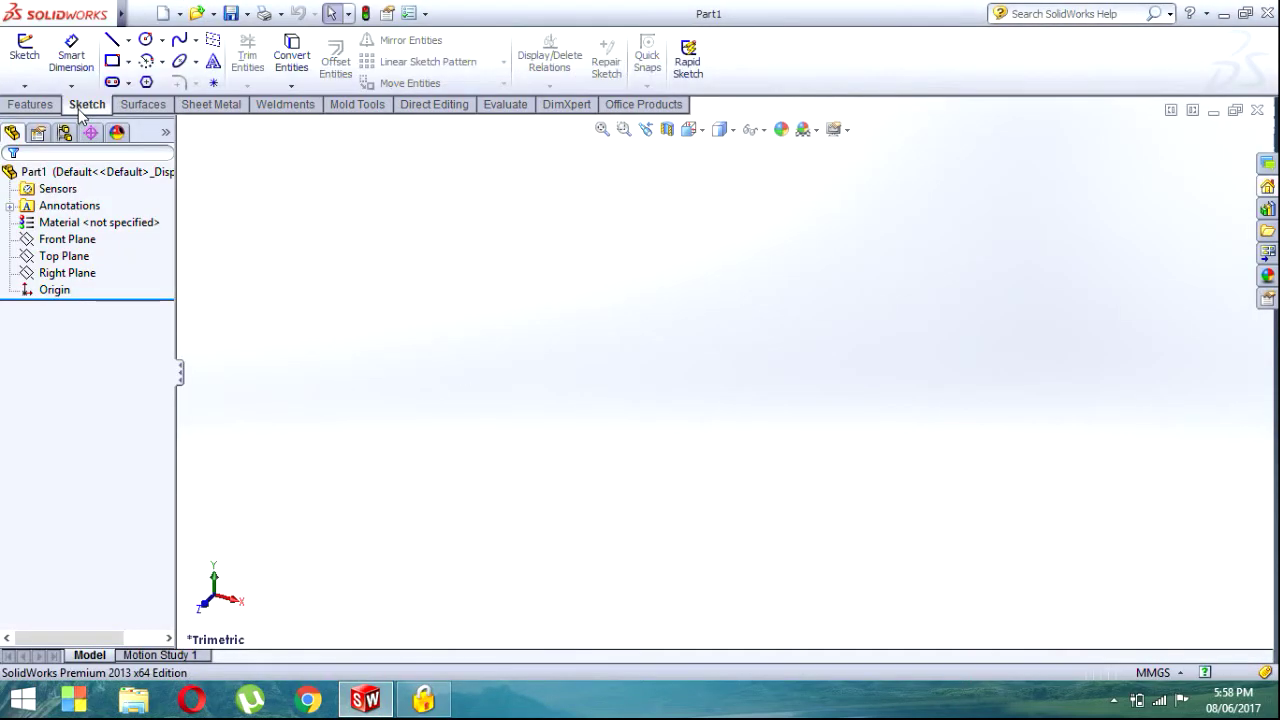
{"action": "left_click", "coordinate": [128, 40]}
{"action": "left_click", "coordinate": [142, 86]}
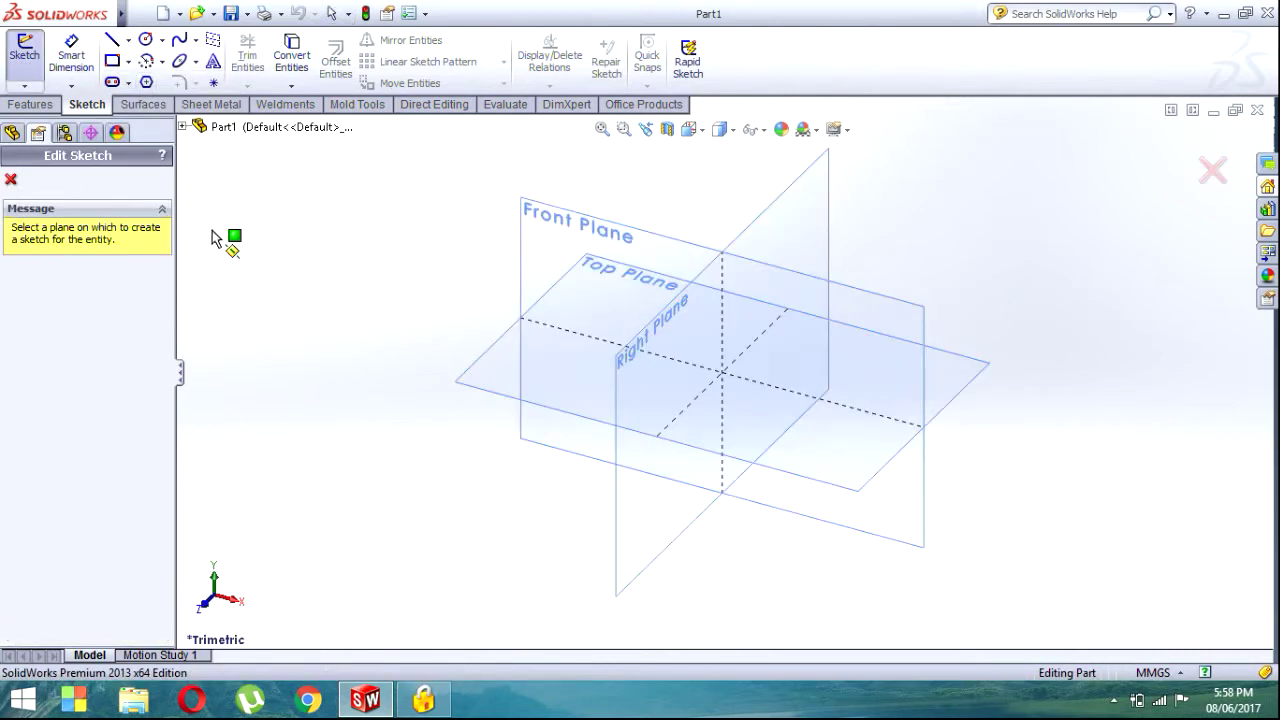
{"action": "left_click", "coordinate": [594, 256]}
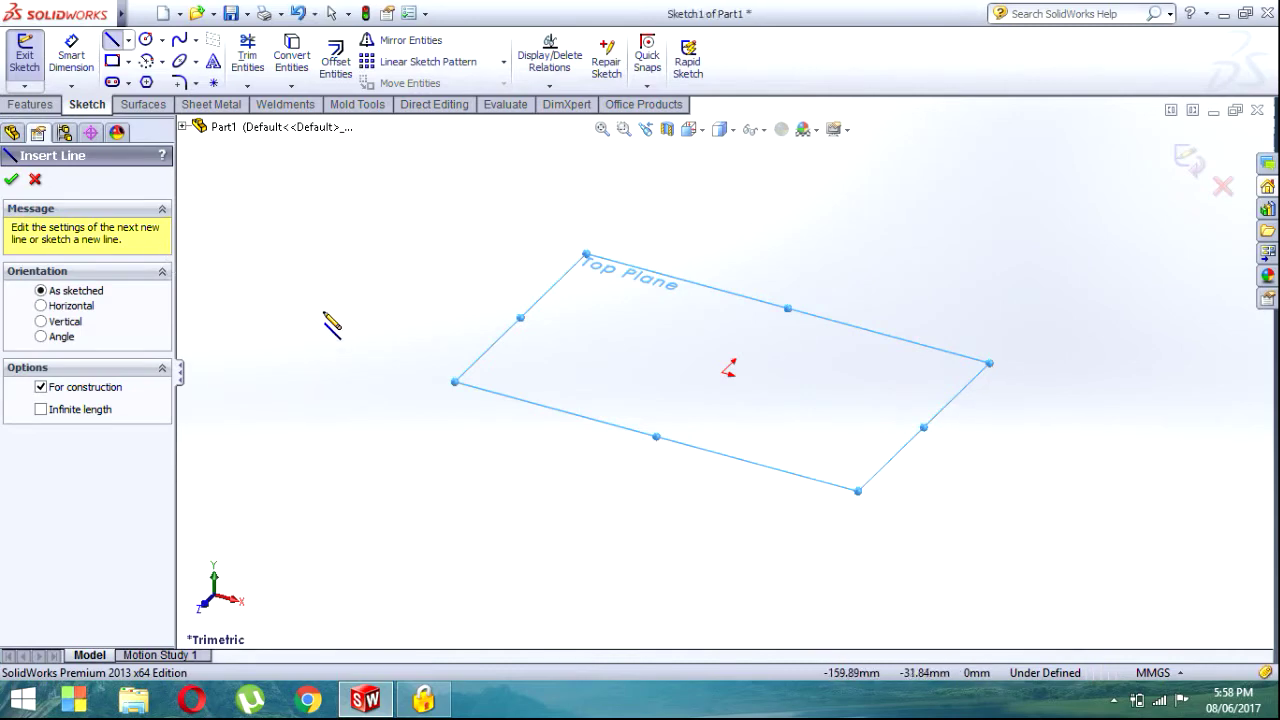
{"action": "key", "text": "Escape"}
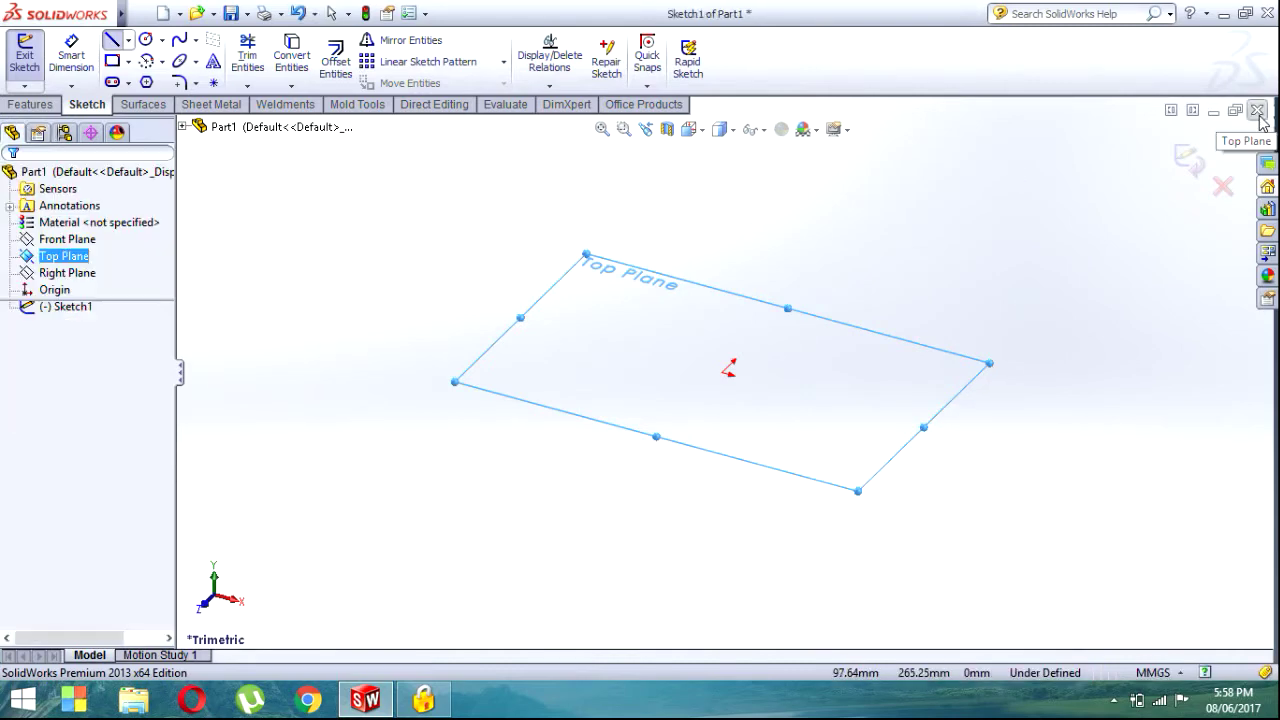
{"action": "key", "text": "ctrl+w"}
{"action": "left_click", "coordinate": [675, 390]}
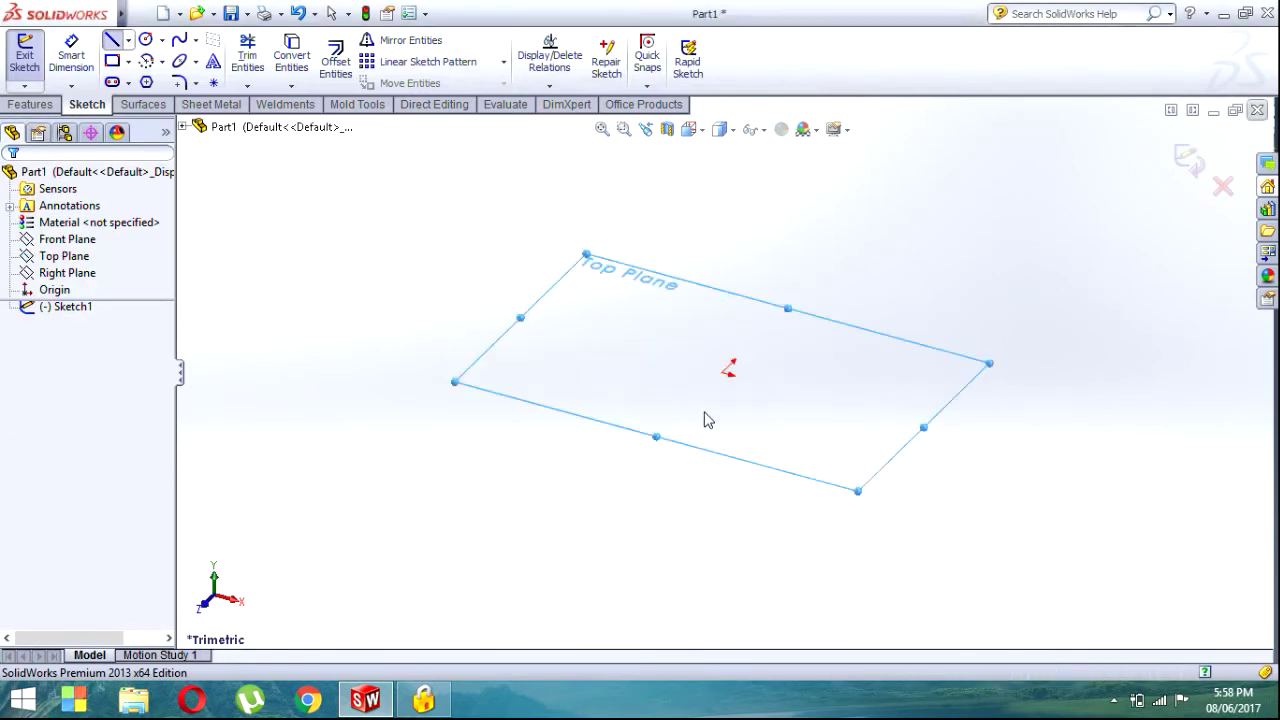
{"action": "left_click", "coordinate": [161, 14]}
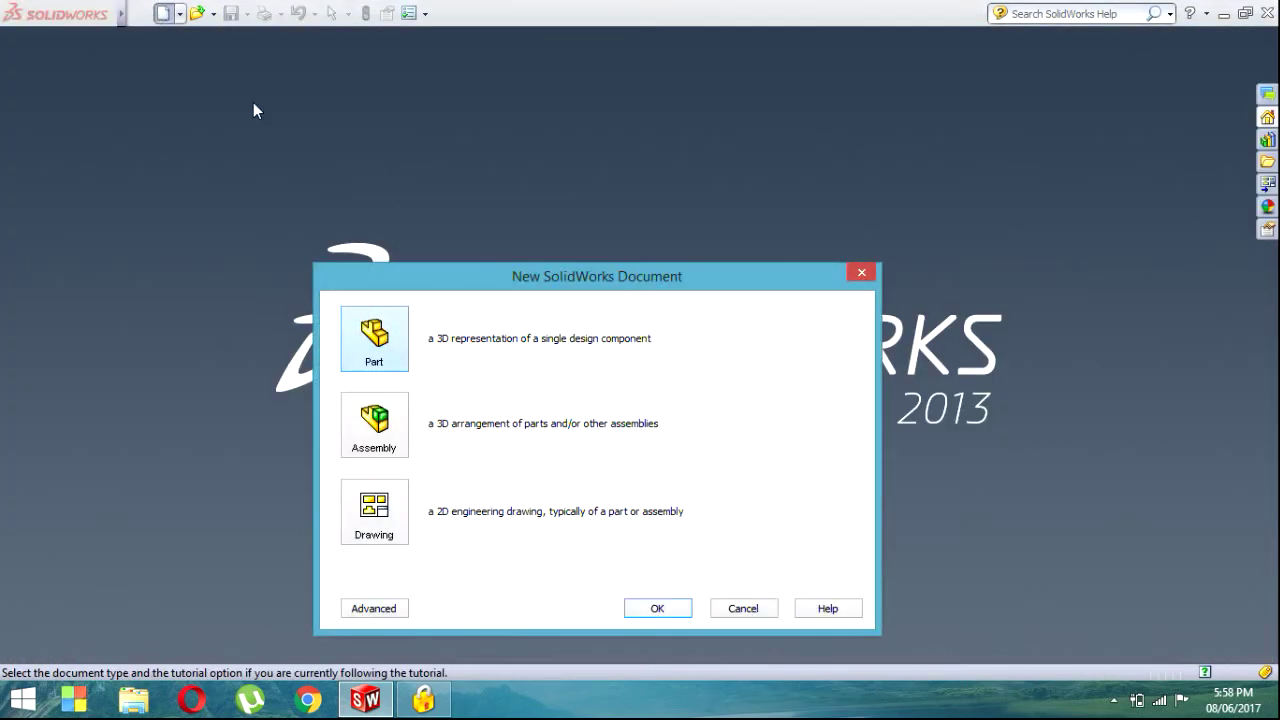
Step: Create a new part and start a sketch on the Front Plane
{"action": "left_click", "coordinate": [669, 607]}
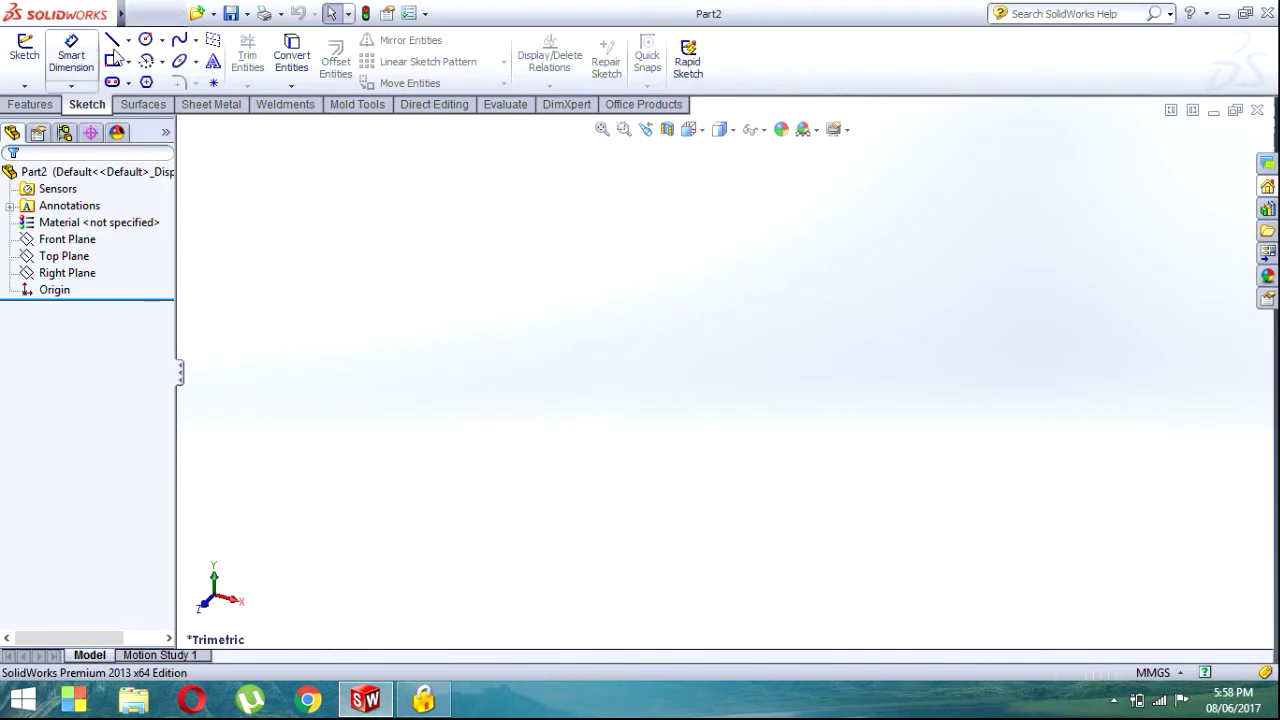
{"action": "left_click", "coordinate": [85, 239]}
{"action": "left_click", "coordinate": [70, 245]}
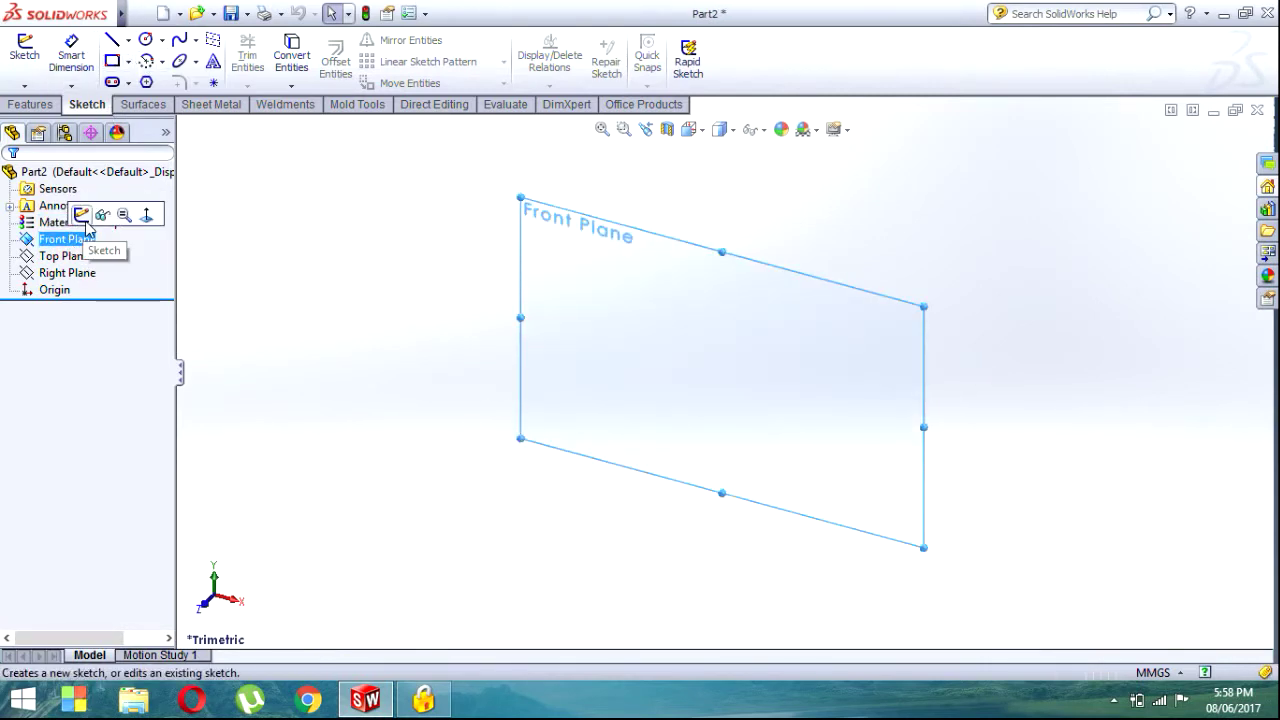
{"action": "key", "text": "Escape"}
{"action": "left_click", "coordinate": [90, 240]}
{"action": "left_click", "coordinate": [100, 222]}
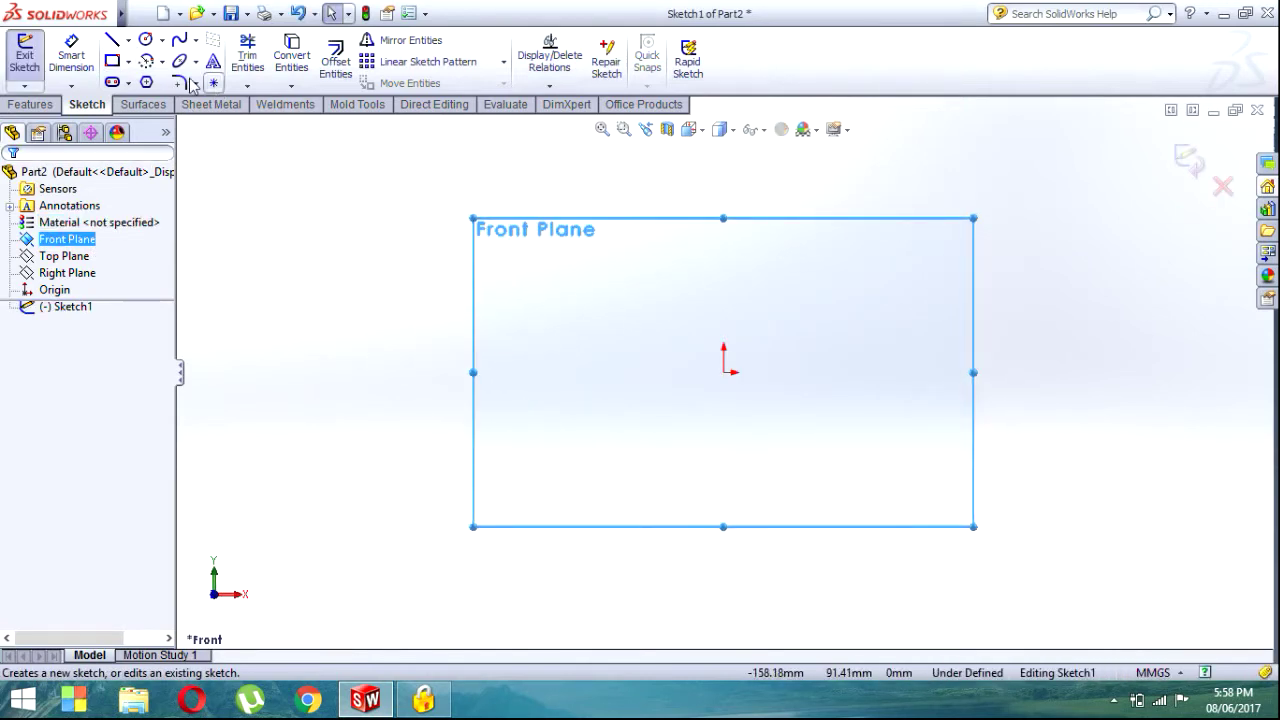
Step: Draw vertical and horizontal centerlines crossing at the origin
{"action": "left_click", "coordinate": [129, 40]}
{"action": "left_click", "coordinate": [150, 76]}
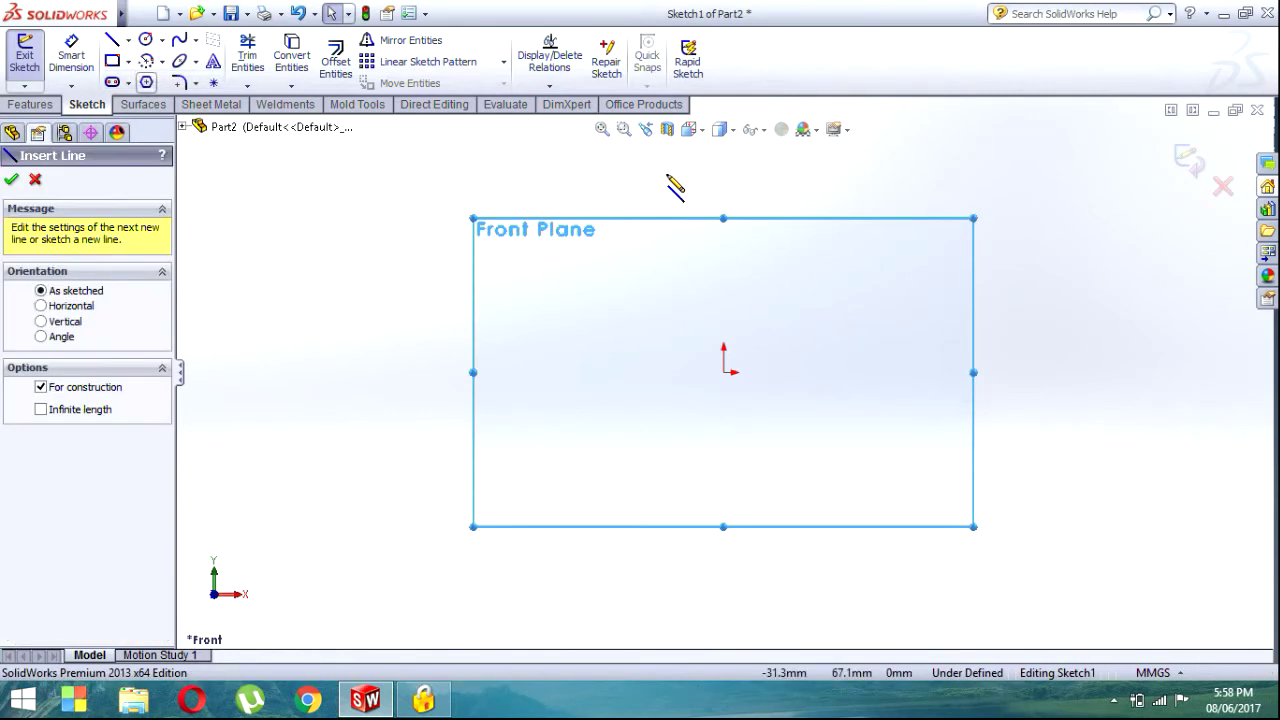
{"action": "left_click", "coordinate": [724, 174]}
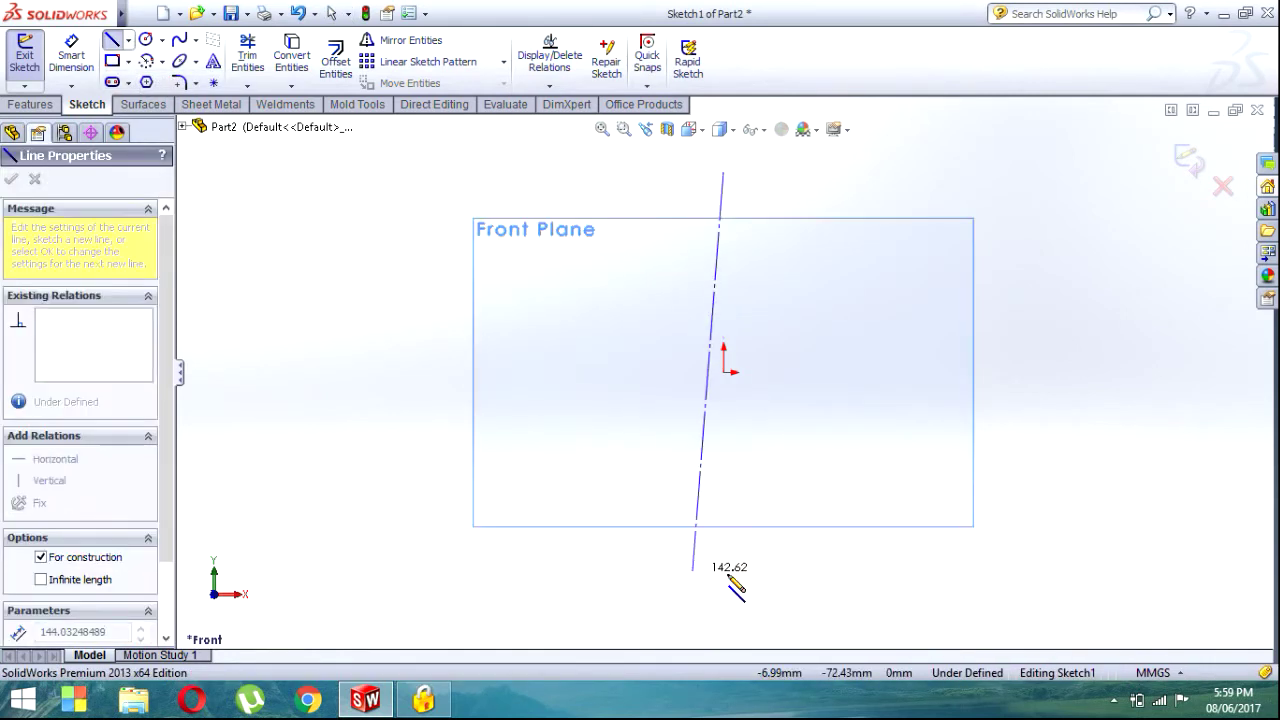
{"action": "left_click", "coordinate": [775, 563]}
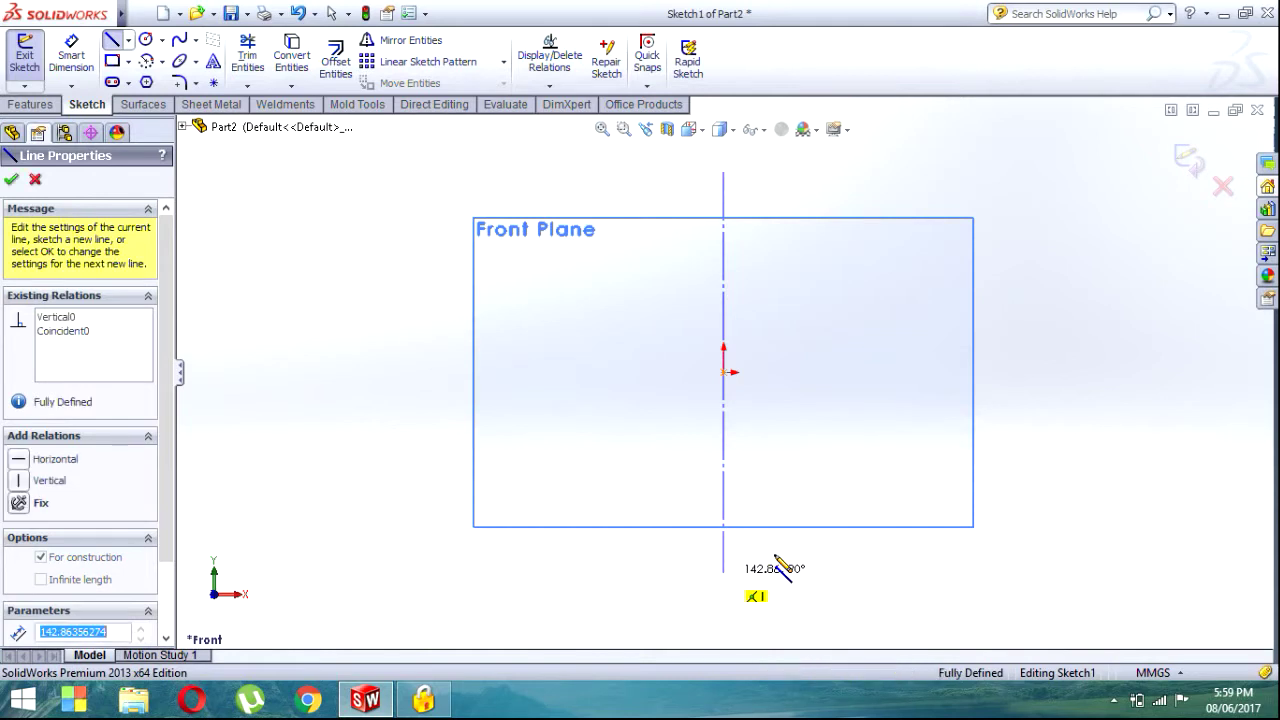
{"action": "key", "text": "Escape"}
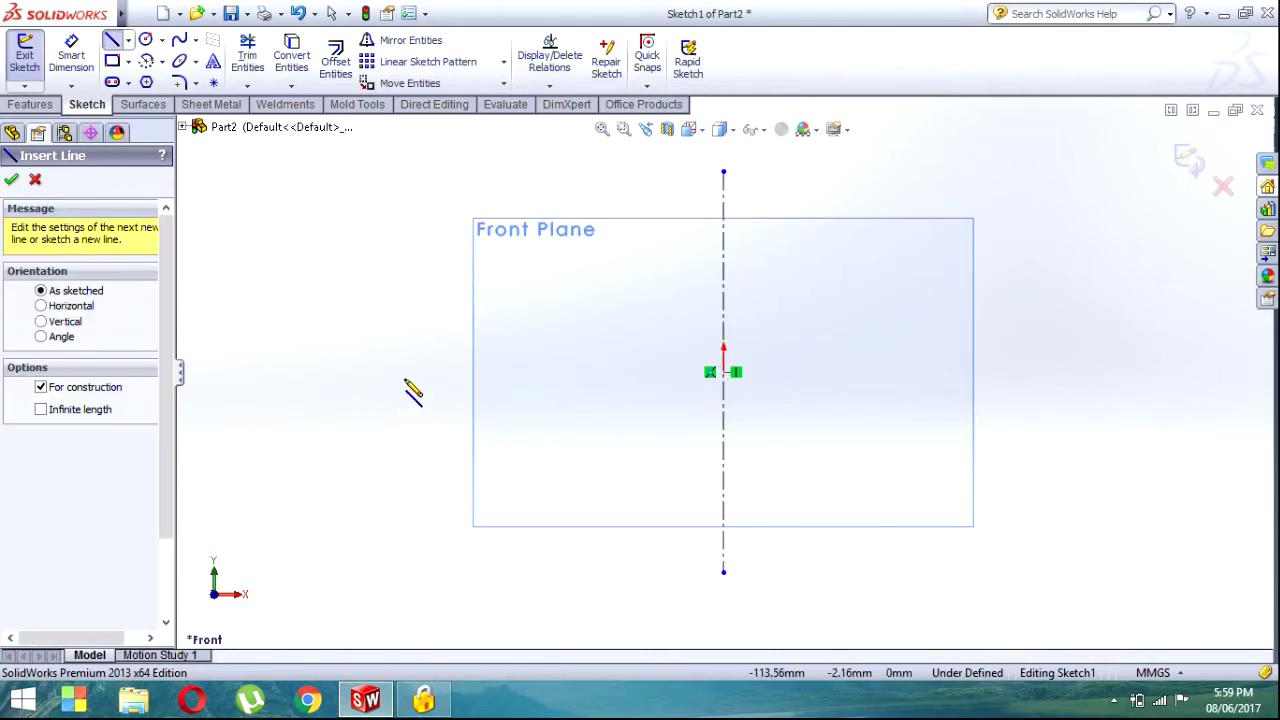
{"action": "left_click", "coordinate": [405, 373]}
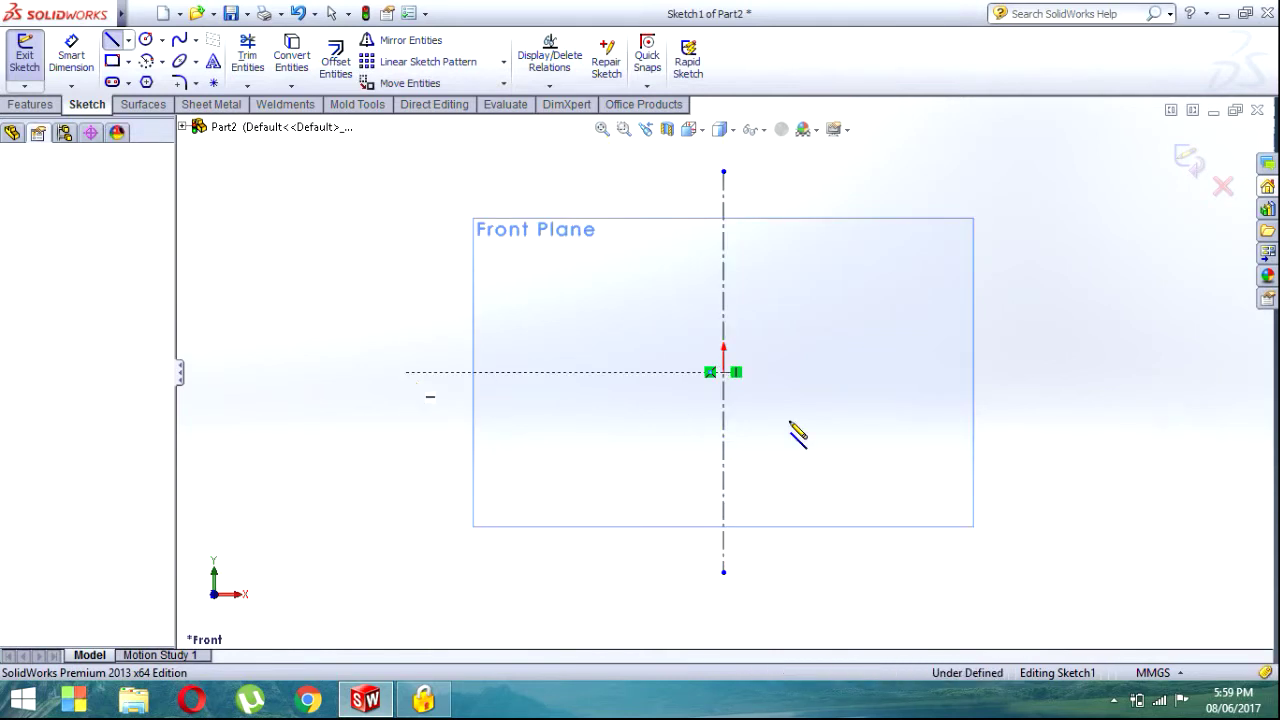
{"action": "left_click", "coordinate": [1039, 373]}
{"action": "key", "text": "Escape"}
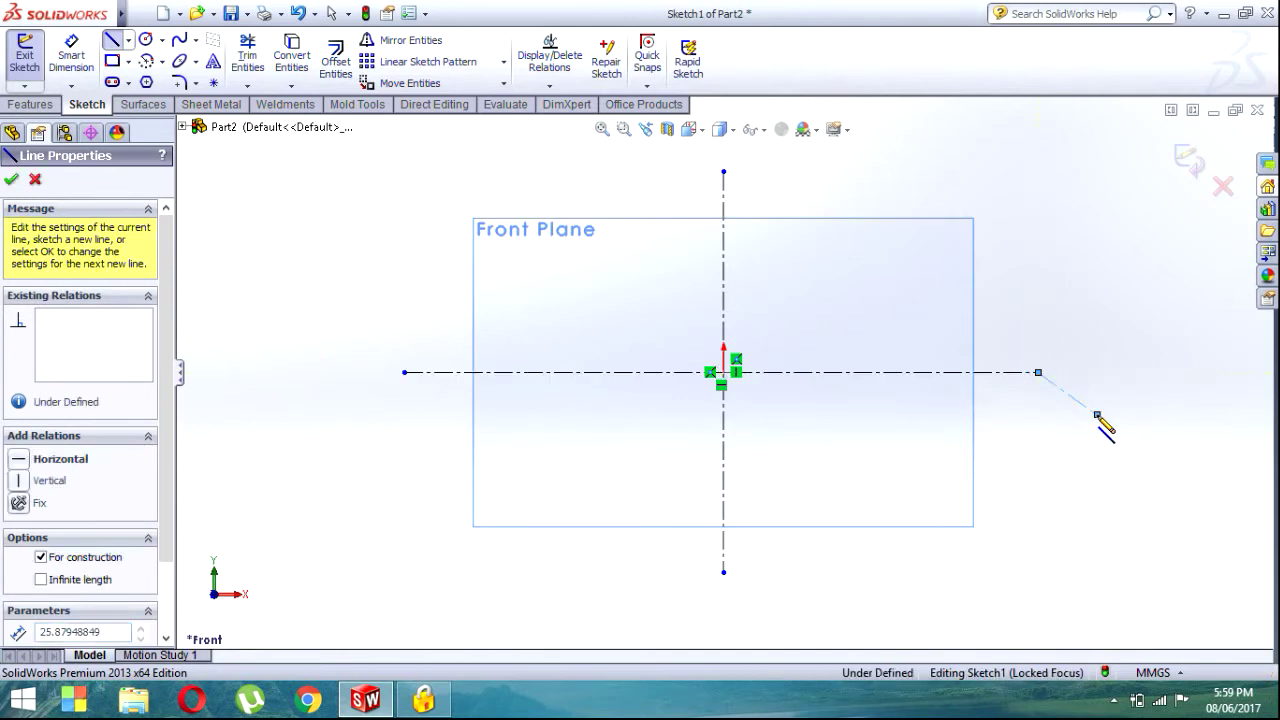
{"action": "left_click", "coordinate": [11, 180]}
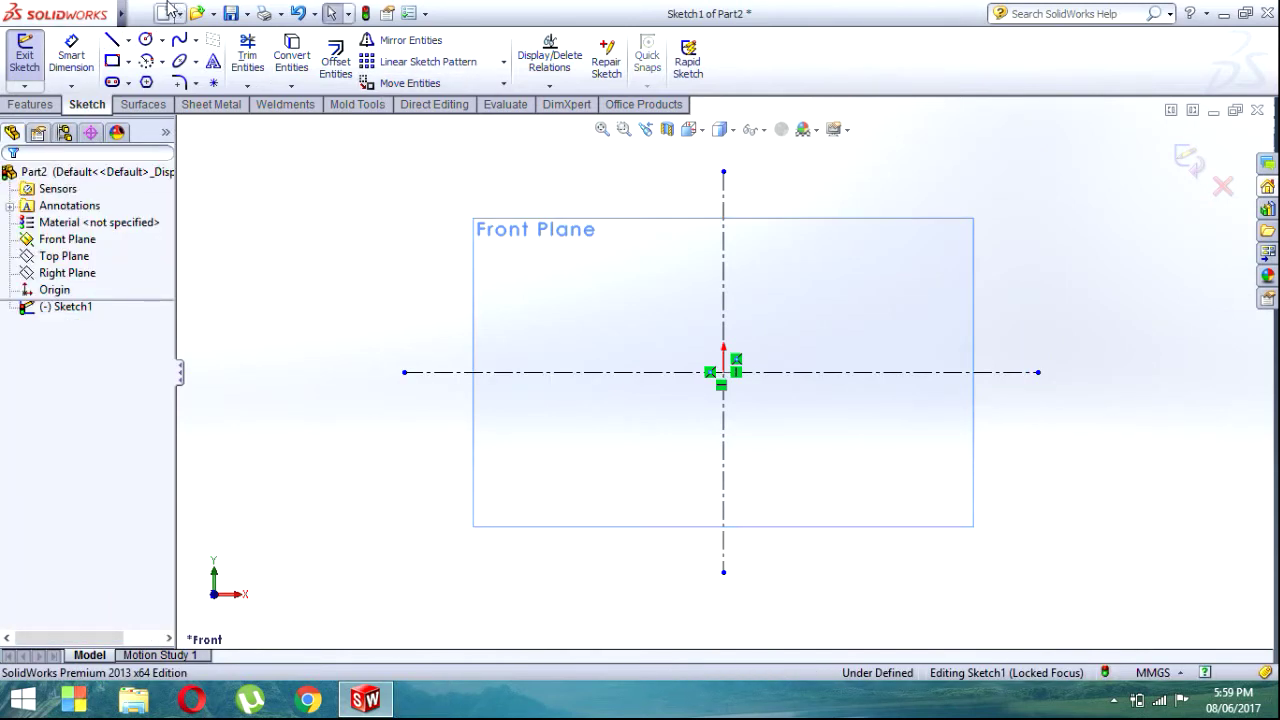
Step: Draw a small inner circle centred on the origin
{"action": "left_click", "coordinate": [147, 42]}
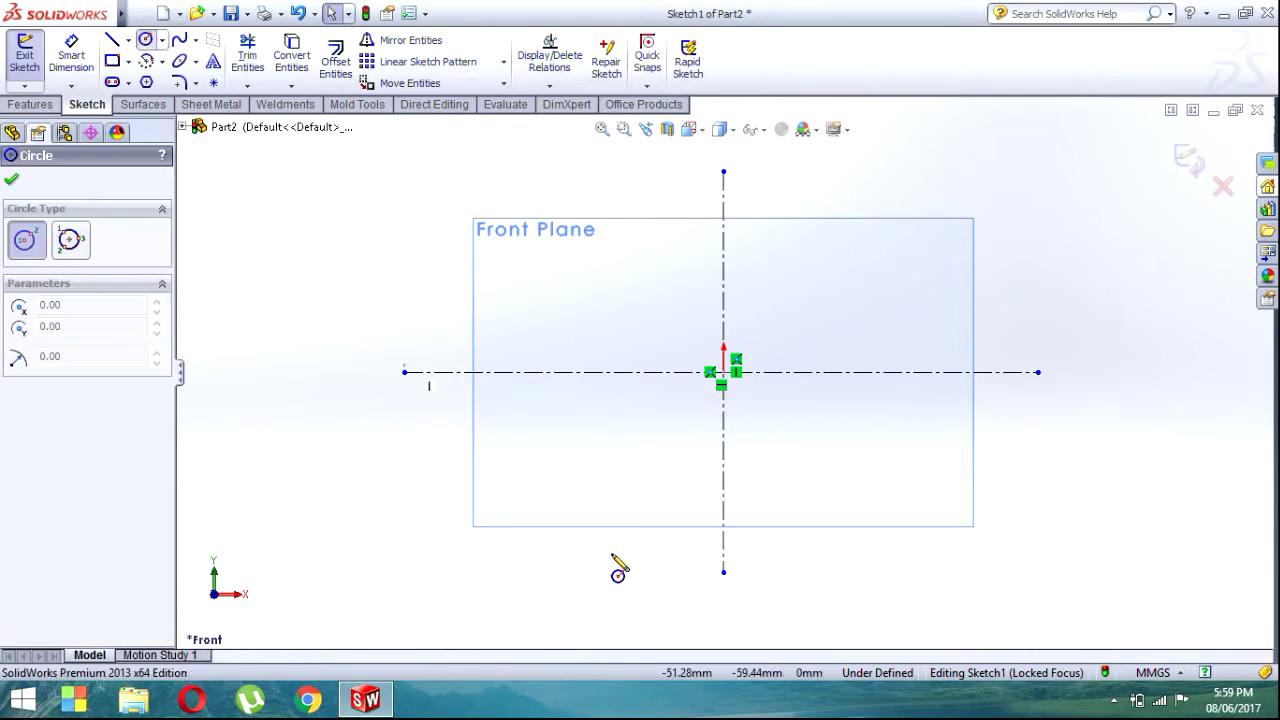
{"action": "left_click", "coordinate": [721, 372]}
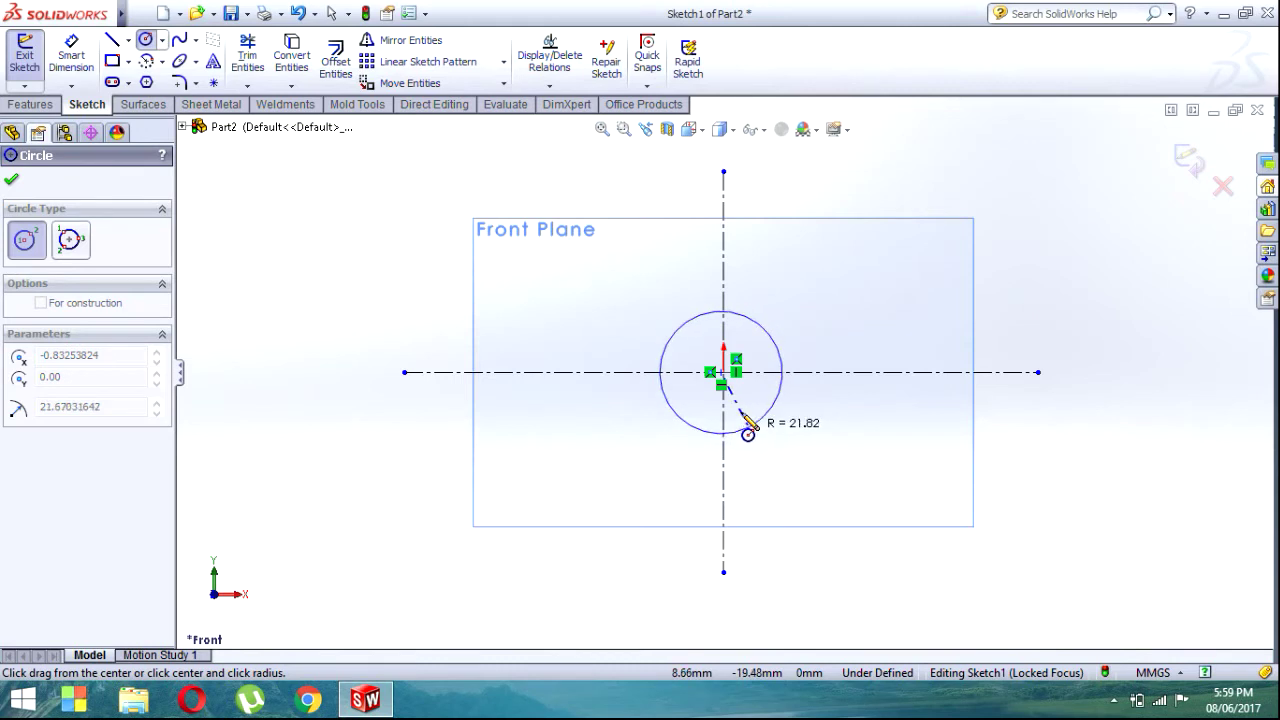
{"action": "key", "text": "Escape"}
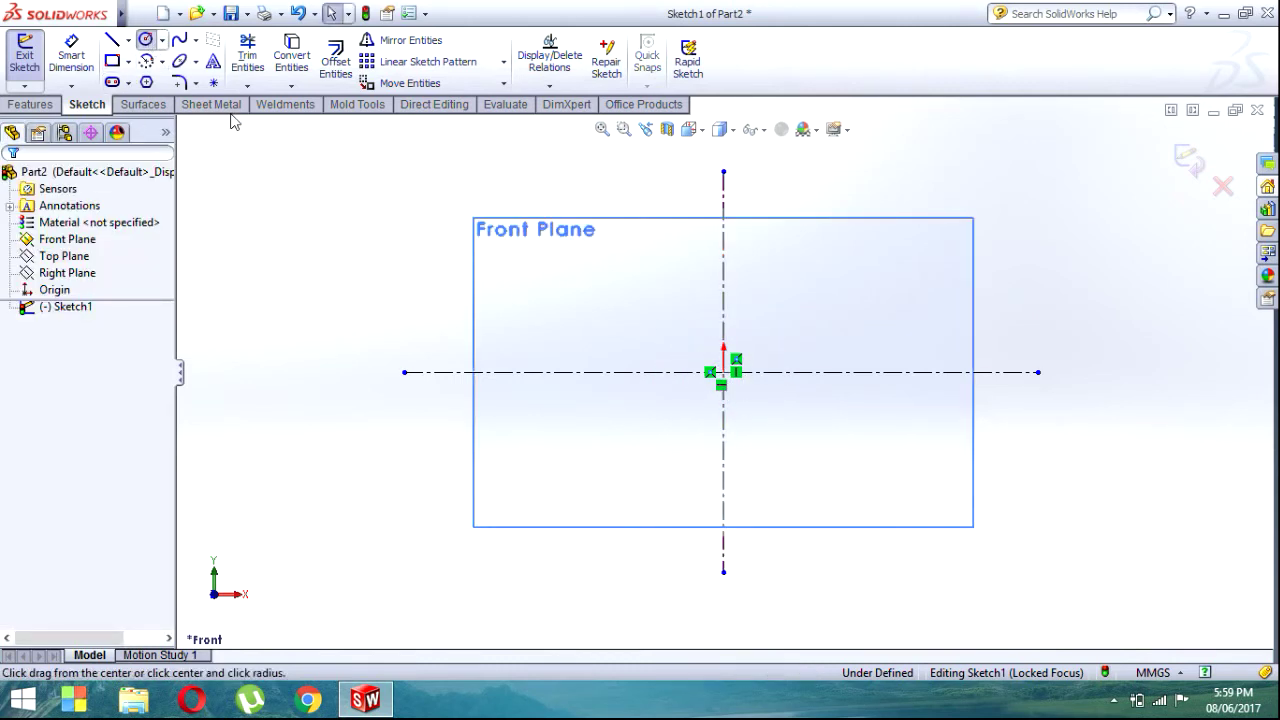
{"action": "left_click", "coordinate": [147, 40]}
{"action": "scroll", "coordinate": [645, 360], "scroll_direction": "down", "scroll_amount": 3}
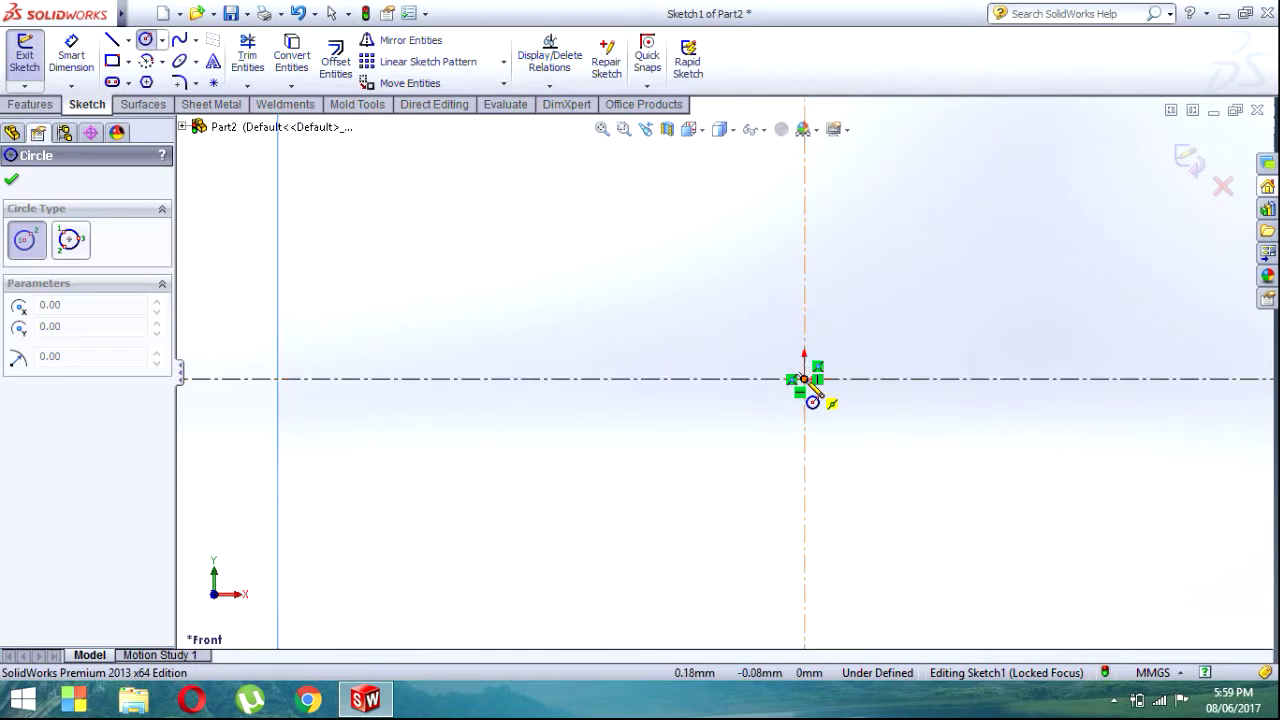
{"action": "left_click", "coordinate": [804, 379]}
{"action": "scroll", "coordinate": [808, 395], "scroll_direction": "up", "scroll_amount": 3}
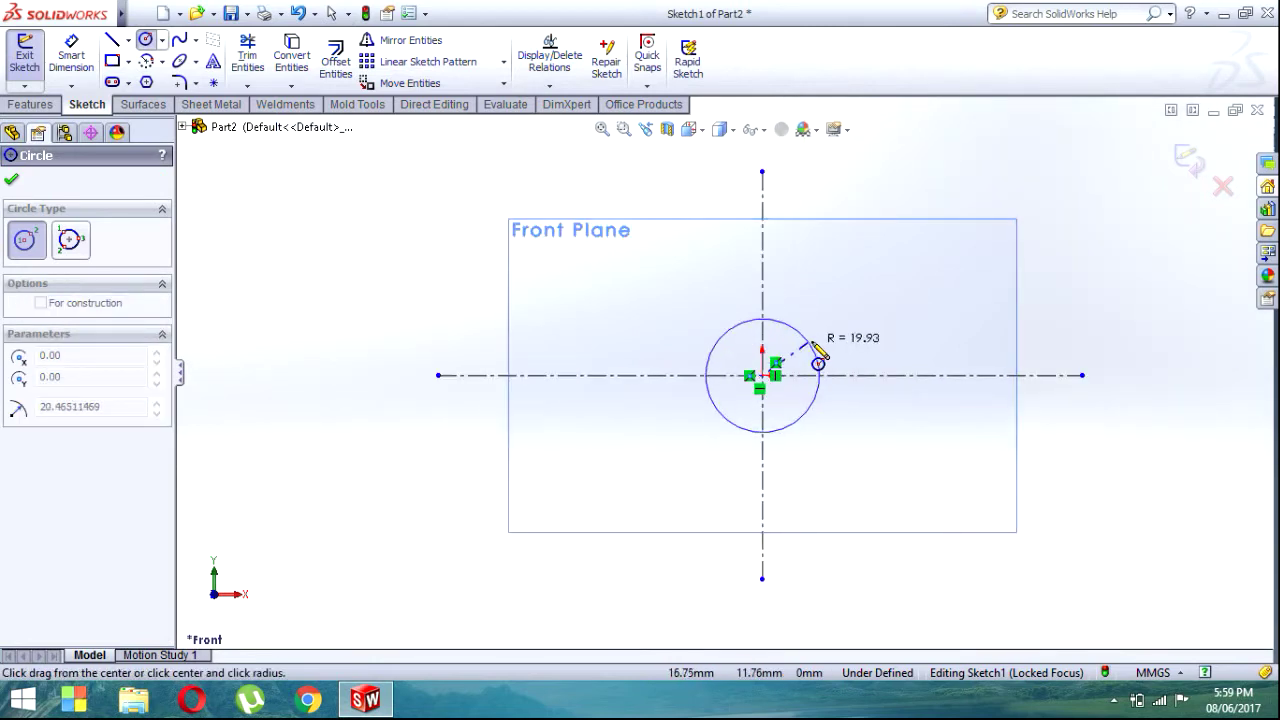
{"action": "left_click", "coordinate": [823, 355]}
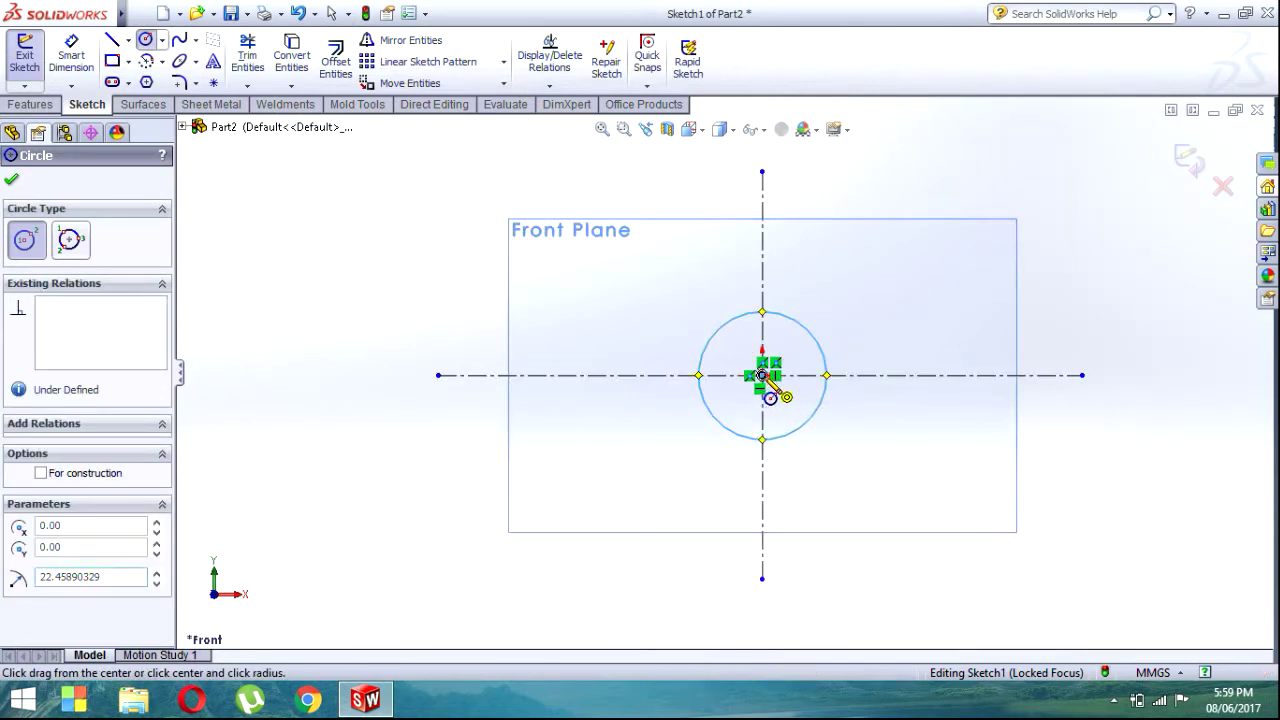
Step: Add outer and middle concentric circles, making the middle one construction geometry
{"action": "left_click", "coordinate": [763, 376]}
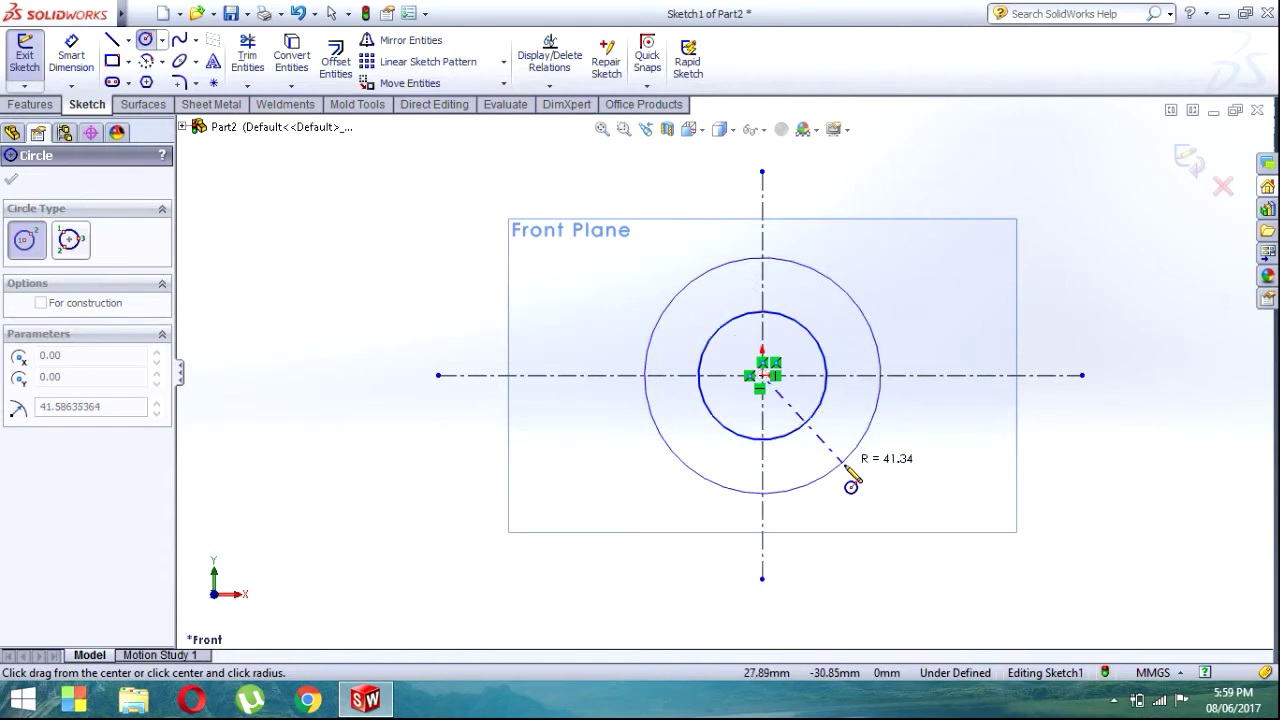
{"action": "left_click", "coordinate": [861, 474]}
{"action": "left_click", "coordinate": [762, 375]}
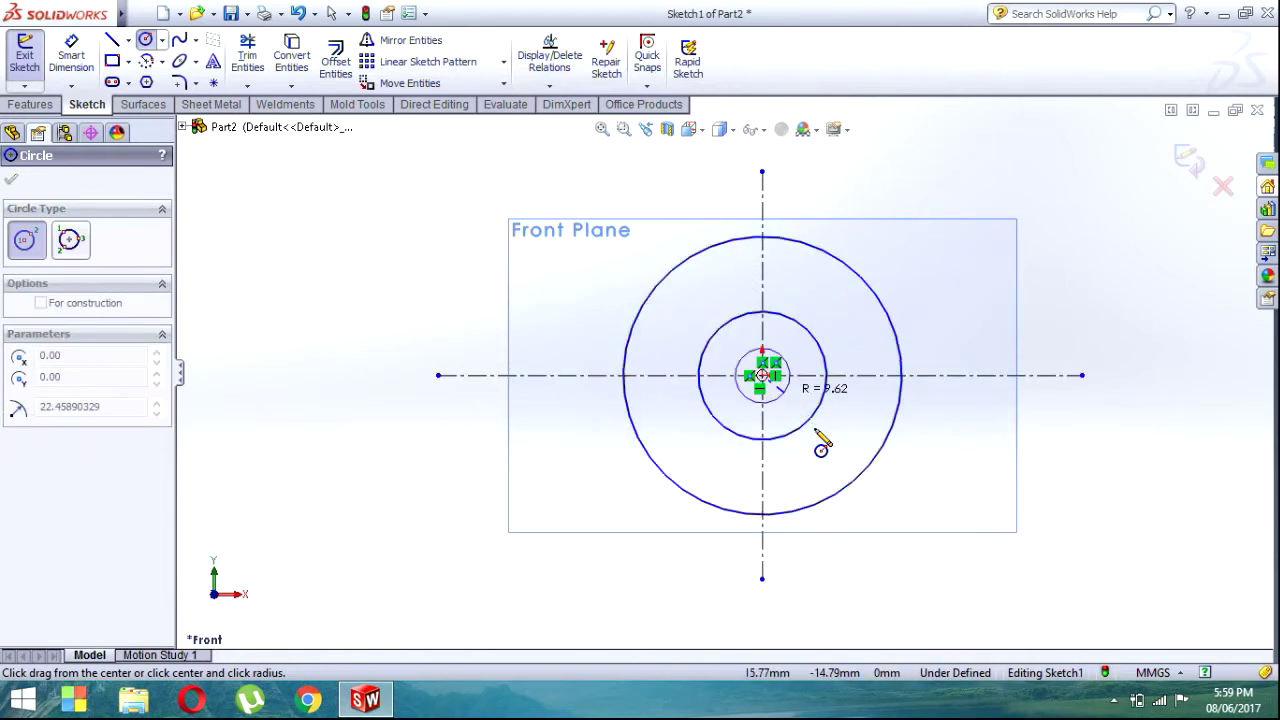
{"action": "left_click", "coordinate": [831, 444]}
{"action": "left_click", "coordinate": [41, 473]}
{"action": "left_click", "coordinate": [11, 179]}
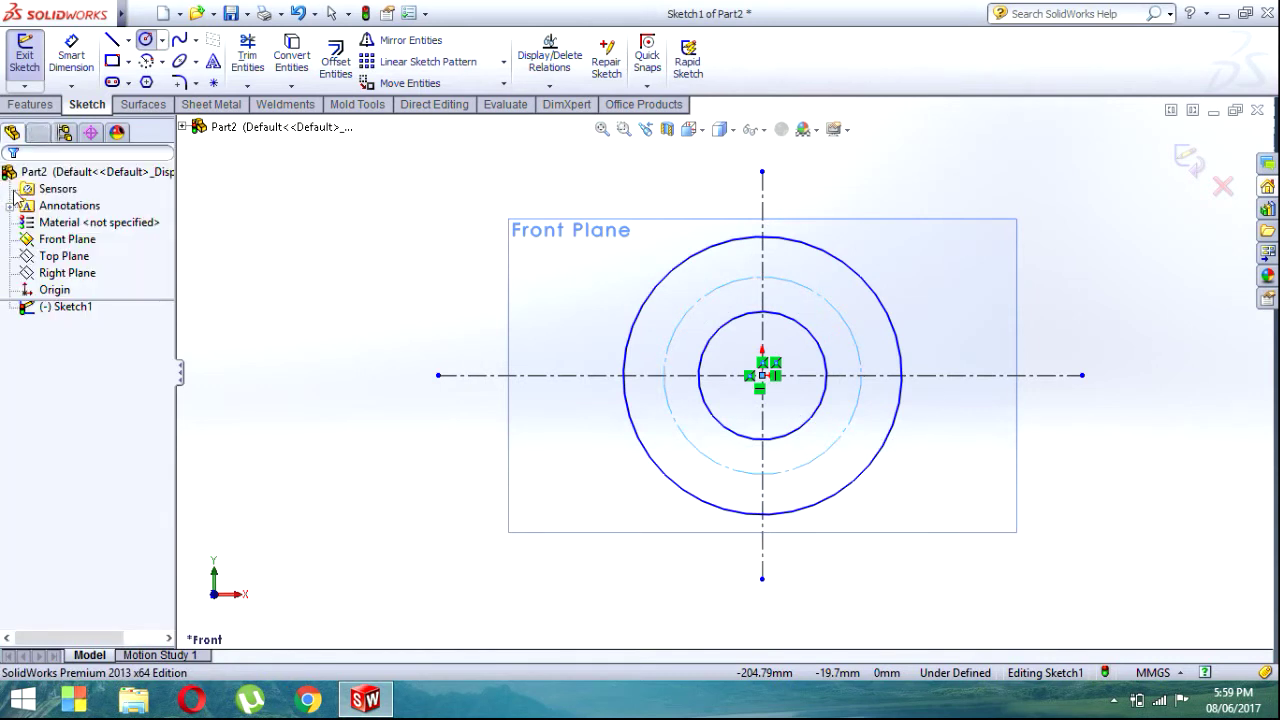
{"action": "left_click", "coordinate": [71, 55]}
Step: Dimension the circles: construction Ø58, inner Ø22 and outer Ø78
{"action": "left_click", "coordinate": [855, 335]}
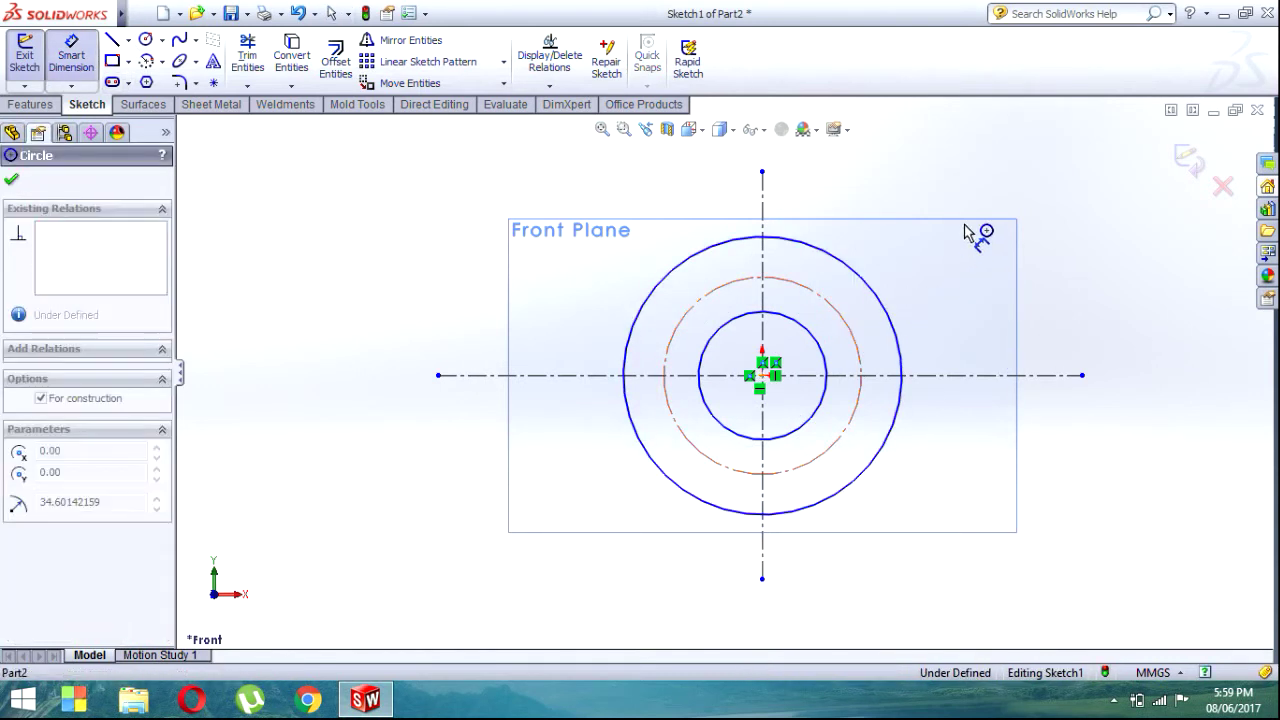
{"action": "left_click", "coordinate": [940, 200]}
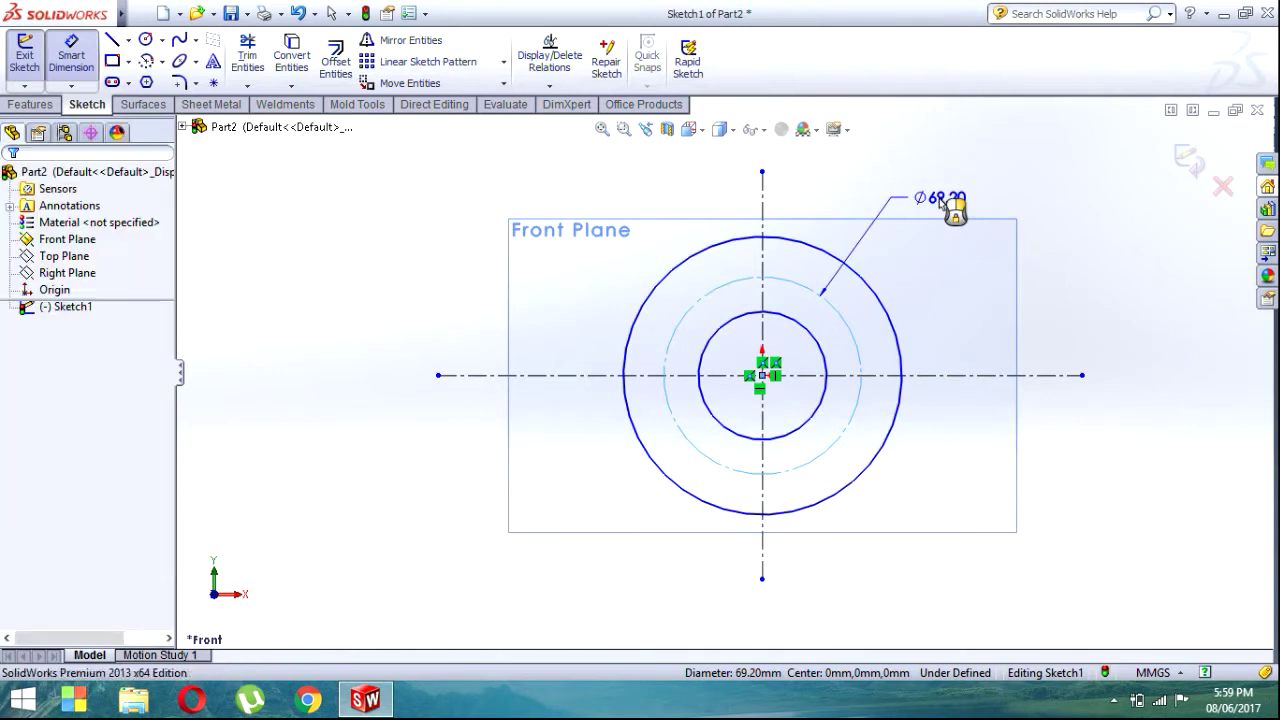
{"action": "type", "text": "60"}
{"action": "key", "text": "Return"}
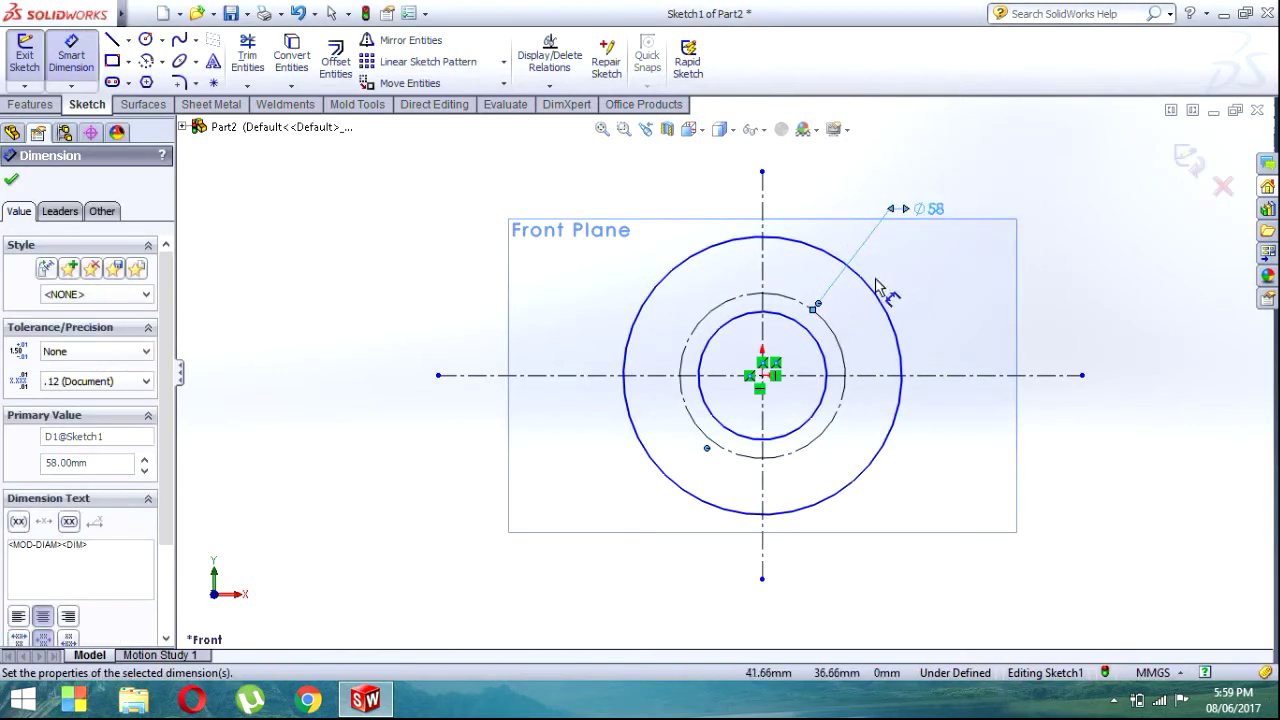
{"action": "left_click", "coordinate": [824, 350]}
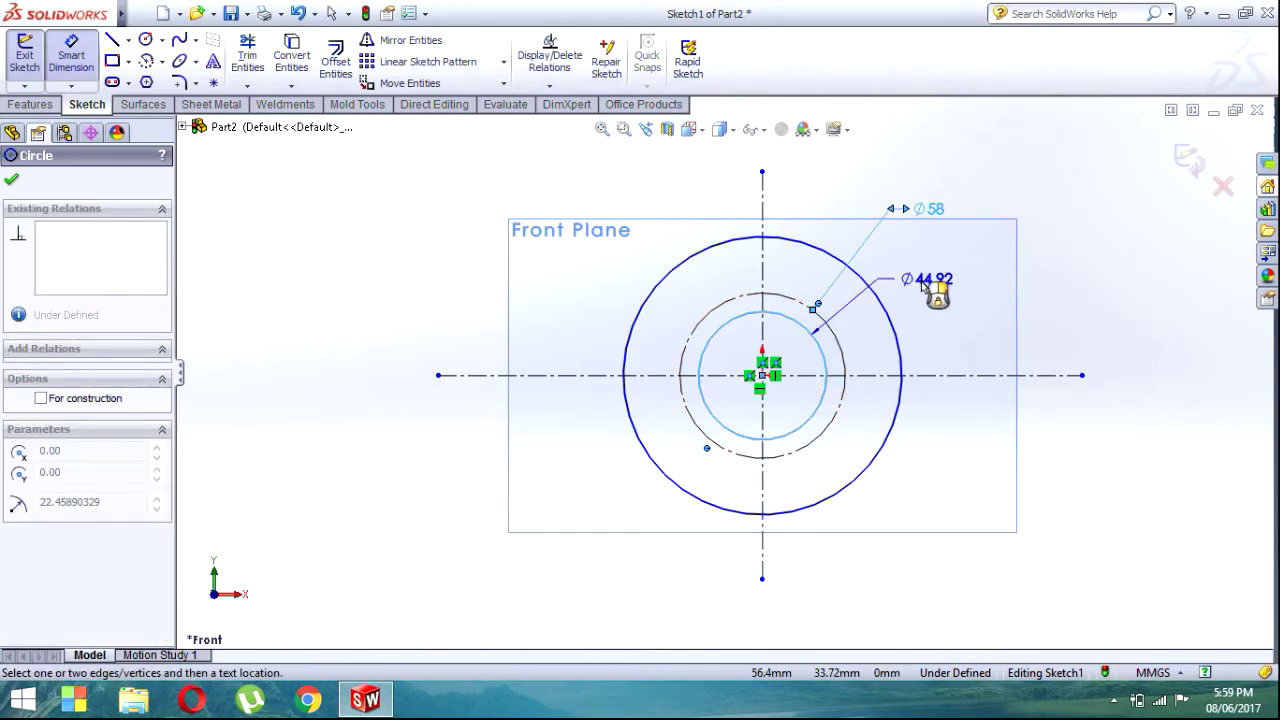
{"action": "left_click", "coordinate": [918, 285]}
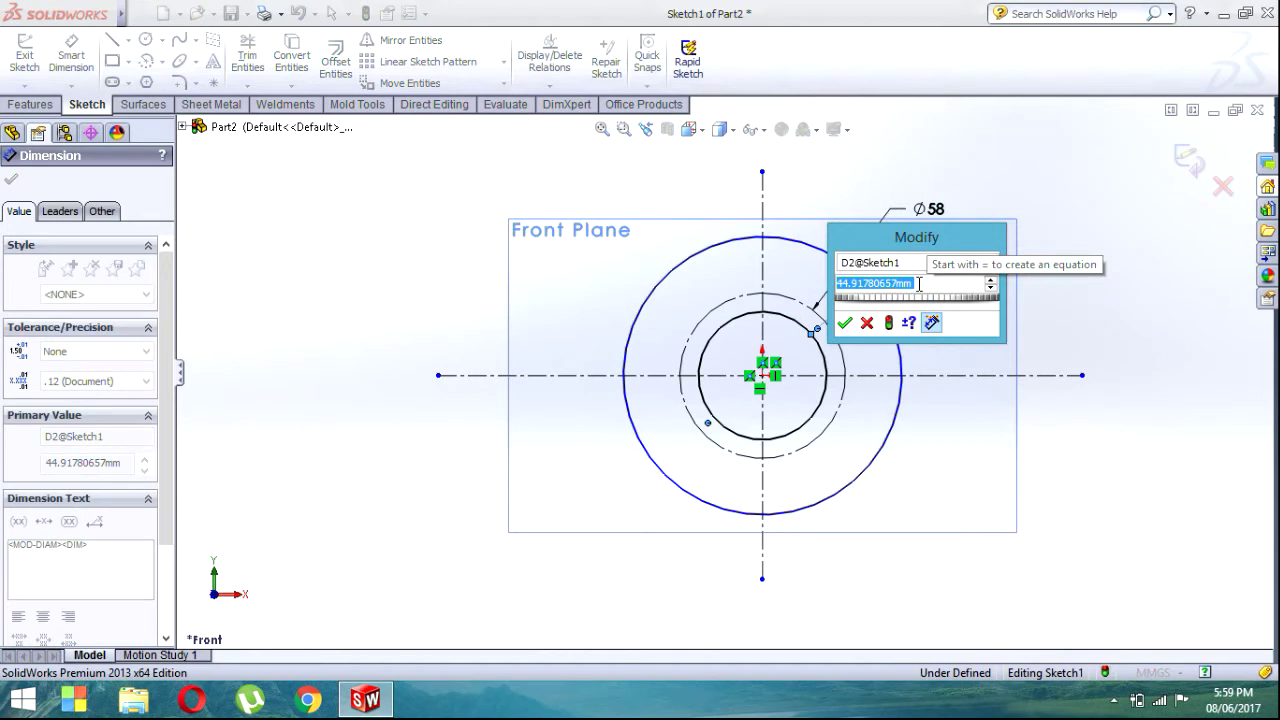
{"action": "type", "text": "22"}
{"action": "key", "text": "Return"}
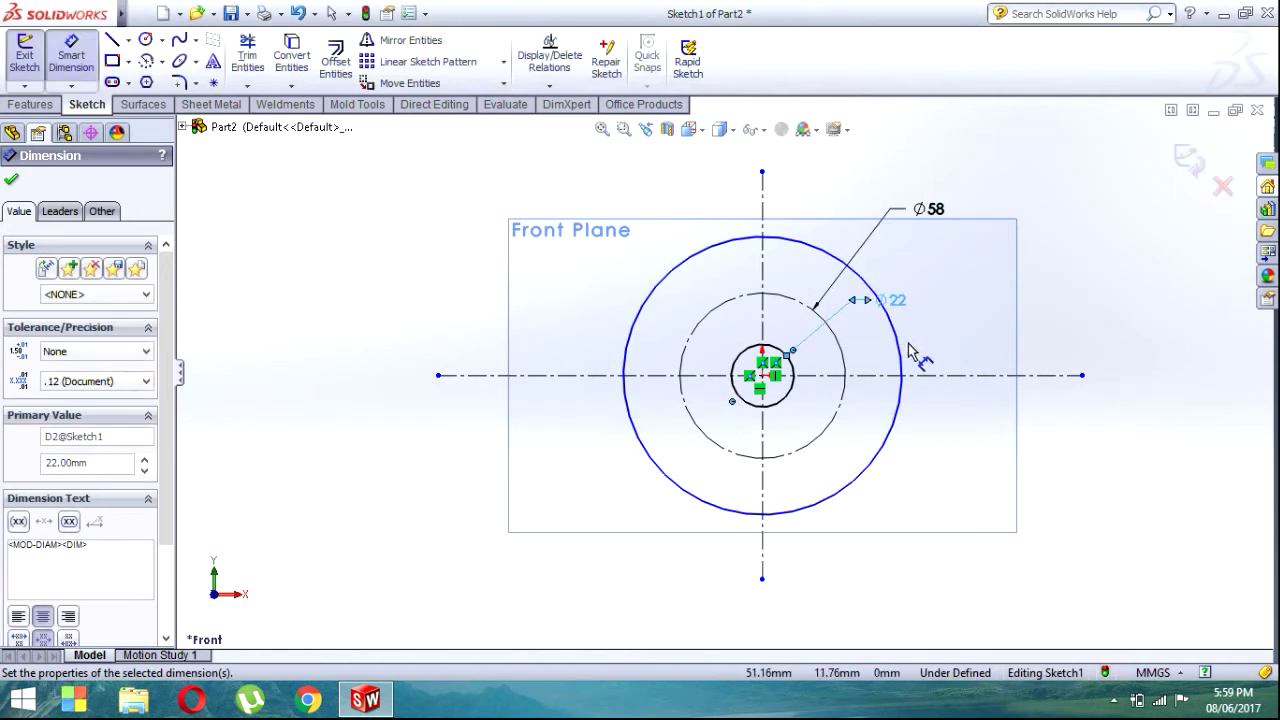
{"action": "left_click", "coordinate": [903, 354]}
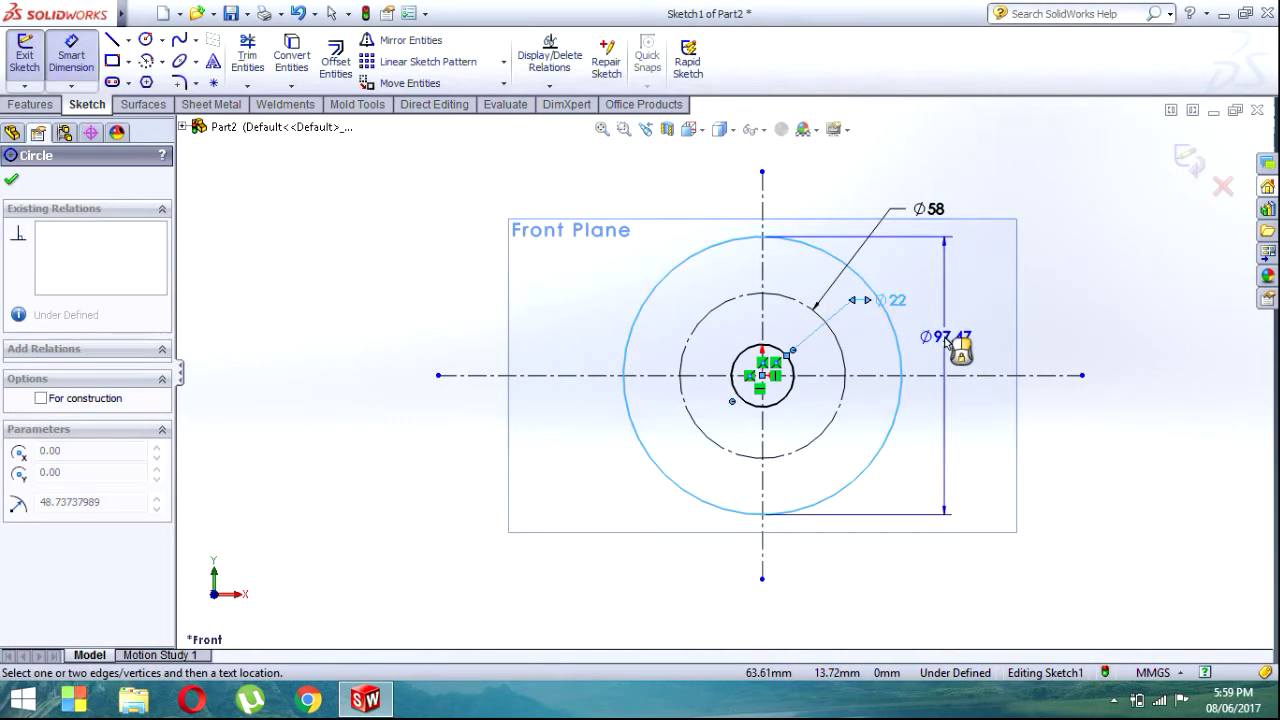
{"action": "left_click", "coordinate": [948, 338]}
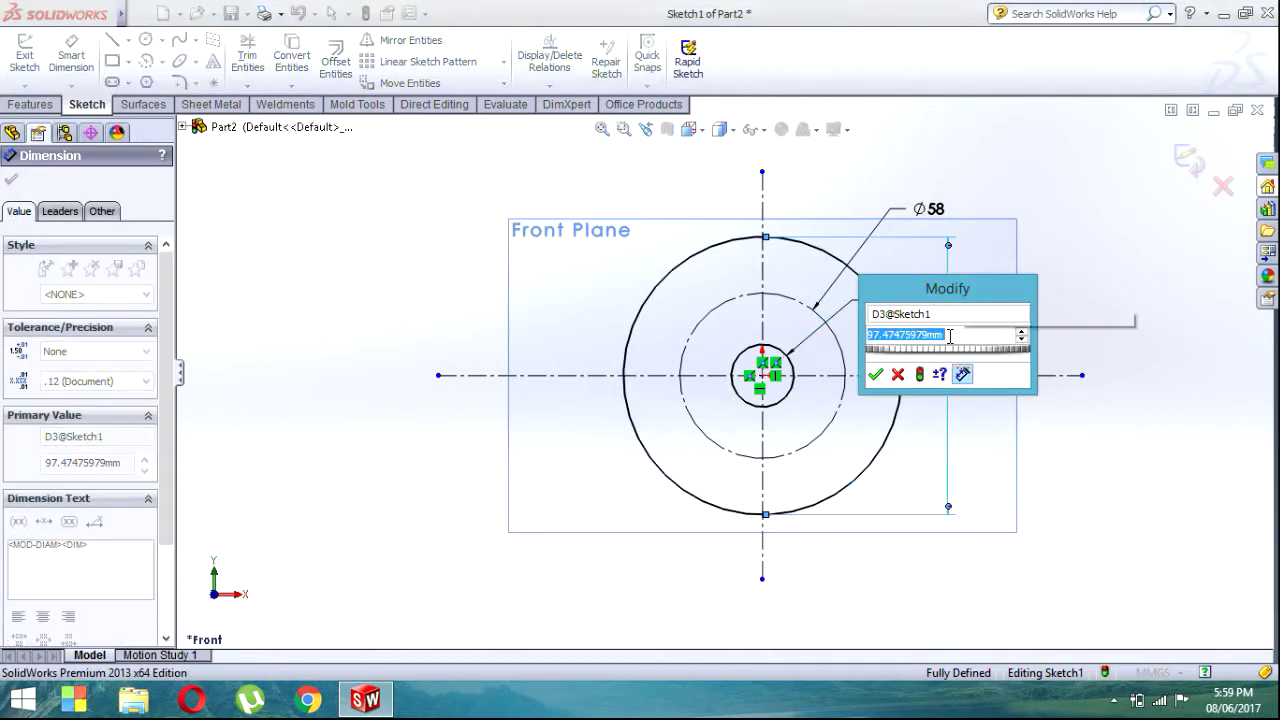
{"action": "type", "text": "78"}
{"action": "key", "text": "Escape"}
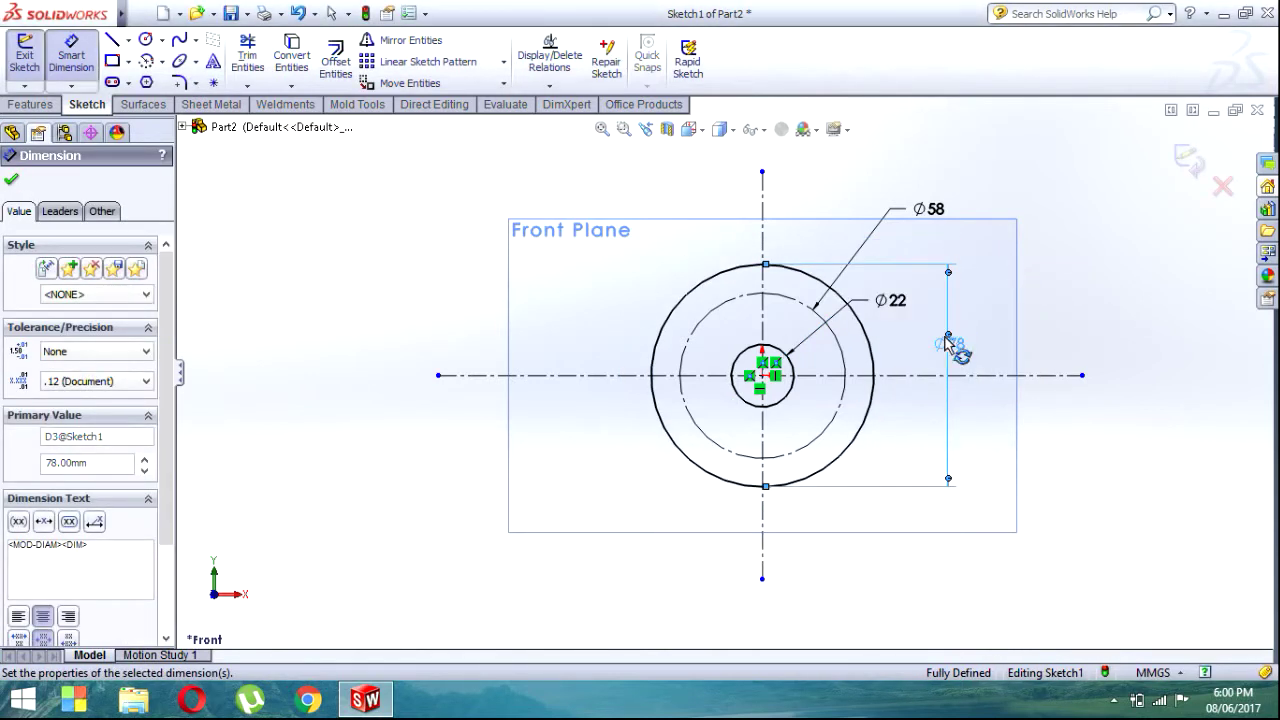
{"action": "left_click", "coordinate": [10, 183]}
{"action": "left_click", "coordinate": [146, 39]}
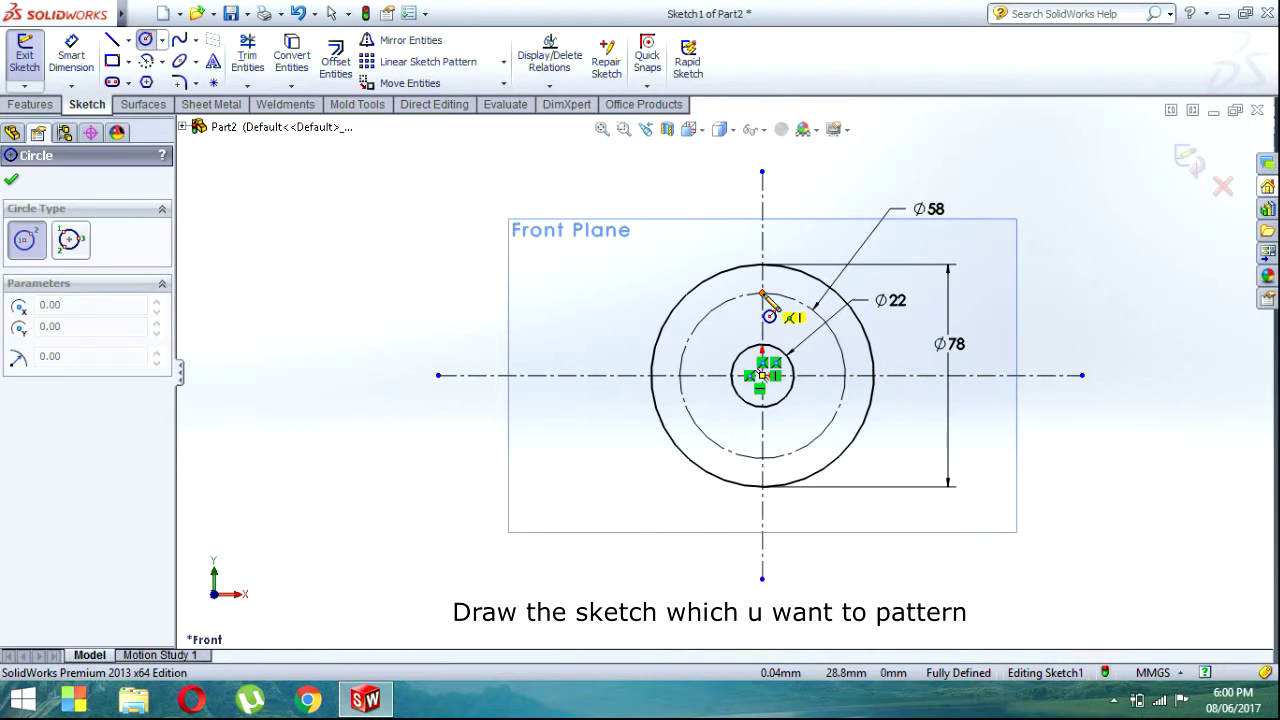
Step: Draw a circle at the top of the construction circle and dimension it Ø14
{"action": "left_click", "coordinate": [762, 294]}
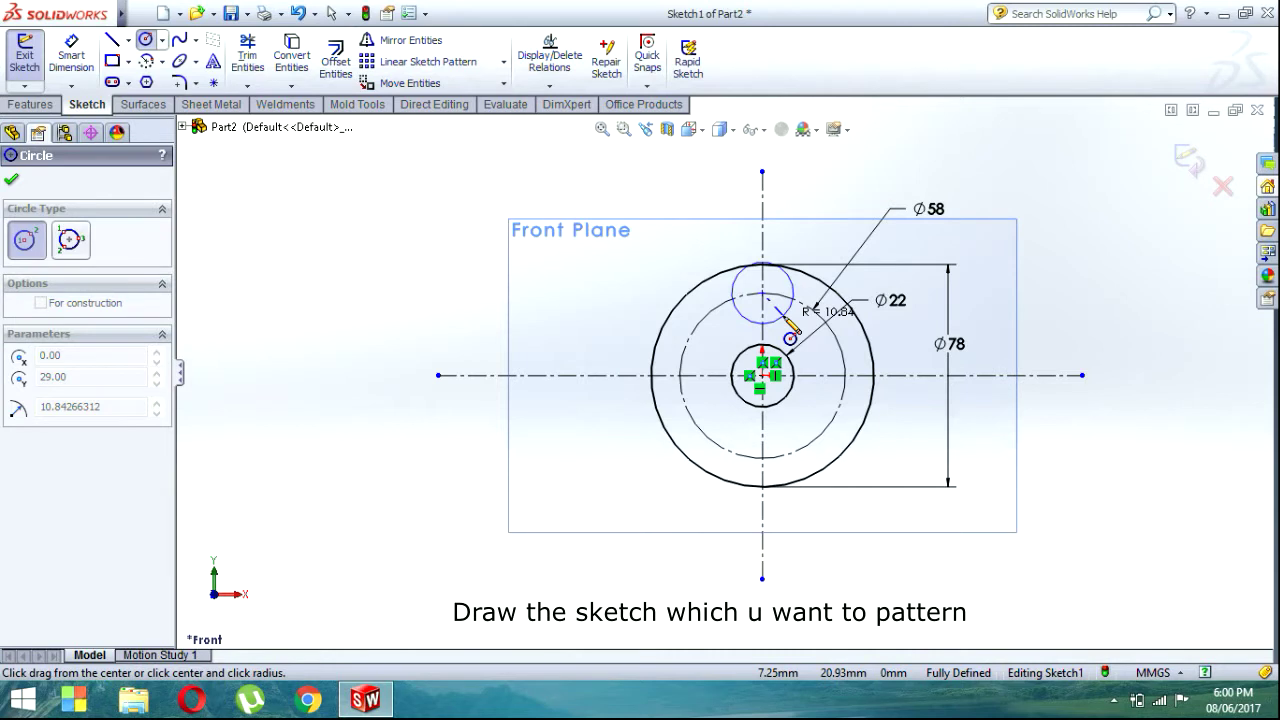
{"action": "left_click", "coordinate": [786, 320]}
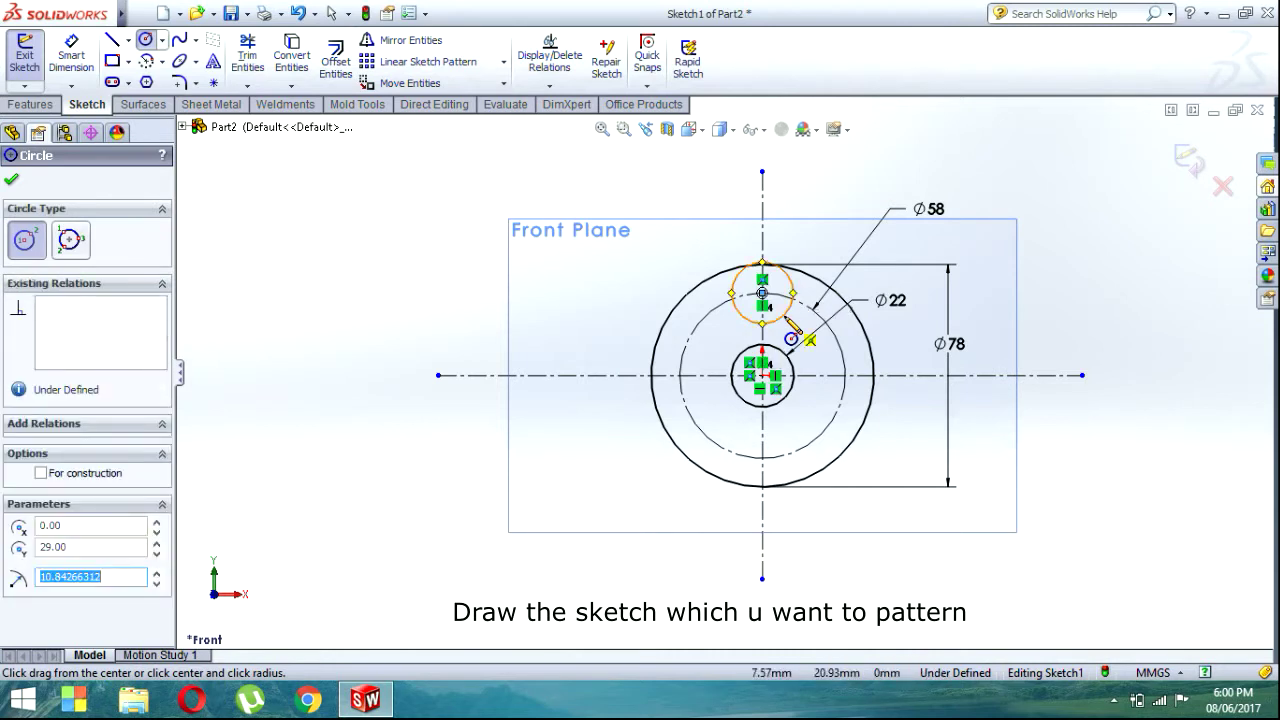
{"action": "left_click", "coordinate": [90, 78]}
{"action": "left_click", "coordinate": [742, 272]}
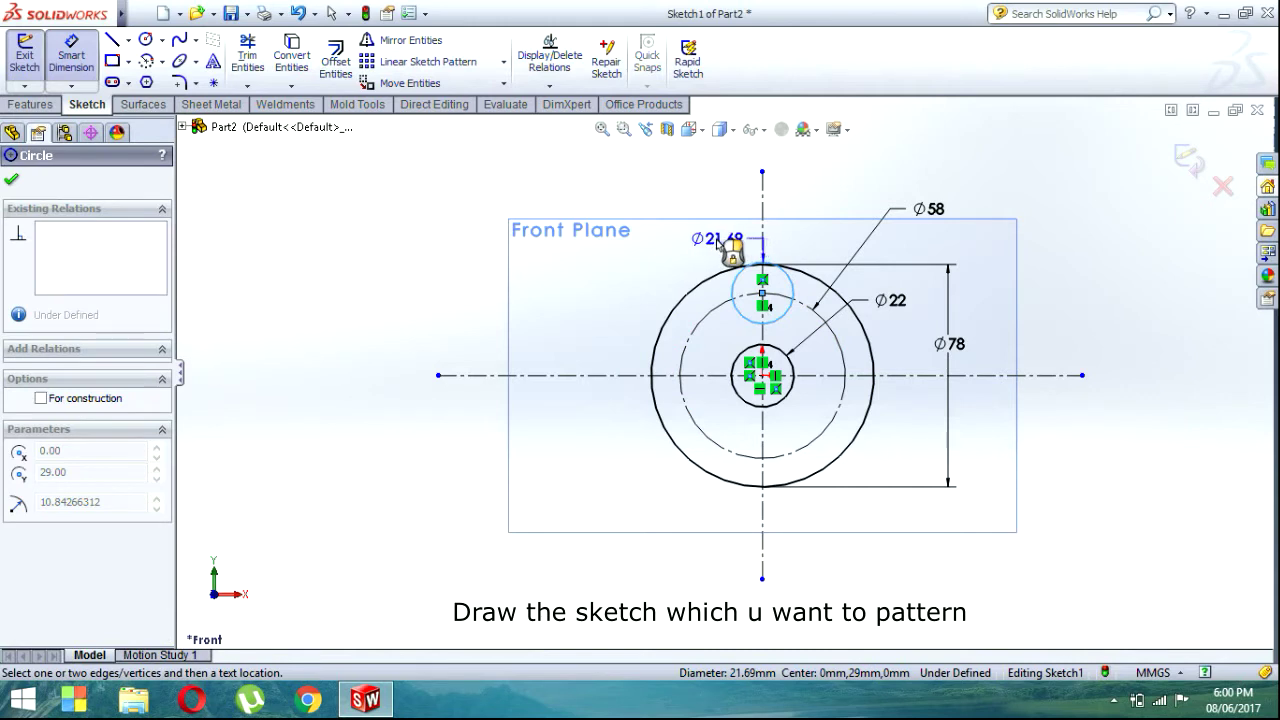
{"action": "left_click", "coordinate": [719, 244]}
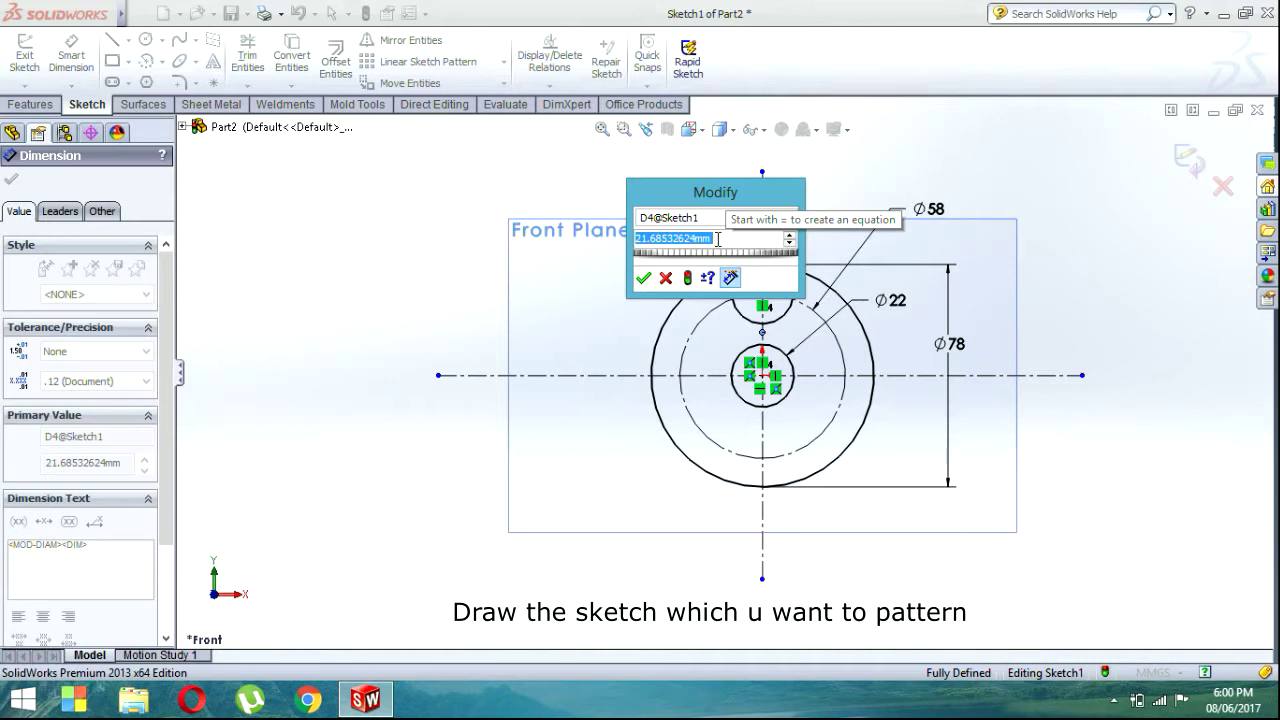
{"action": "type", "text": "14"}
{"action": "key", "text": "Return"}
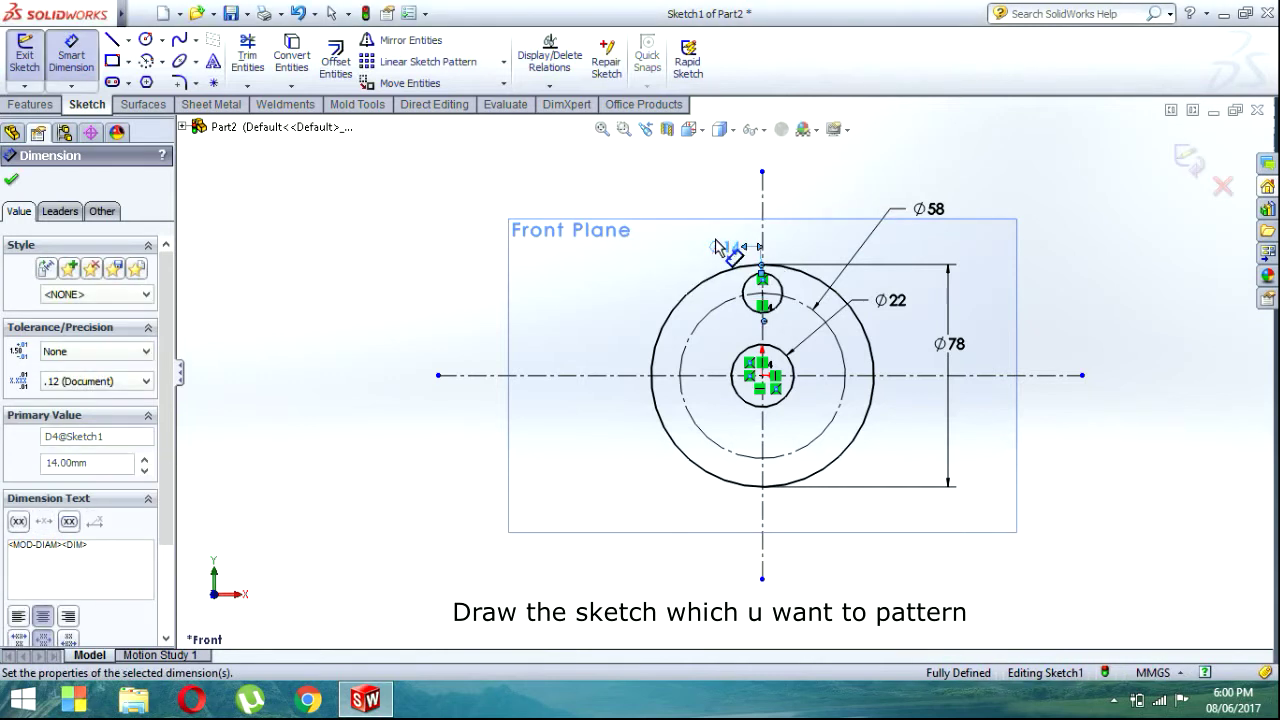
{"action": "left_click", "coordinate": [12, 181]}
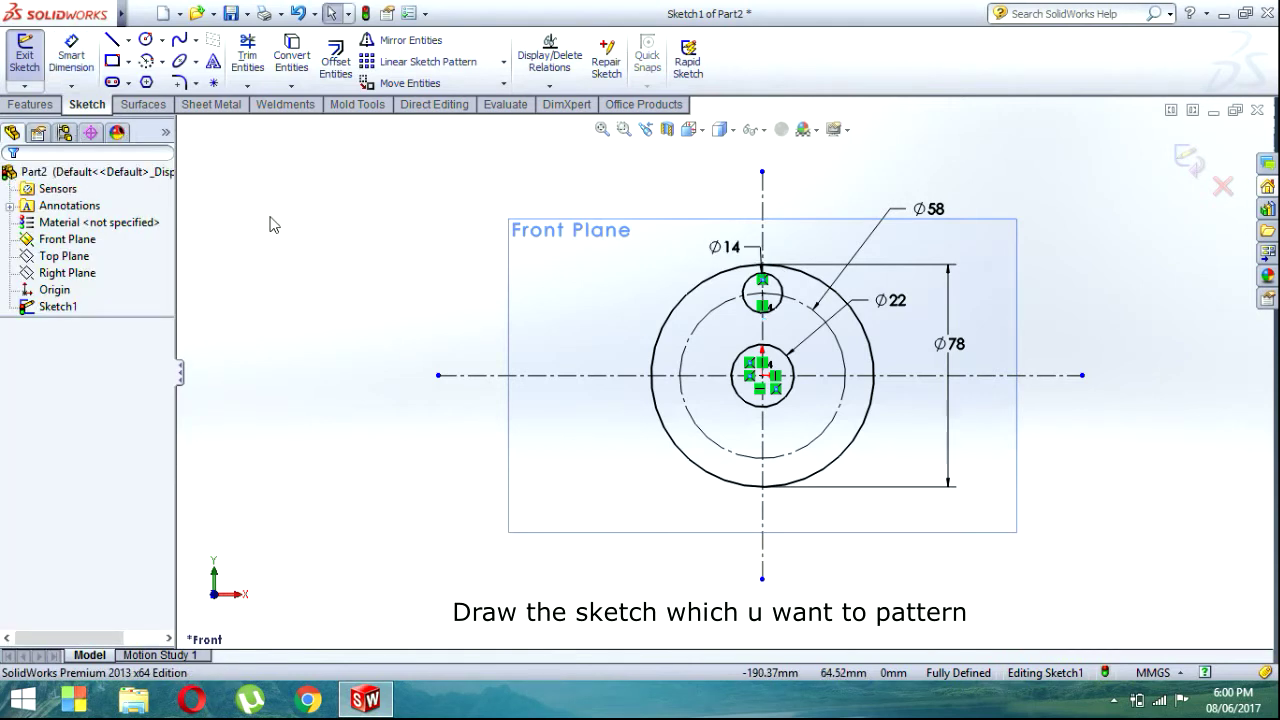
{"action": "left_click", "coordinate": [146, 40]}
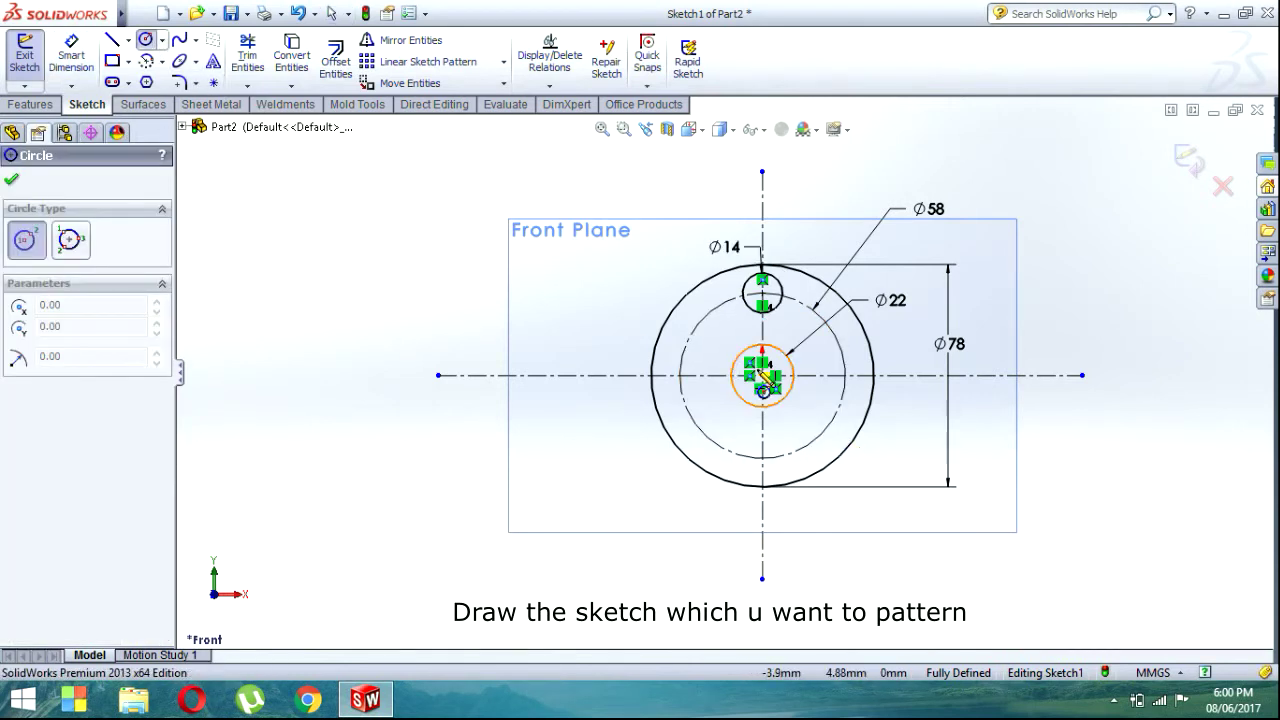
Step: Draw a circle on the origin and dimension its diameter to 32
{"action": "left_click_drag", "start_coordinate": [762, 375], "coordinate": [790, 451]}
{"action": "left_click", "coordinate": [71, 55]}
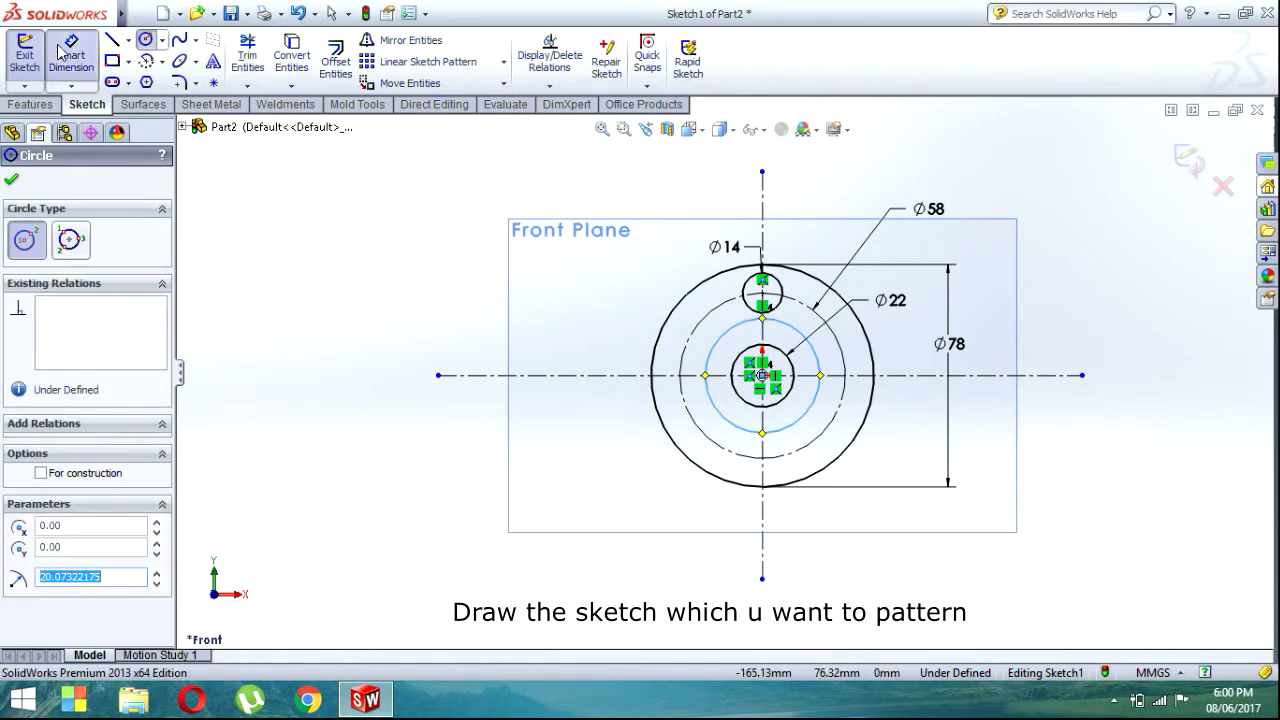
{"action": "left_click", "coordinate": [714, 357]}
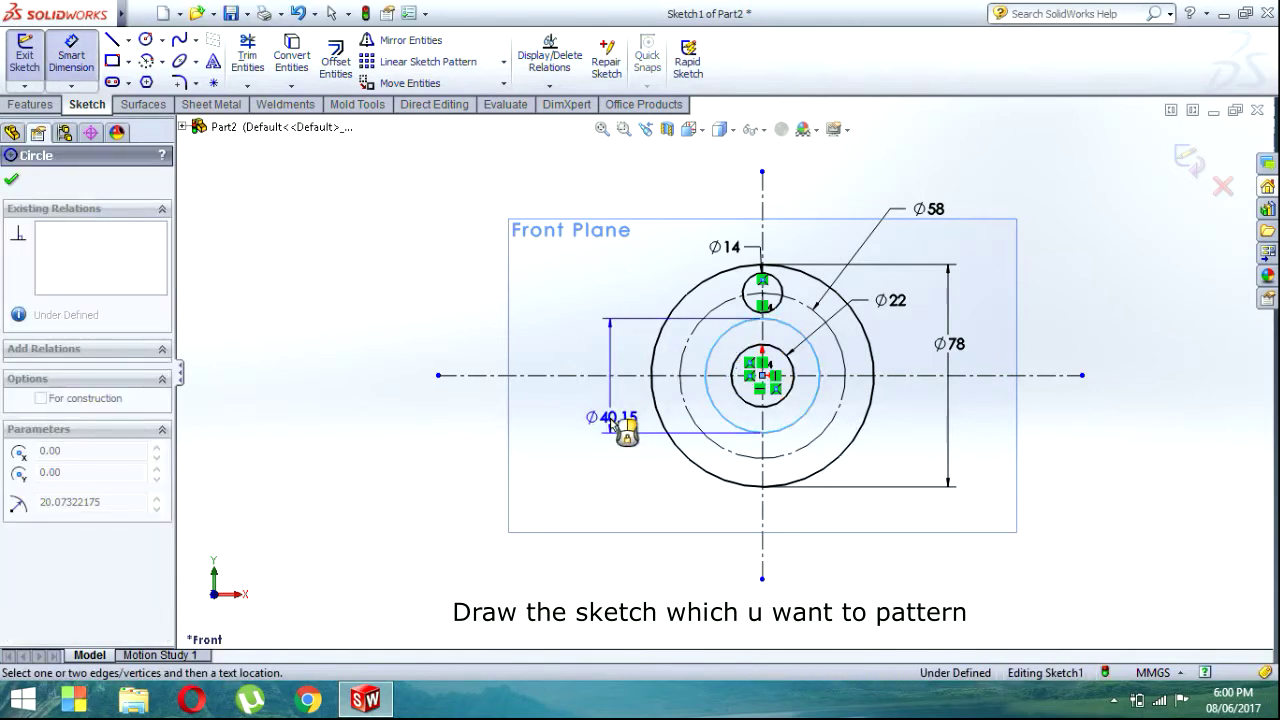
{"action": "left_click", "coordinate": [588, 414]}
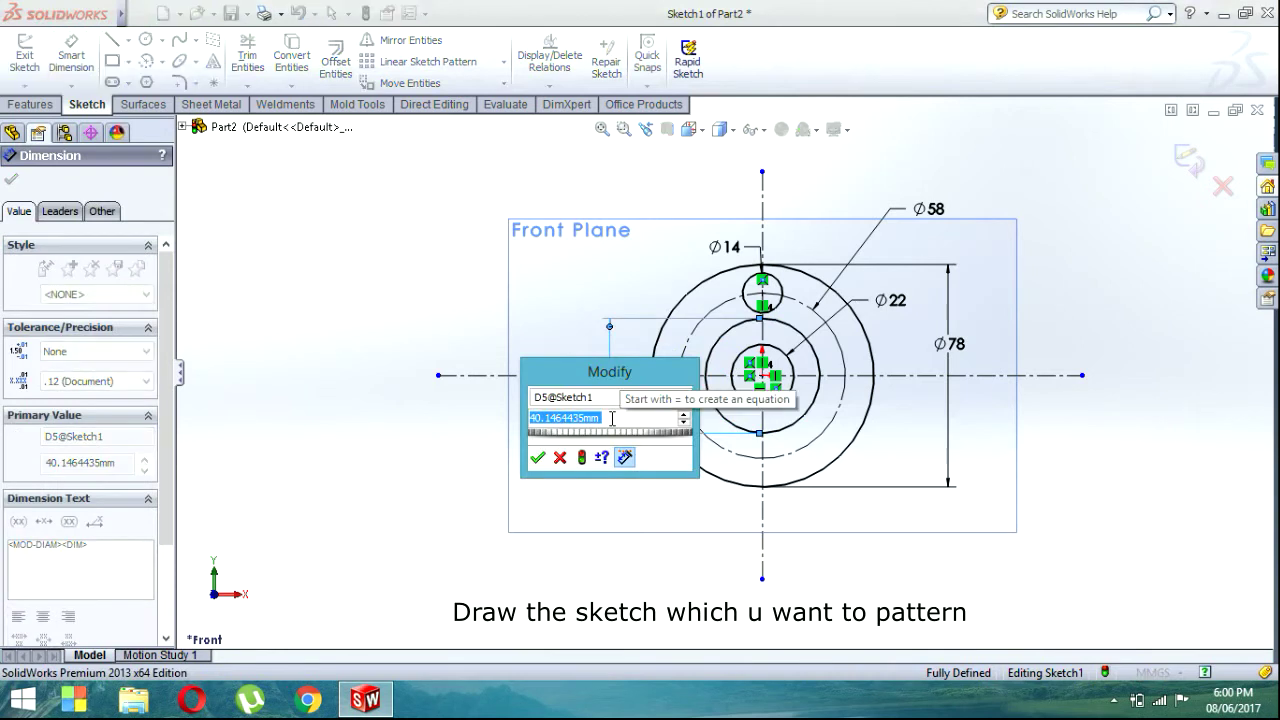
{"action": "type", "text": "32"}
{"action": "key", "text": "Return"}
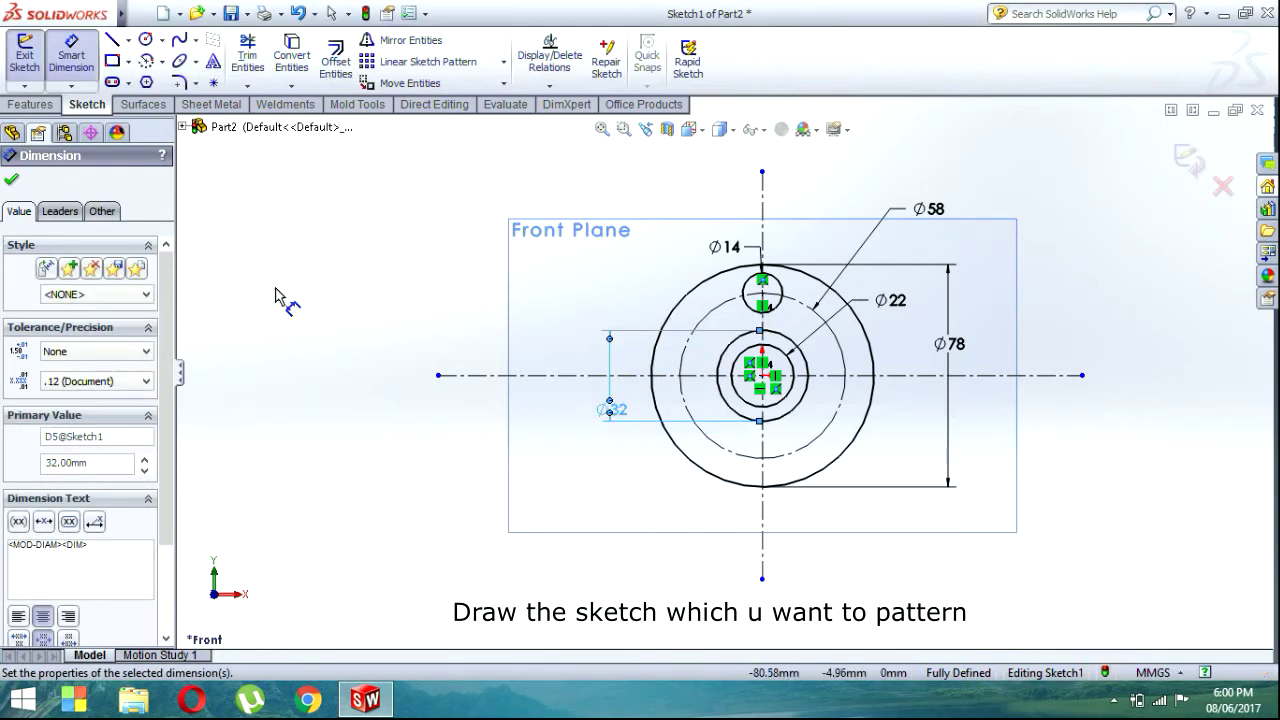
{"action": "left_click", "coordinate": [11, 184]}
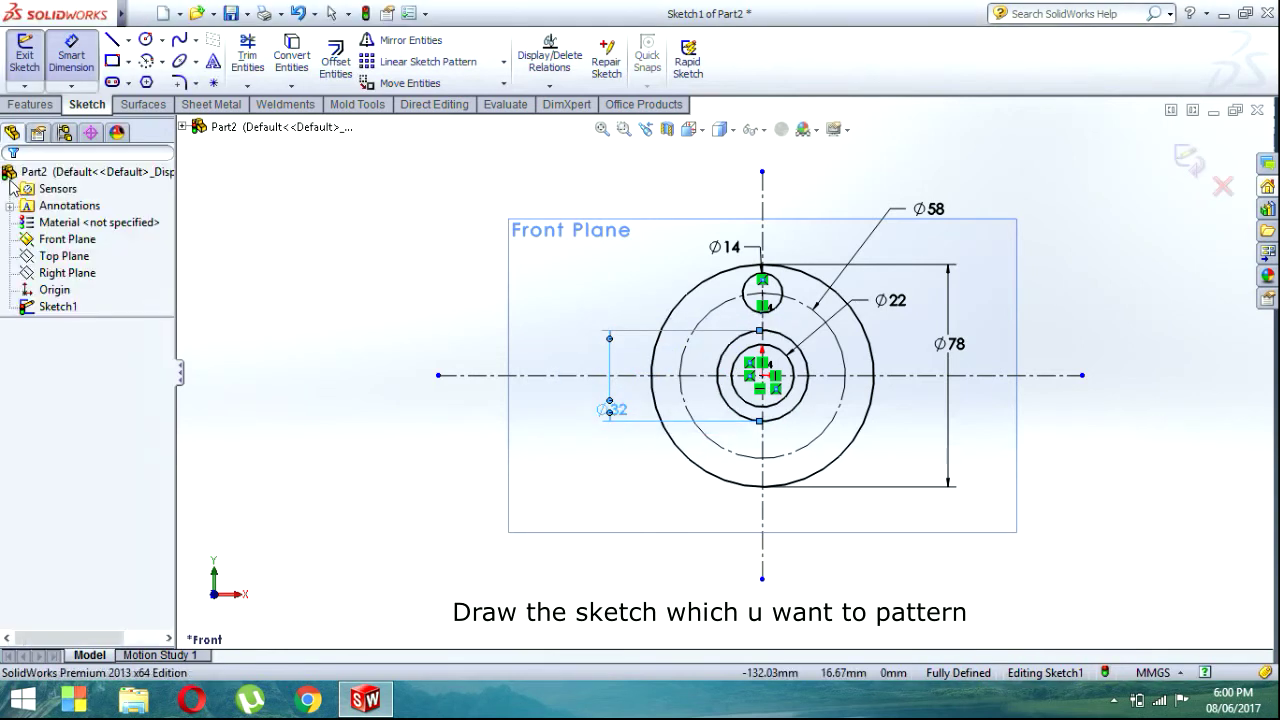
{"action": "left_click", "coordinate": [113, 40]}
Step: Draw a short vertical line below the Ø14 circle
{"action": "scroll", "coordinate": [770, 370], "scroll_direction": "down", "scroll_amount": 2}
{"action": "scroll", "coordinate": [700, 380], "scroll_direction": "down", "scroll_amount": 1}
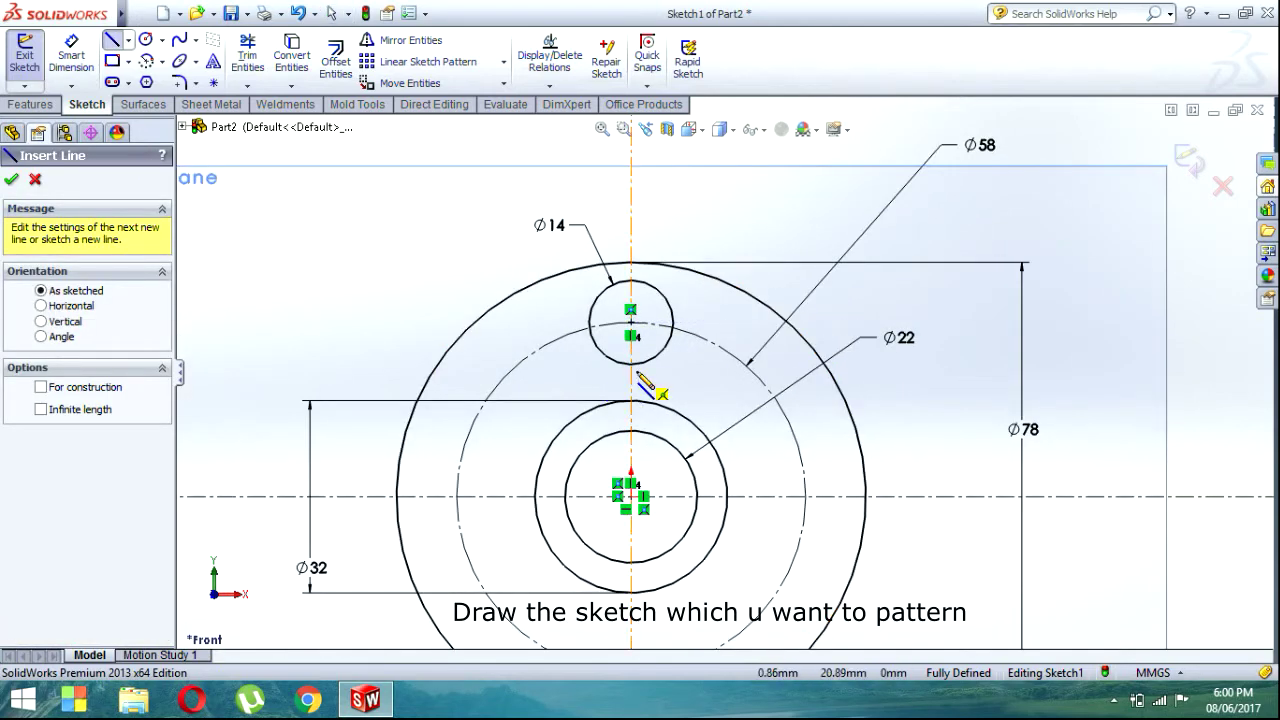
{"action": "scroll", "coordinate": [655, 375], "scroll_direction": "down", "scroll_amount": 1}
{"action": "left_click", "coordinate": [650, 341]}
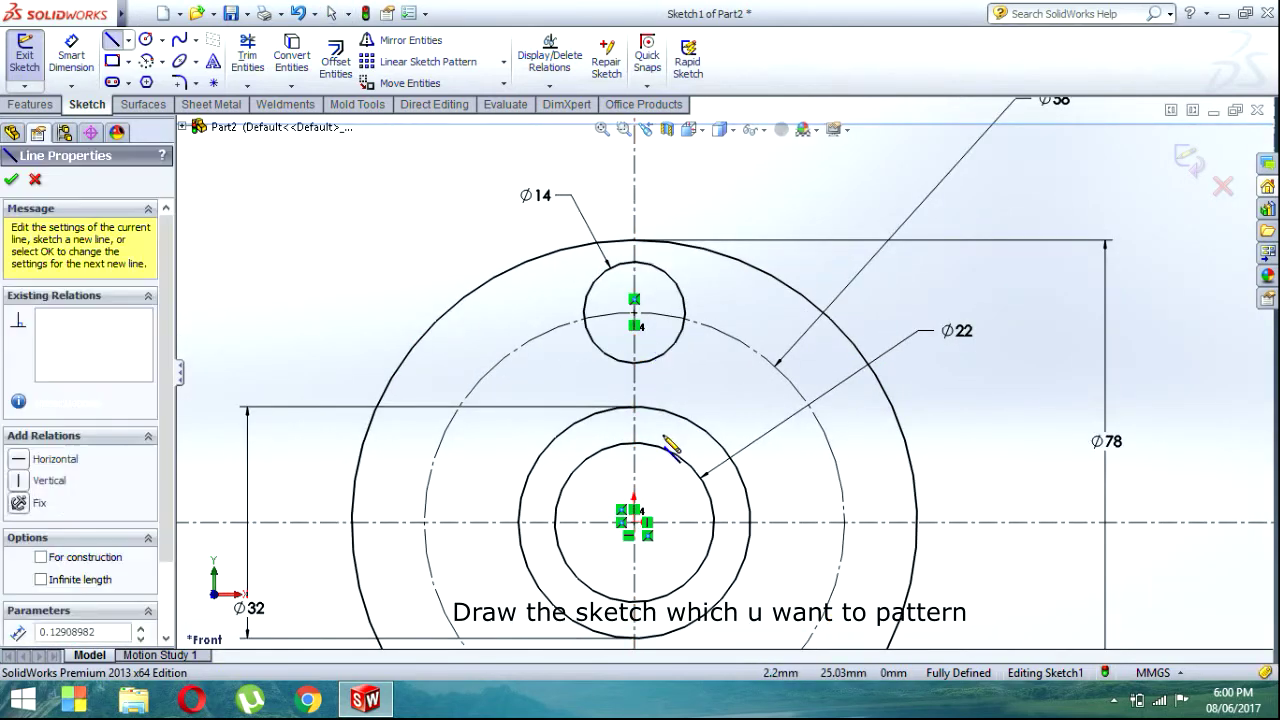
{"action": "left_click", "coordinate": [650, 421]}
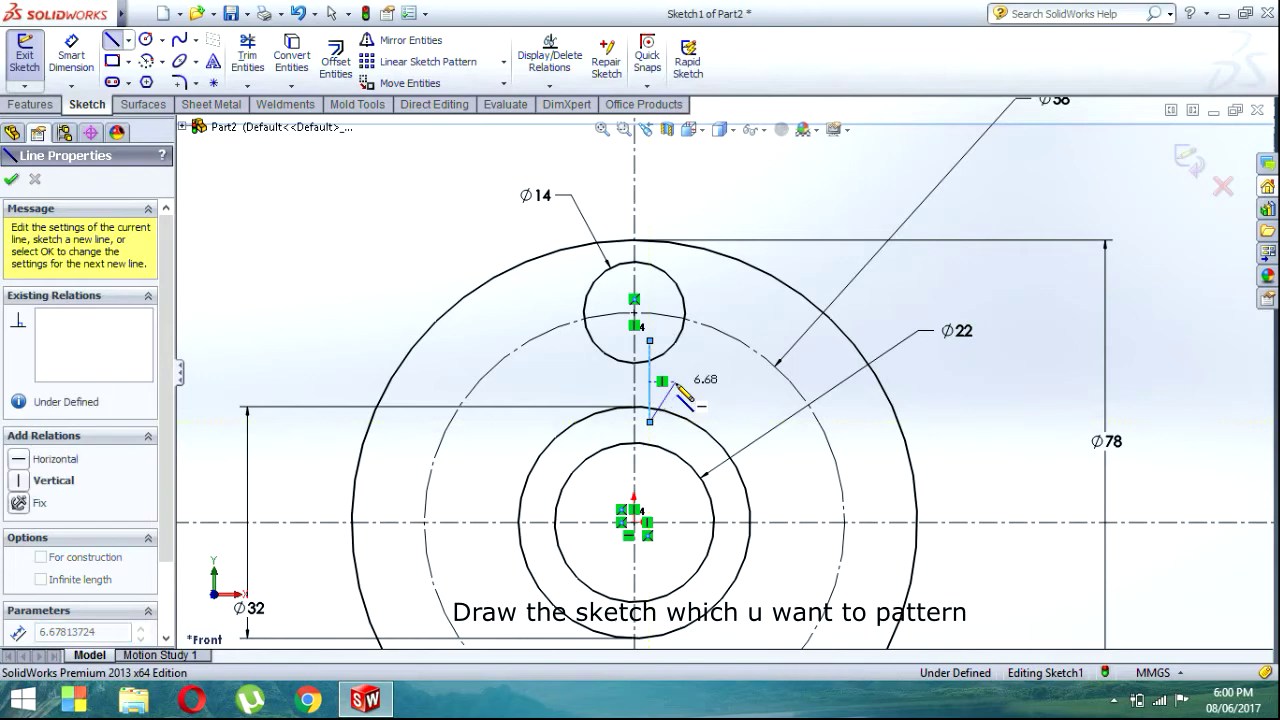
{"action": "key", "text": "Escape"}
{"action": "left_click", "coordinate": [13, 180]}
Step: Dimension the vertical line 3 mm from the vertical centerline
{"action": "left_click", "coordinate": [71, 55]}
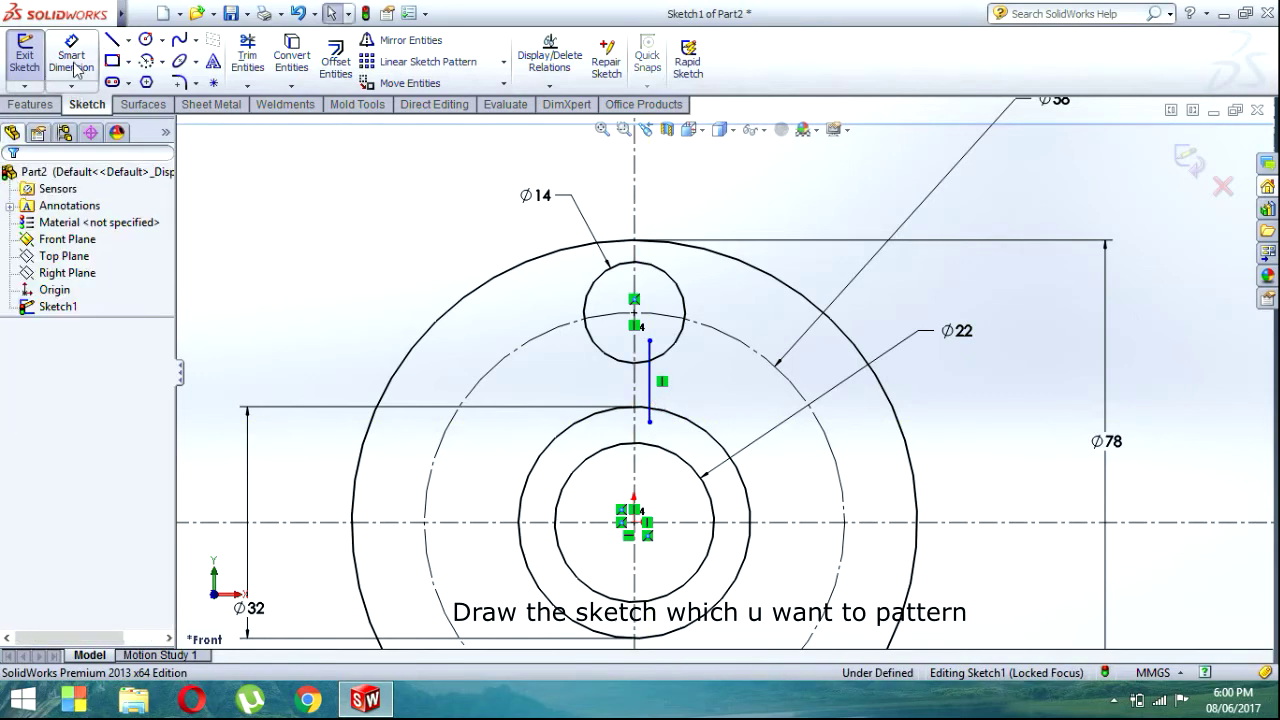
{"action": "left_click", "coordinate": [650, 388]}
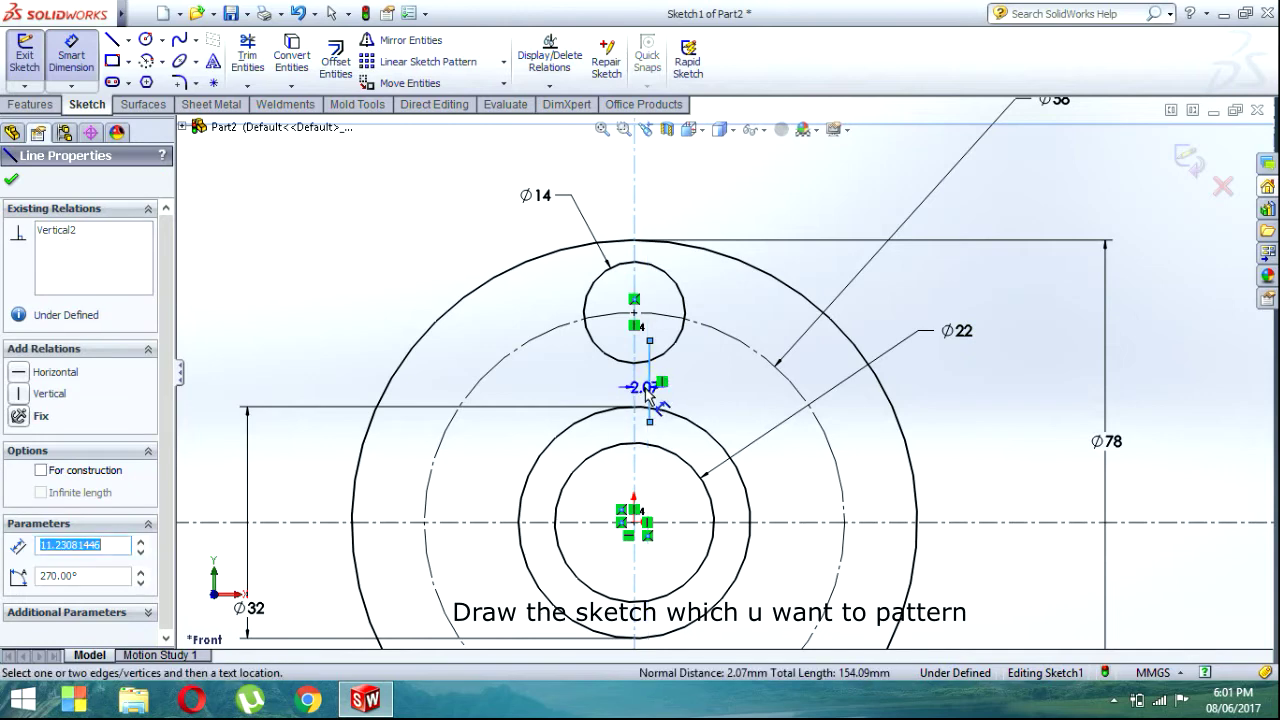
{"action": "left_click", "coordinate": [681, 488]}
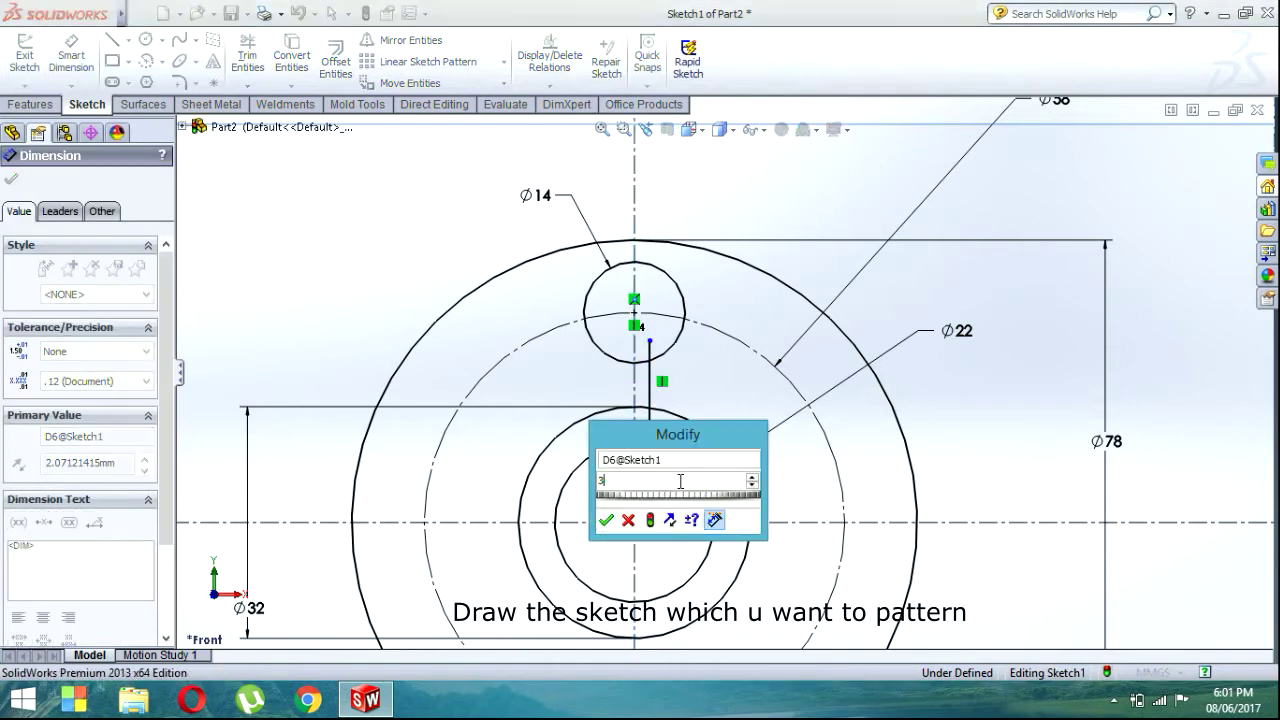
{"action": "type", "text": "3"}
{"action": "key", "text": "Return"}
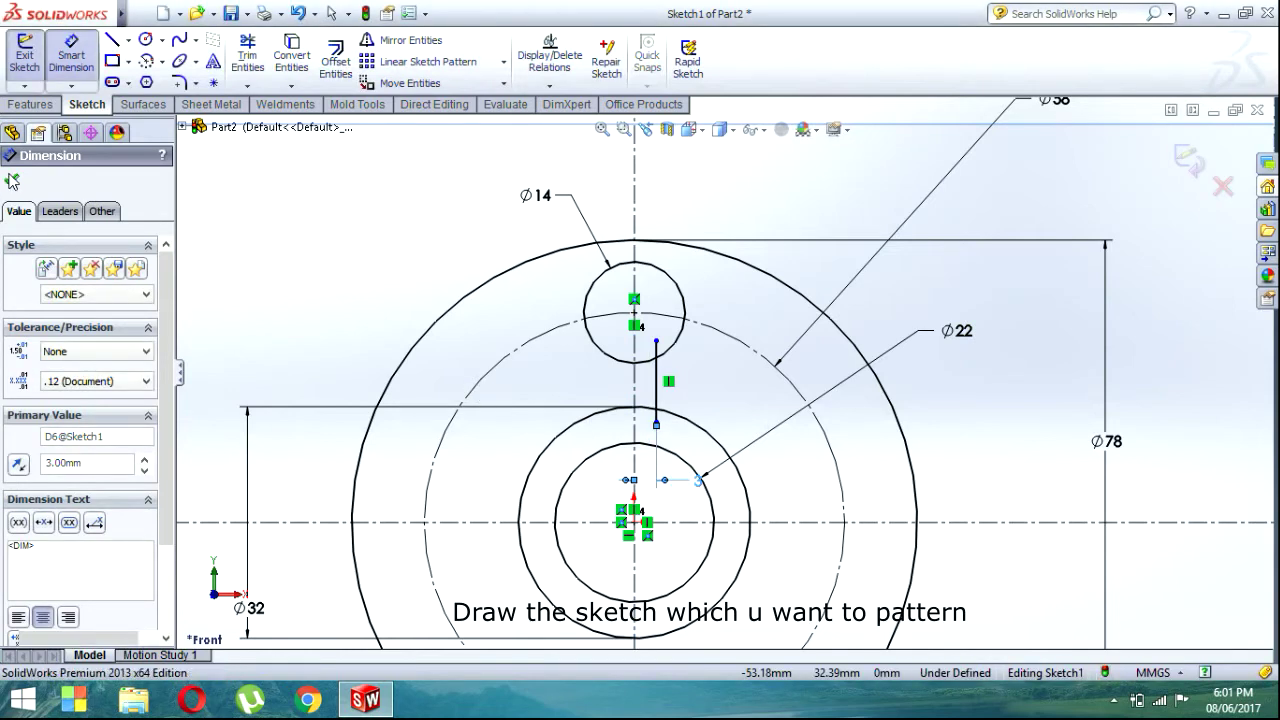
{"action": "left_click", "coordinate": [11, 179]}
{"action": "left_click", "coordinate": [512, 283]}
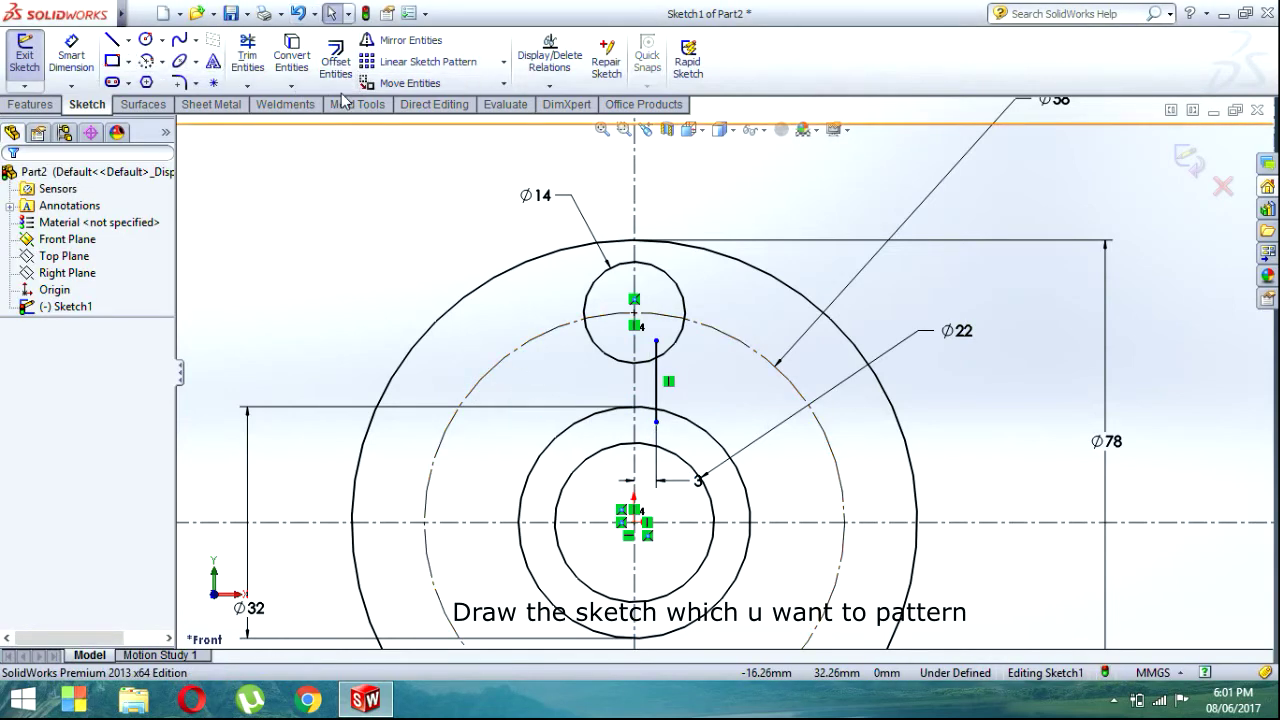
{"action": "left_click", "coordinate": [247, 55]}
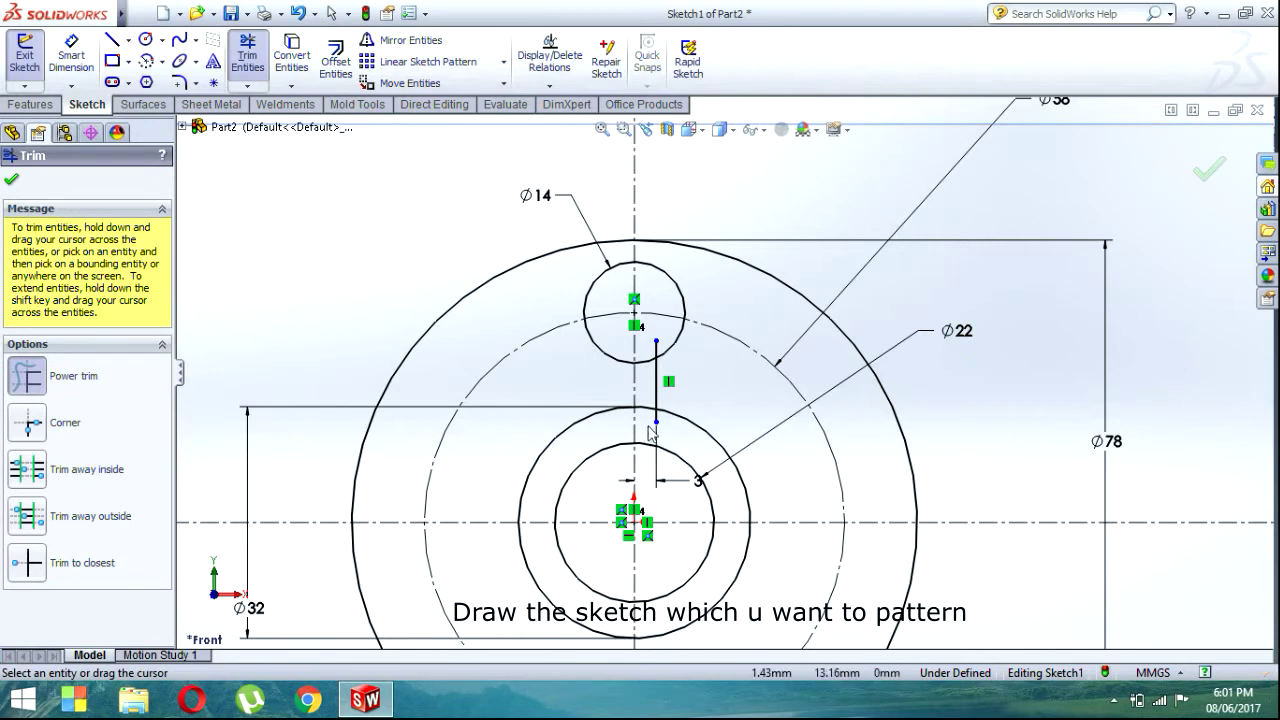
Step: Trim the leftover segment and mirror the 3 mm line across the vertical centerline
{"action": "left_click", "coordinate": [645, 377]}
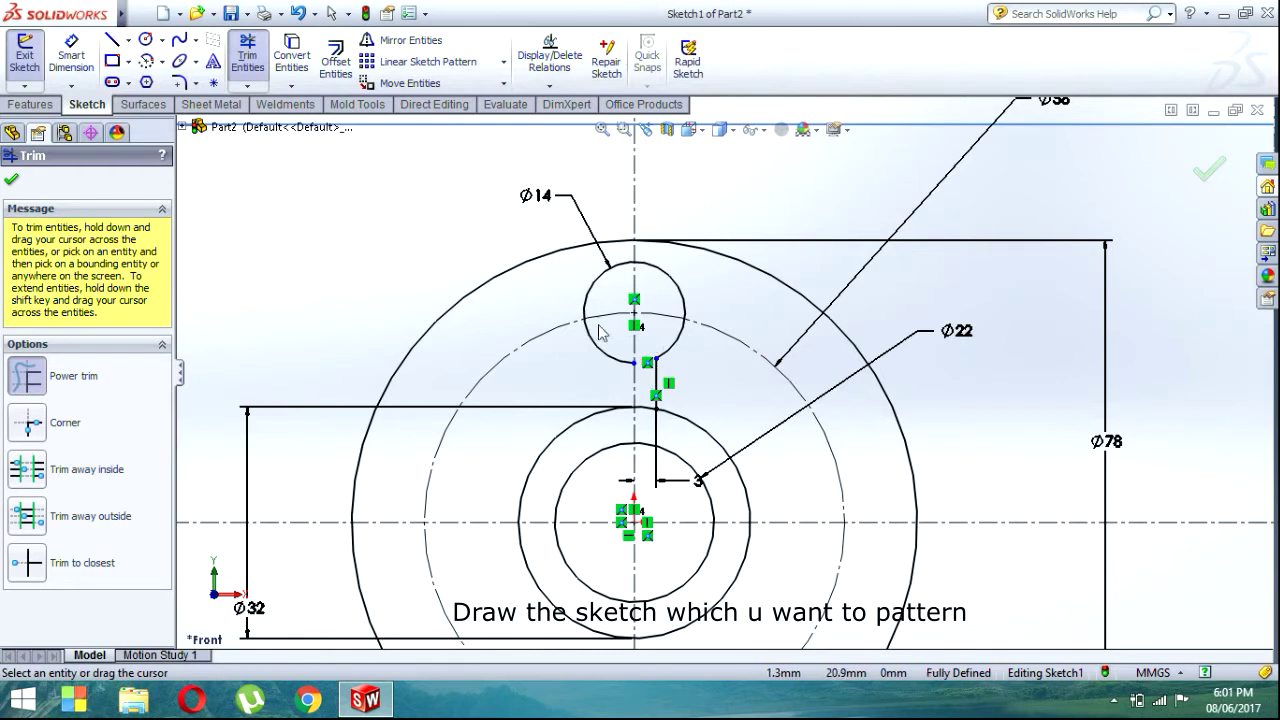
{"action": "left_click", "coordinate": [11, 179]}
{"action": "left_click", "coordinate": [405, 40]}
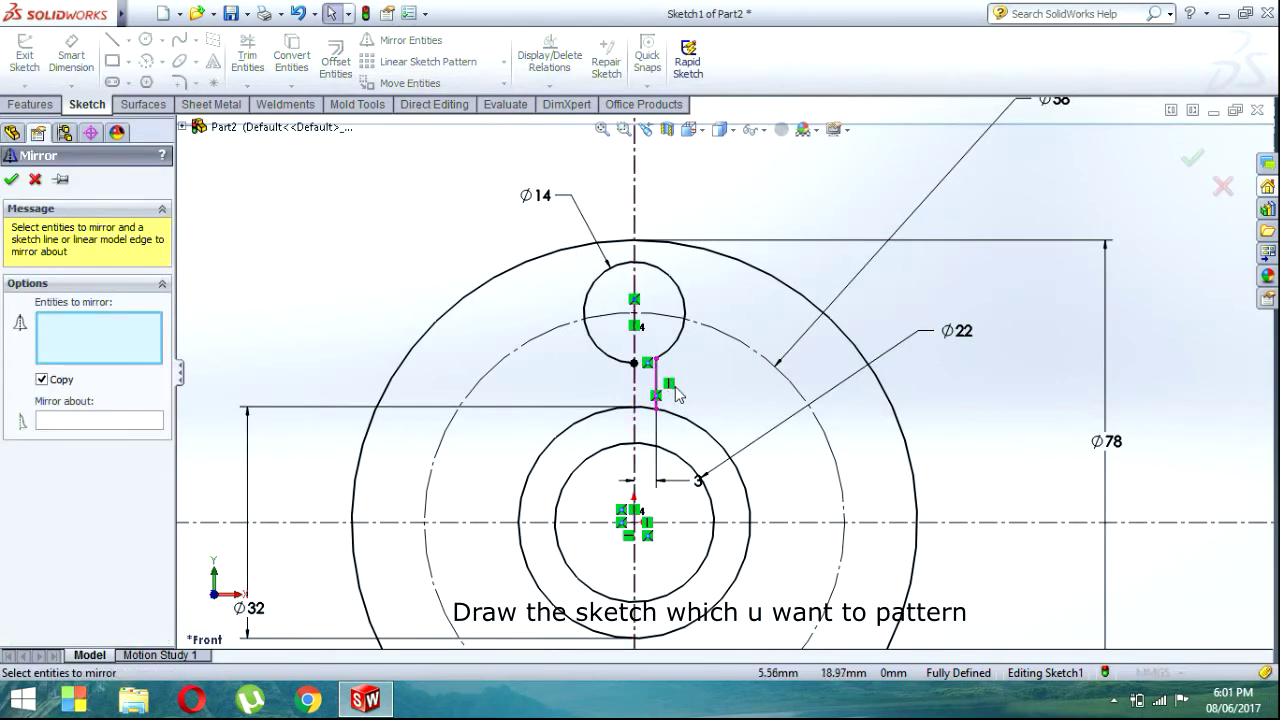
{"action": "left_click", "coordinate": [656, 377]}
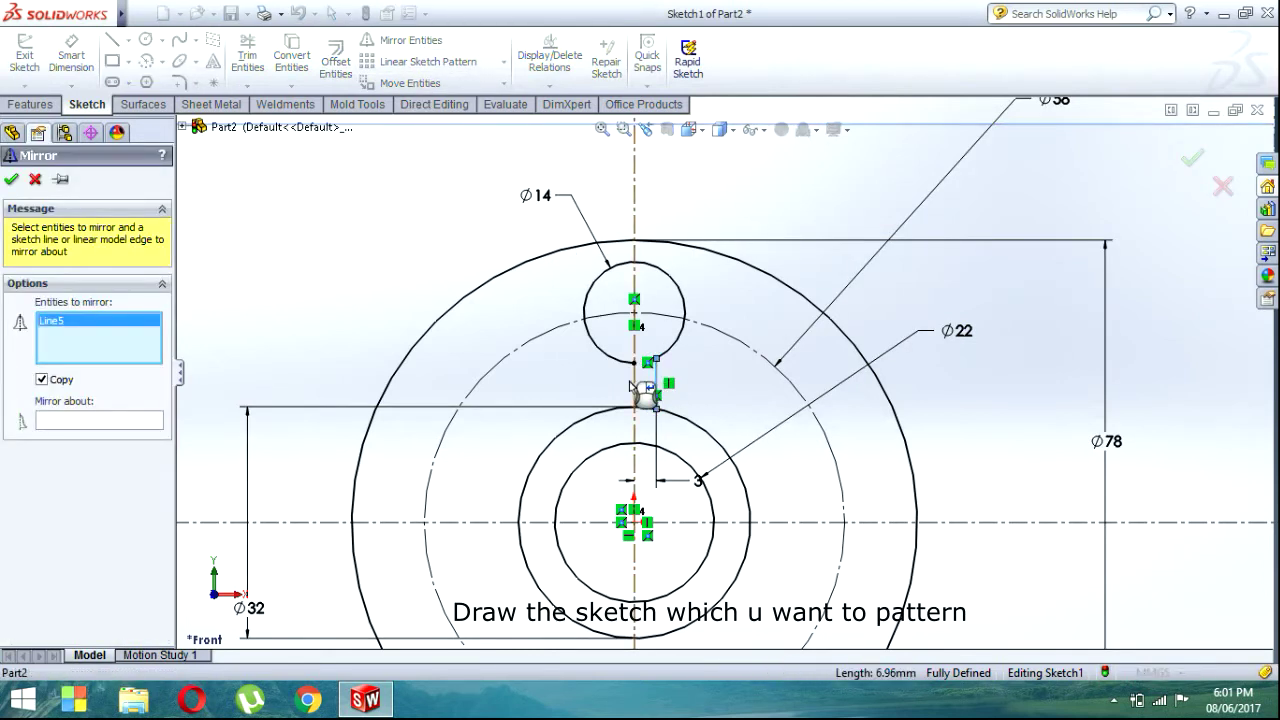
{"action": "left_click", "coordinate": [128, 421]}
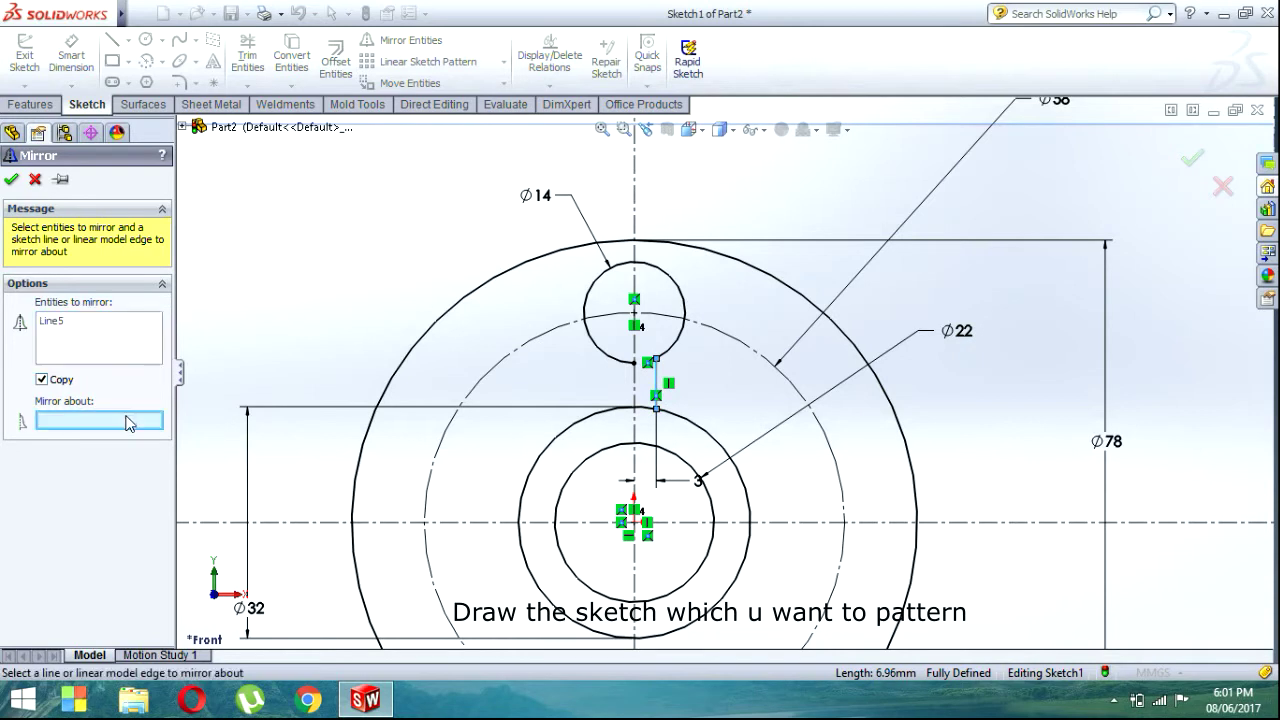
{"action": "left_click", "coordinate": [634, 388]}
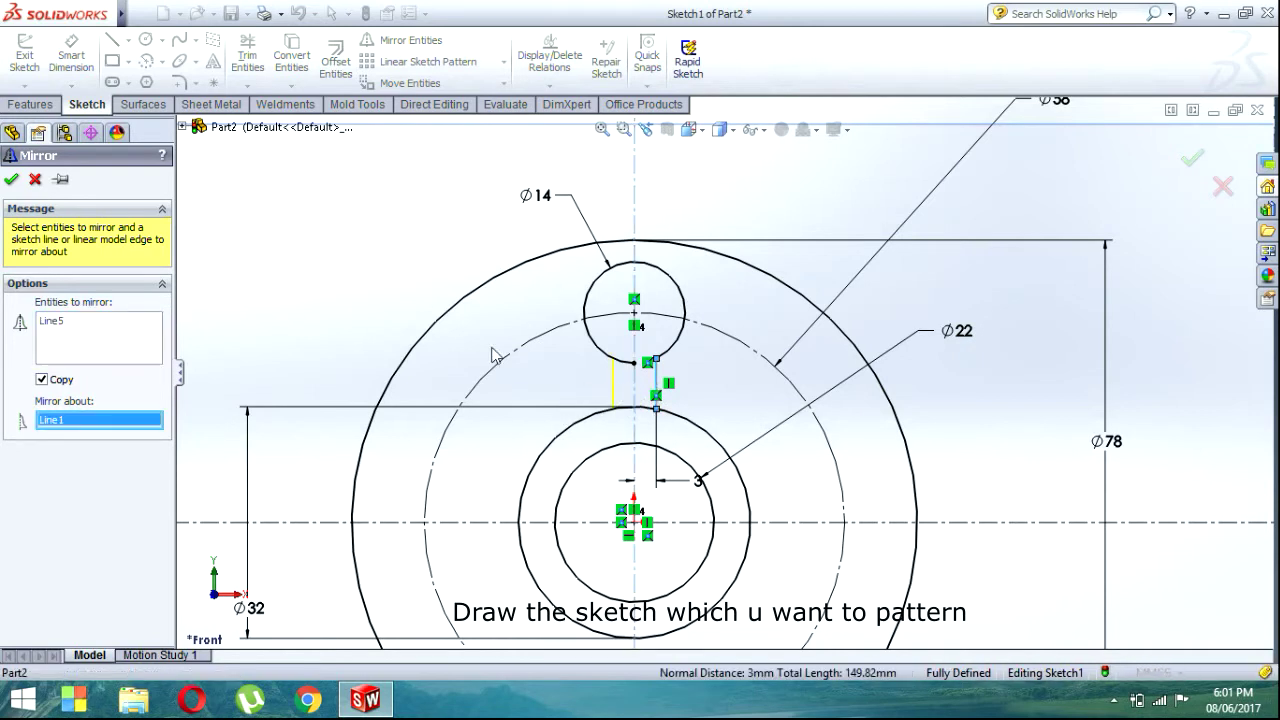
{"action": "left_click", "coordinate": [11, 180]}
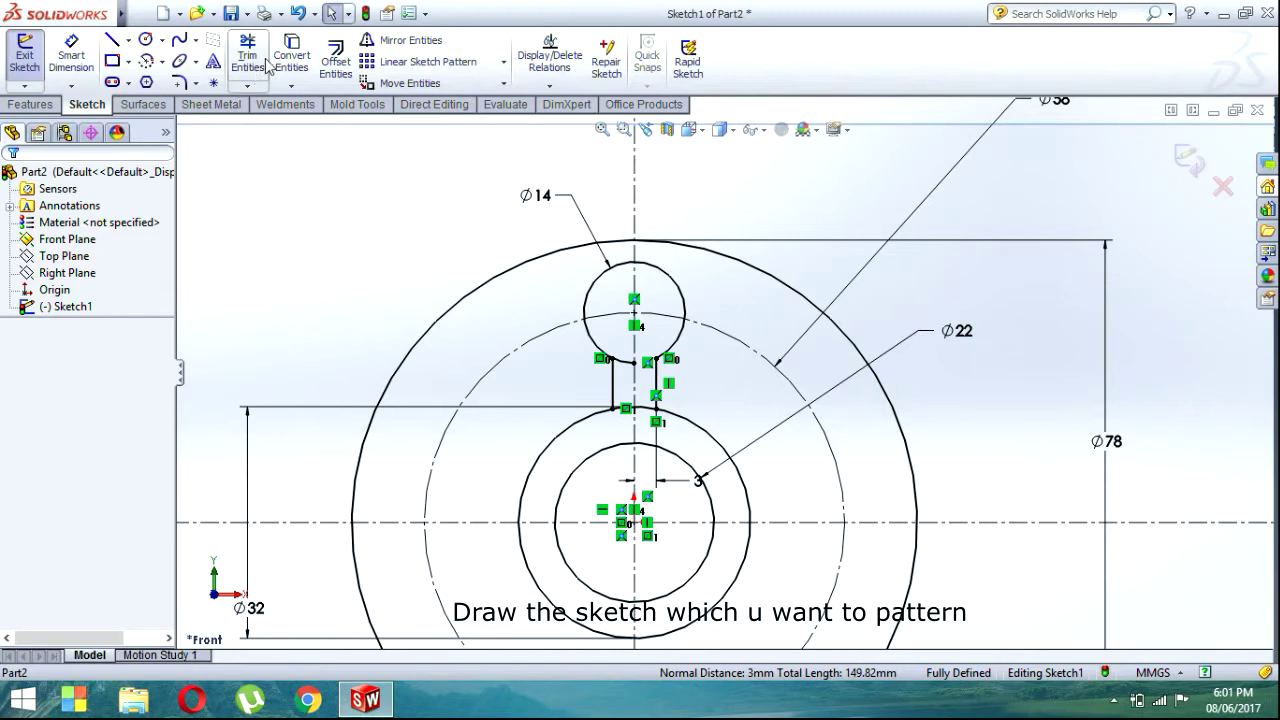
Step: Trim away the Ø32 arc between the two slot sides
{"action": "left_click", "coordinate": [248, 60]}
{"action": "mouse_move", "coordinate": [612, 445]}
{"action": "left_mouse_down"}
{"action": "mouse_move", "coordinate": [634, 378]}
{"action": "mouse_move", "coordinate": [664, 396]}
{"action": "left_mouse_up"}
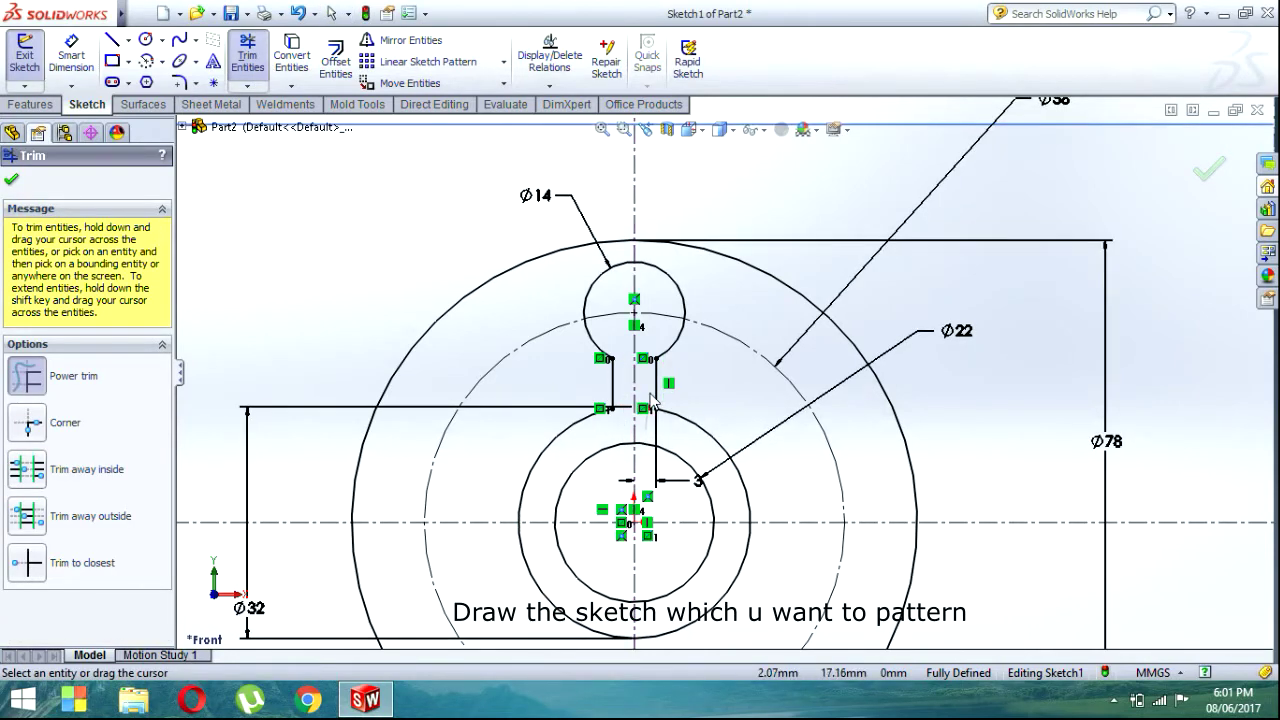
{"action": "left_click", "coordinate": [11, 180]}
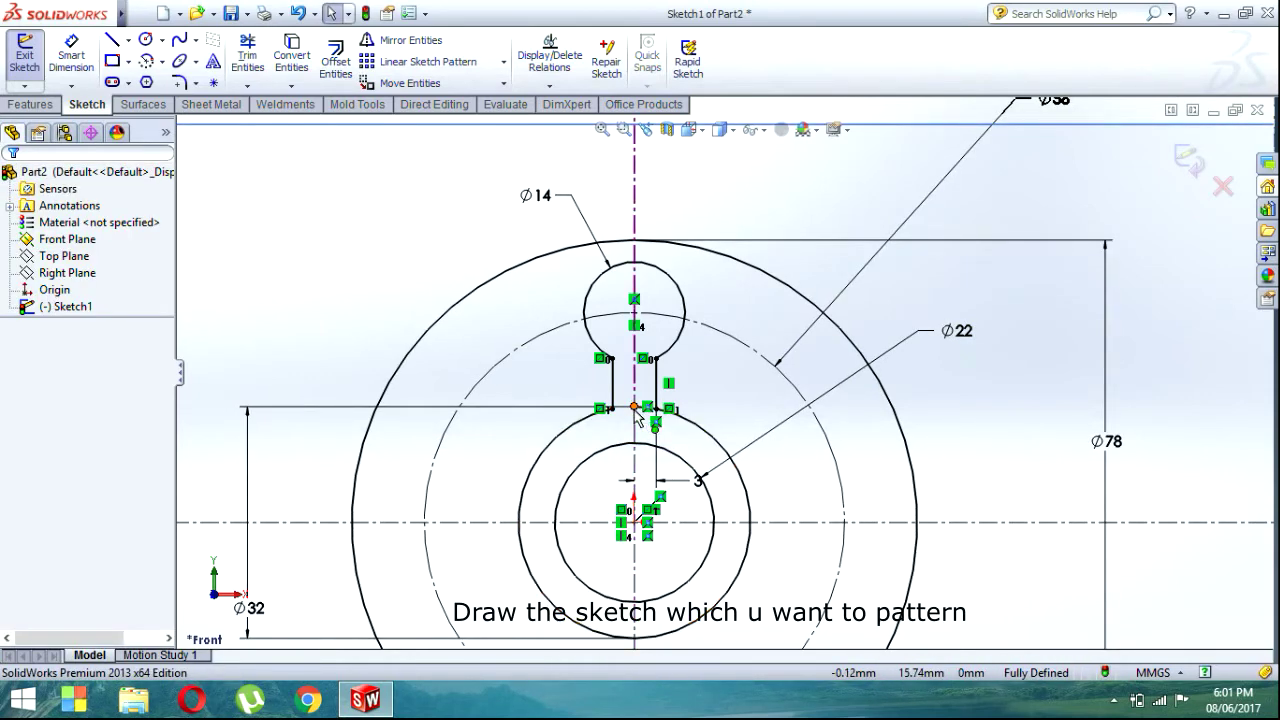
{"action": "scroll", "coordinate": [645, 413], "scroll_direction": "down", "scroll_amount": 2}
{"action": "scroll", "coordinate": [680, 425], "scroll_direction": "down", "scroll_amount": 4}
{"action": "scroll", "coordinate": [645, 385], "scroll_direction": "down", "scroll_amount": 2}
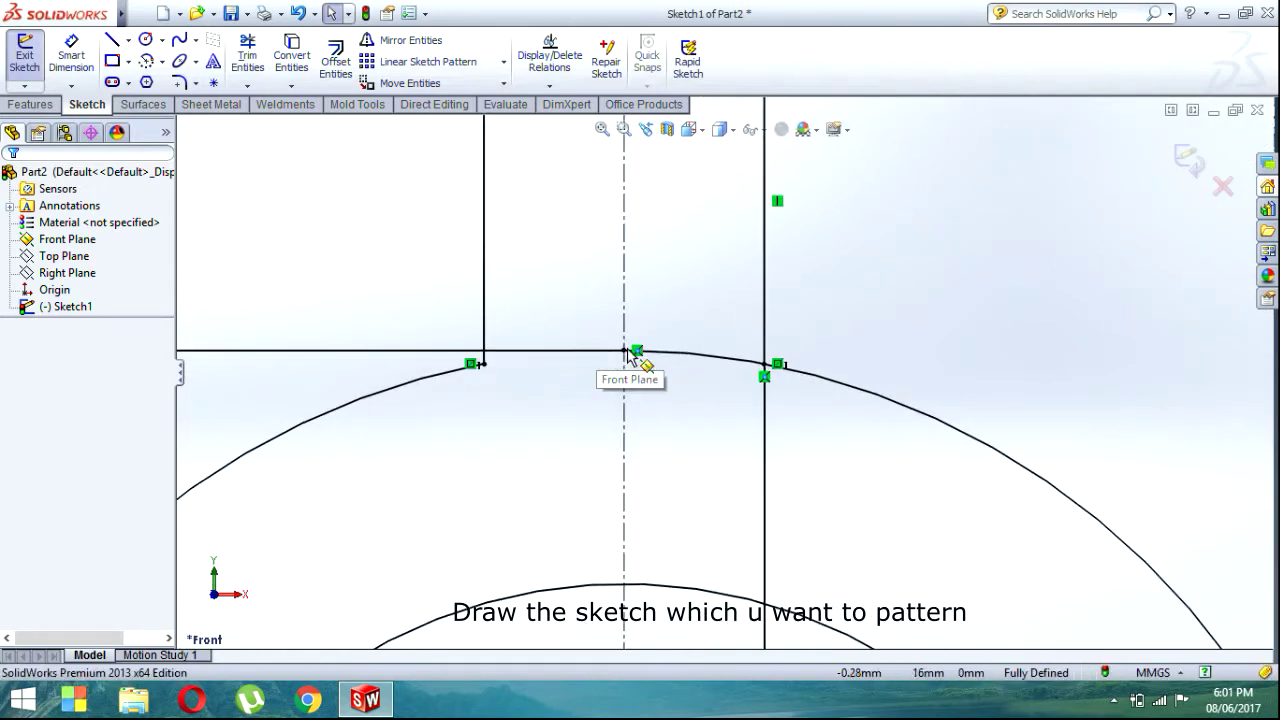
{"action": "left_click", "coordinate": [619, 352]}
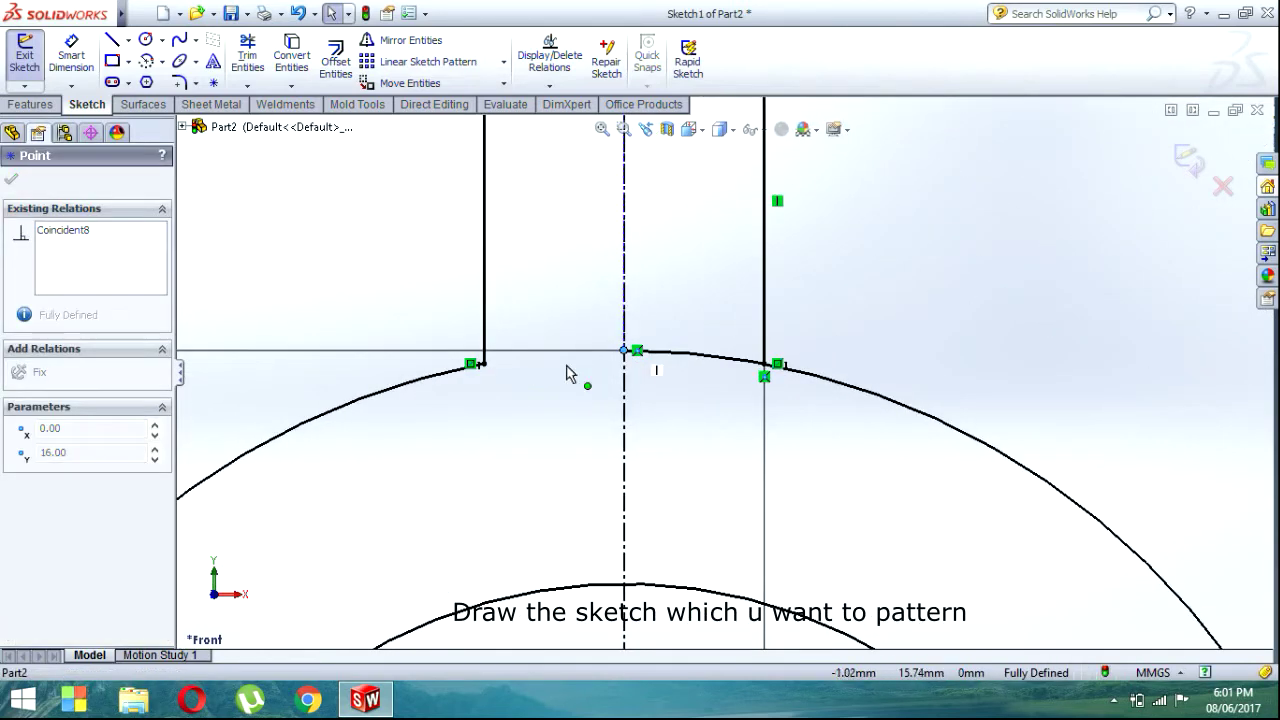
{"action": "left_click", "coordinate": [484, 364]}
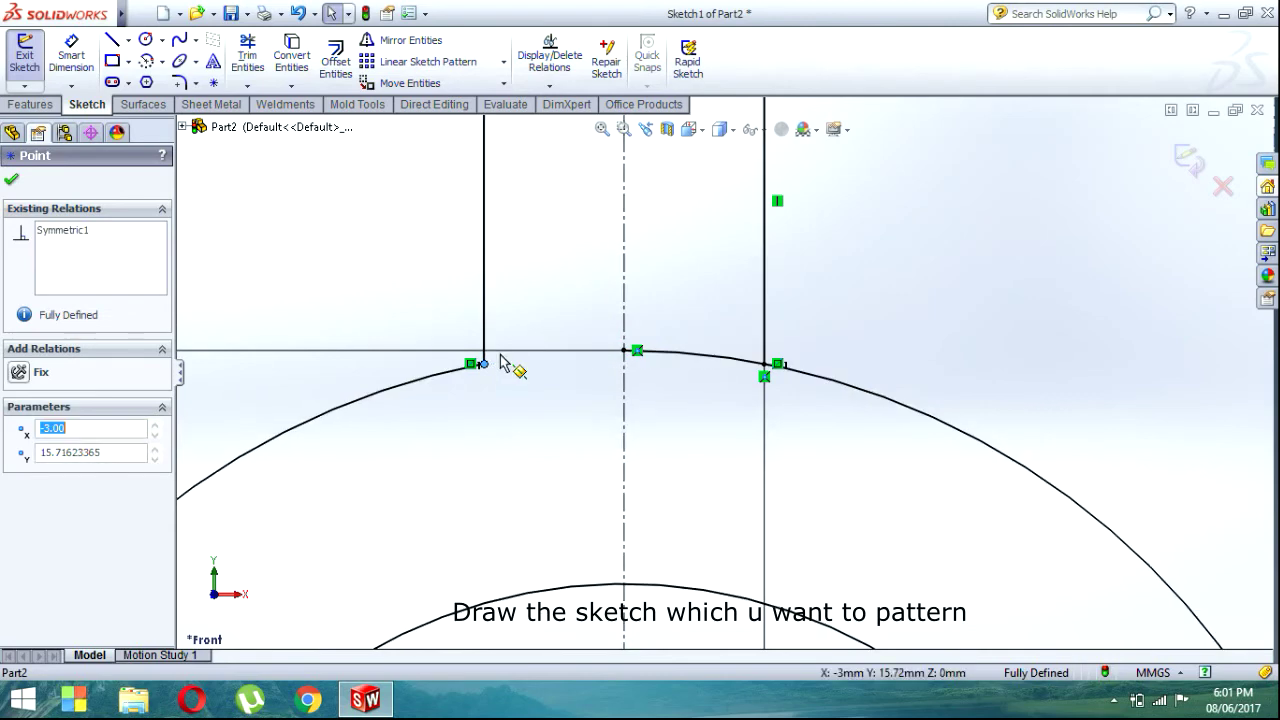
{"action": "left_click", "coordinate": [490, 400]}
{"action": "left_click", "coordinate": [484, 364]}
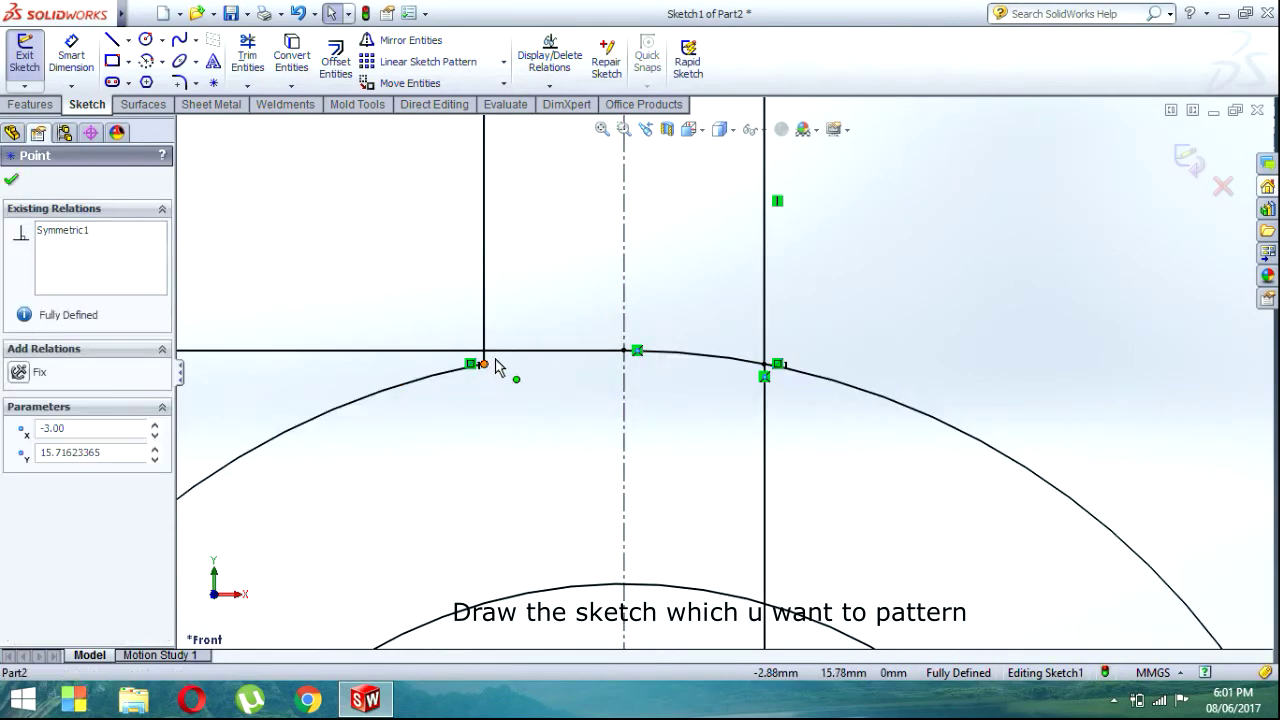
{"action": "left_click", "coordinate": [520, 363]}
{"action": "left_click", "coordinate": [512, 455]}
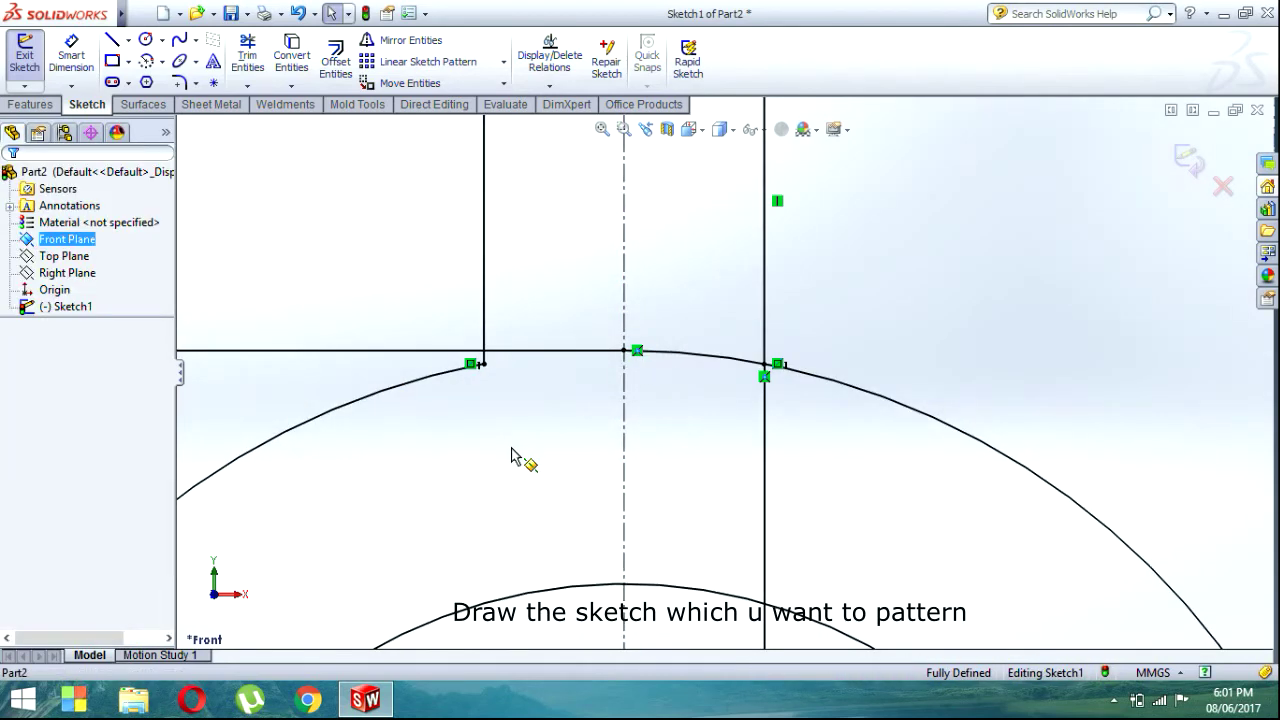
{"action": "left_click", "coordinate": [146, 61]}
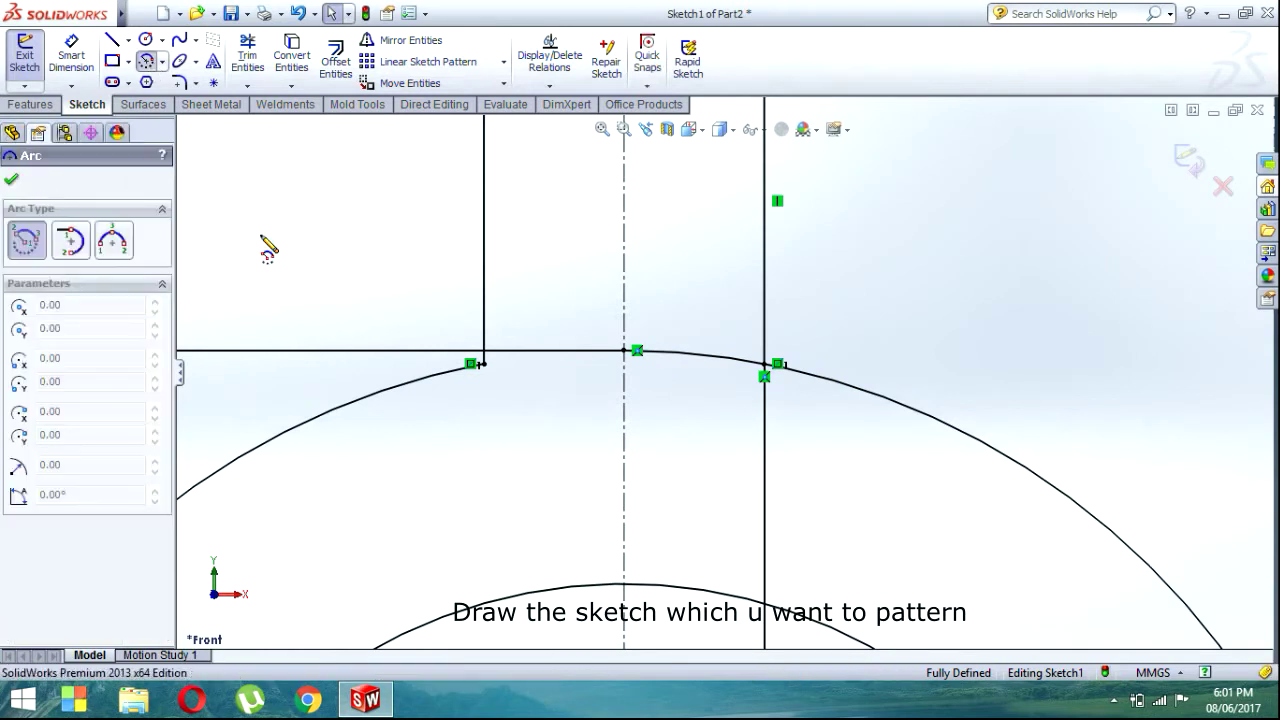
{"action": "left_click", "coordinate": [625, 351]}
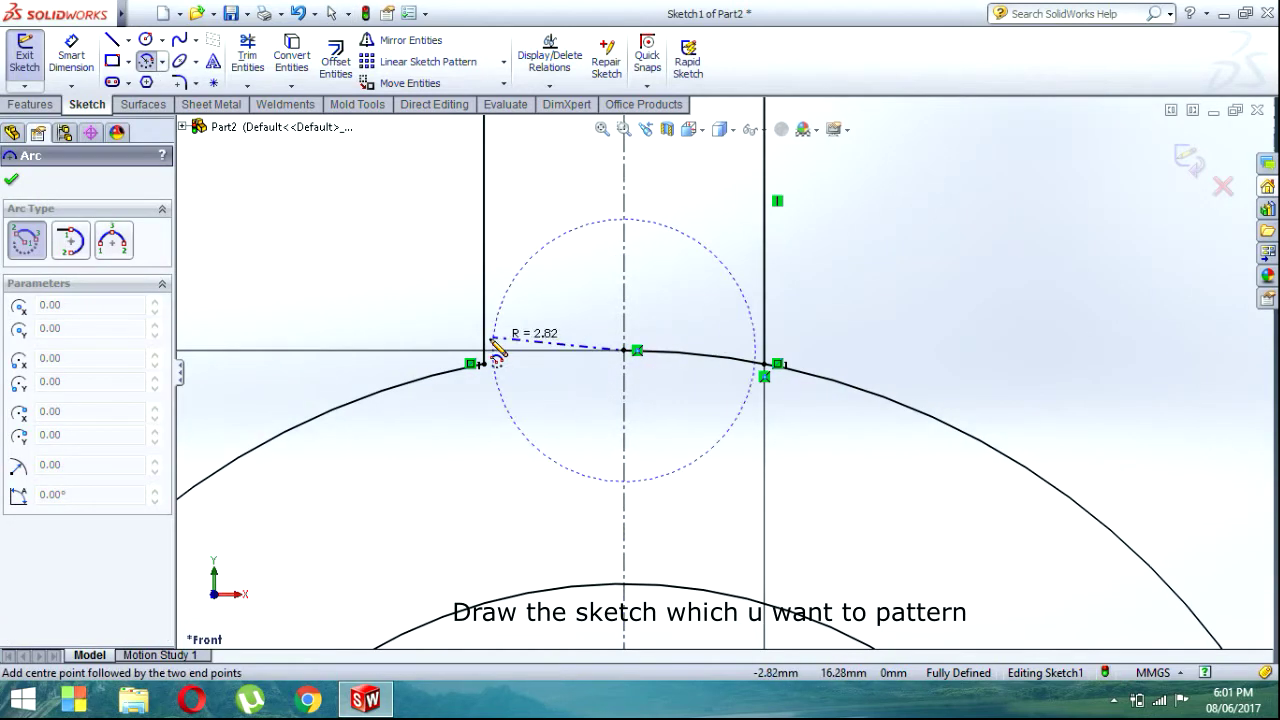
{"action": "left_click", "coordinate": [484, 364]}
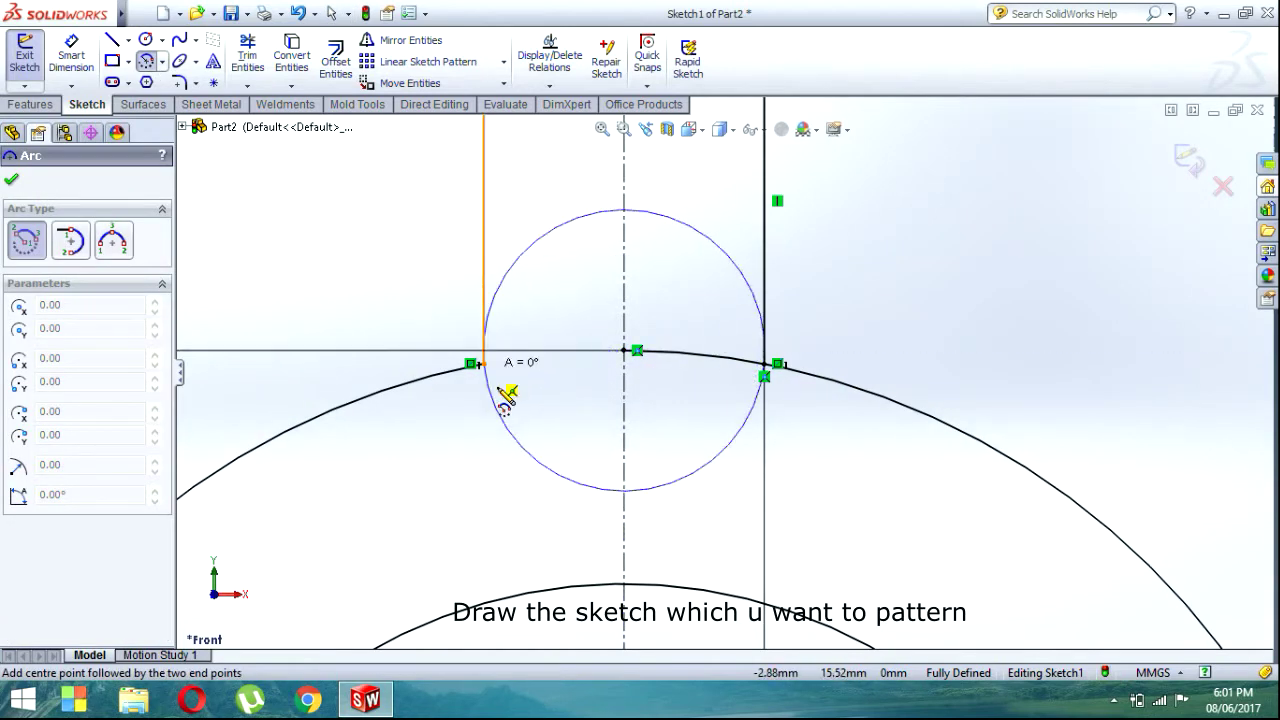
{"action": "key", "text": "Escape"}
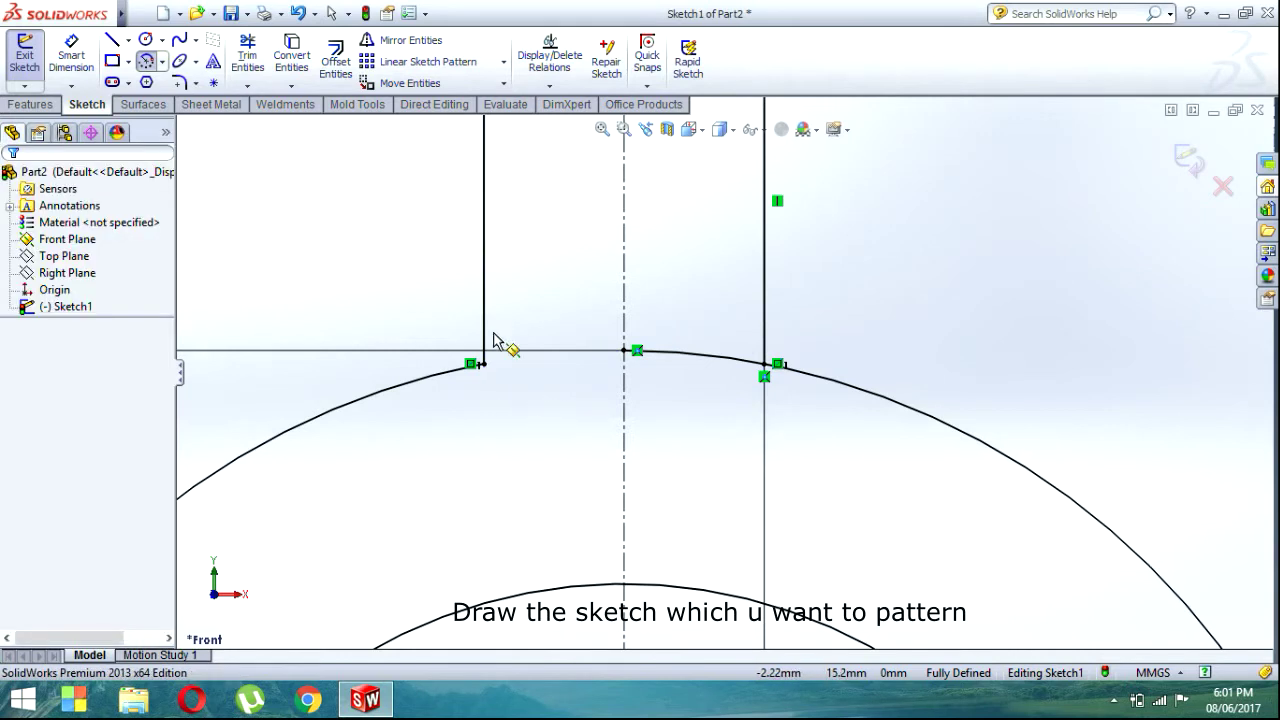
{"action": "left_click", "coordinate": [163, 63]}
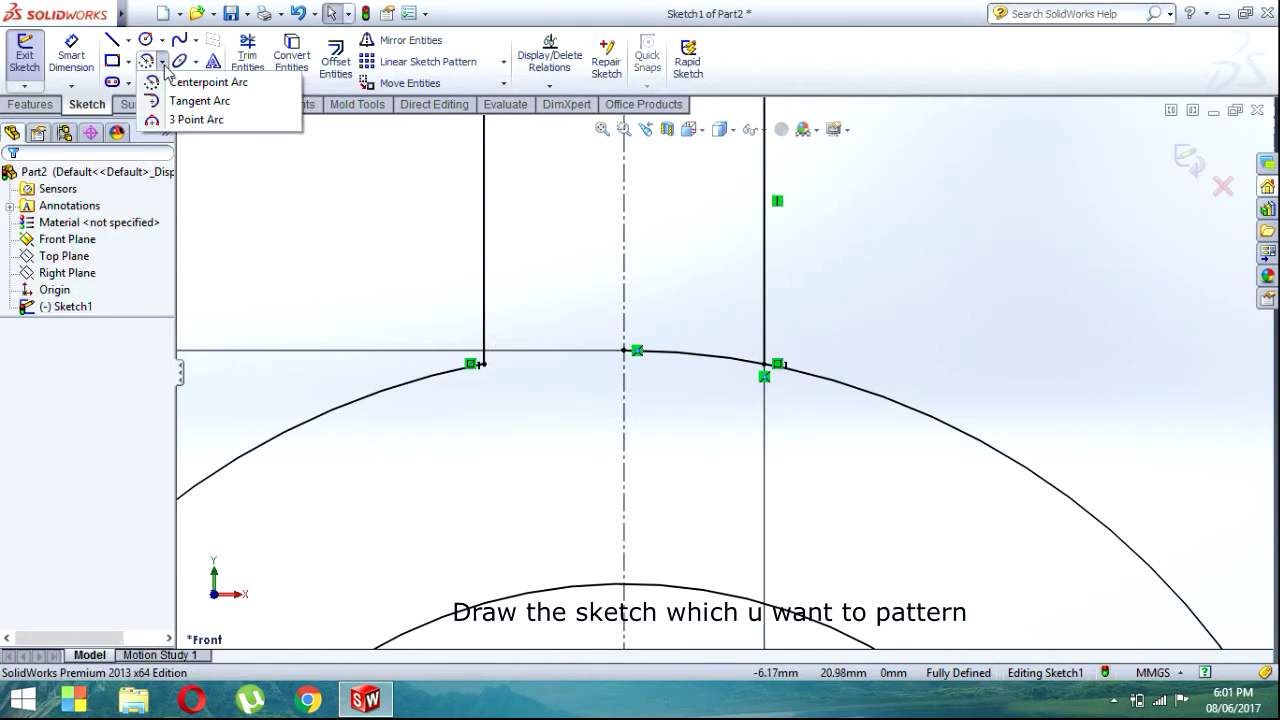
Step: Draw a centre-point arc on the origin spanning the slot's base corners
{"action": "left_click", "coordinate": [196, 119]}
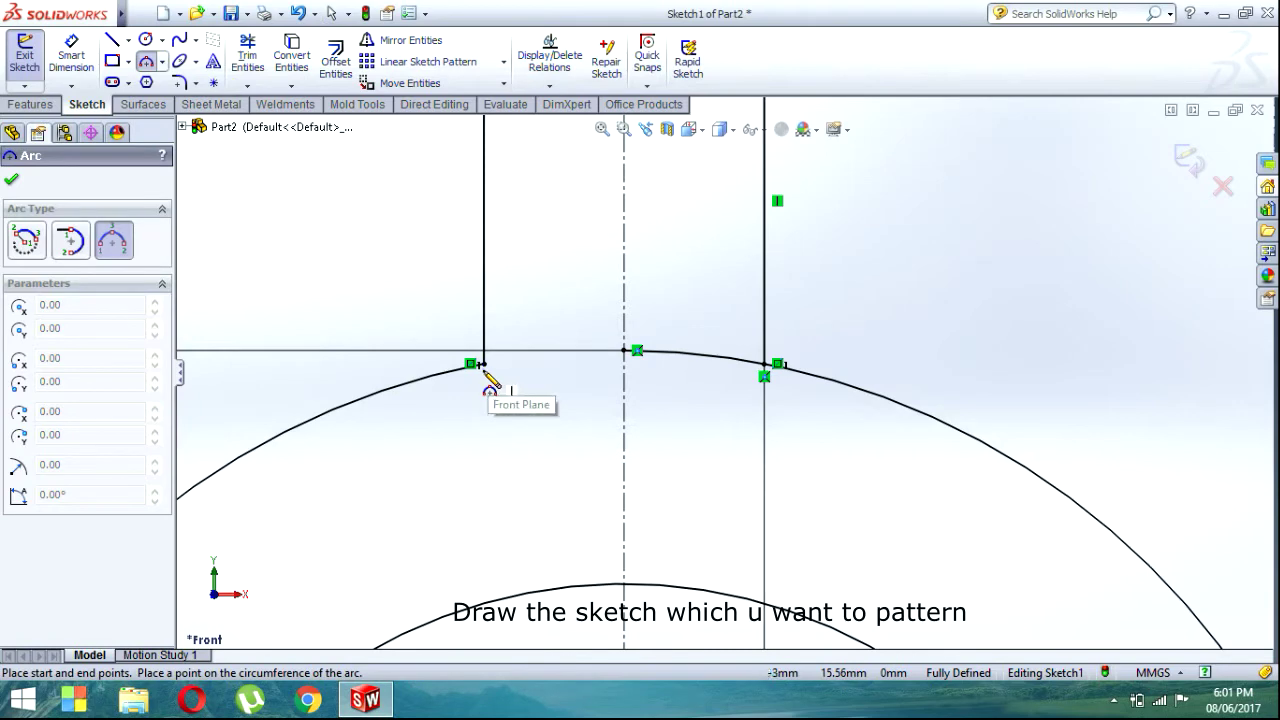
{"action": "scroll", "coordinate": [637, 480], "scroll_direction": "up", "scroll_amount": 2}
{"action": "scroll", "coordinate": [637, 480], "scroll_direction": "up", "scroll_amount": 2}
{"action": "scroll", "coordinate": [414, 434], "scroll_direction": "up", "scroll_amount": 2}
{"action": "scroll", "coordinate": [551, 520], "scroll_direction": "up", "scroll_amount": 2}
{"action": "scroll", "coordinate": [414, 434], "scroll_direction": "up", "scroll_amount": 2}
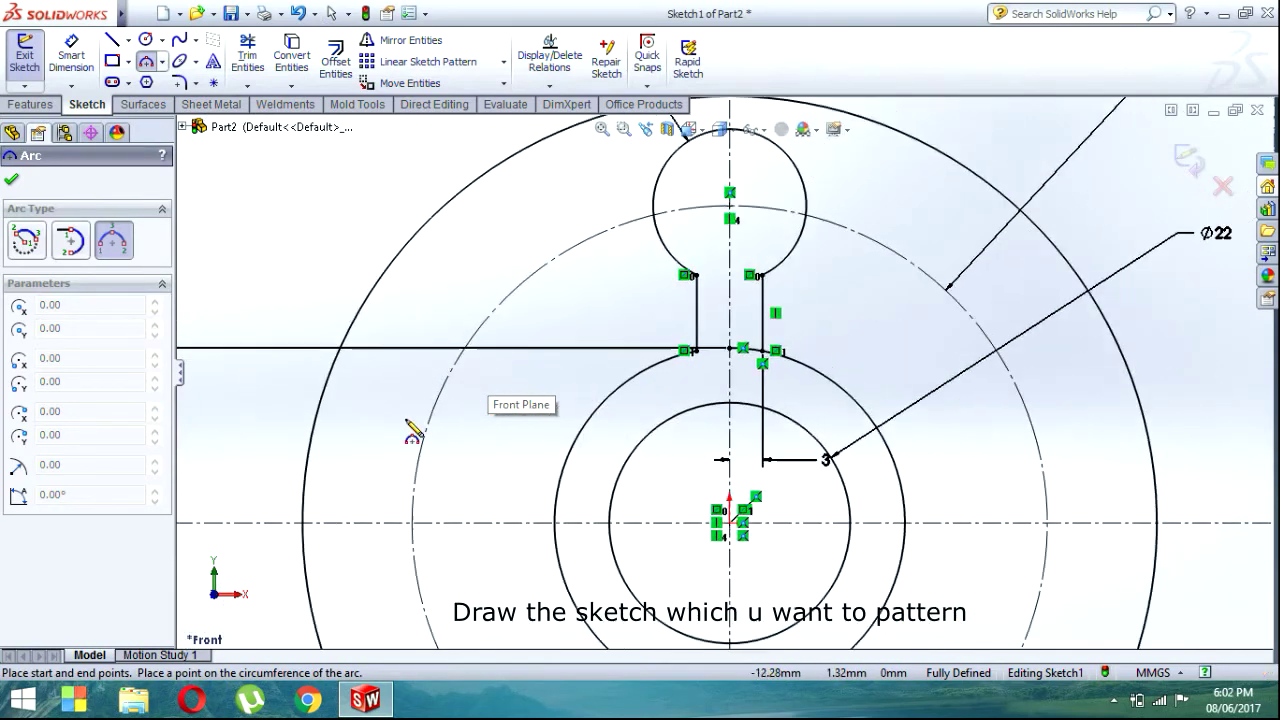
{"action": "left_click", "coordinate": [36, 246]}
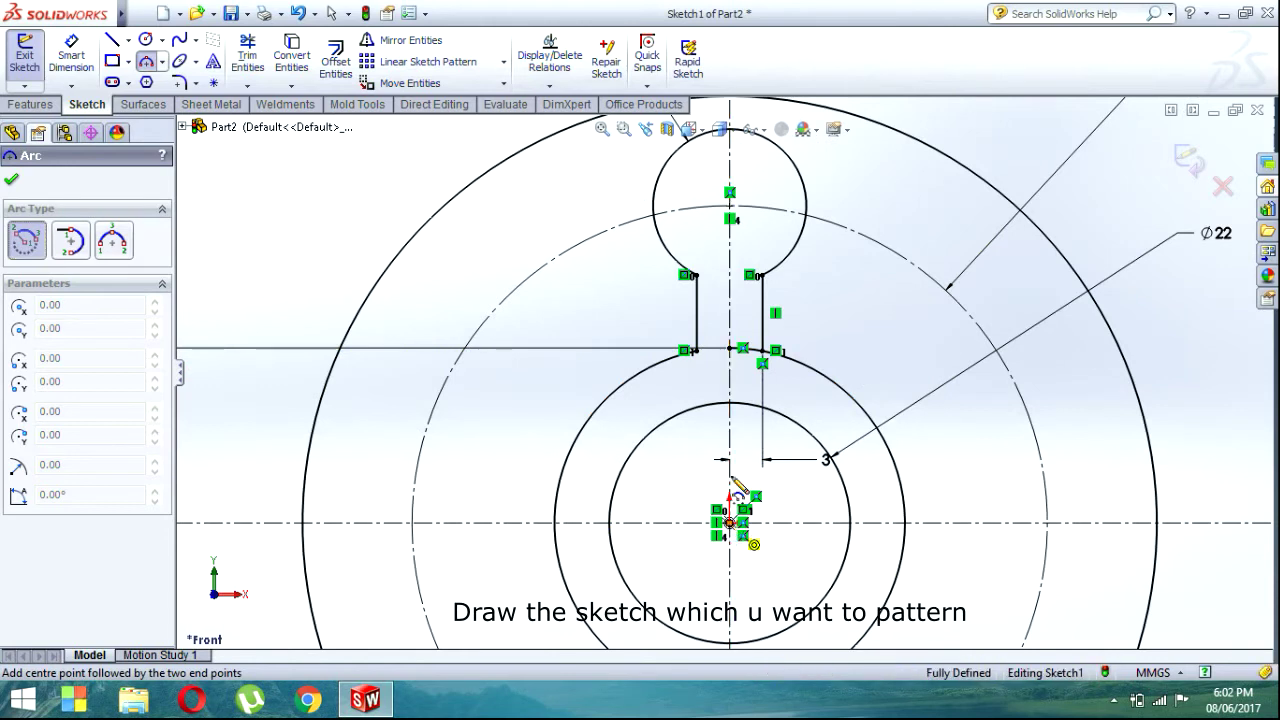
{"action": "left_click", "coordinate": [712, 352]}
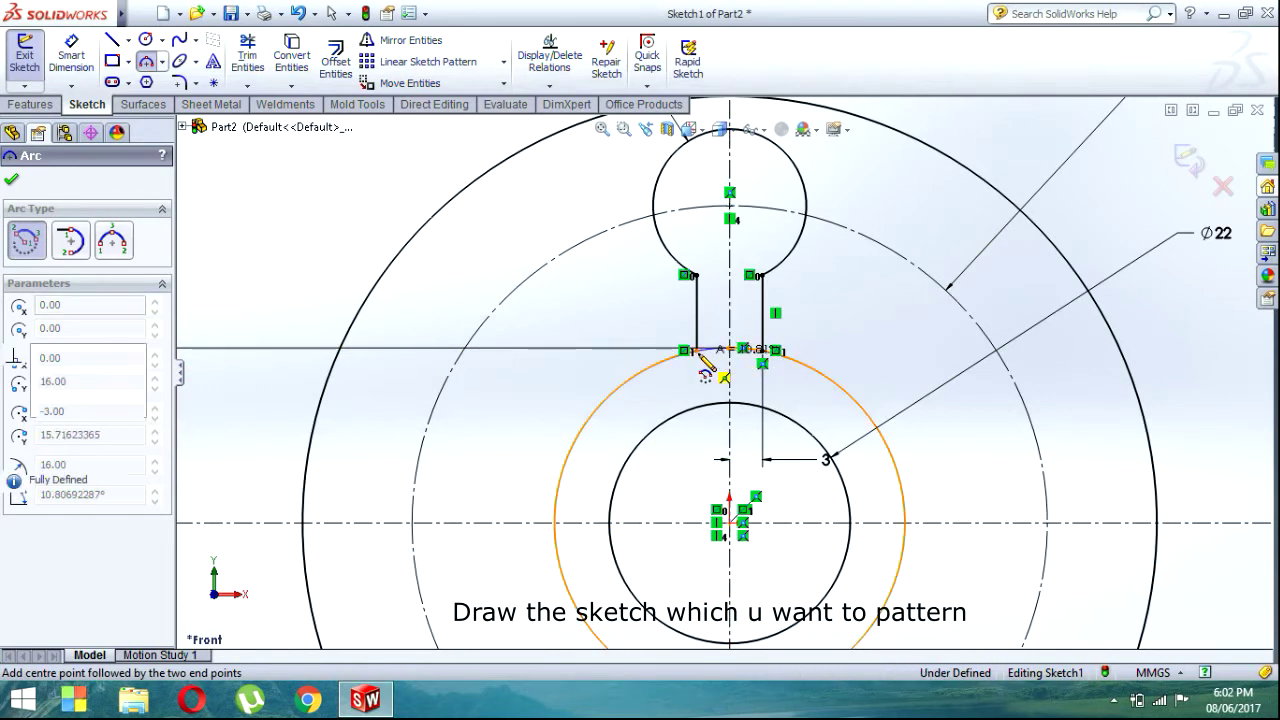
{"action": "left_click", "coordinate": [12, 180]}
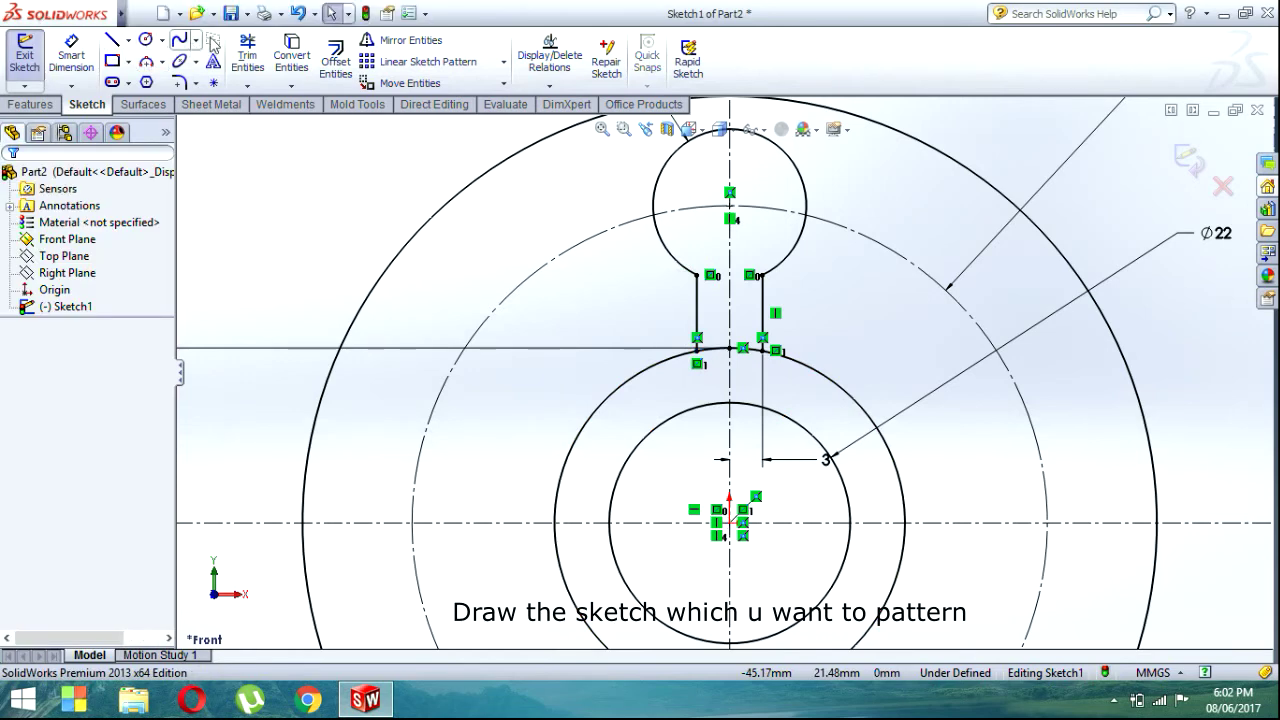
Step: Power-trim the remaining Ø32 circle segments, undoing one over-trim, keeping the base arc
{"action": "left_click", "coordinate": [247, 55]}
{"action": "left_click_drag", "start_coordinate": [511, 437], "coordinate": [597, 443]}
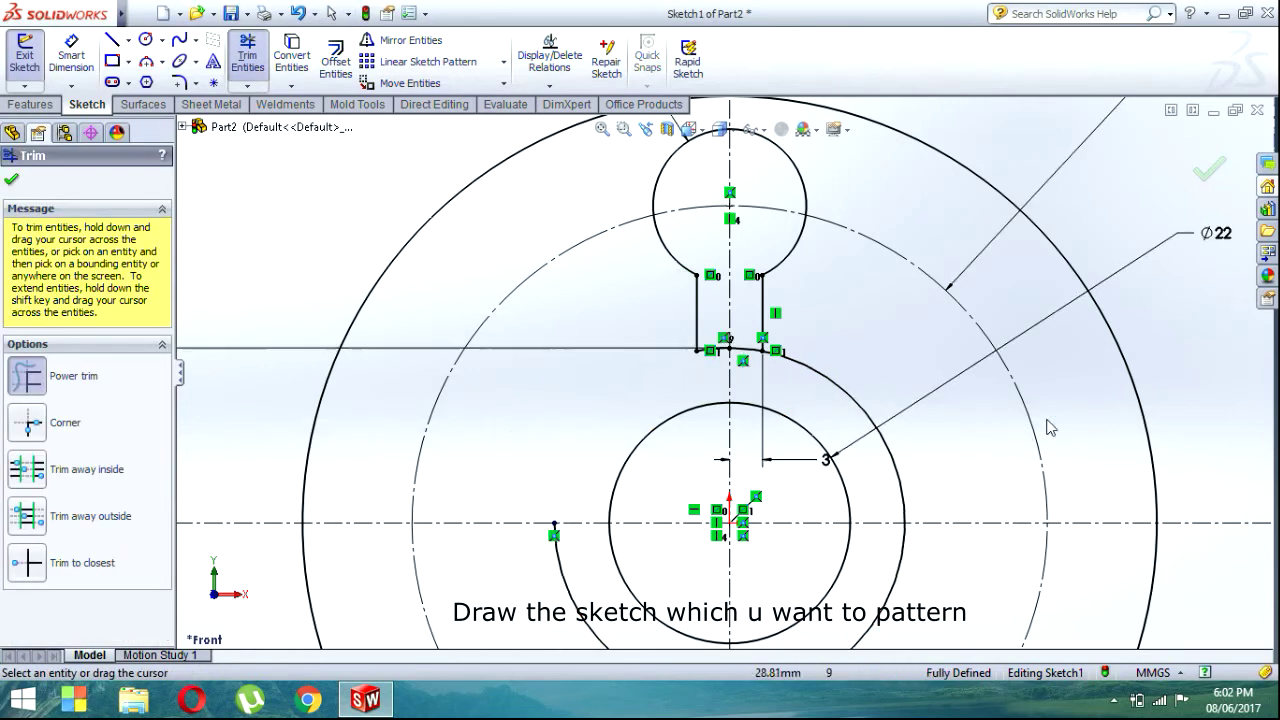
{"action": "mouse_move", "coordinate": [837, 363]}
{"action": "left_mouse_down"}
{"action": "mouse_move", "coordinate": [884, 590]}
{"action": "mouse_move", "coordinate": [615, 558]}
{"action": "left_mouse_up"}
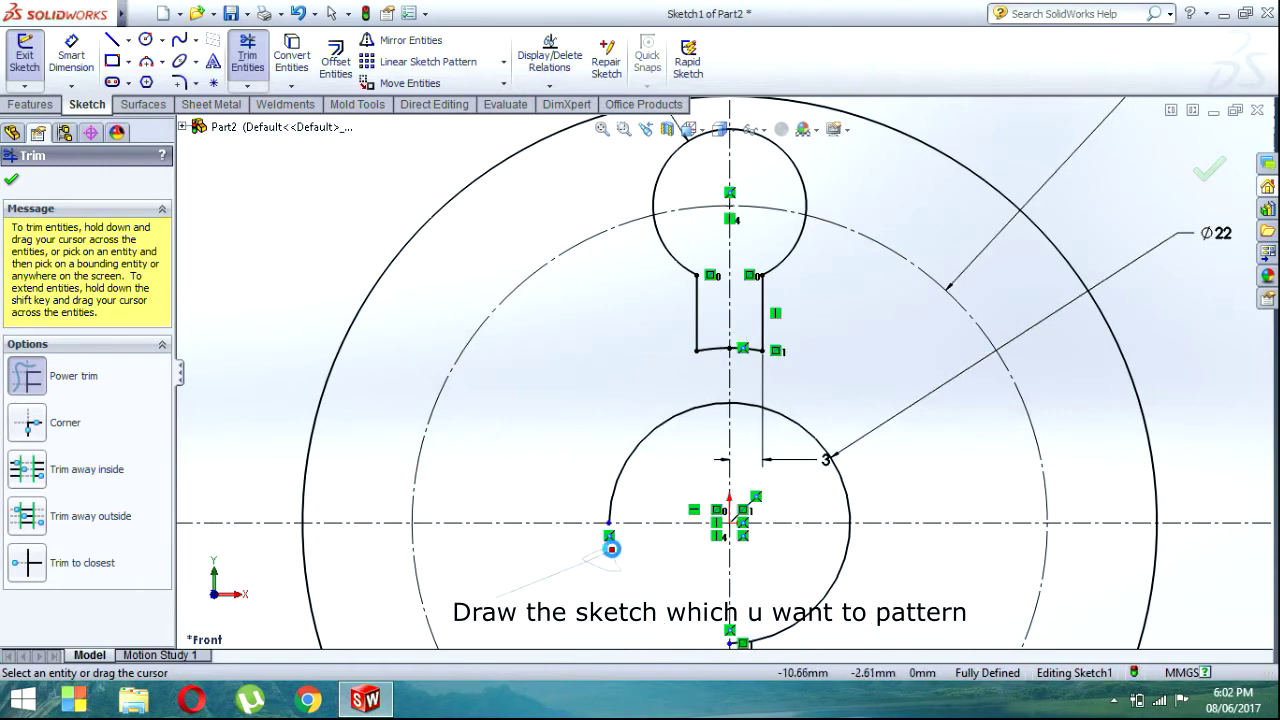
{"action": "key", "text": "ctrl+z"}
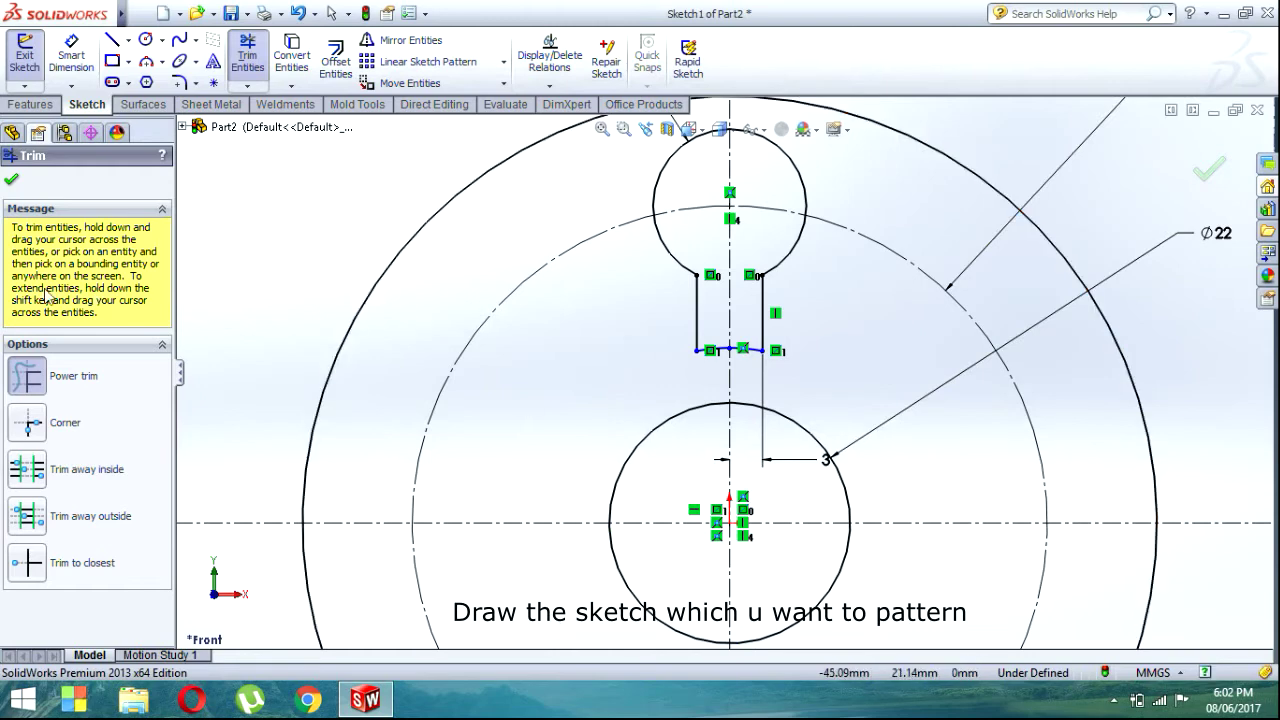
{"action": "left_click", "coordinate": [12, 182]}
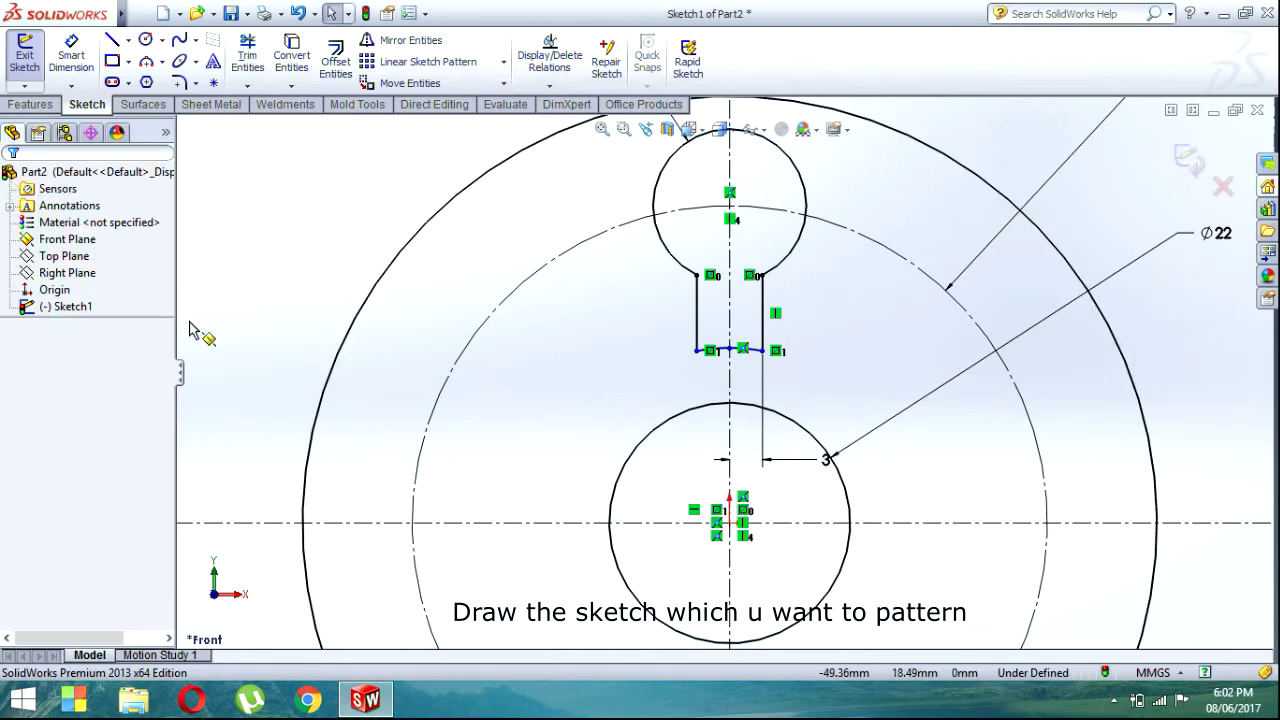
Step: Dimension the keyhole slot's bottom arc with an R16 radius to fully define the sketch
{"action": "scroll", "coordinate": [823, 386], "scroll_direction": "down", "scroll_amount": 2}
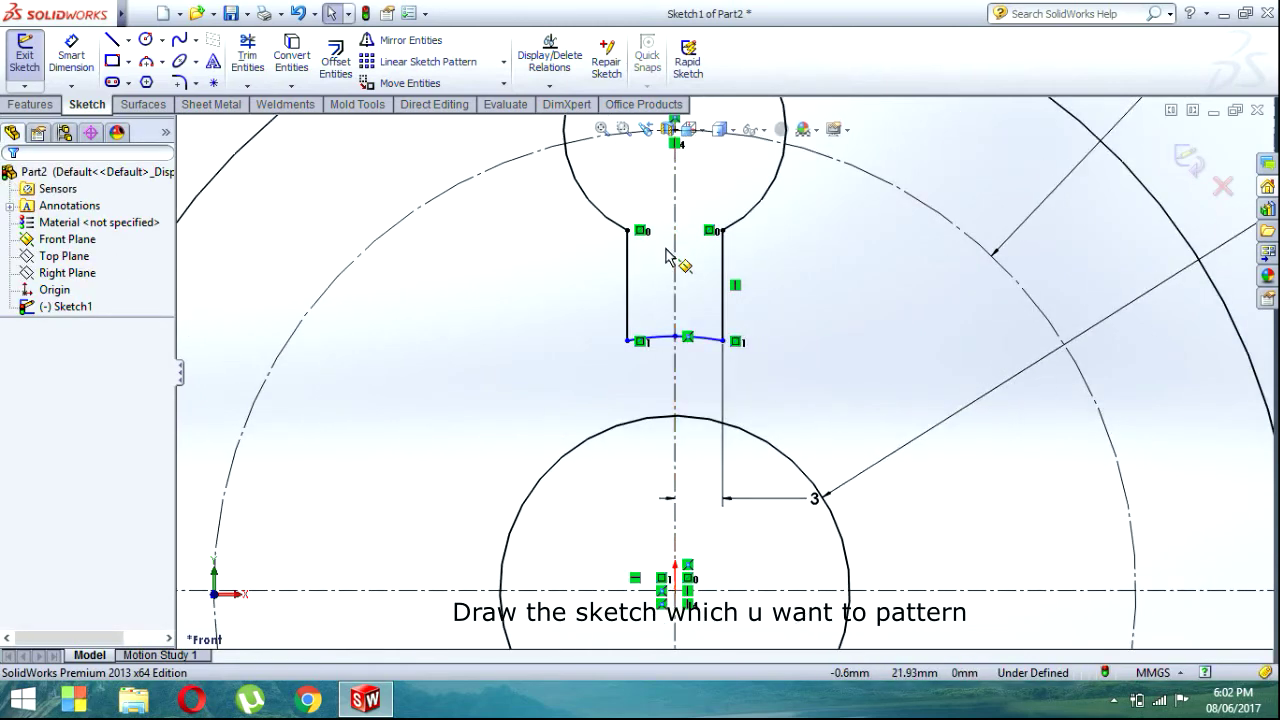
{"action": "scroll", "coordinate": [667, 255], "scroll_direction": "up", "scroll_amount": 2}
{"action": "left_click", "coordinate": [71, 55]}
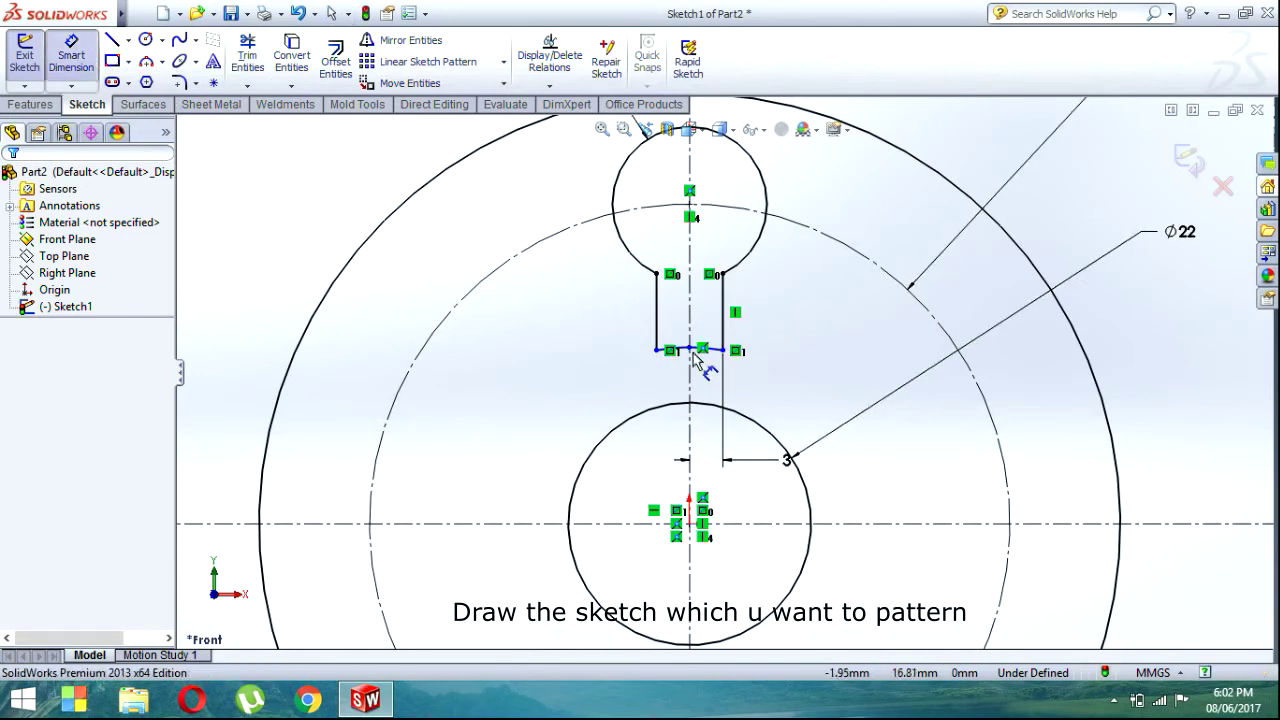
{"action": "left_click", "coordinate": [675, 352]}
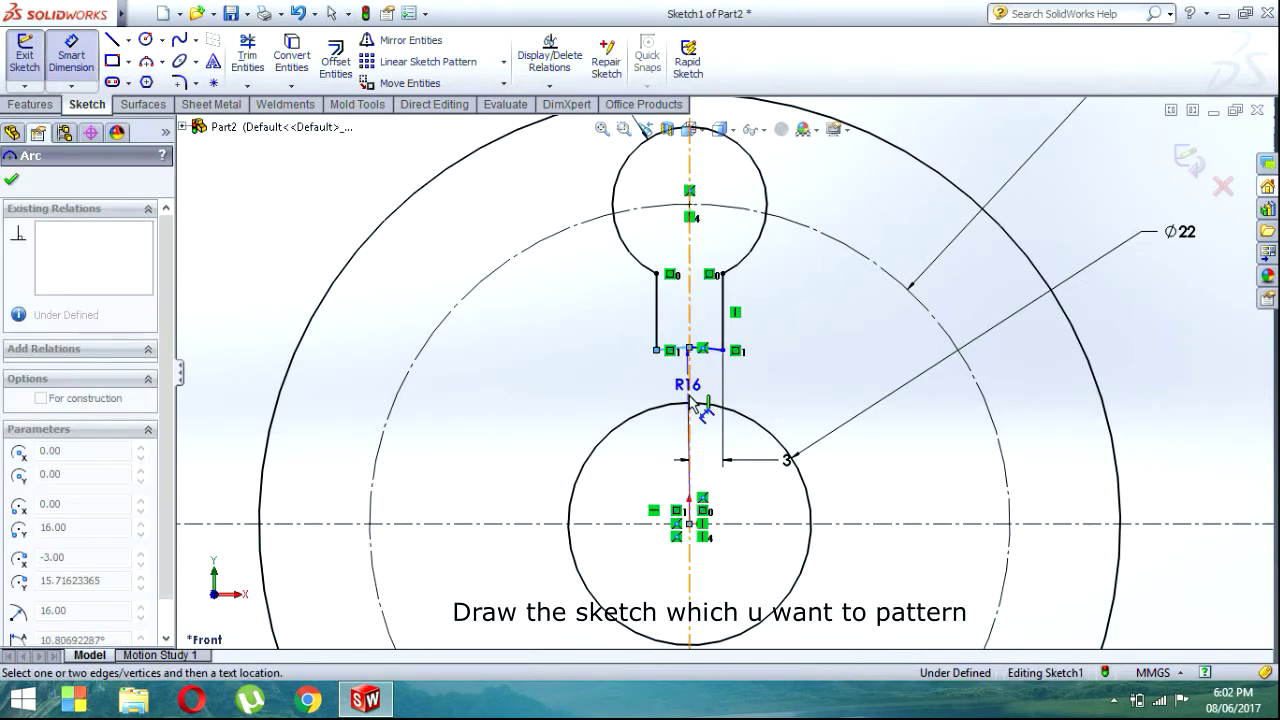
{"action": "left_click", "coordinate": [672, 455]}
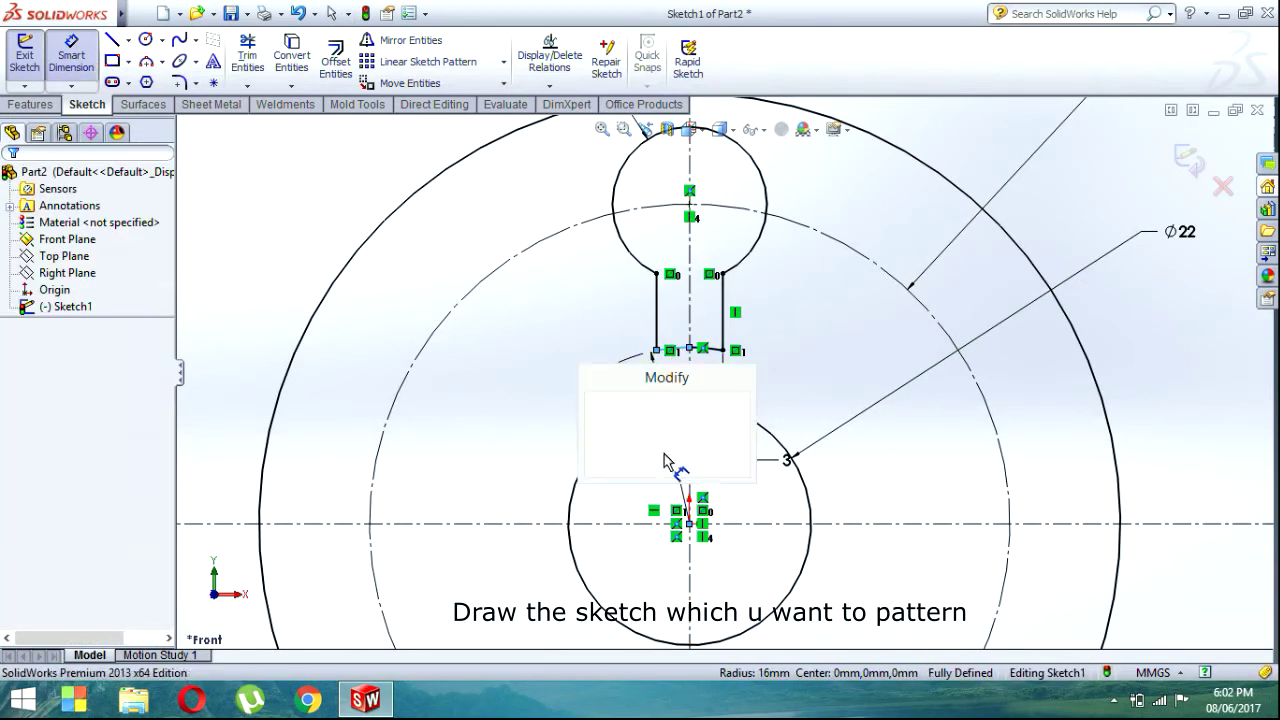
{"action": "left_click", "coordinate": [595, 463]}
{"action": "scroll", "coordinate": [720, 380], "scroll_direction": "up", "scroll_amount": 2}
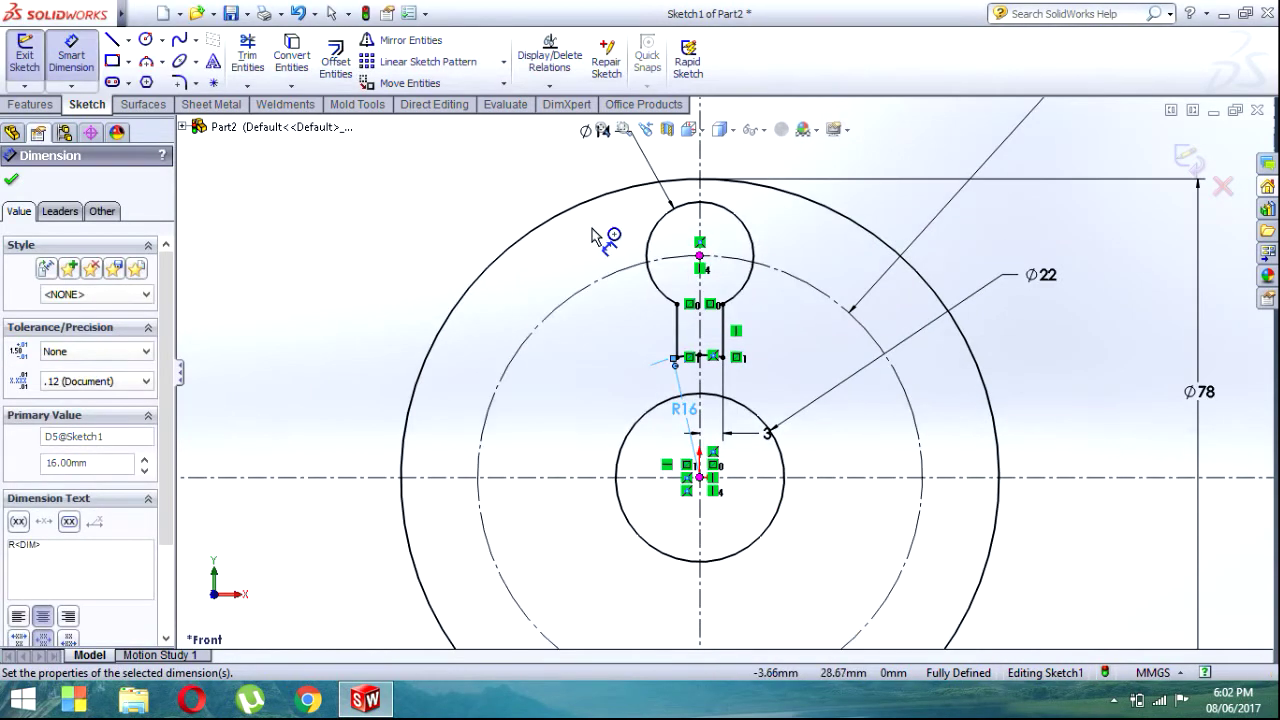
{"action": "left_click", "coordinate": [14, 182]}
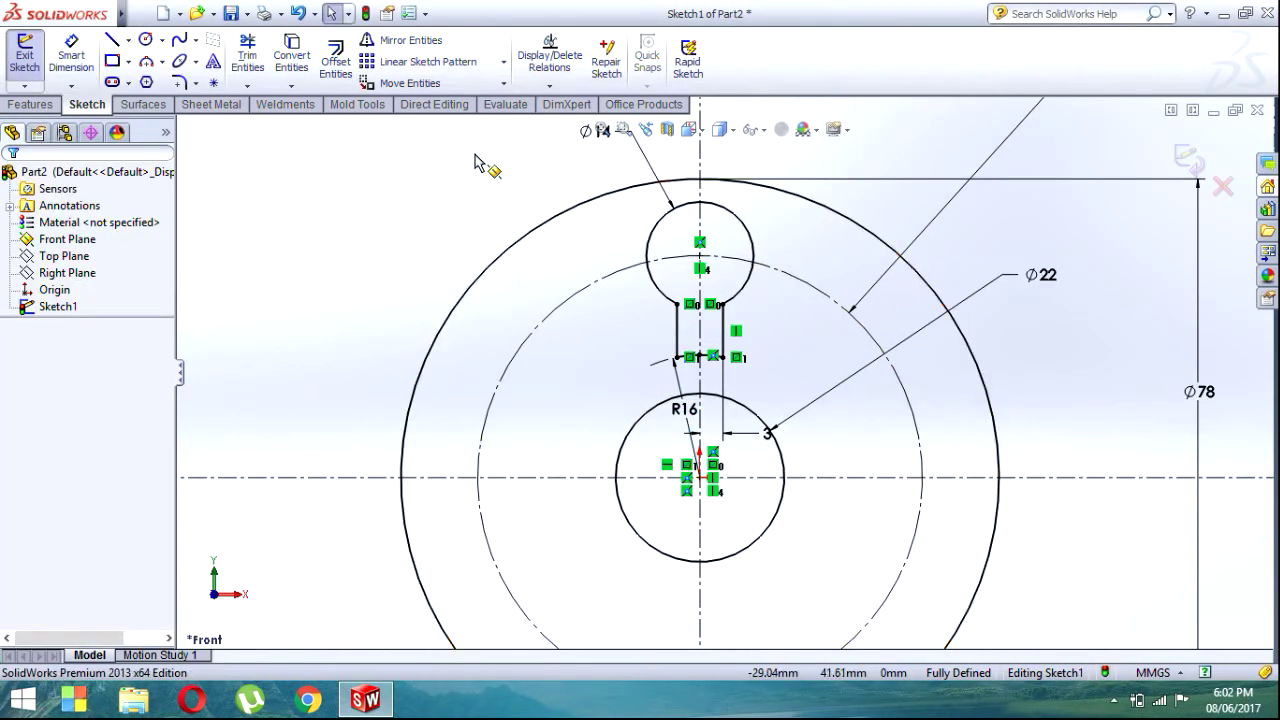
{"action": "left_click", "coordinate": [503, 61]}
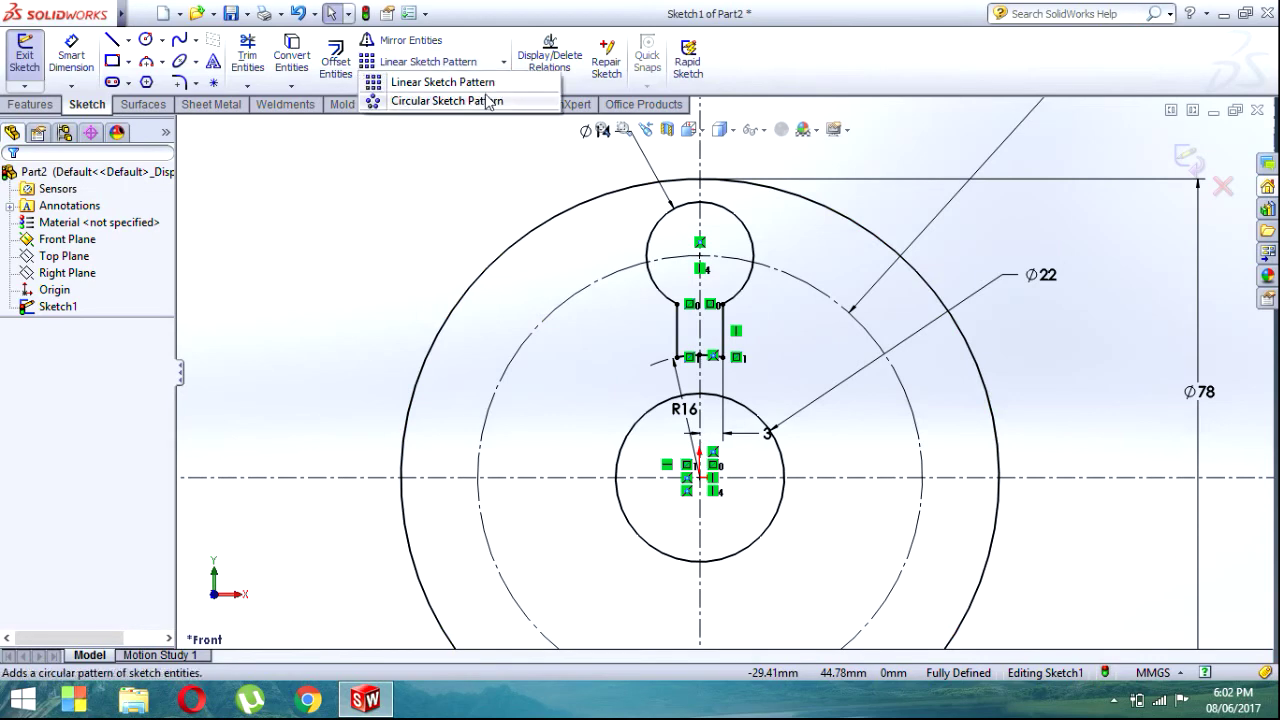
Step: Start a circular sketch pattern about the disc centre with the slot's circle, side lines and bottom arc
{"action": "left_click", "coordinate": [486, 101]}
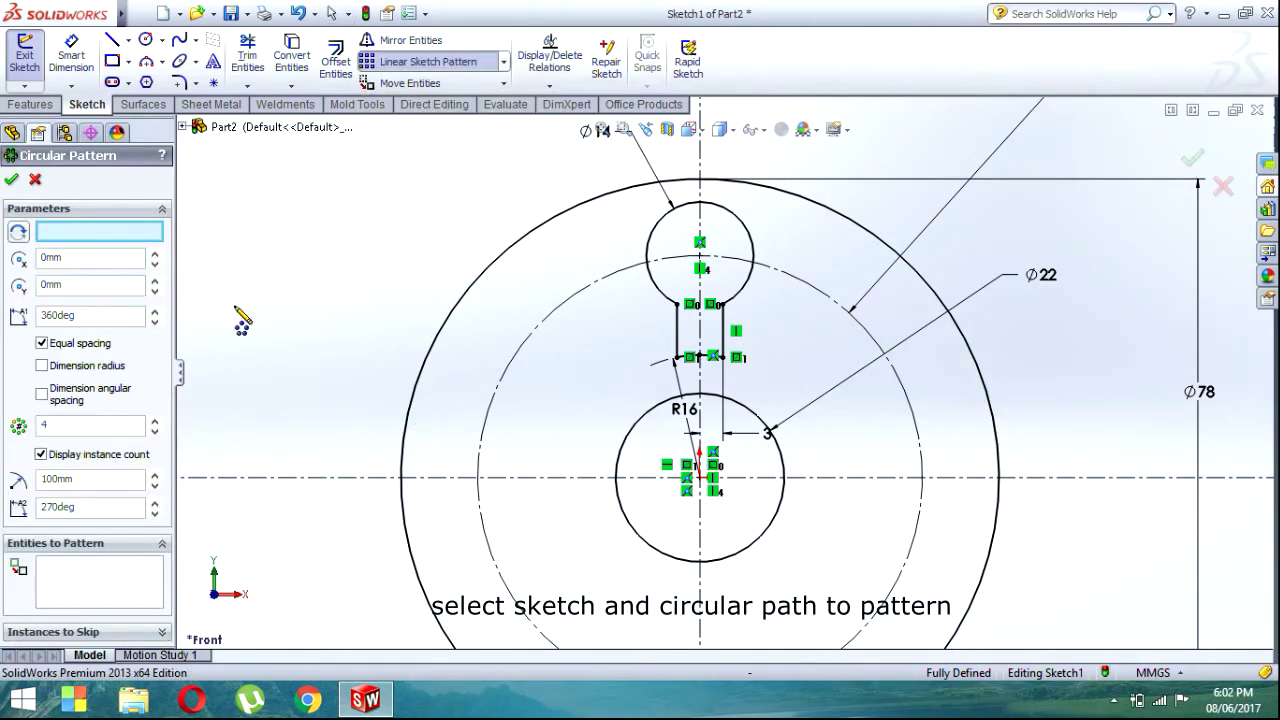
{"action": "left_click", "coordinate": [506, 377]}
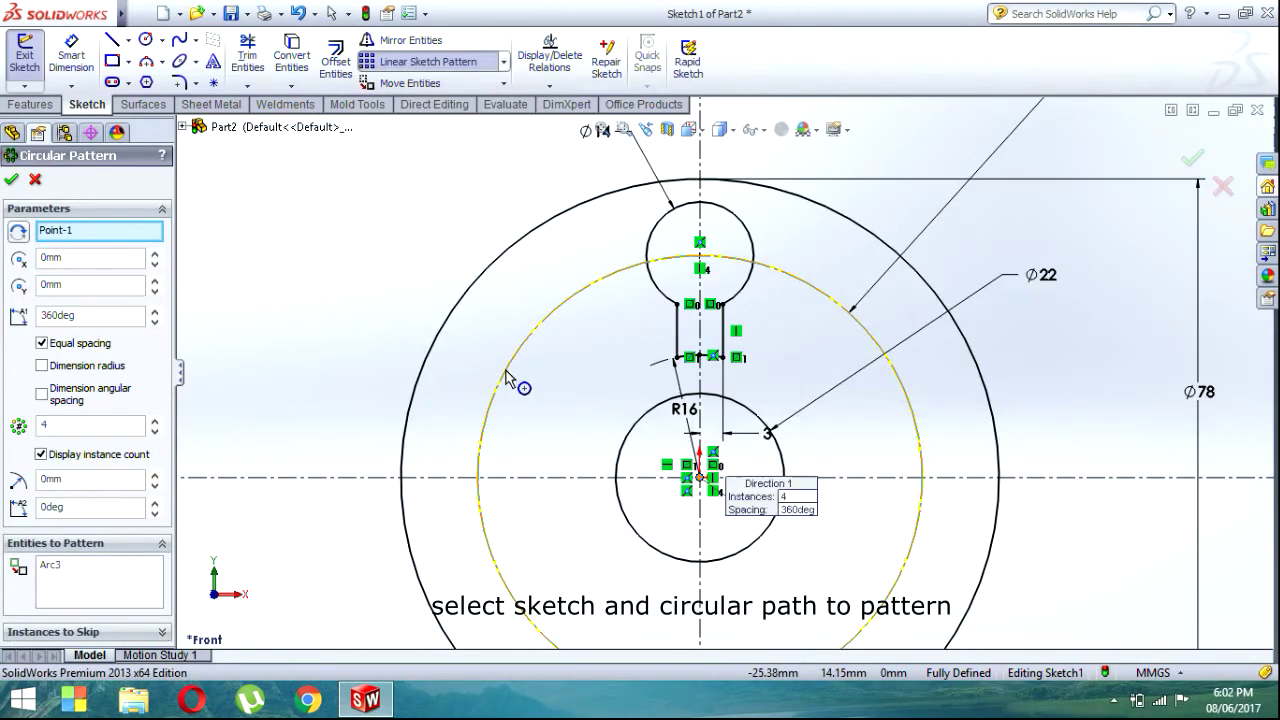
{"action": "left_click", "coordinate": [96, 578]}
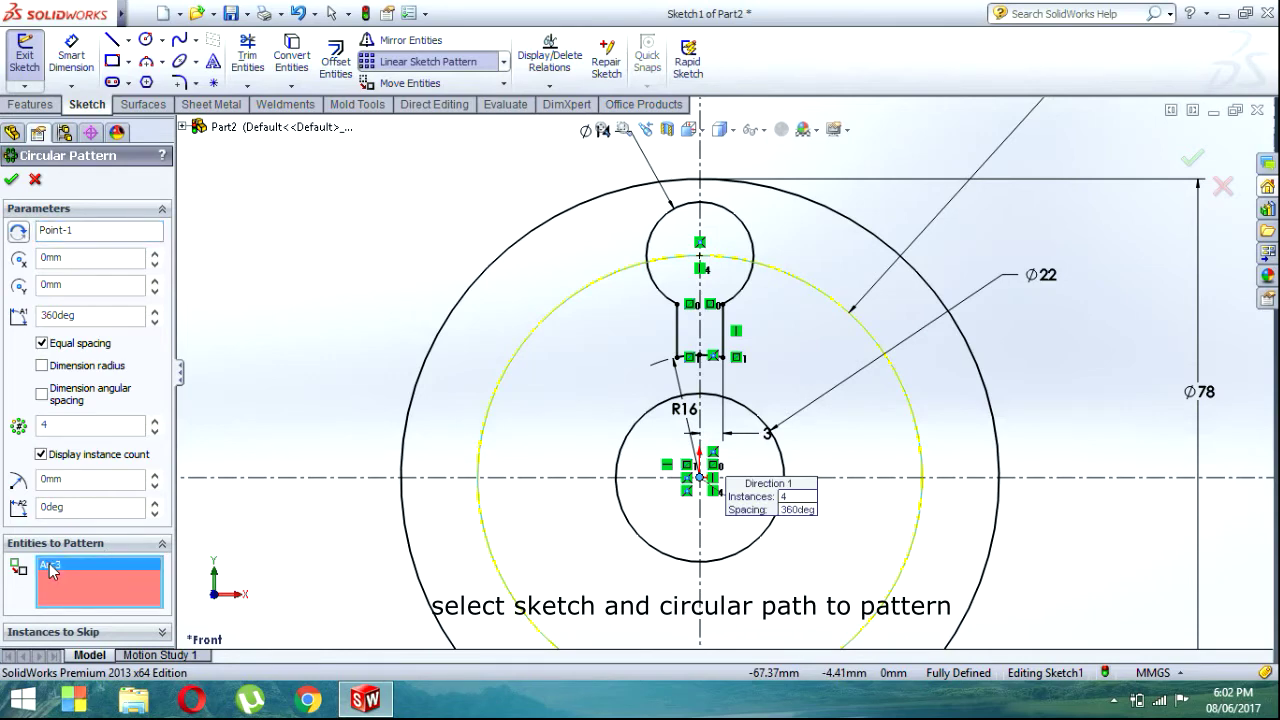
{"action": "key", "text": "Delete"}
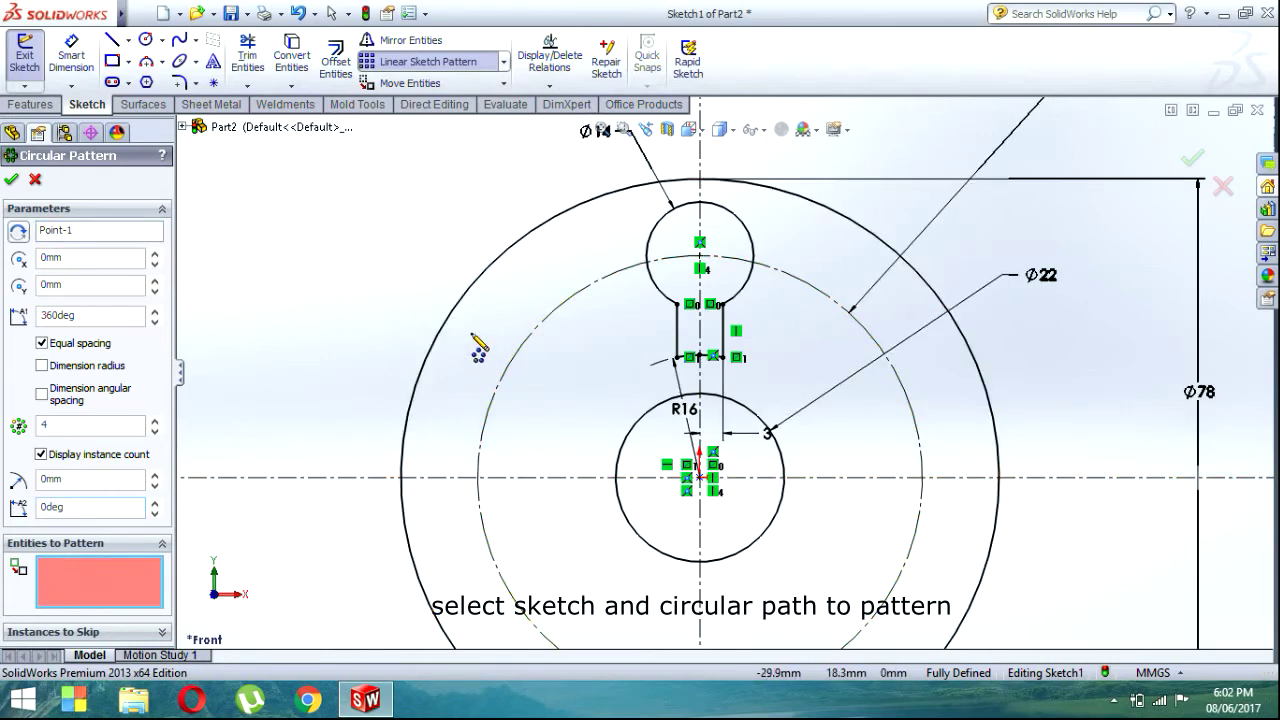
{"action": "left_click", "coordinate": [660, 250]}
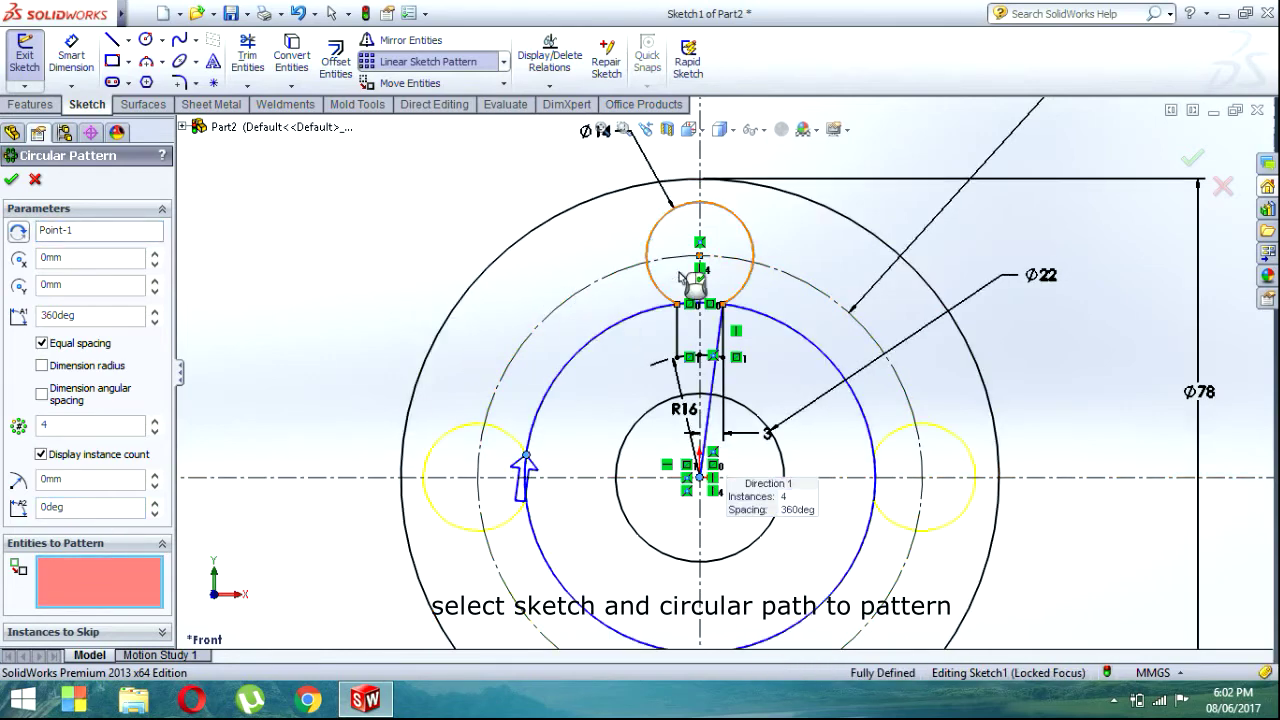
{"action": "left_click", "coordinate": [677, 343]}
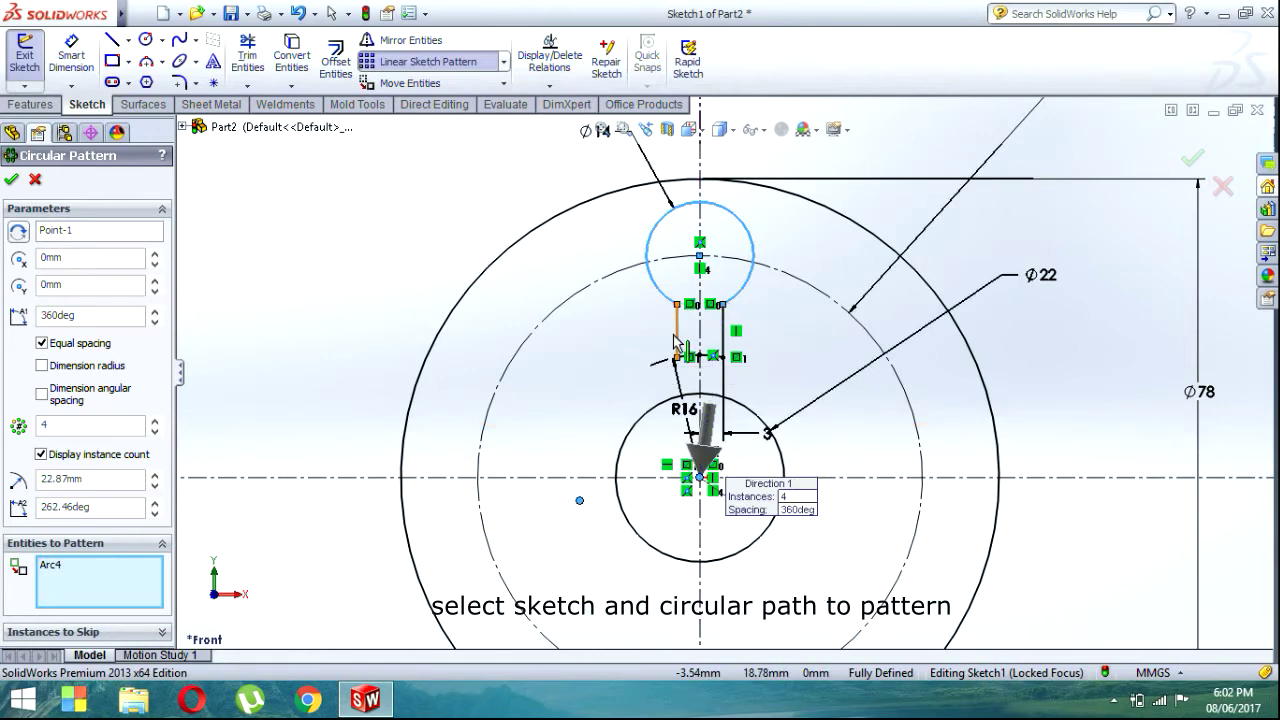
{"action": "left_click", "coordinate": [724, 340]}
{"action": "scroll", "coordinate": [715, 345], "scroll_direction": "down", "scroll_amount": 2}
{"action": "scroll", "coordinate": [712, 348], "scroll_direction": "down", "scroll_amount": 2}
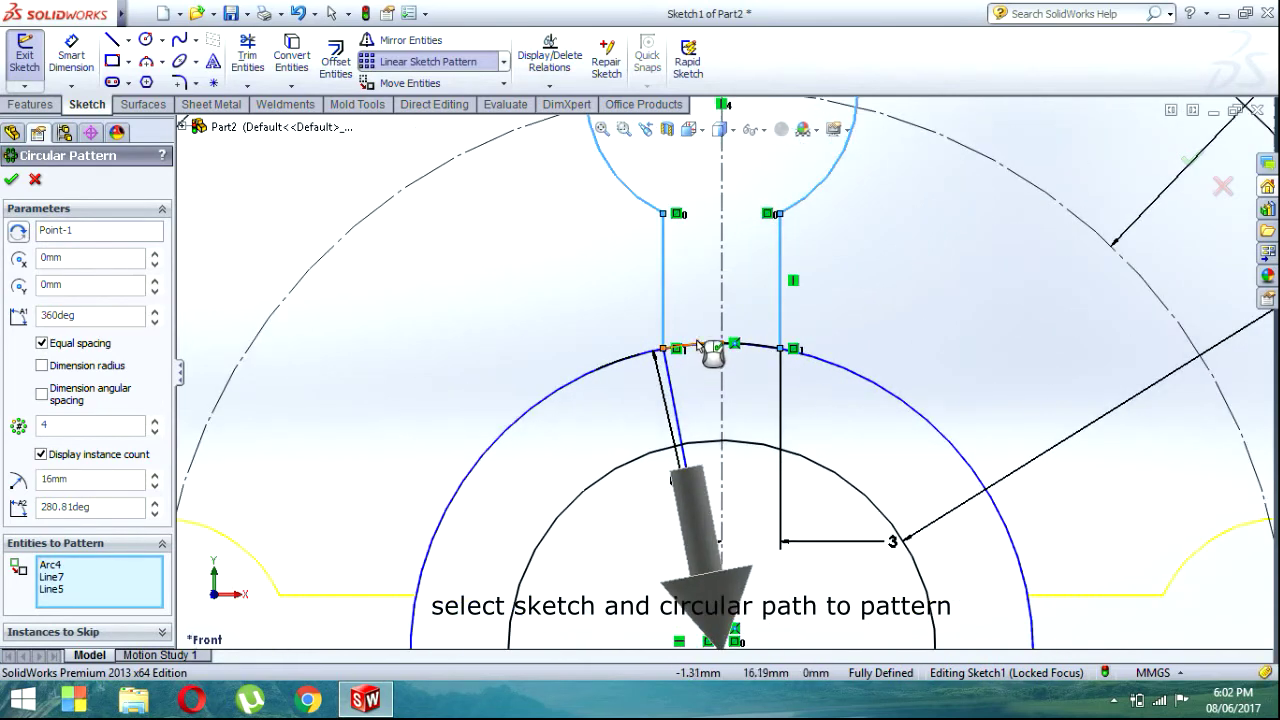
{"action": "left_click", "coordinate": [712, 347]}
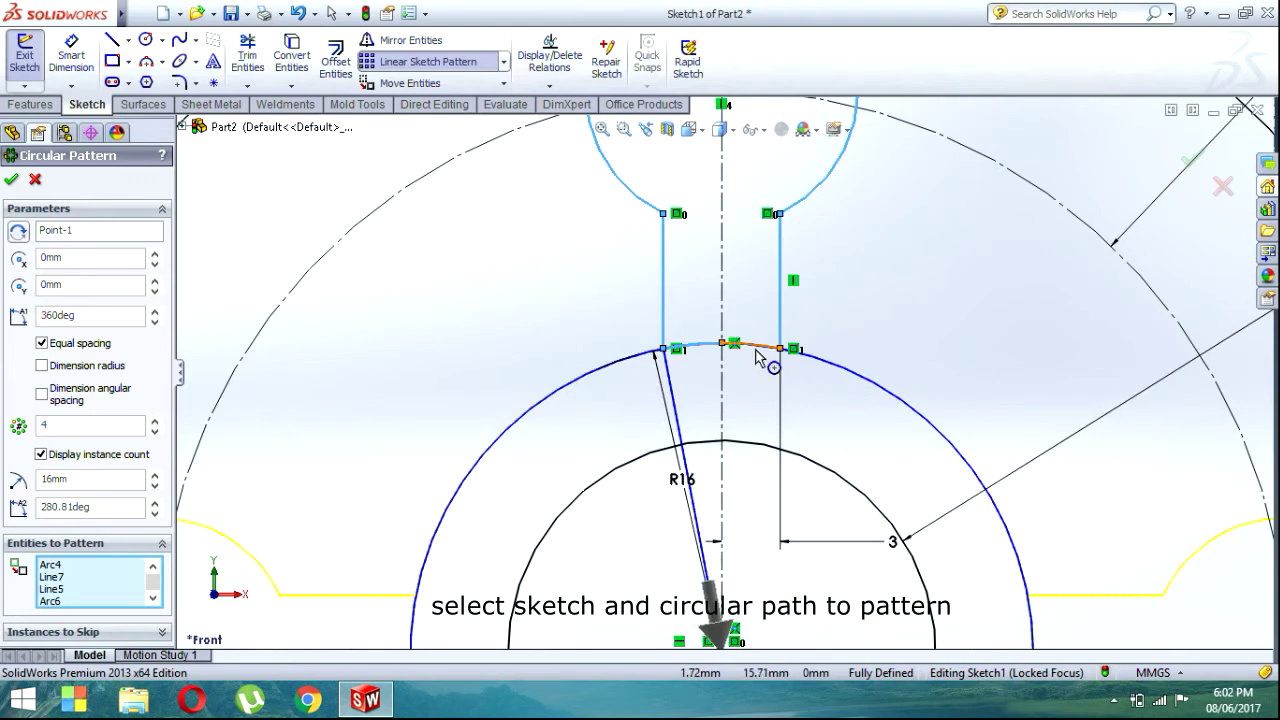
Step: Set the circular pattern to 6 instances and accept it
{"action": "scroll", "coordinate": [748, 405], "scroll_direction": "up", "scroll_amount": 2}
{"action": "scroll", "coordinate": [740, 400], "scroll_direction": "up", "scroll_amount": 2}
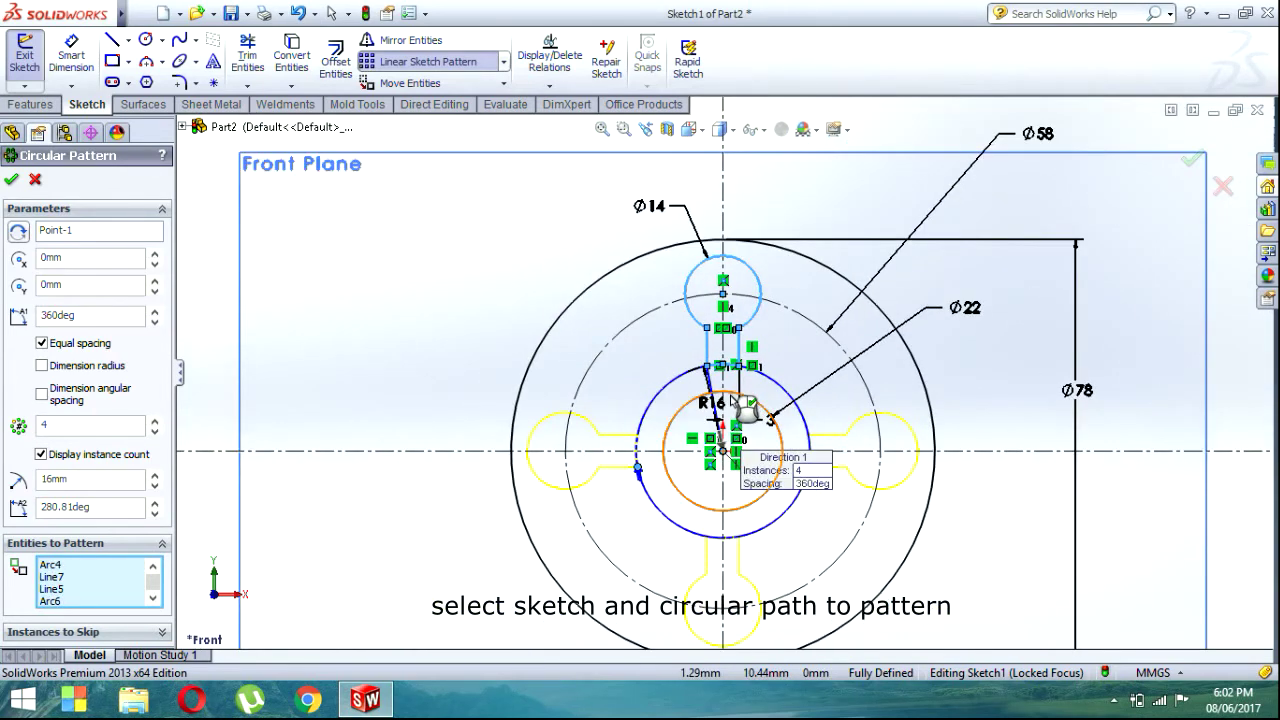
{"action": "scroll", "coordinate": [745, 400], "scroll_direction": "up", "scroll_amount": 2}
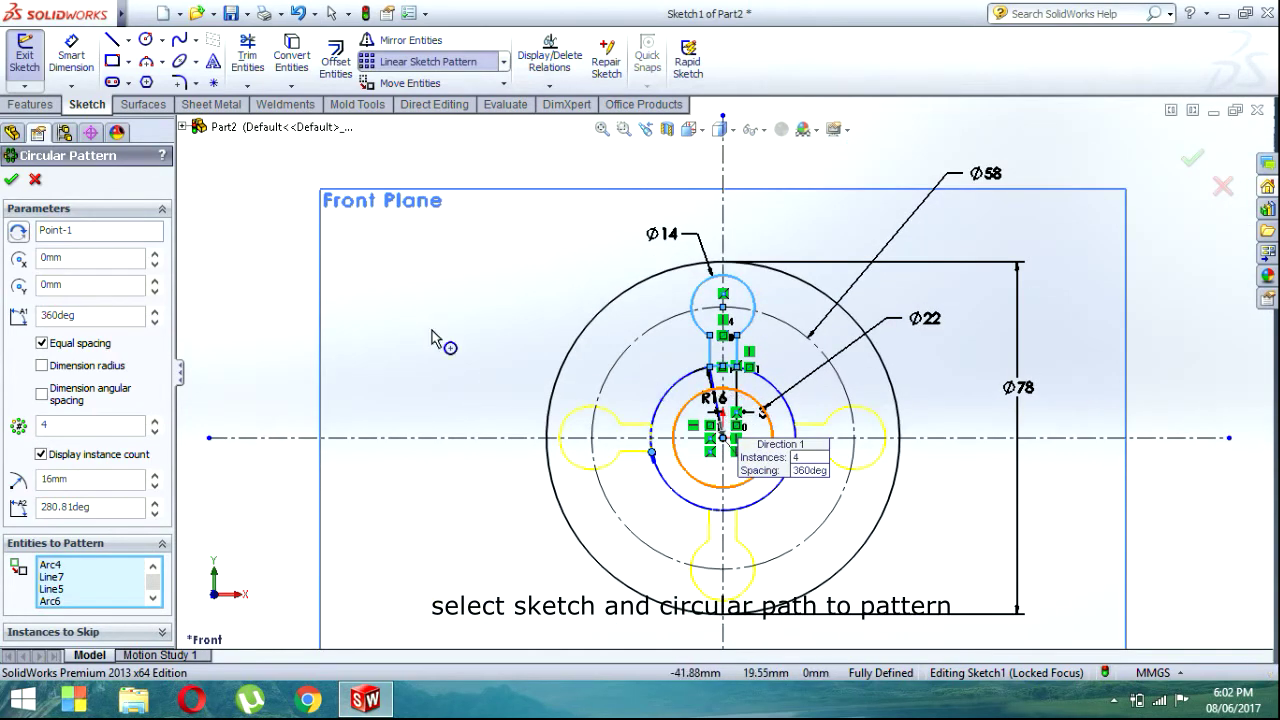
{"action": "left_click", "coordinate": [154, 422]}
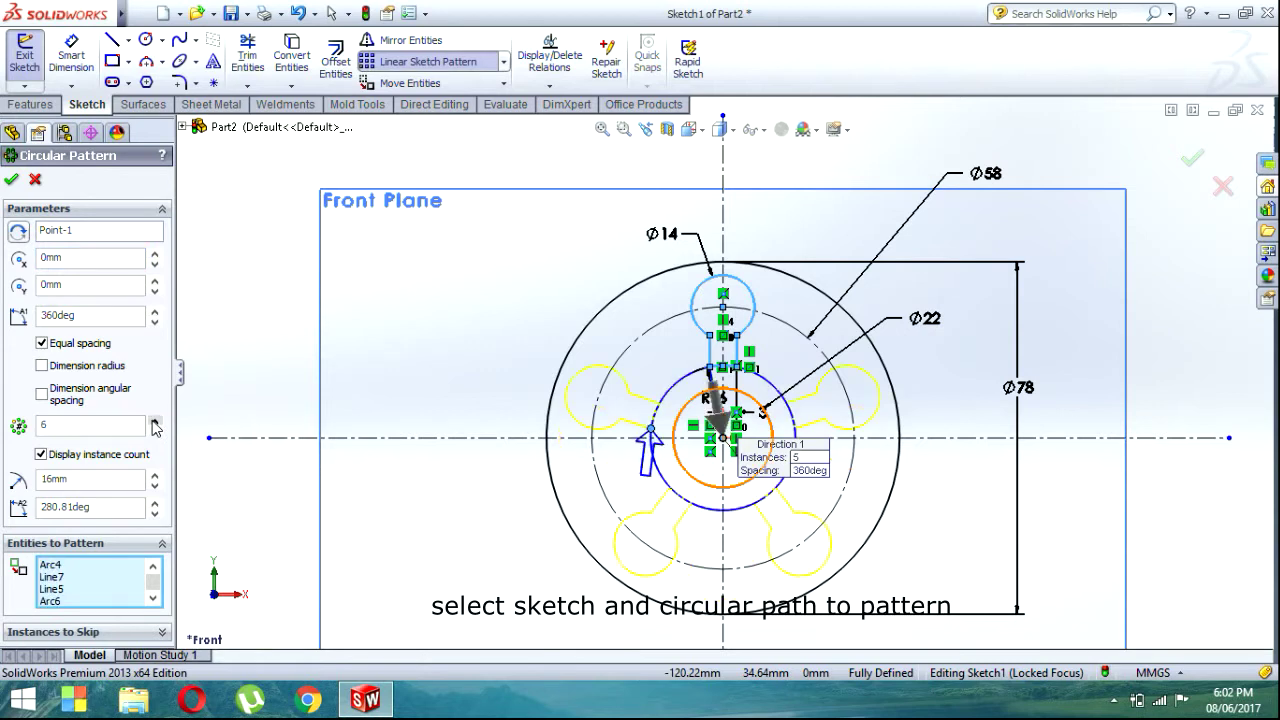
{"action": "left_click", "coordinate": [13, 182]}
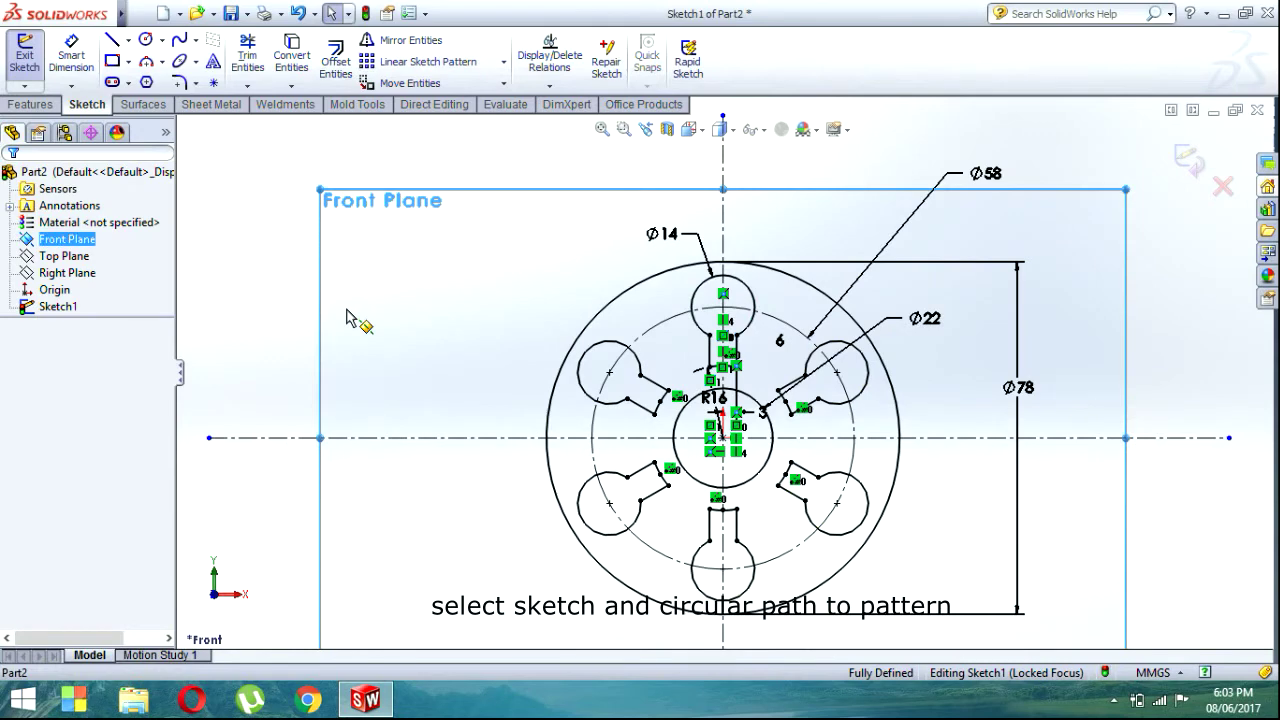
{"action": "key", "text": "z"}
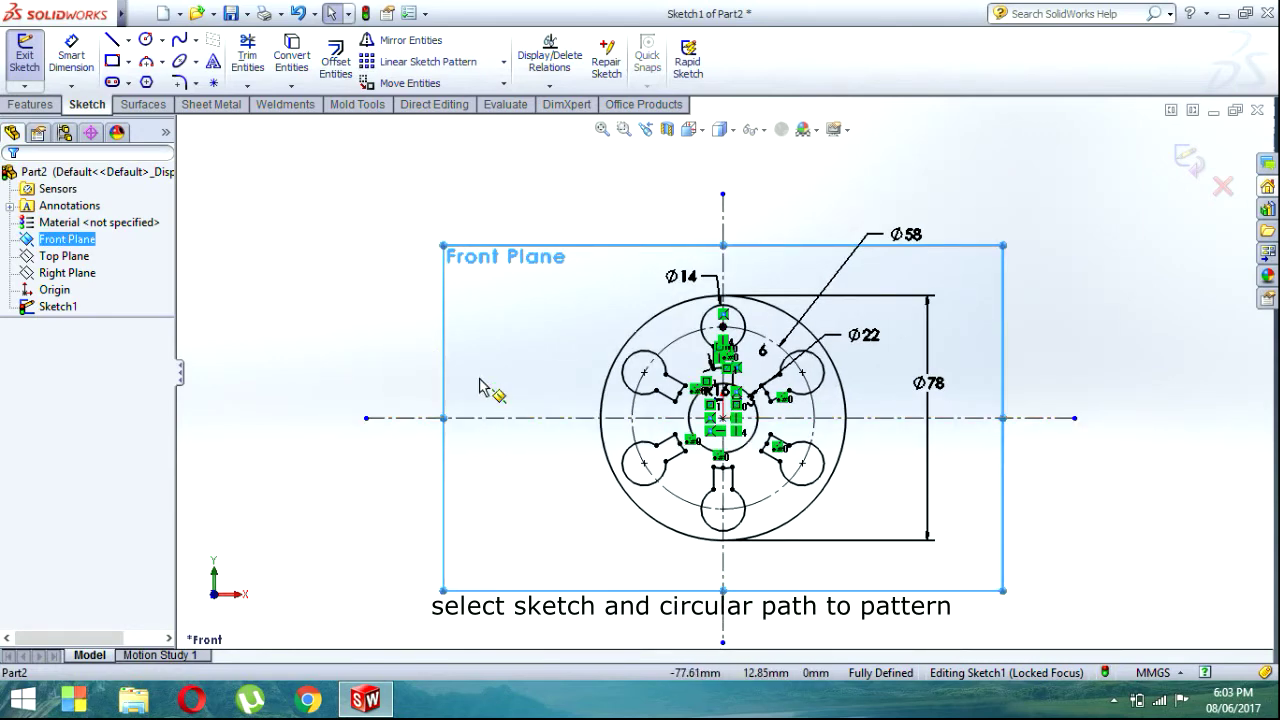
Step: Draw two concentric circles centred on the vertical centreline above the disc
{"action": "left_click", "coordinate": [146, 40]}
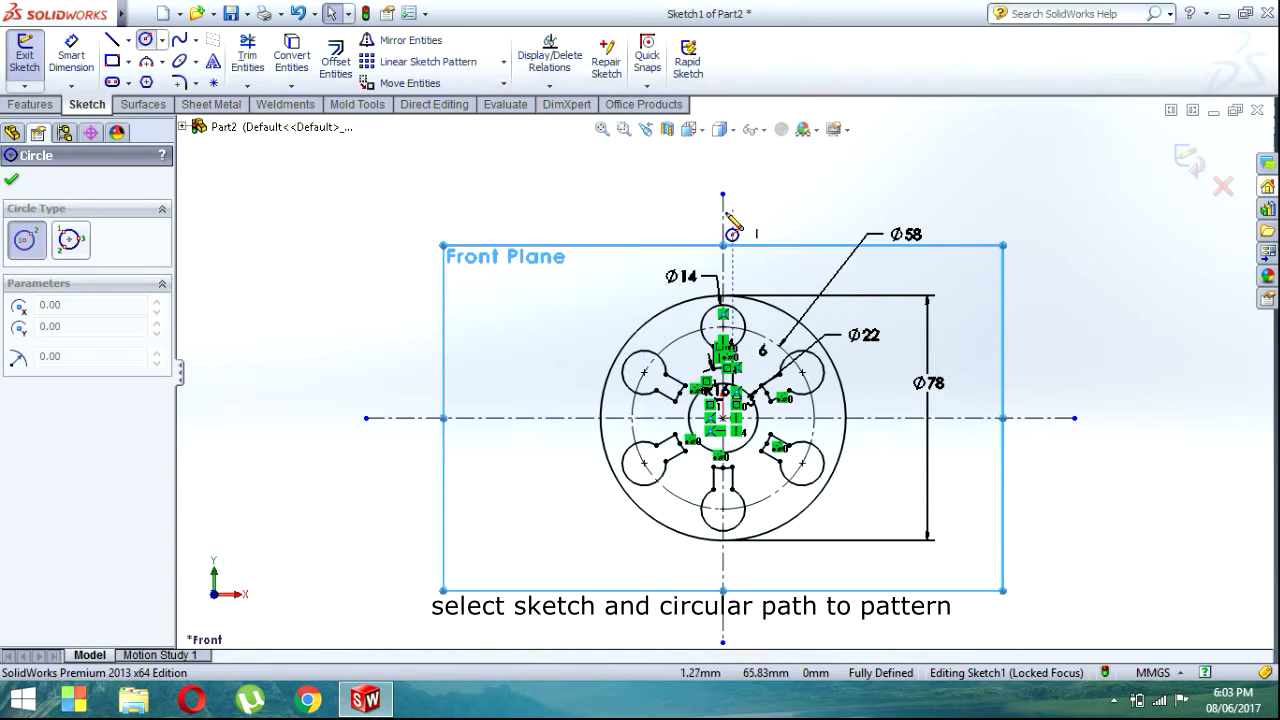
{"action": "left_click_drag", "start_coordinate": [723, 212], "coordinate": [760, 249]}
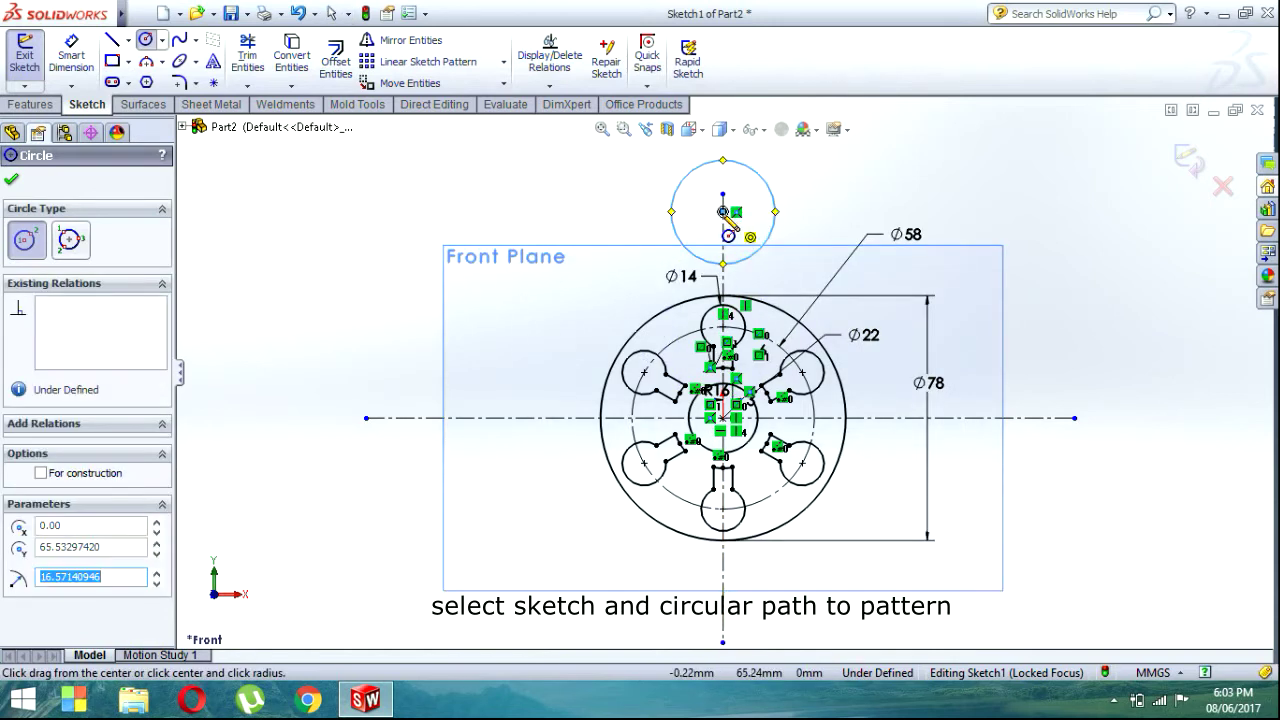
{"action": "left_click", "coordinate": [723, 212]}
{"action": "left_click", "coordinate": [743, 231]}
Step: Dimension the new concentric circles as Ø12 and Ø22
{"action": "left_click", "coordinate": [71, 55]}
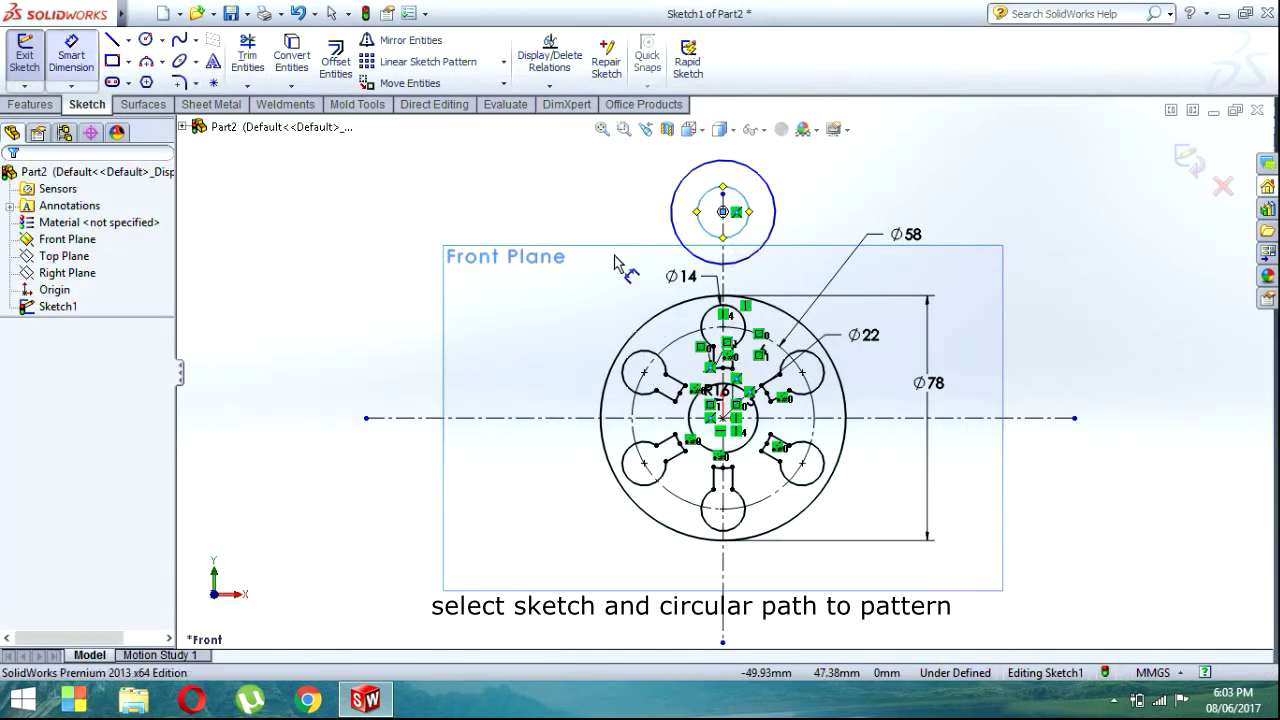
{"action": "left_click", "coordinate": [749, 205]}
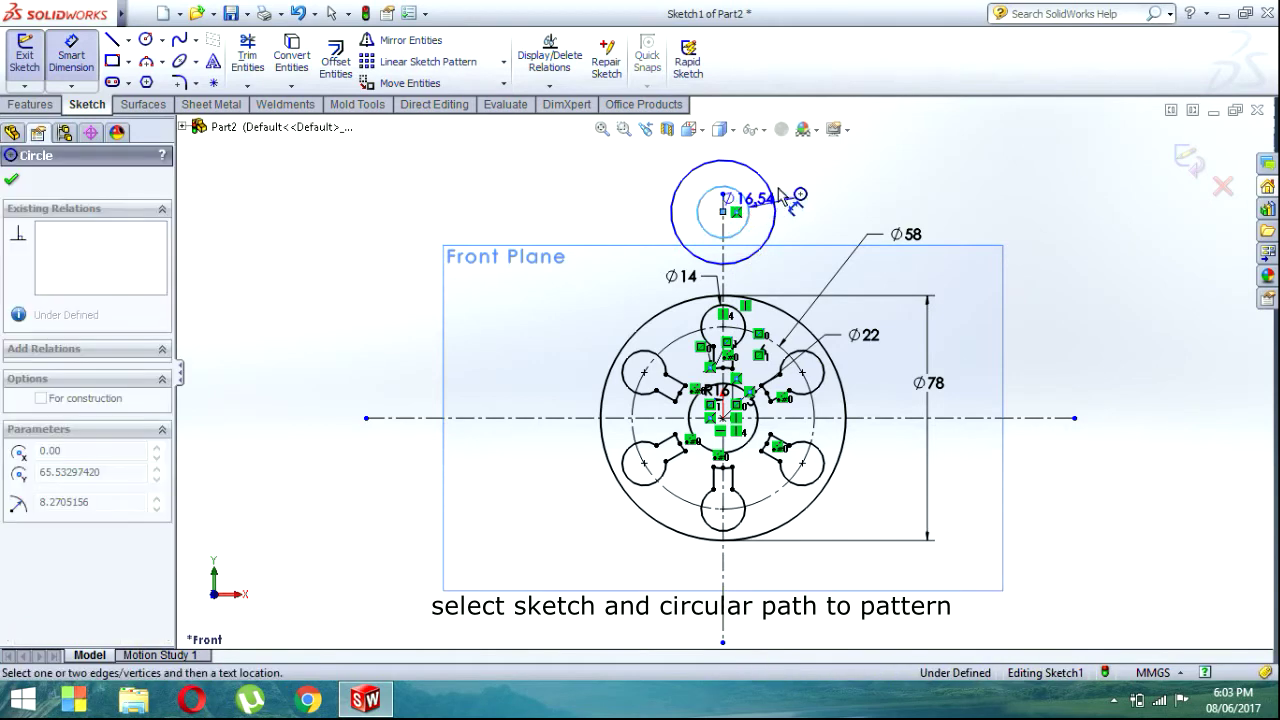
{"action": "left_click", "coordinate": [815, 165]}
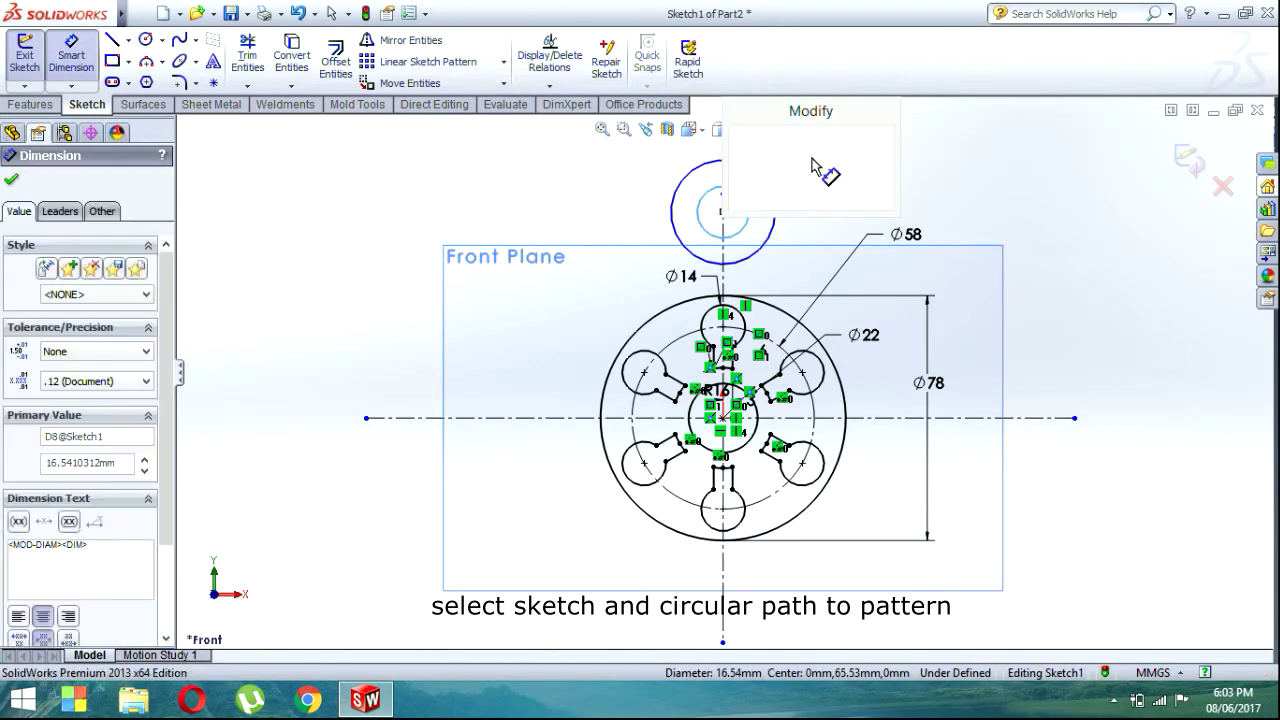
{"action": "type", "text": "12"}
{"action": "key", "text": "Return"}
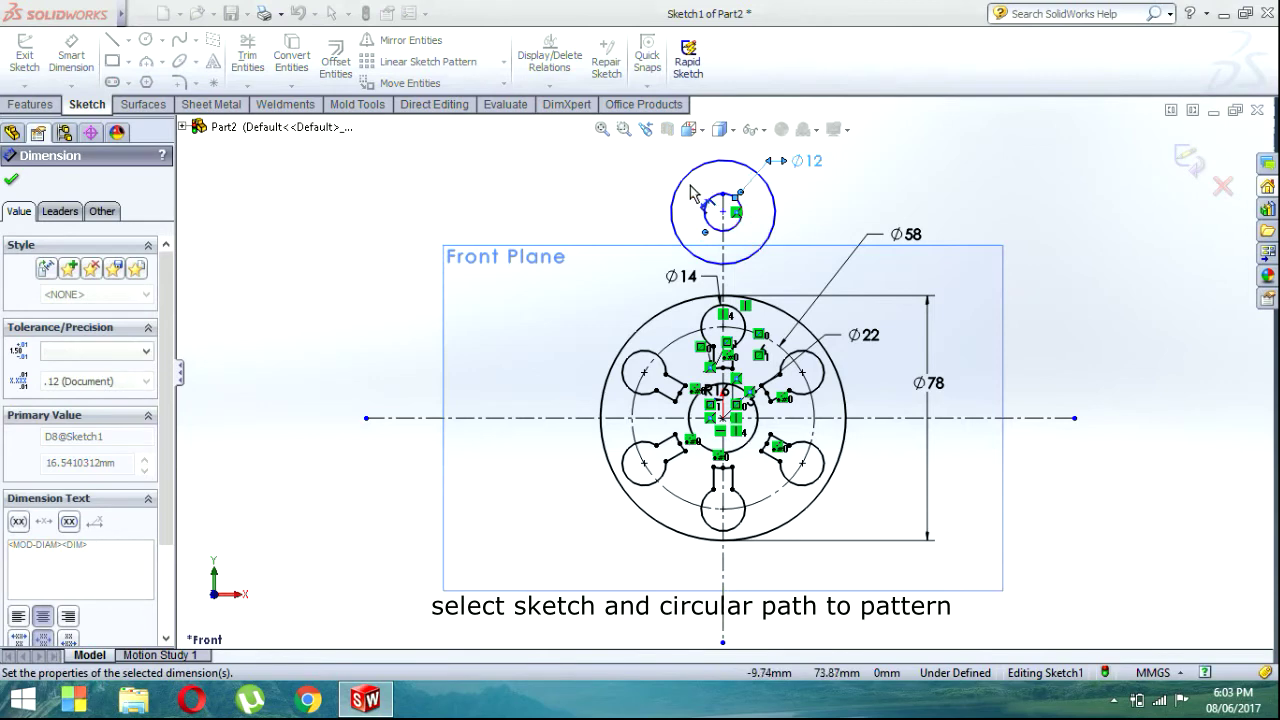
{"action": "left_click", "coordinate": [675, 193]}
{"action": "left_click", "coordinate": [597, 164]}
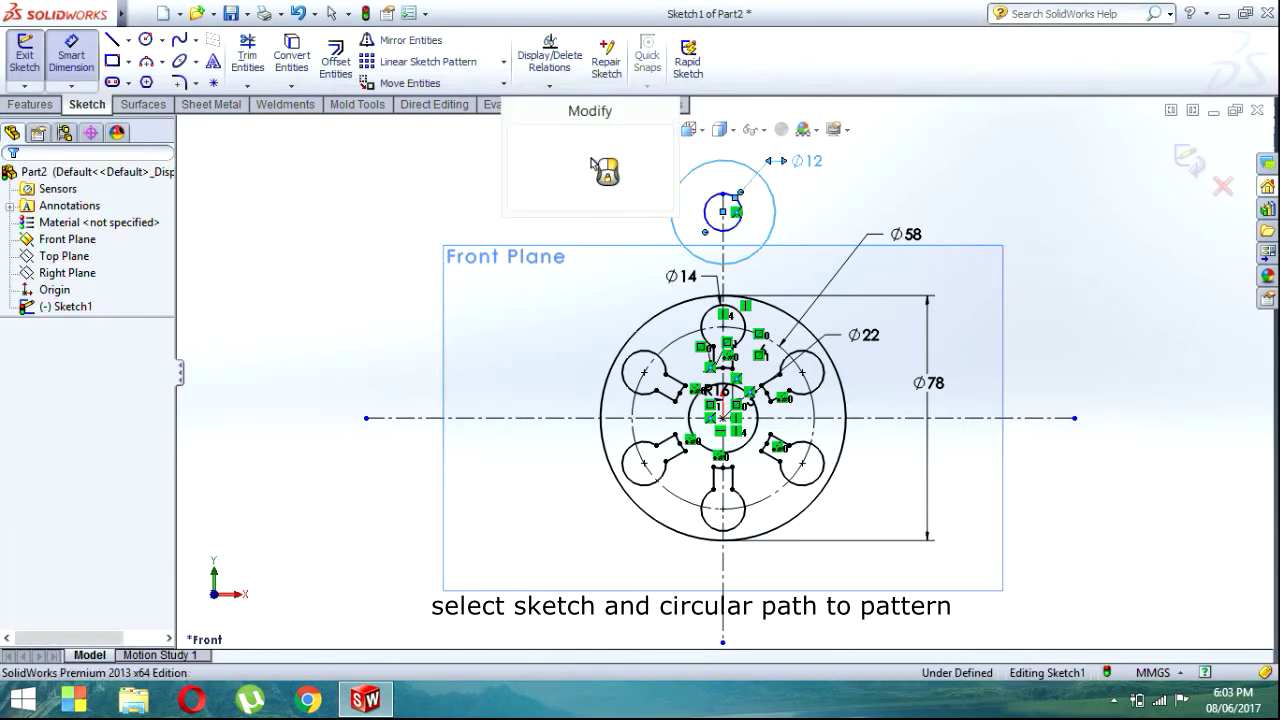
{"action": "type", "text": "22"}
{"action": "key", "text": "Return"}
{"action": "type", "text": "22"}
{"action": "key", "text": "Return"}
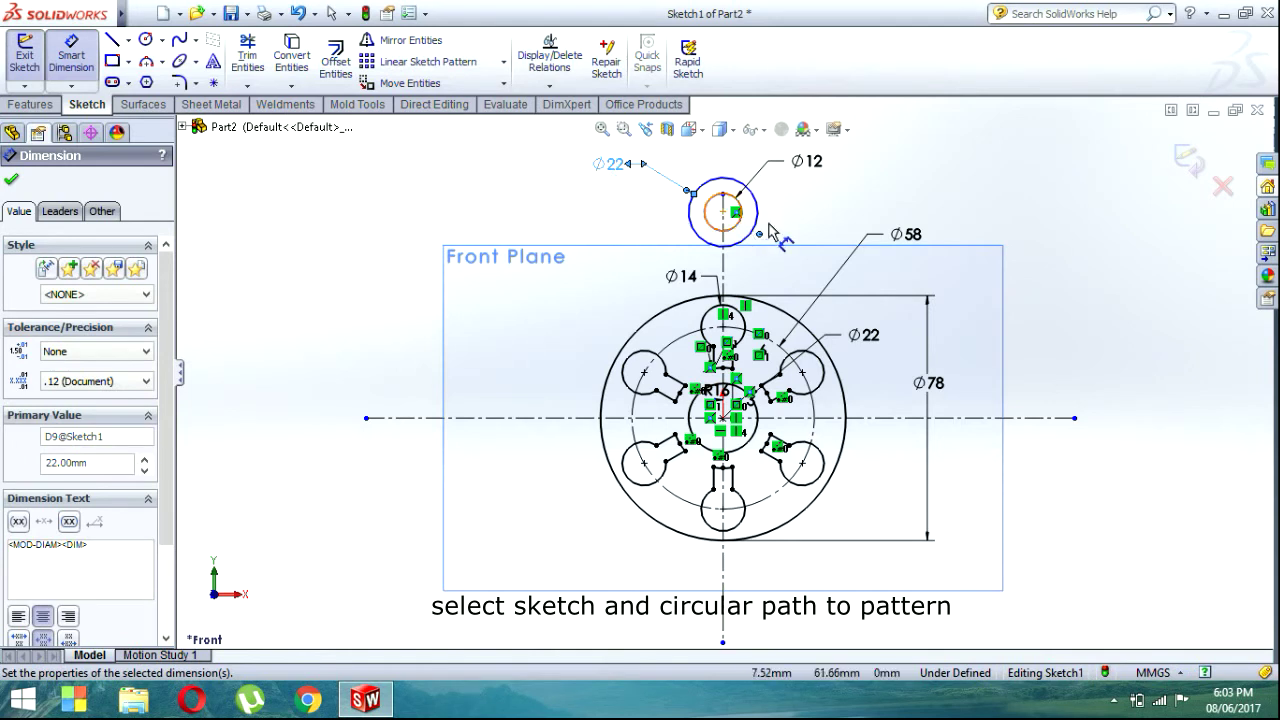
Step: Place the circles' centre 57 mm above the horizontal centreline
{"action": "left_click", "coordinate": [723, 213]}
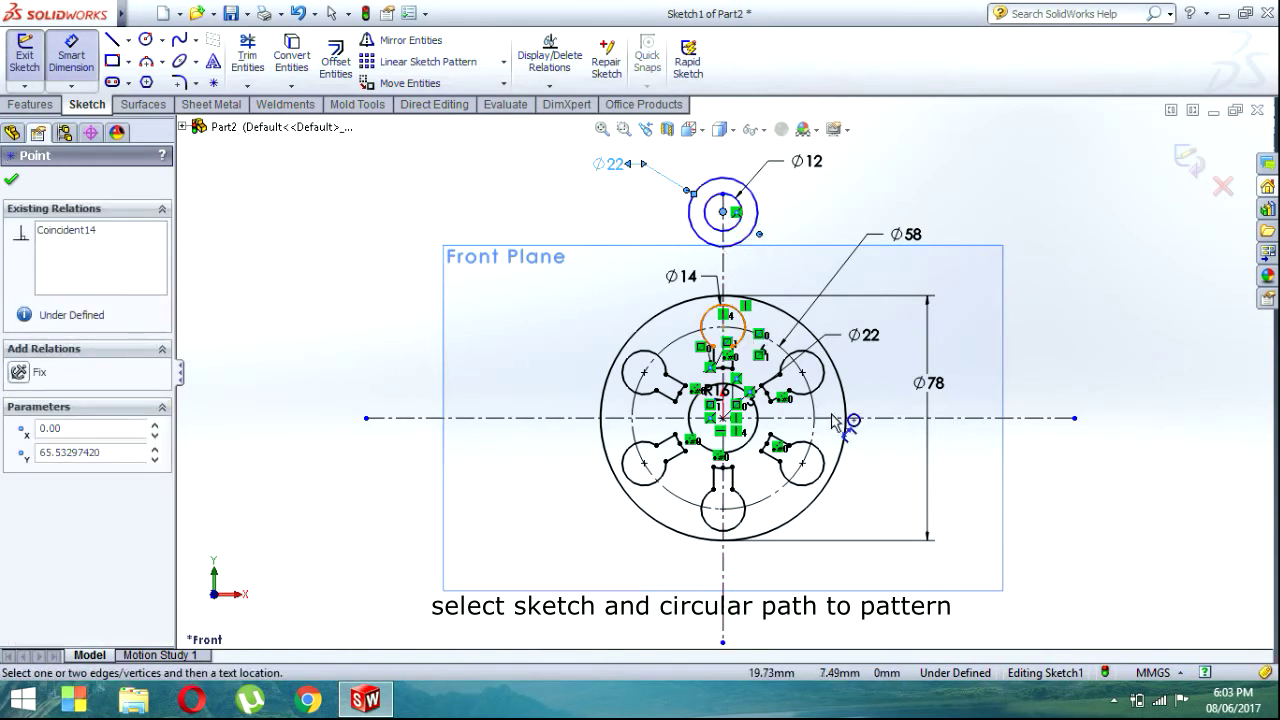
{"action": "left_click", "coordinate": [895, 418]}
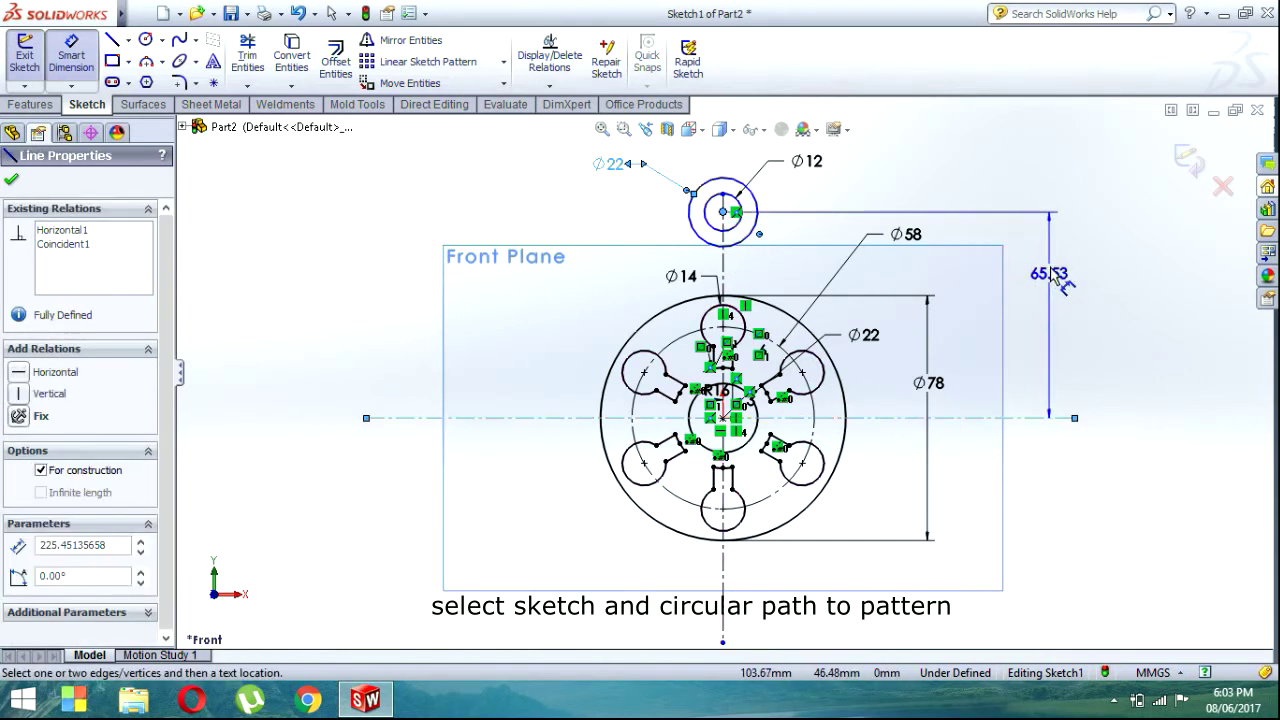
{"action": "left_click", "coordinate": [1050, 276]}
{"action": "type", "text": "57"}
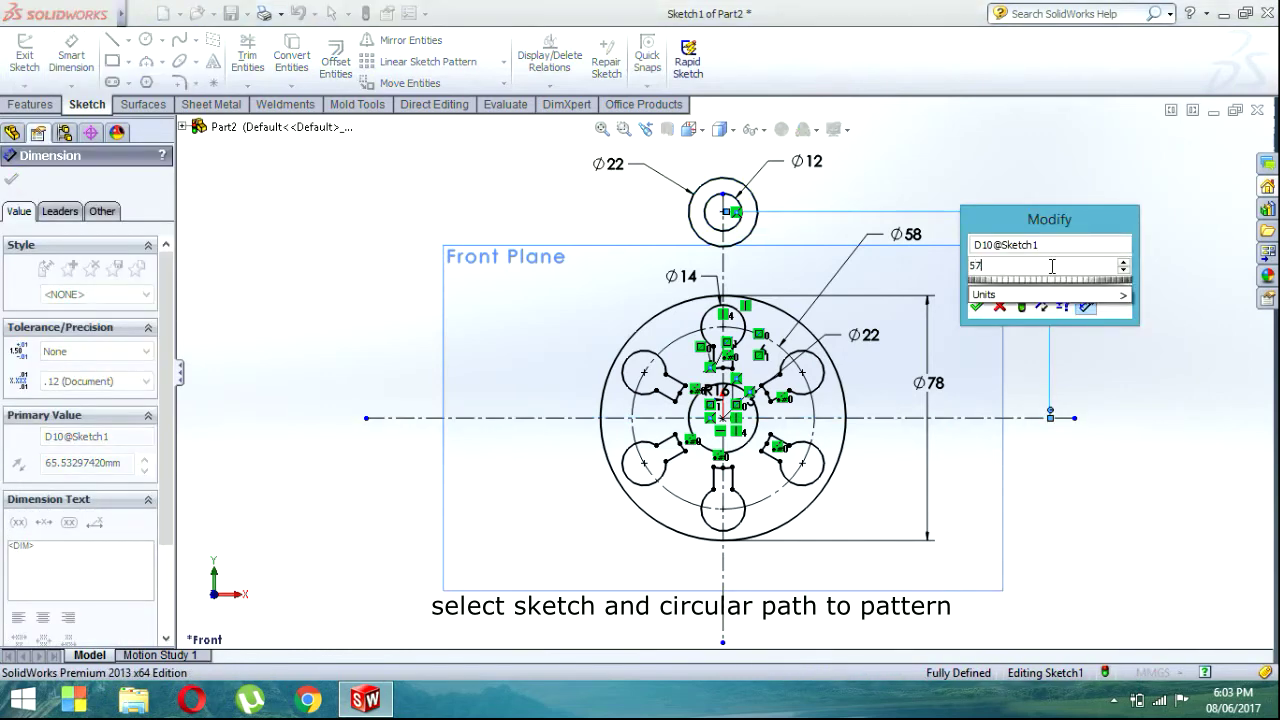
{"action": "key", "text": "Return"}
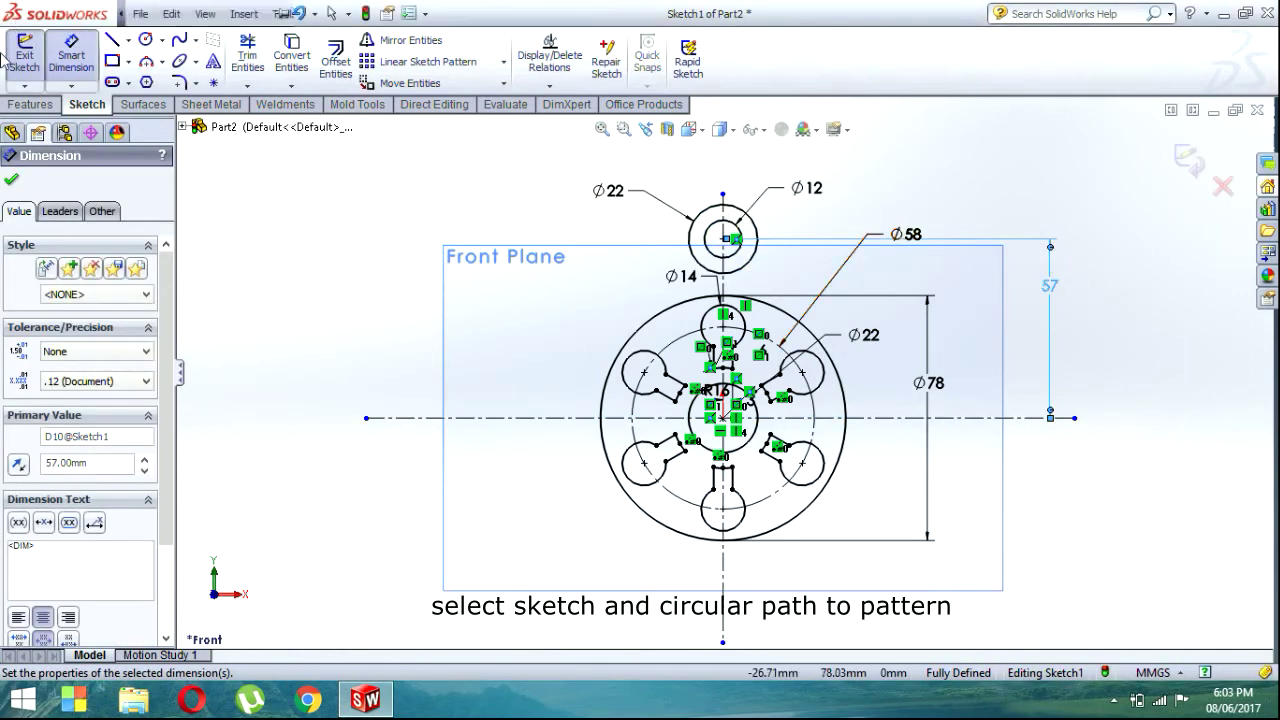
{"action": "left_click", "coordinate": [12, 181]}
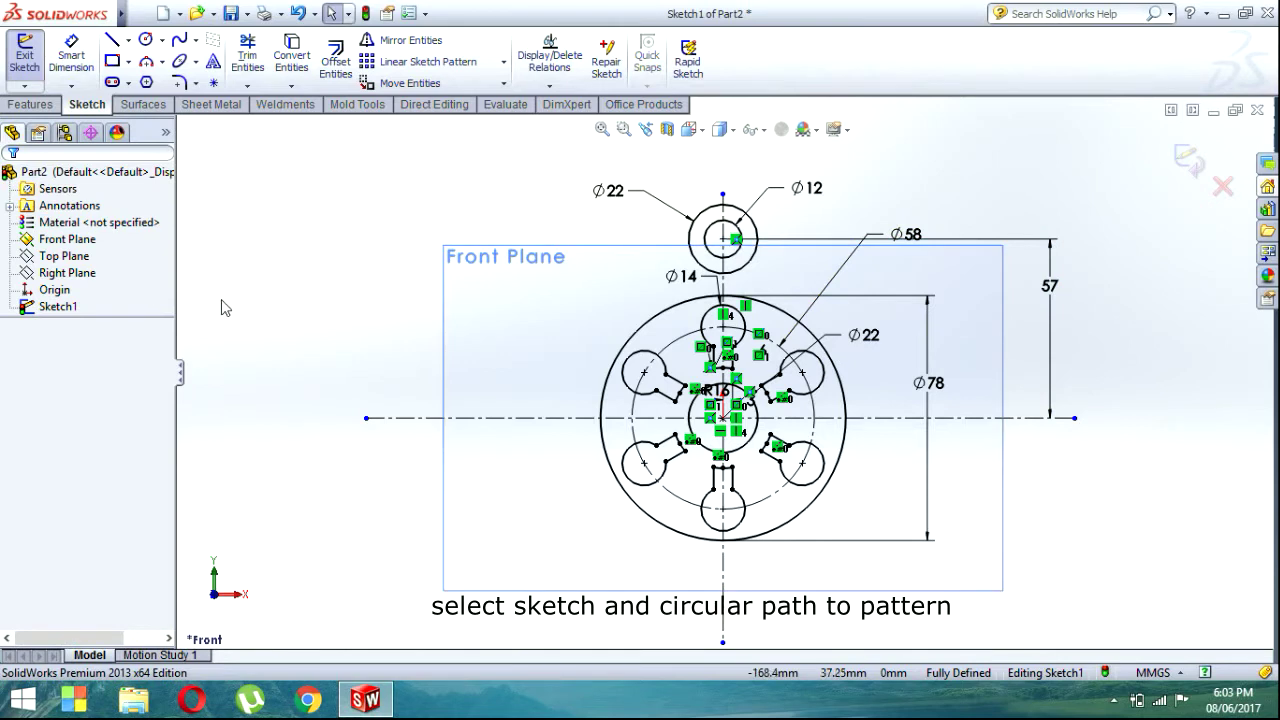
{"action": "left_click", "coordinate": [145, 39]}
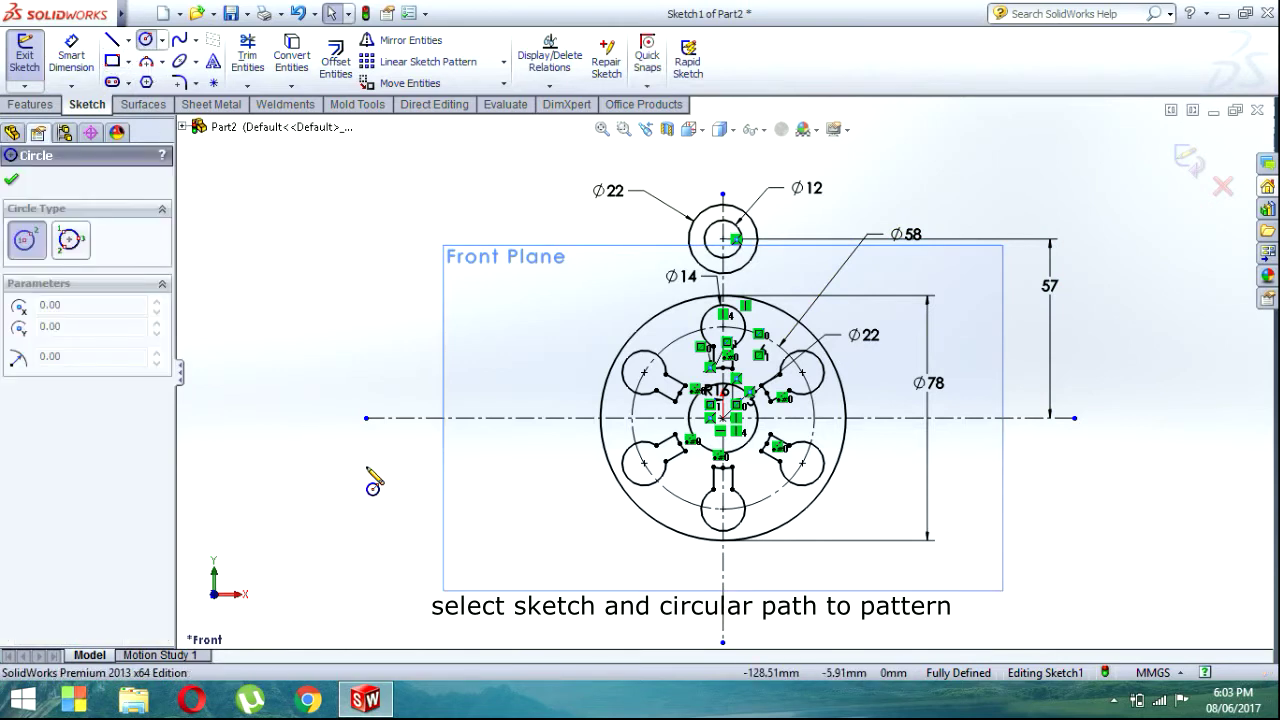
Step: Sketch two concentric circles at the lower left of the disc
{"action": "left_click", "coordinate": [535, 558]}
{"action": "left_click", "coordinate": [577, 599]}
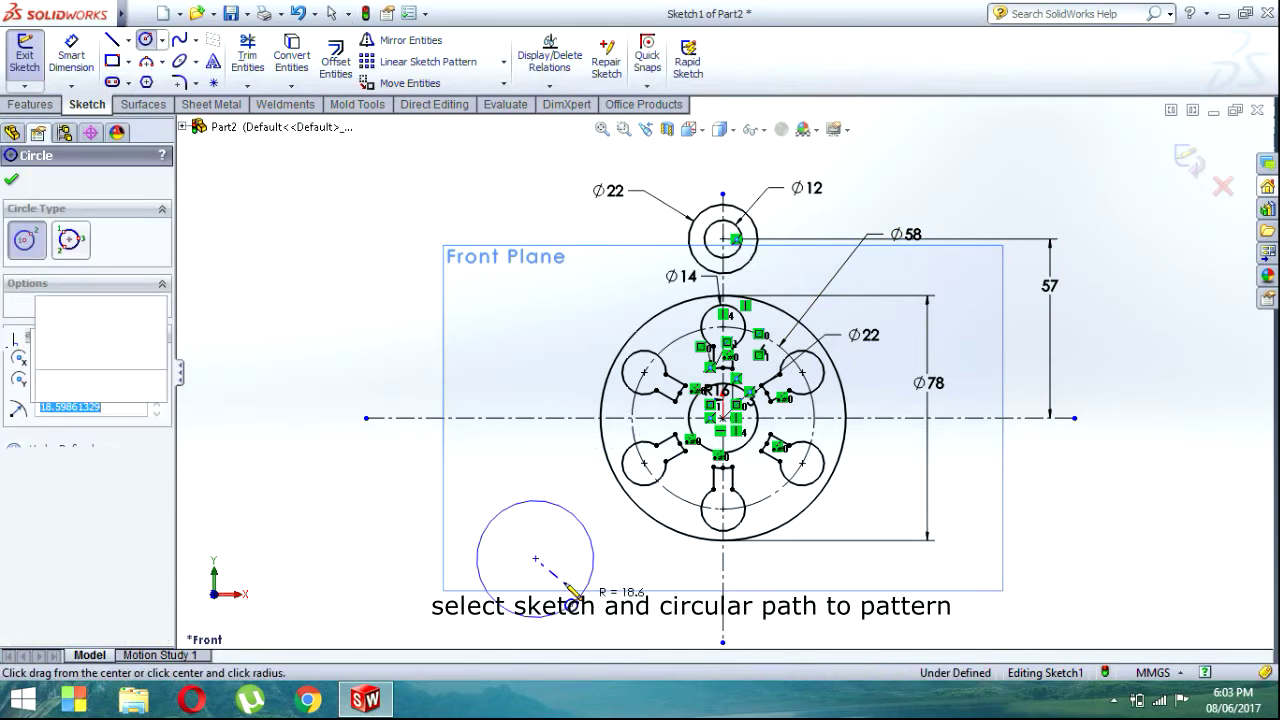
{"action": "left_click", "coordinate": [536, 558]}
{"action": "left_click", "coordinate": [560, 578]}
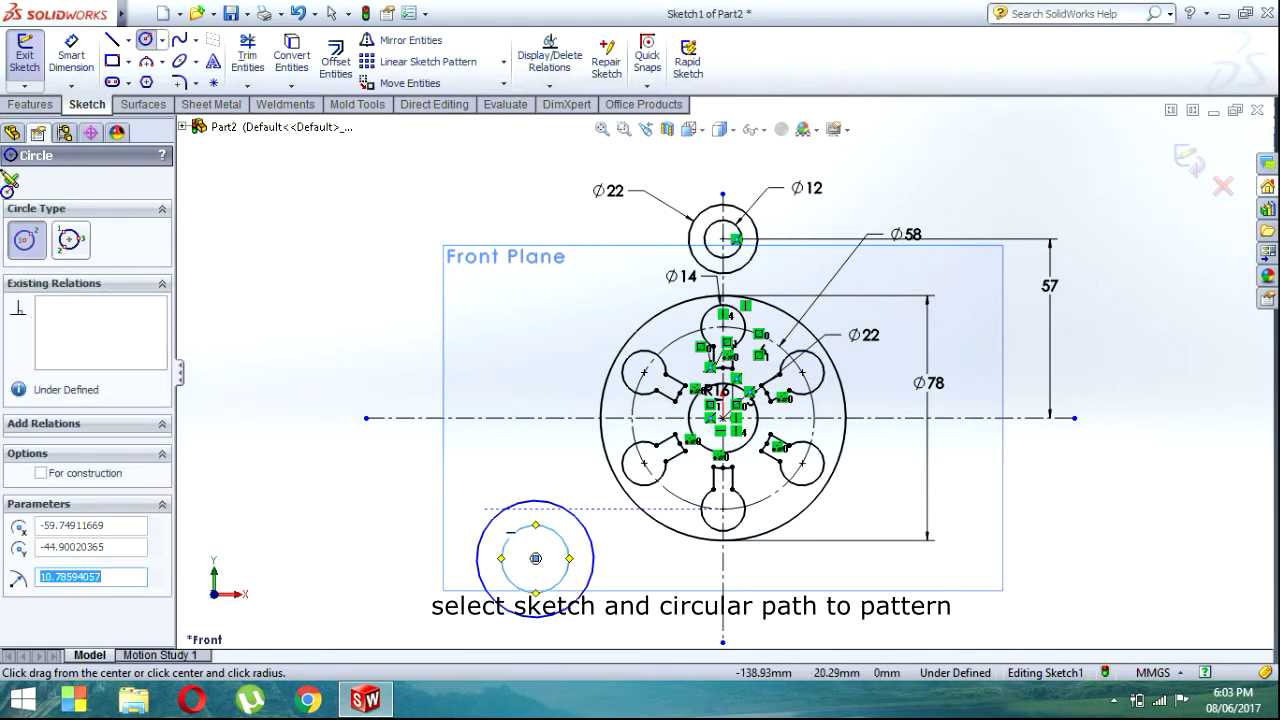
{"action": "left_click", "coordinate": [11, 179]}
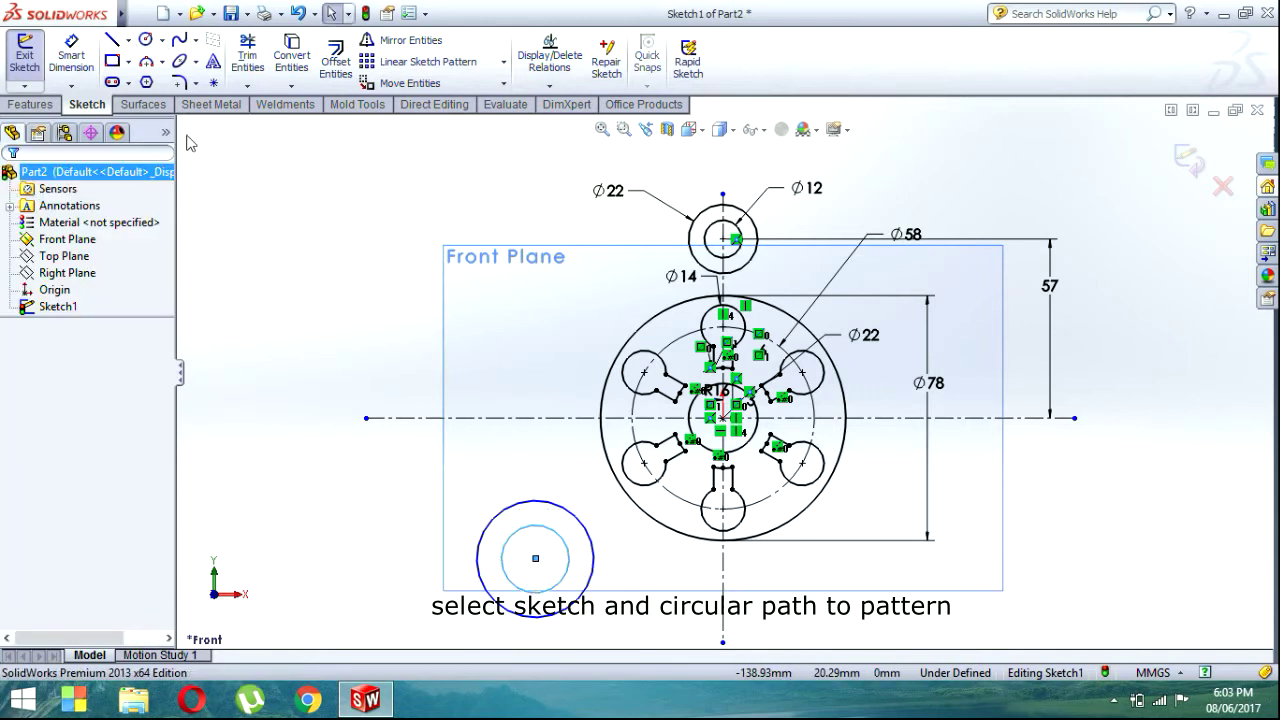
Step: Mirror the lower-left circles across the vertical centreline to the right side
{"action": "left_click", "coordinate": [400, 40]}
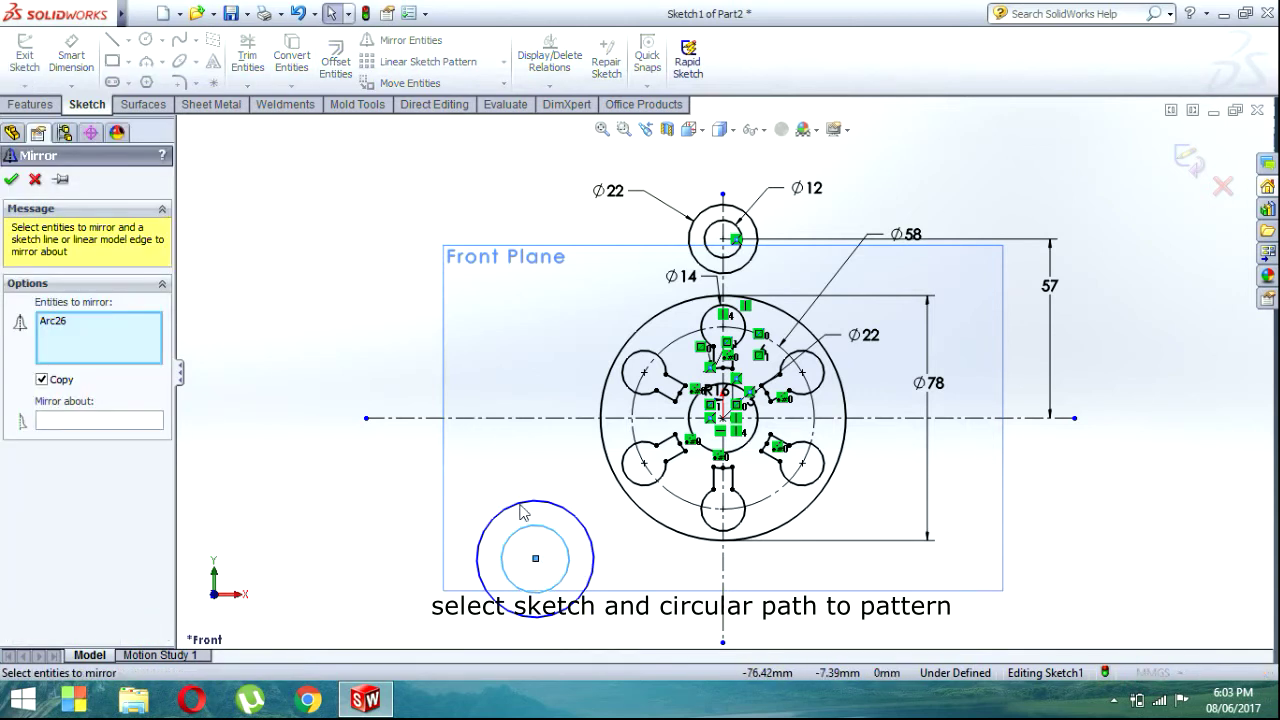
{"action": "left_click", "coordinate": [590, 535]}
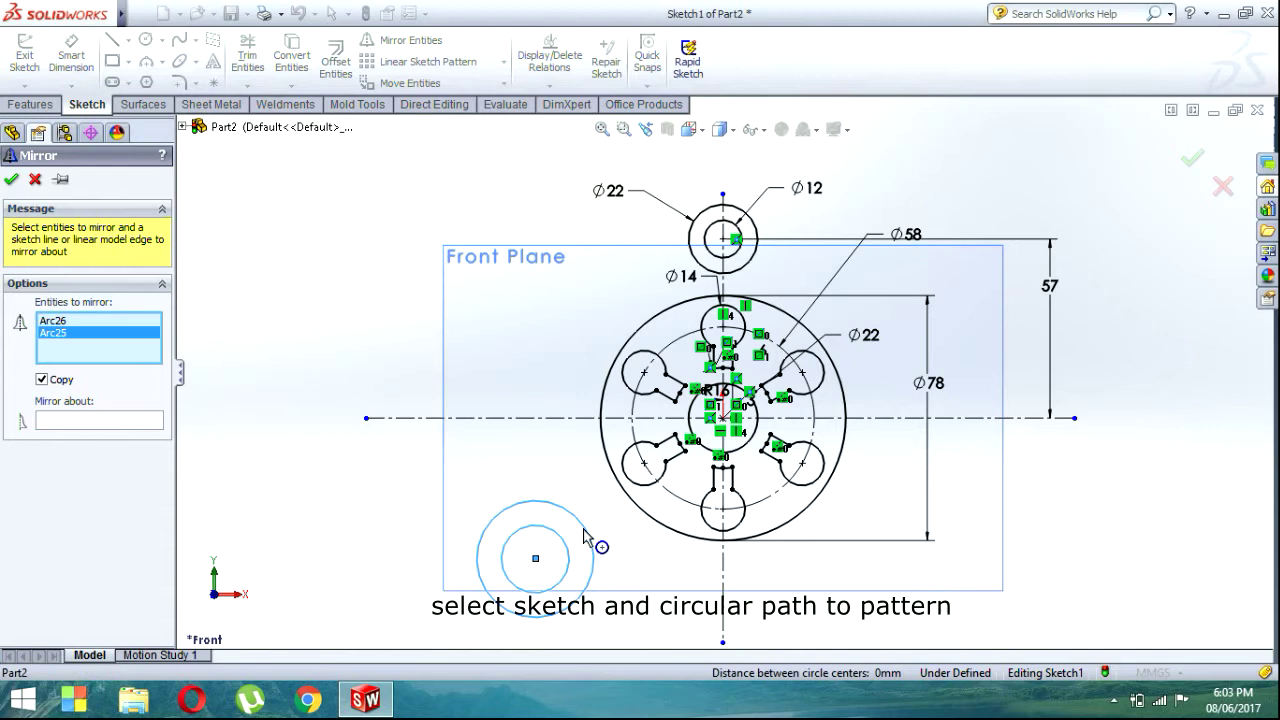
{"action": "left_click", "coordinate": [724, 614]}
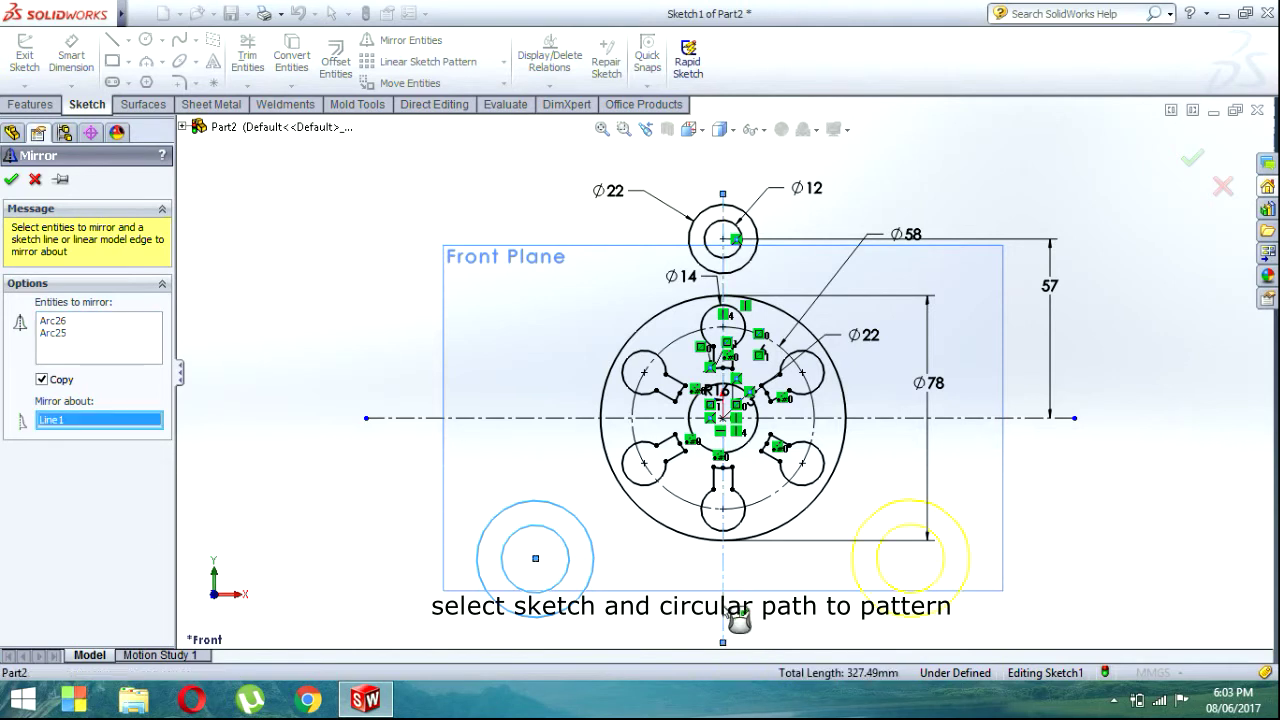
{"action": "left_click", "coordinate": [10, 180]}
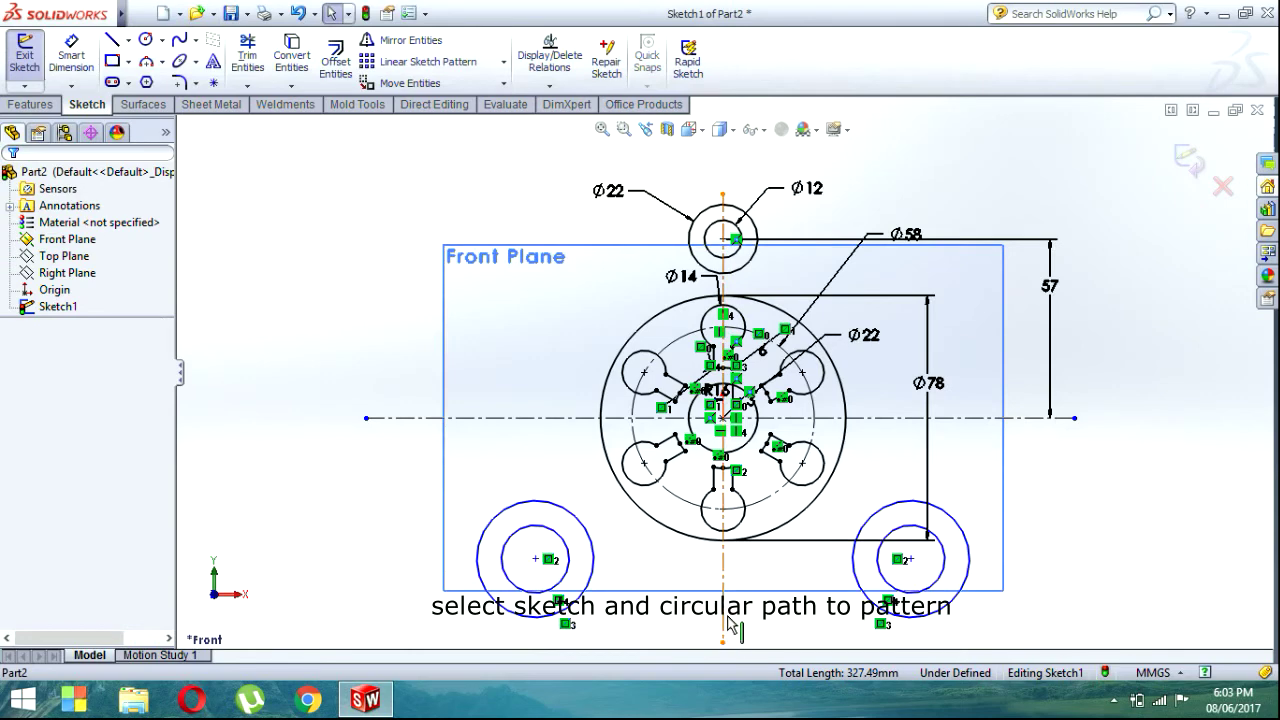
{"action": "scroll", "coordinate": [729, 626], "scroll_direction": "up", "scroll_amount": 2}
Step: Dimension the lower-left circles as Ø18 and Ø36
{"action": "right_click_drag", "start_coordinate": [589, 535], "coordinate": [547, 485]}
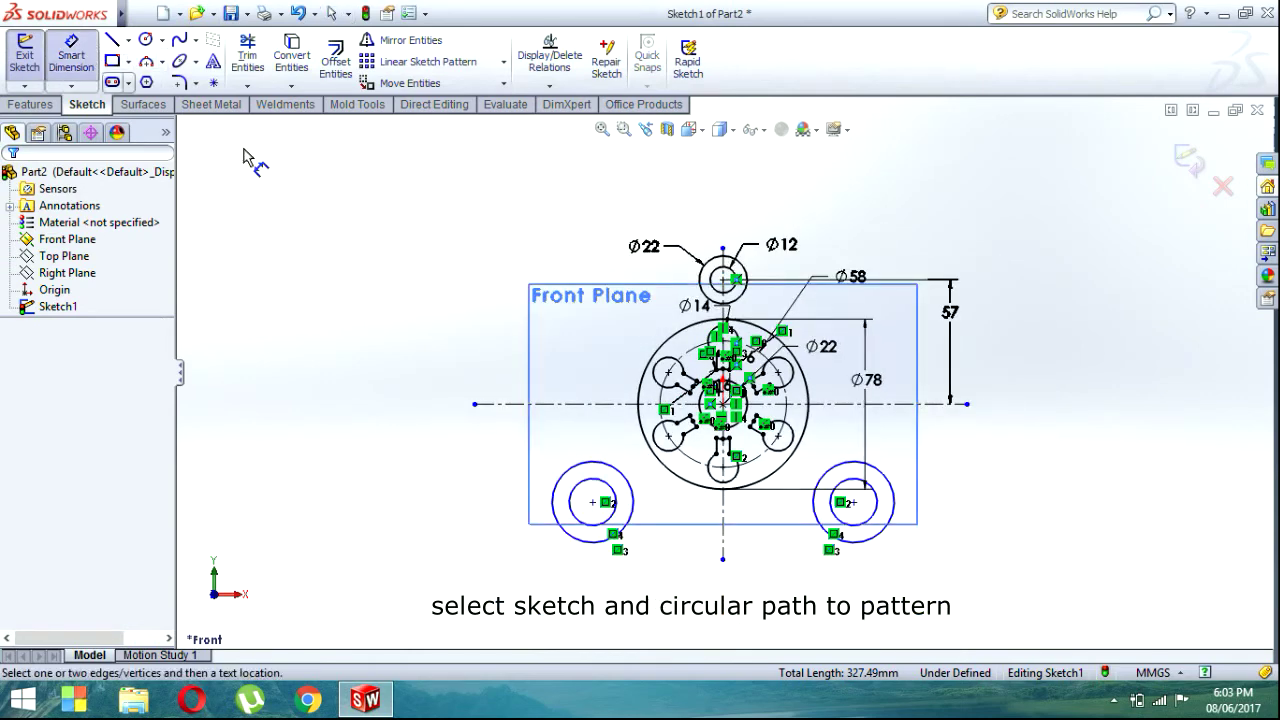
{"action": "left_click", "coordinate": [571, 511]}
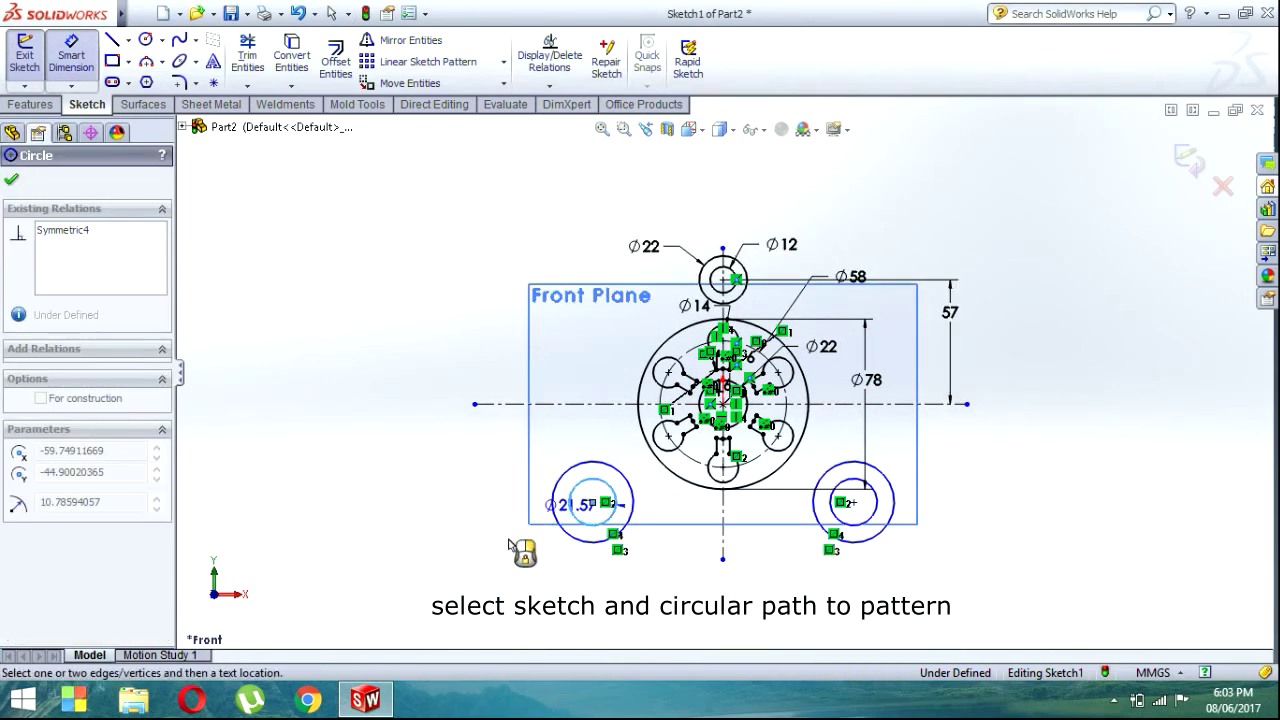
{"action": "left_click", "coordinate": [506, 550]}
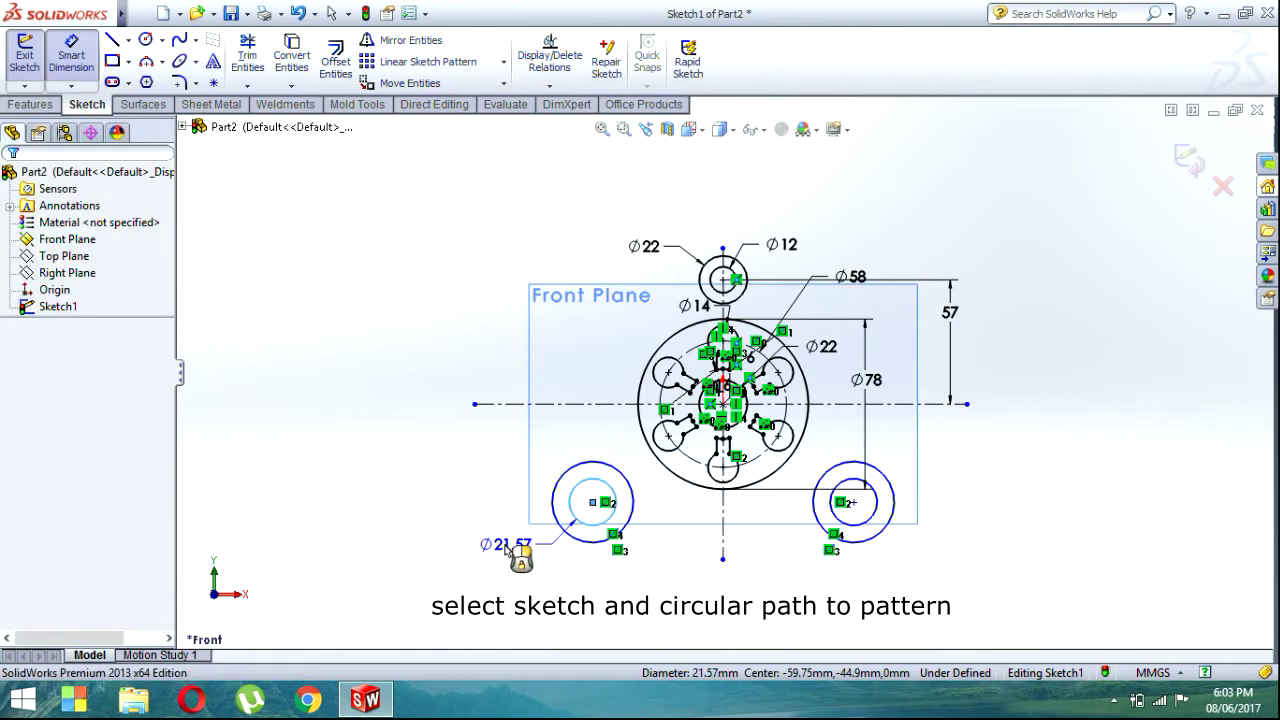
{"action": "type", "text": "18"}
{"action": "key", "text": "Return"}
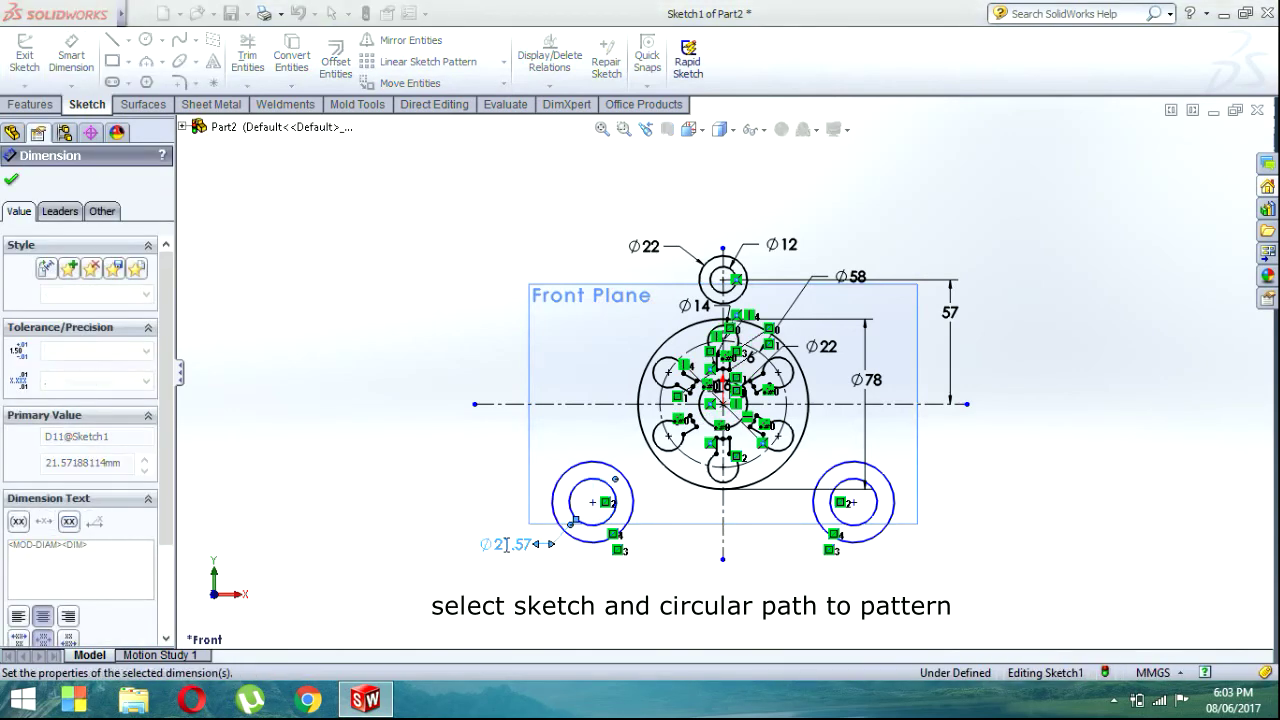
{"action": "left_click", "coordinate": [578, 543]}
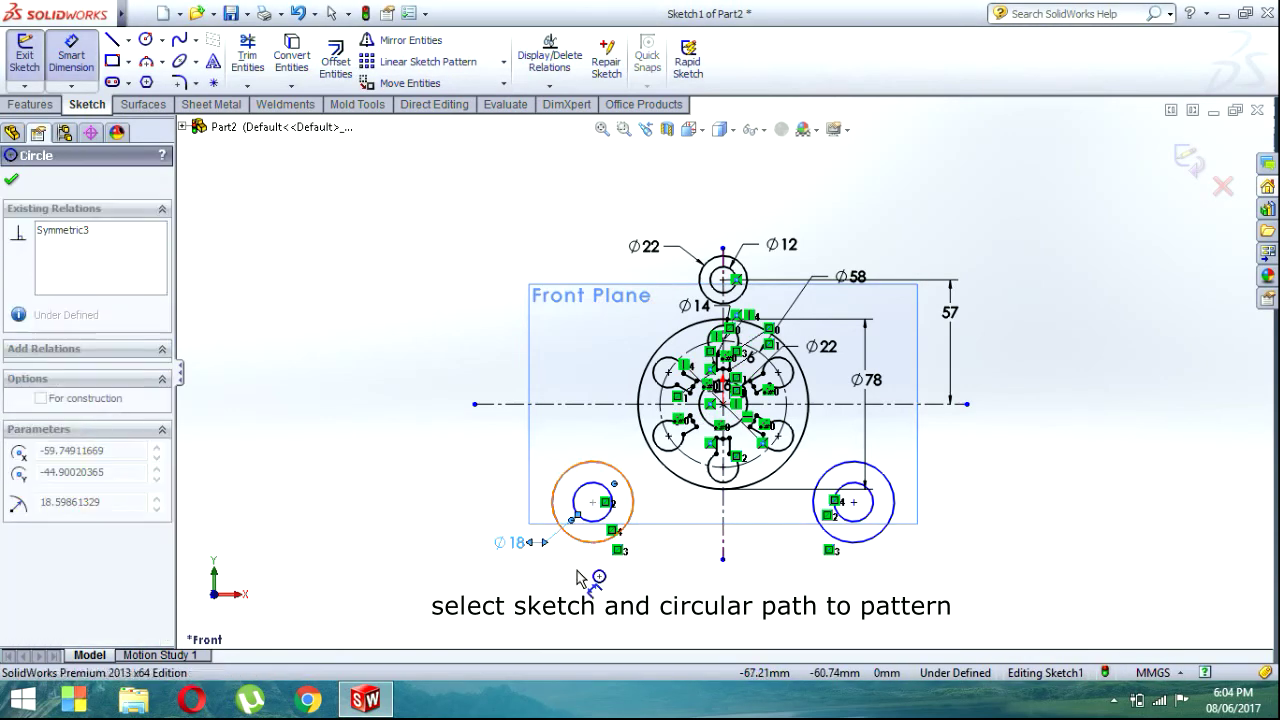
{"action": "left_click", "coordinate": [573, 578]}
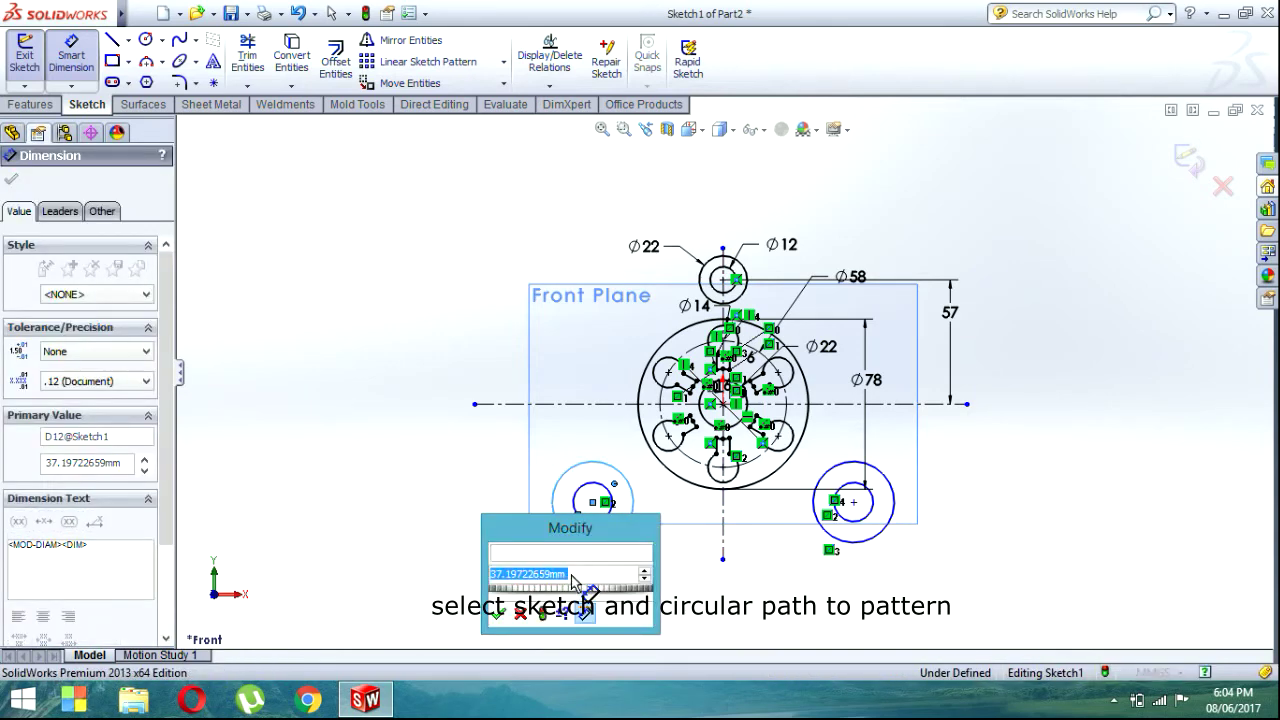
{"action": "type", "text": "36"}
{"action": "key", "text": "Return"}
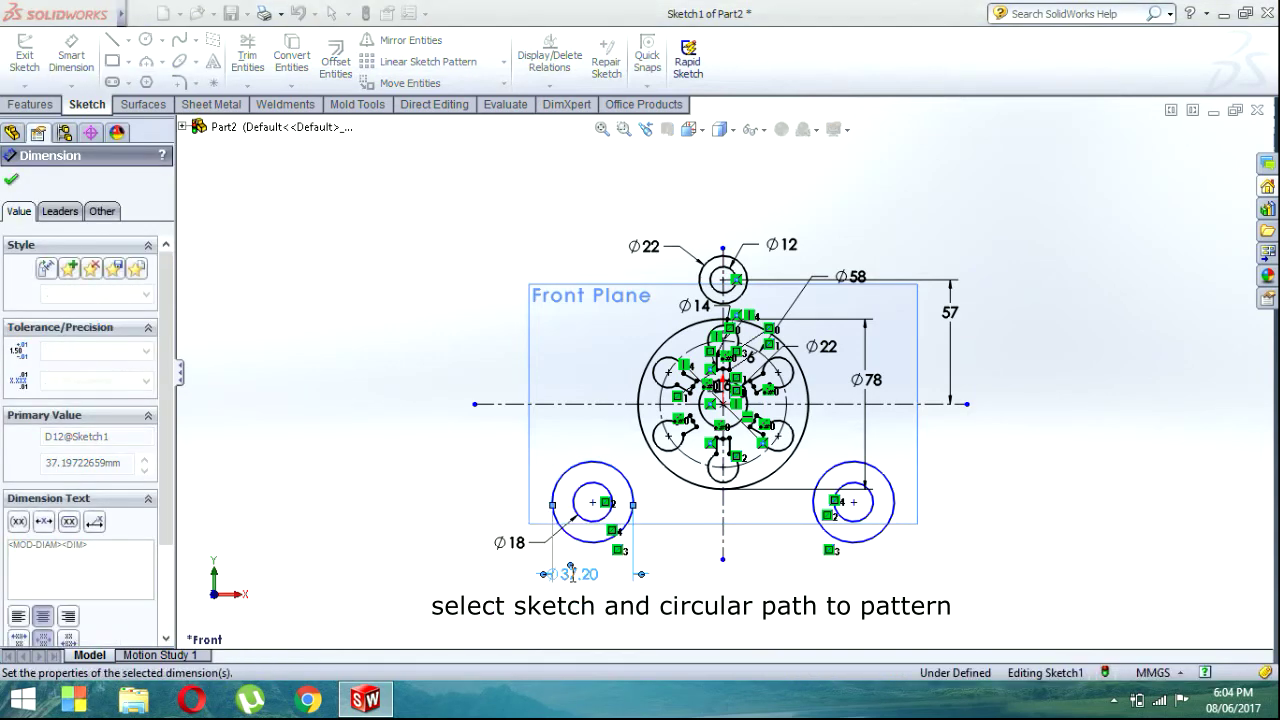
Step: Set the centres of the two lower circle pairs 90 mm apart
{"action": "left_click", "coordinate": [593, 502]}
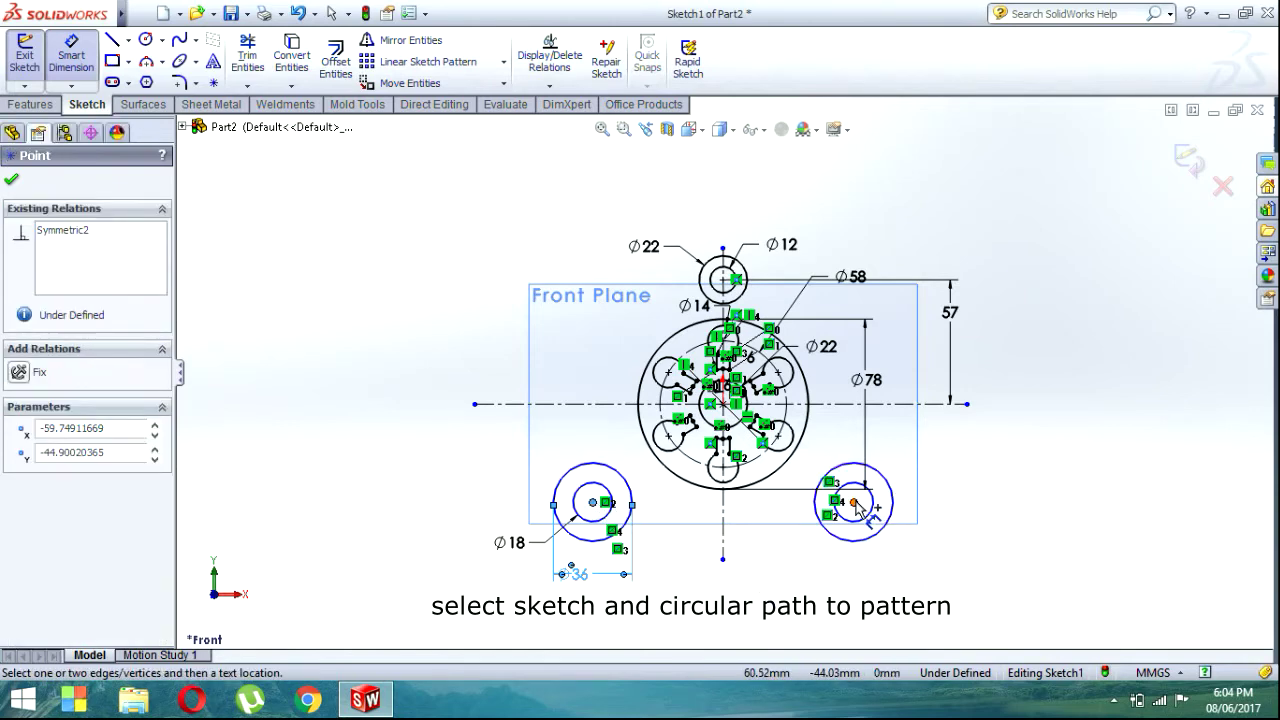
{"action": "left_click", "coordinate": [853, 502]}
{"action": "left_click", "coordinate": [738, 607]}
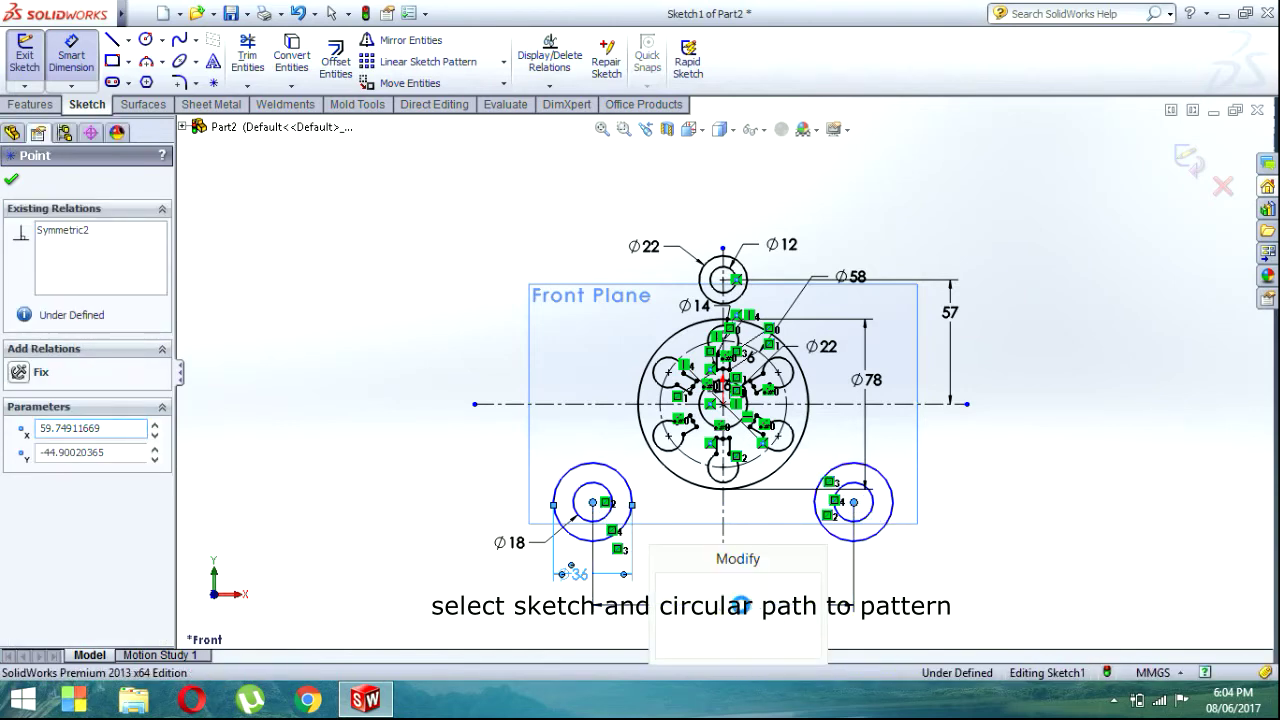
{"action": "type", "text": "90"}
{"action": "key", "text": "Return"}
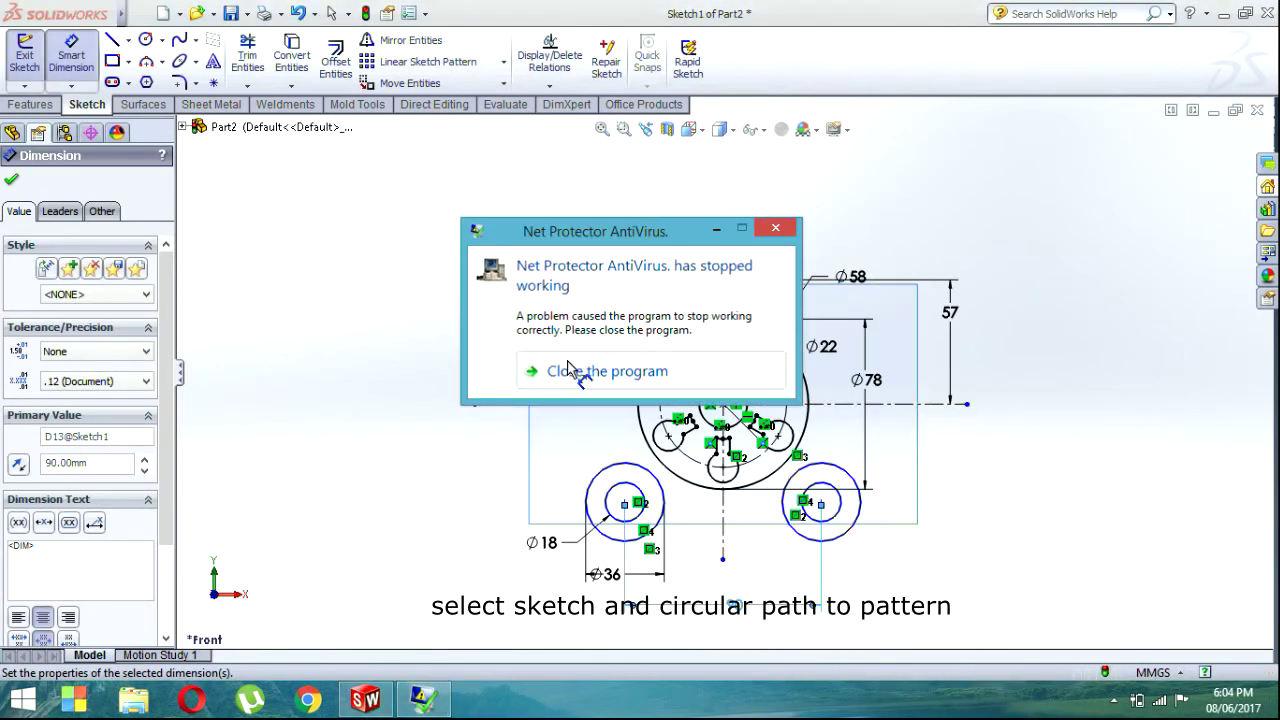
Step: Dimension the lower circles' centre 104 mm below the top circle's centre
{"action": "left_click", "coordinate": [566, 370]}
{"action": "left_click", "coordinate": [737, 289]}
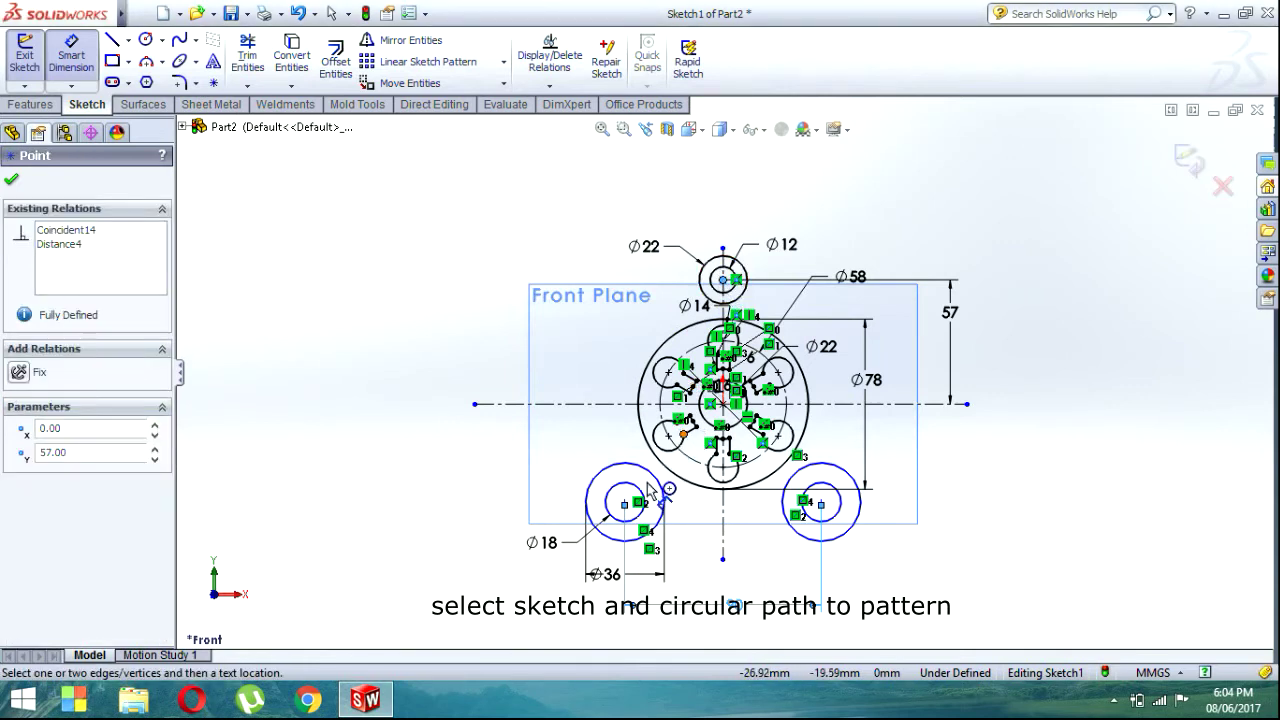
{"action": "left_click", "coordinate": [624, 503]}
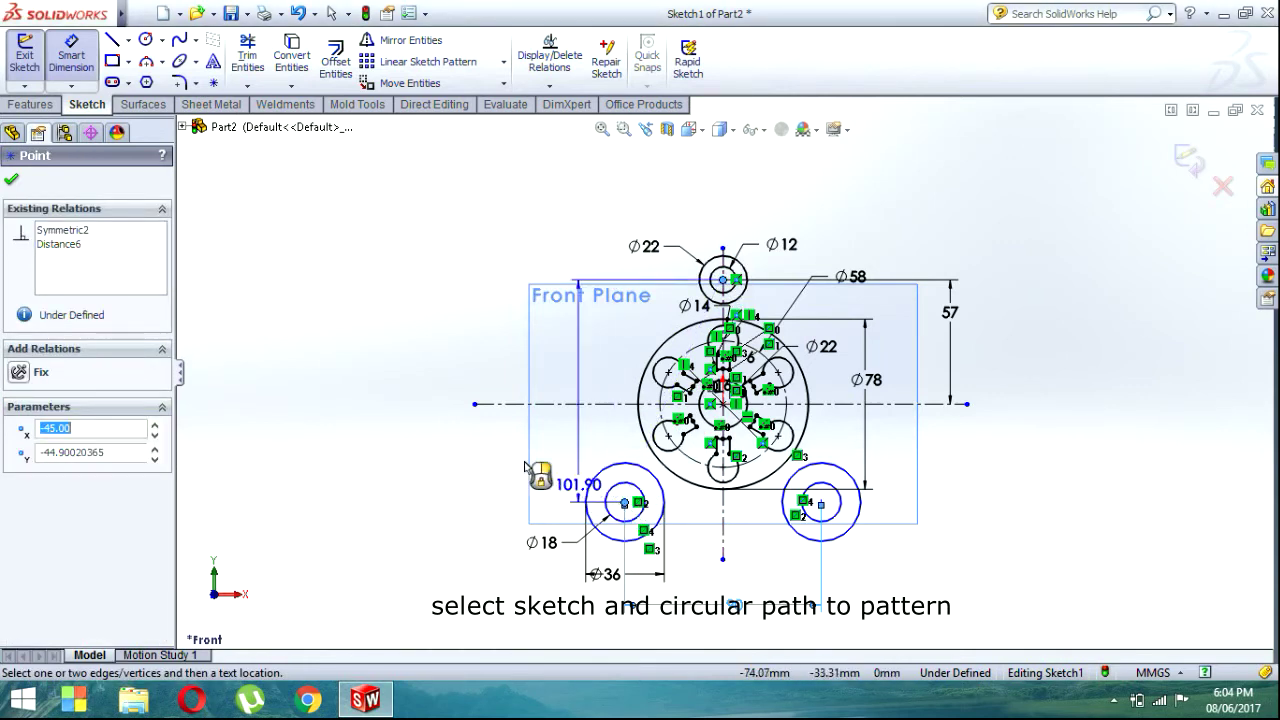
{"action": "left_click", "coordinate": [412, 415]}
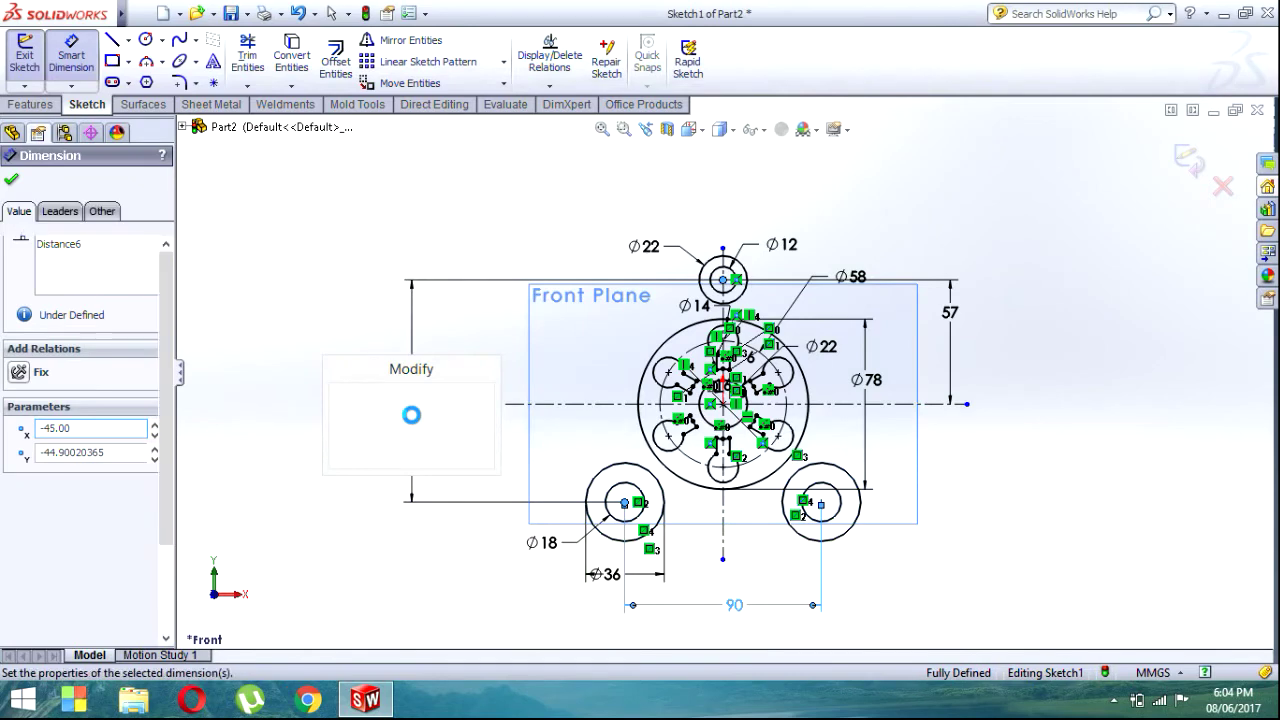
{"action": "type", "text": "104"}
{"action": "key", "text": "Return"}
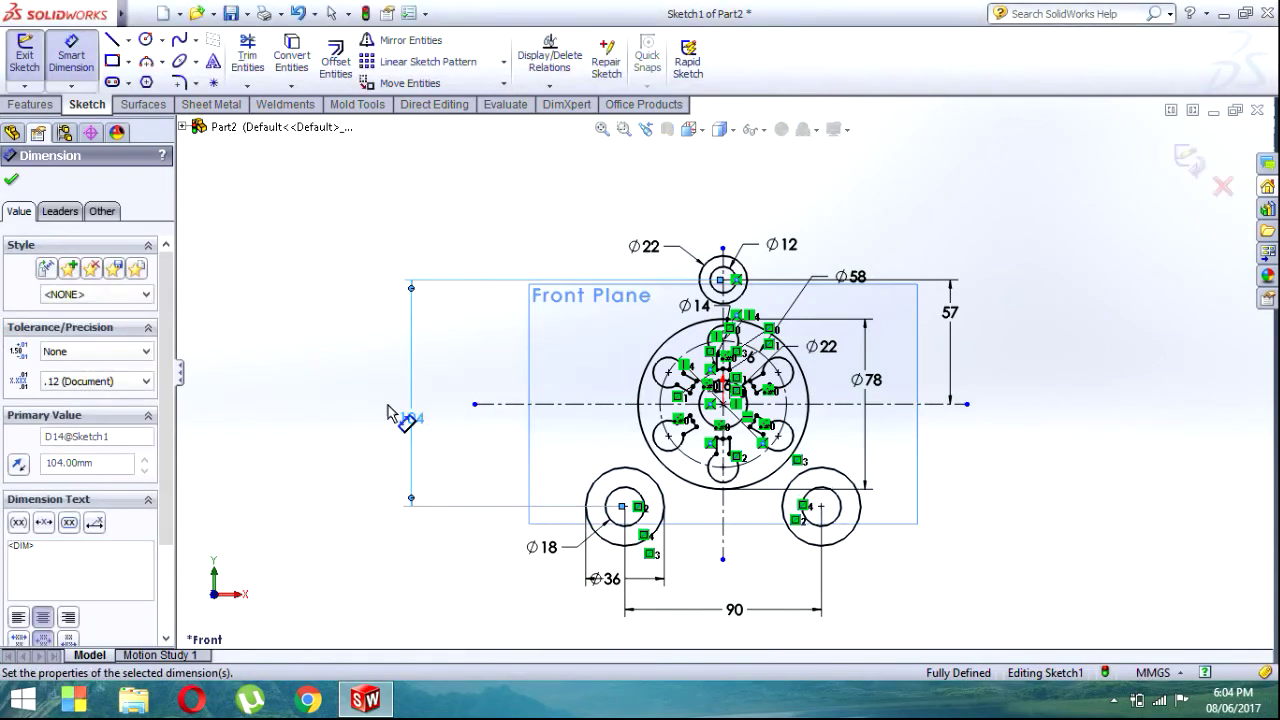
{"action": "left_click", "coordinate": [10, 183]}
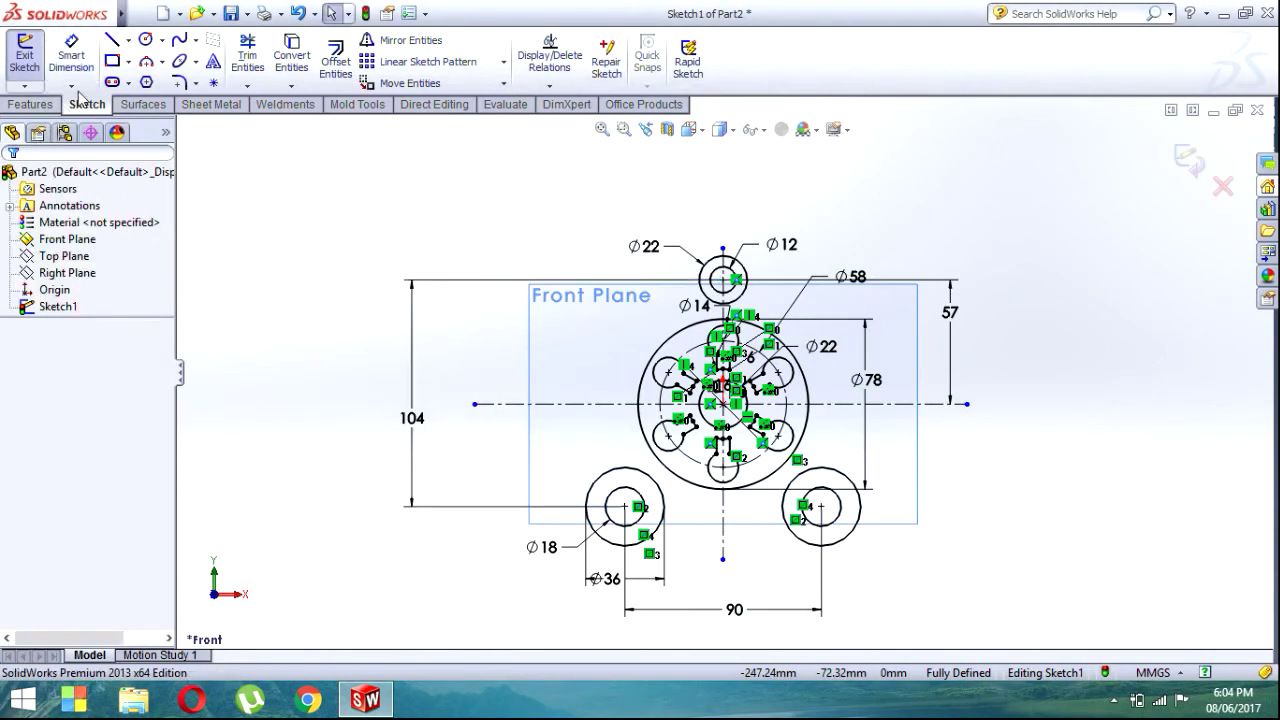
{"action": "left_click", "coordinate": [145, 40]}
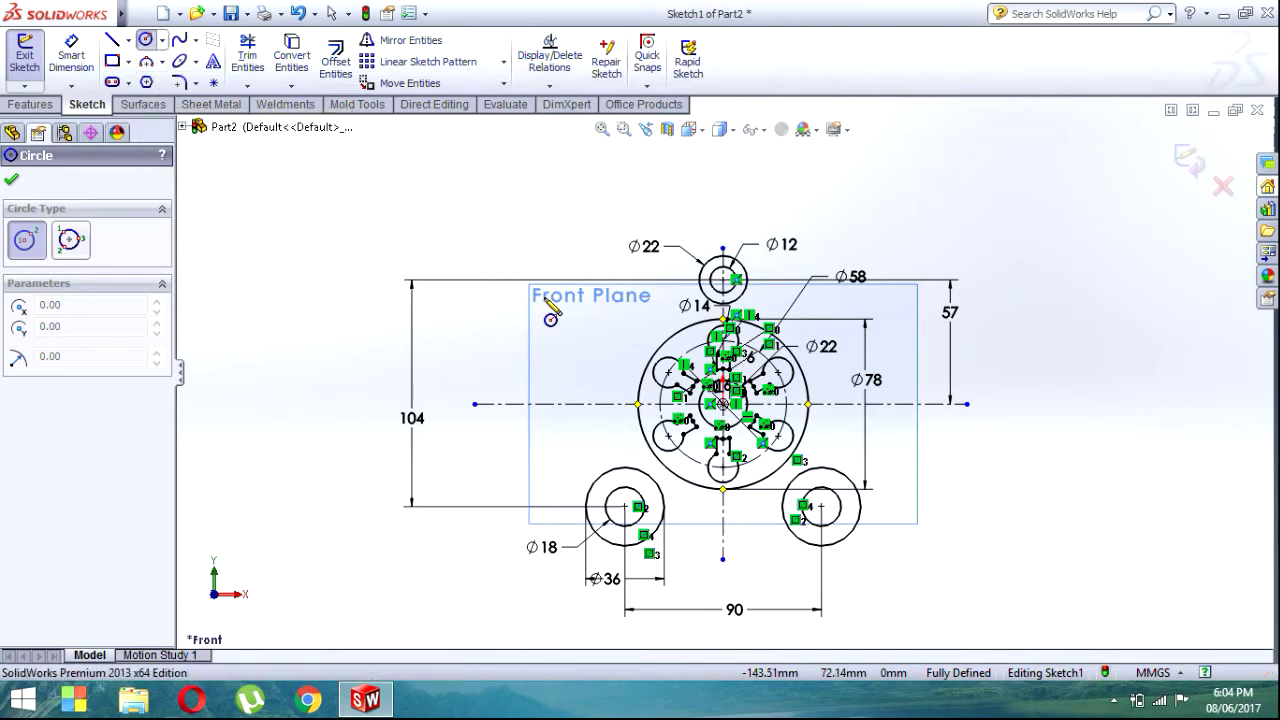
Step: Cancel the stray circle on the horizontal centreline and pick the Line tool from the line-type list
{"action": "left_click", "coordinate": [887, 396]}
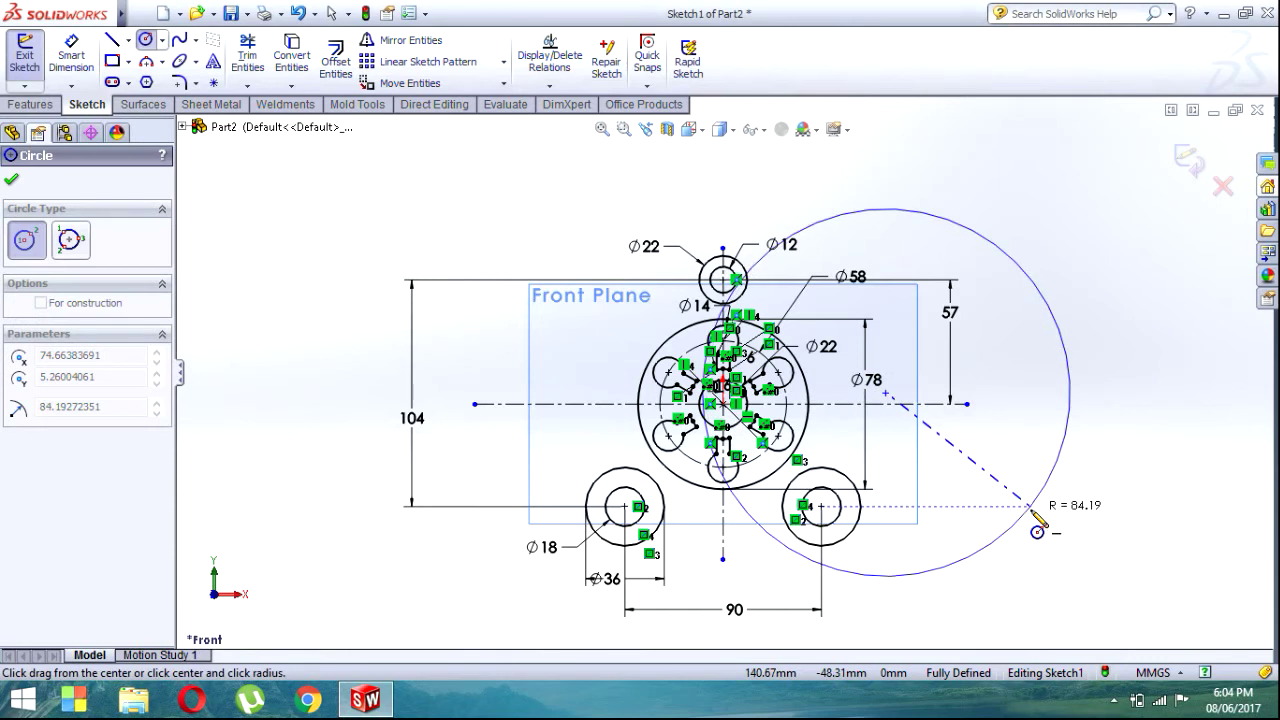
{"action": "key", "text": "Escape"}
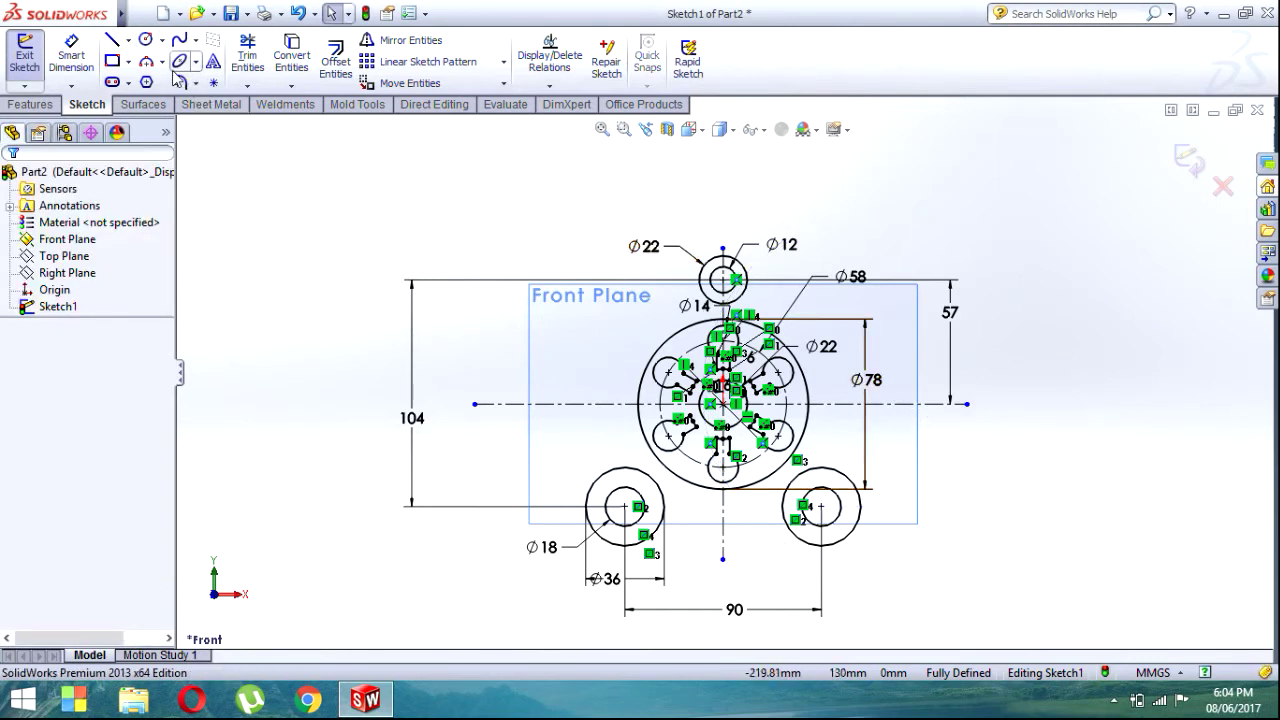
{"action": "left_click", "coordinate": [161, 62]}
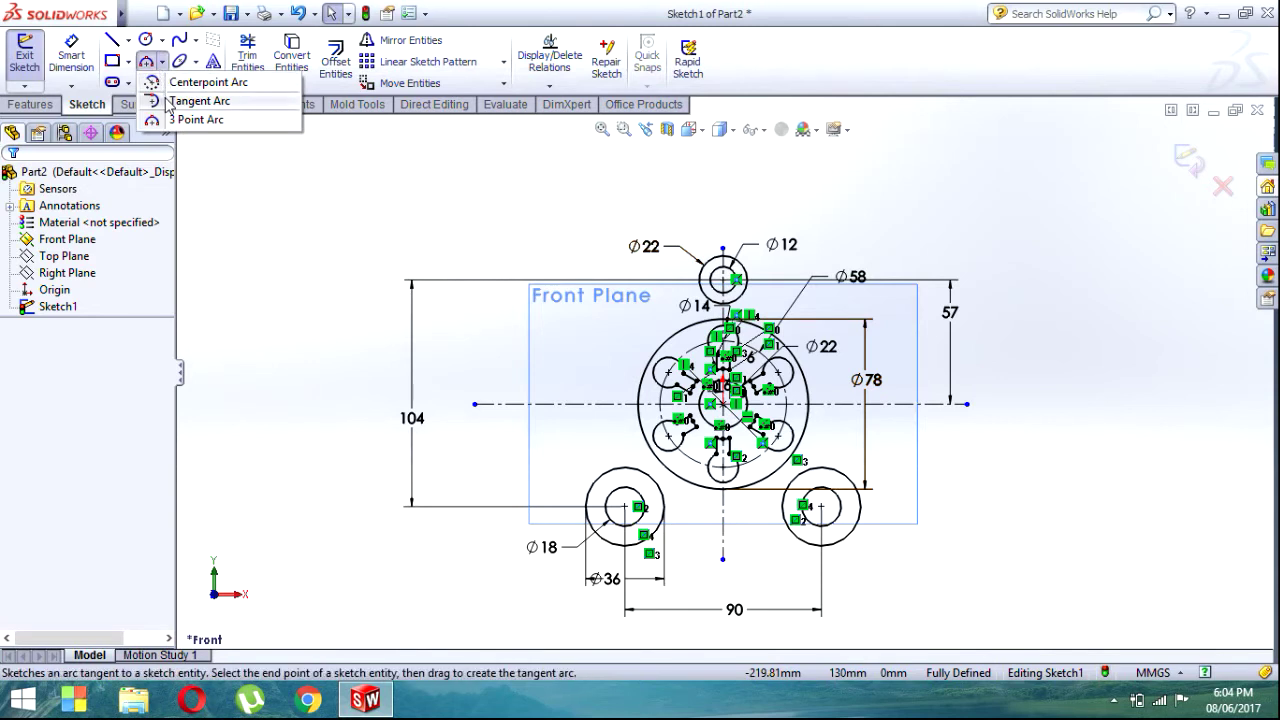
{"action": "left_click", "coordinate": [126, 41]}
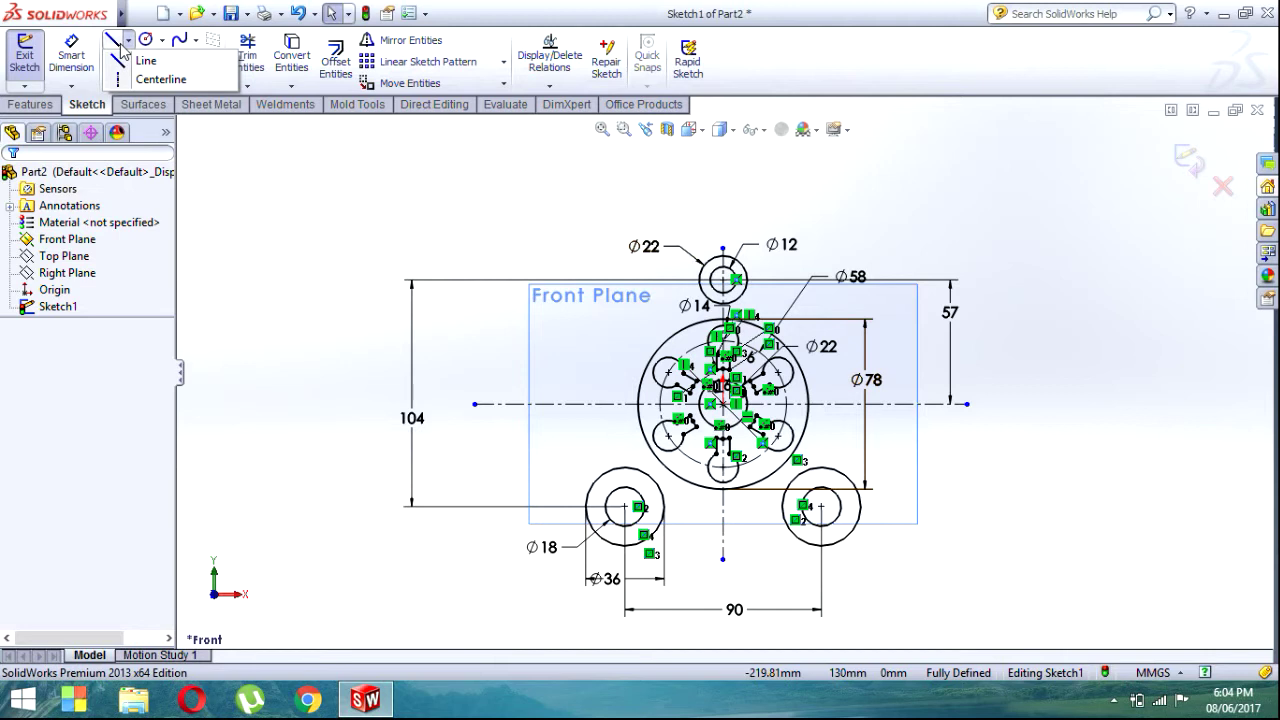
{"action": "left_click", "coordinate": [118, 46]}
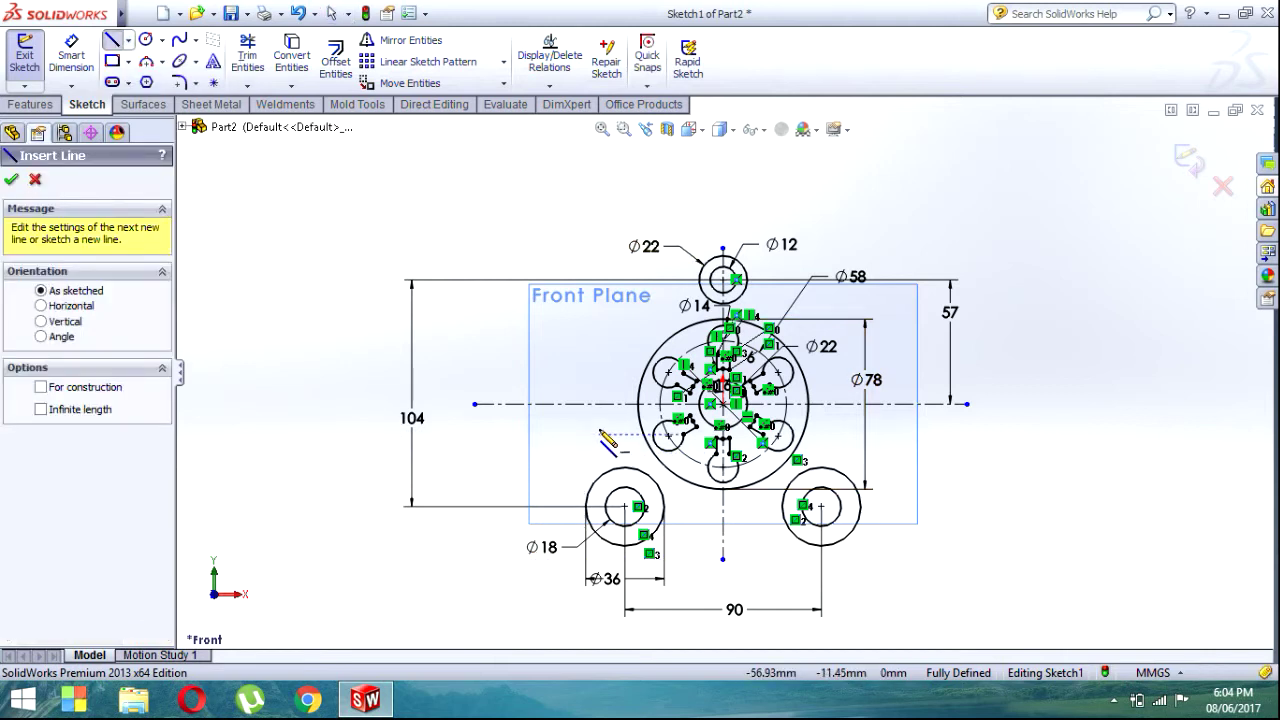
Step: Draw a vertical line through the lower-left circle, dimensioned 48 mm from the vertical centreline
{"action": "left_click_drag", "start_coordinate": [599, 434], "coordinate": [598, 599]}
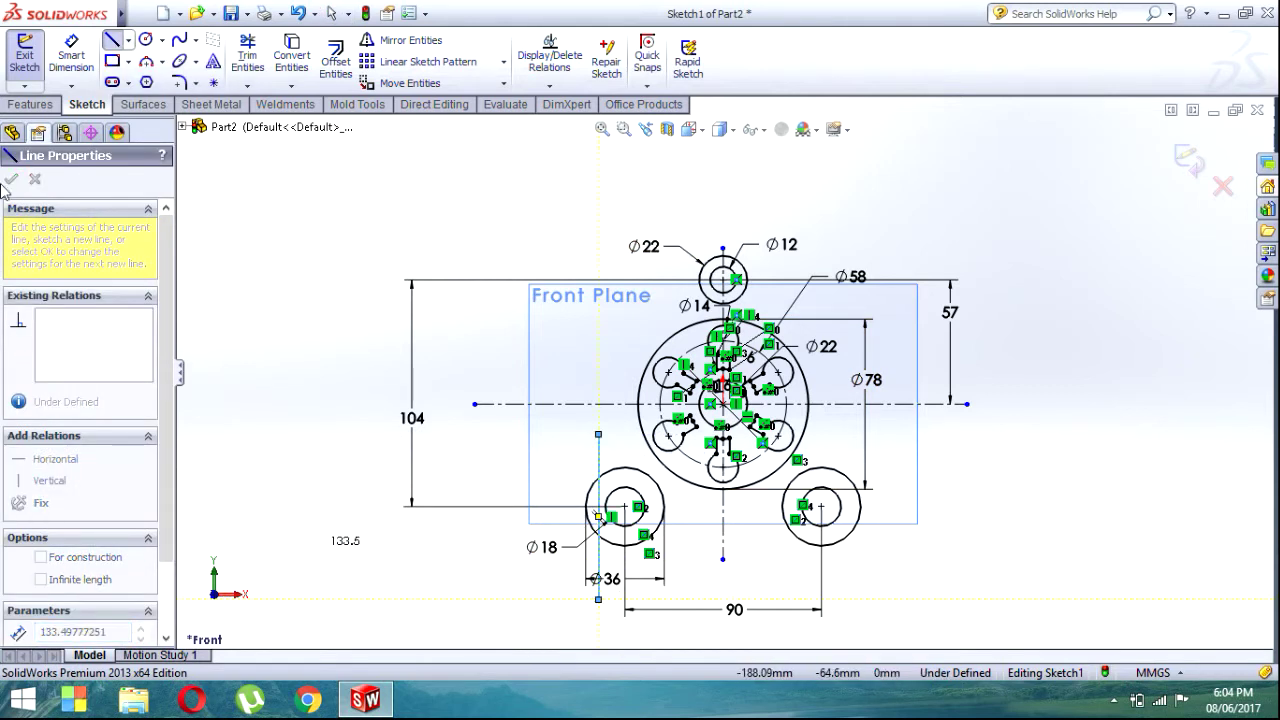
{"action": "key", "text": "Escape"}
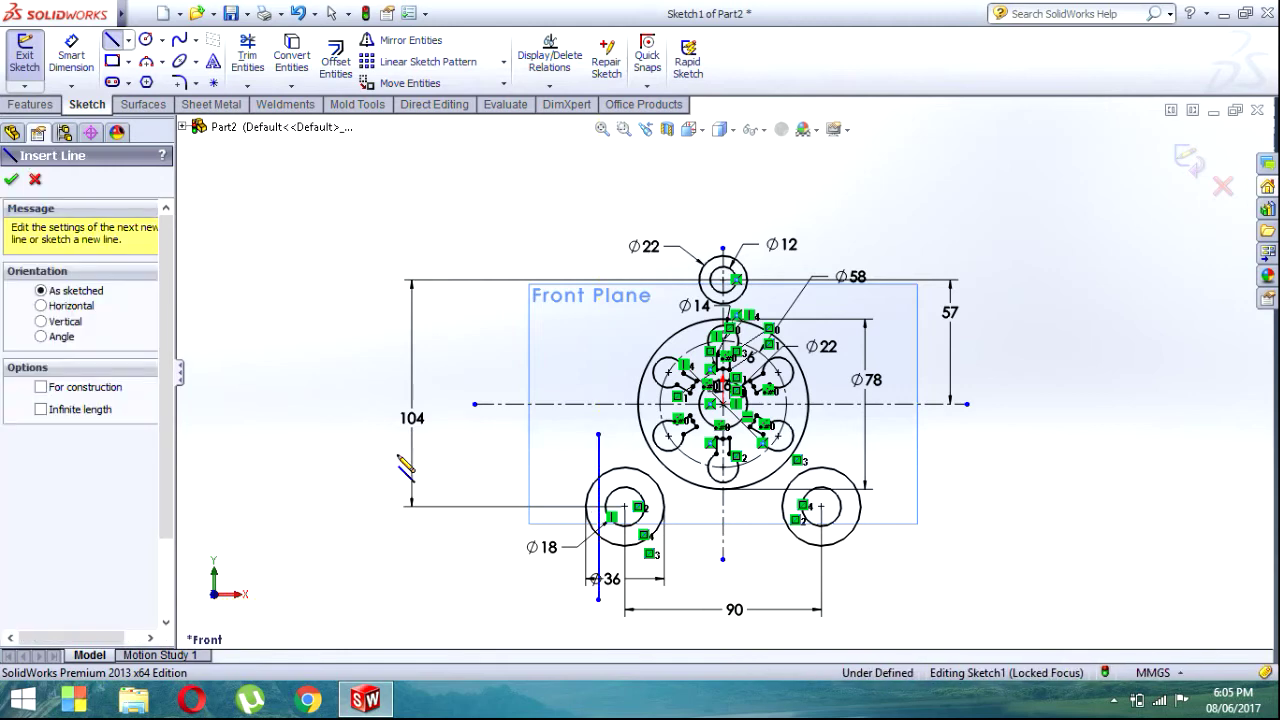
{"action": "left_click", "coordinate": [71, 55]}
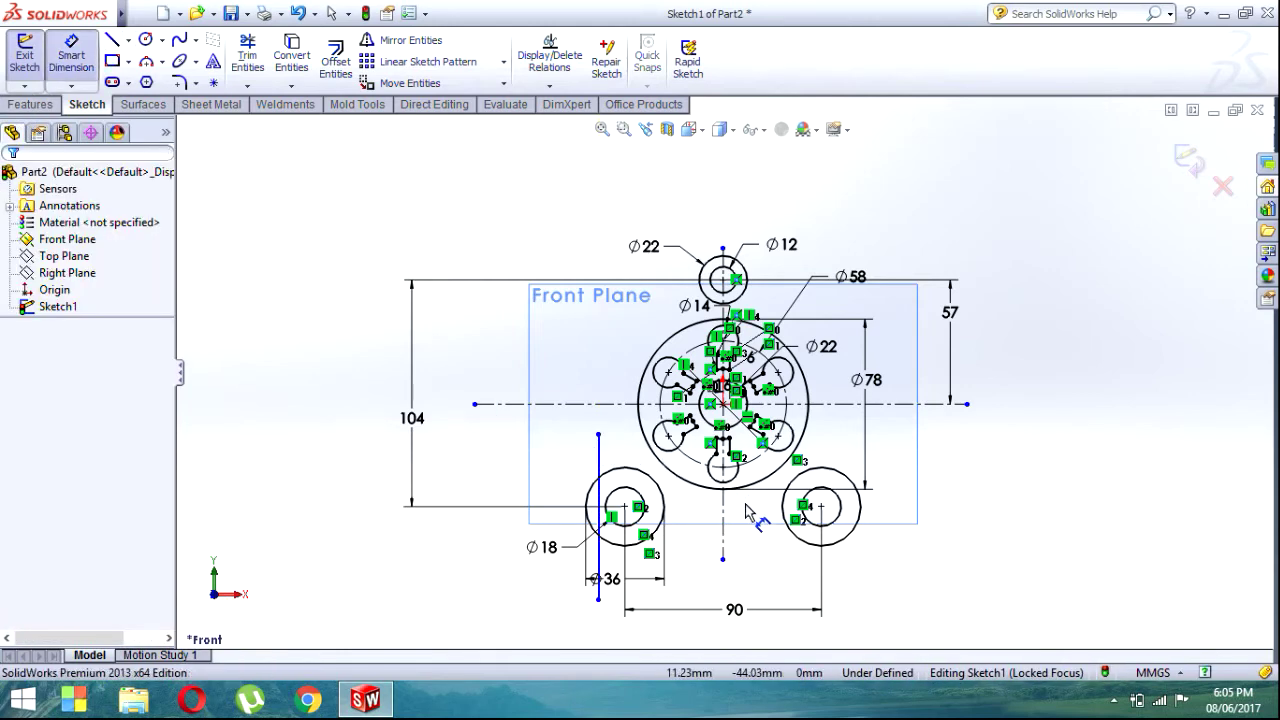
{"action": "left_click", "coordinate": [599, 480]}
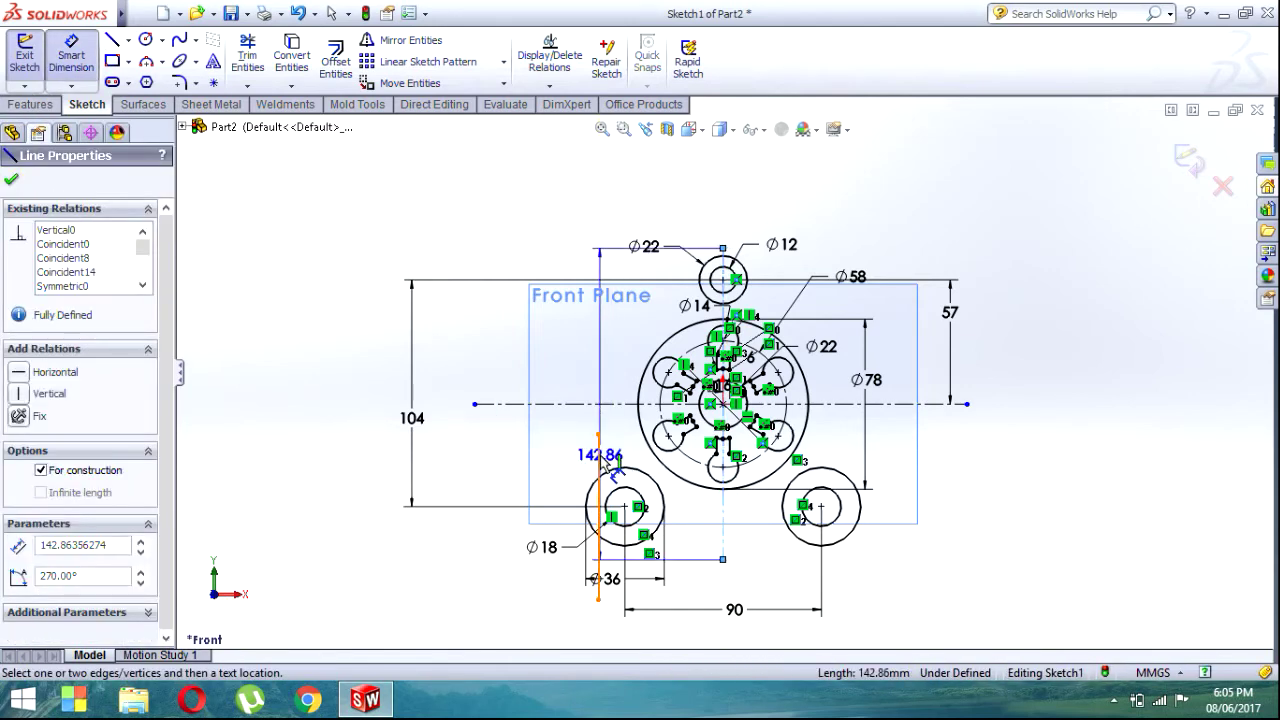
{"action": "left_click", "coordinate": [641, 452]}
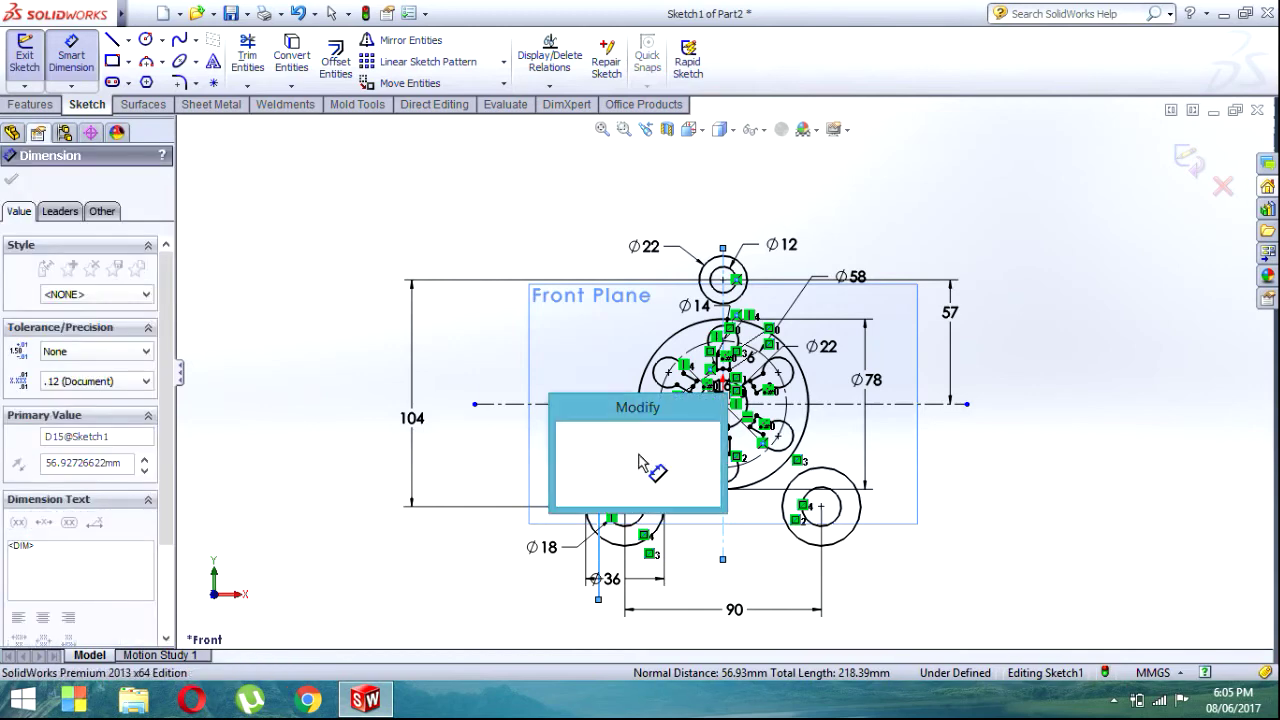
{"action": "type", "text": "48="}
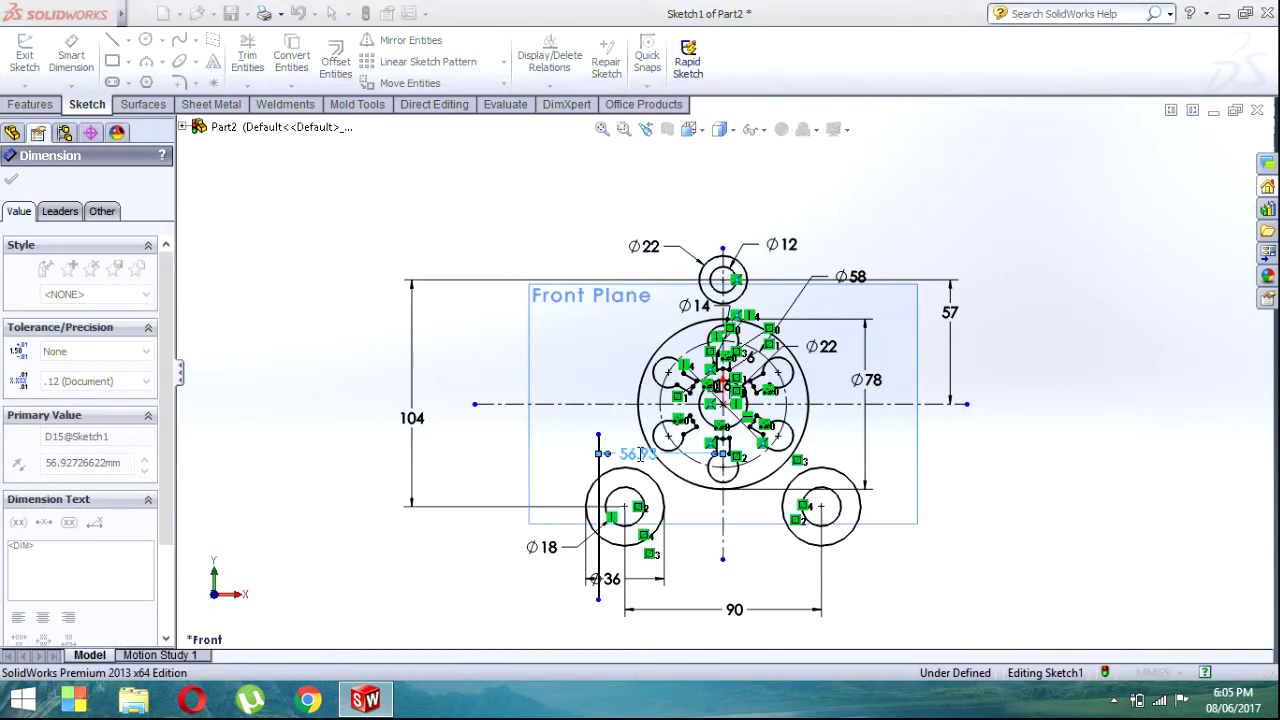
{"action": "key", "text": "Escape"}
{"action": "key", "text": "Escape"}
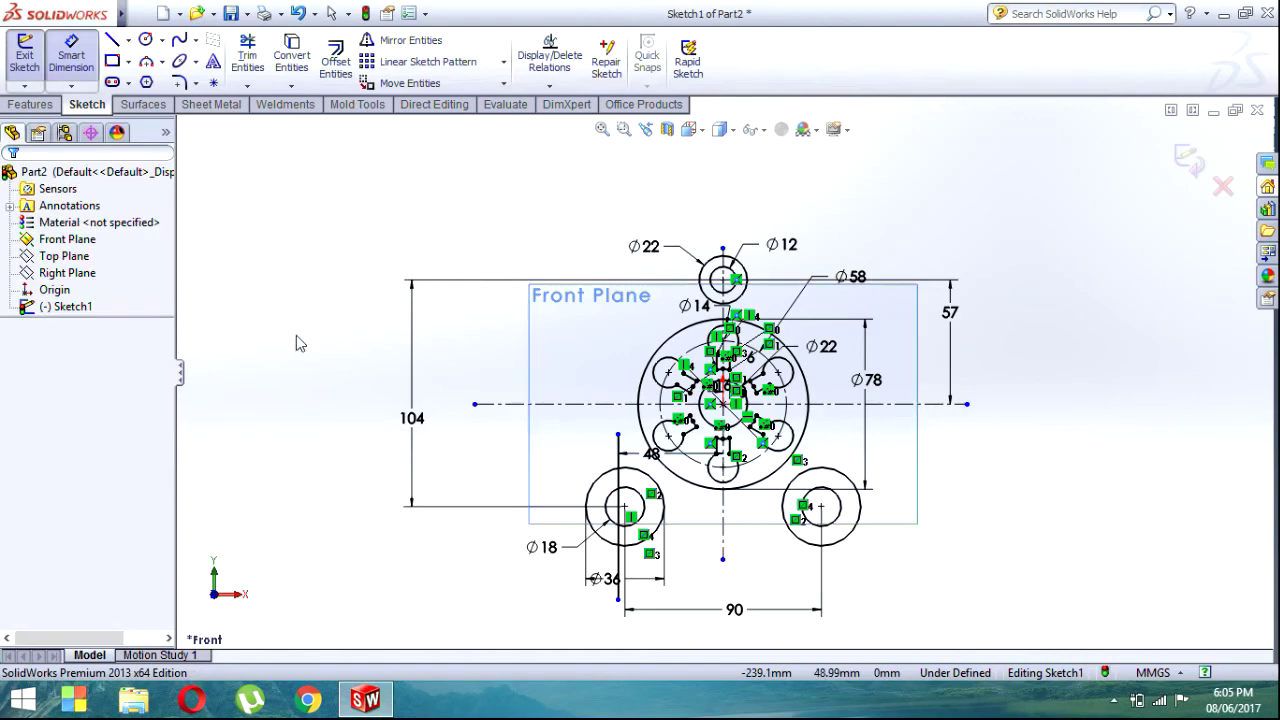
{"action": "scroll", "coordinate": [553, 298], "scroll_direction": "down", "scroll_amount": 1}
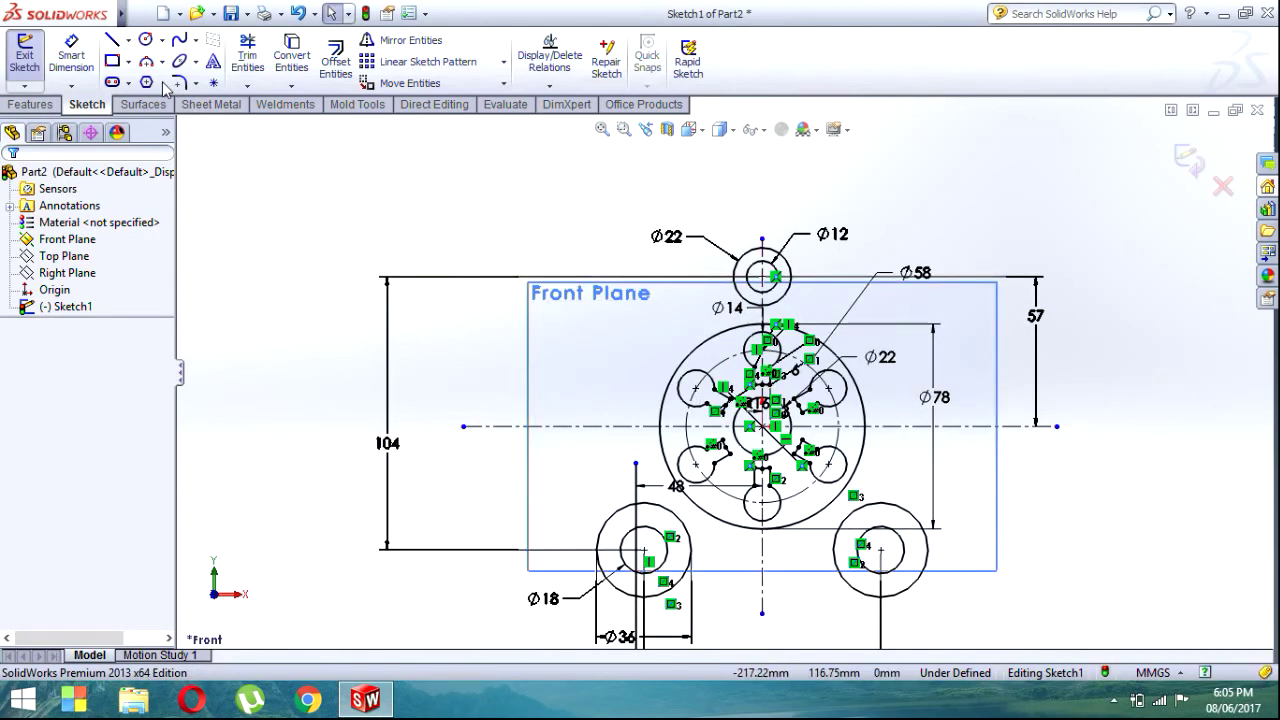
{"action": "left_click", "coordinate": [112, 39]}
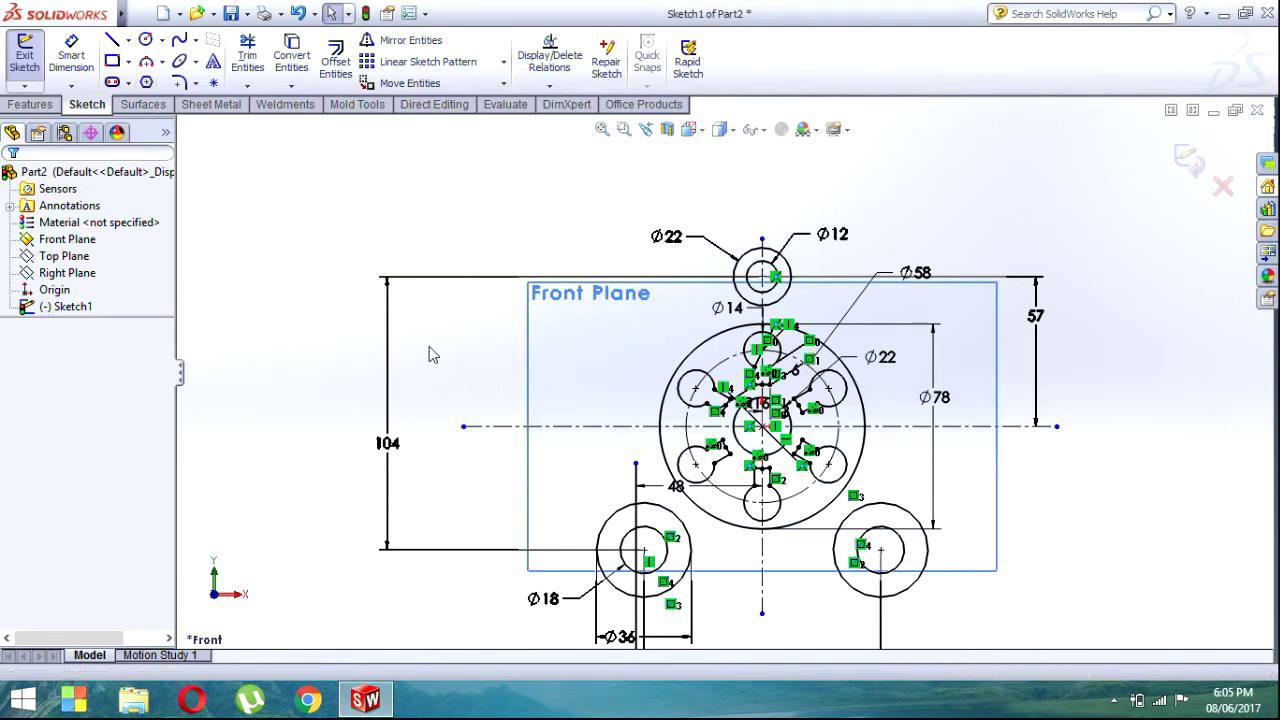
Step: Draw a tangent arc from the vertical line's top end up to the top Ø22 circle
{"action": "left_click", "coordinate": [162, 62]}
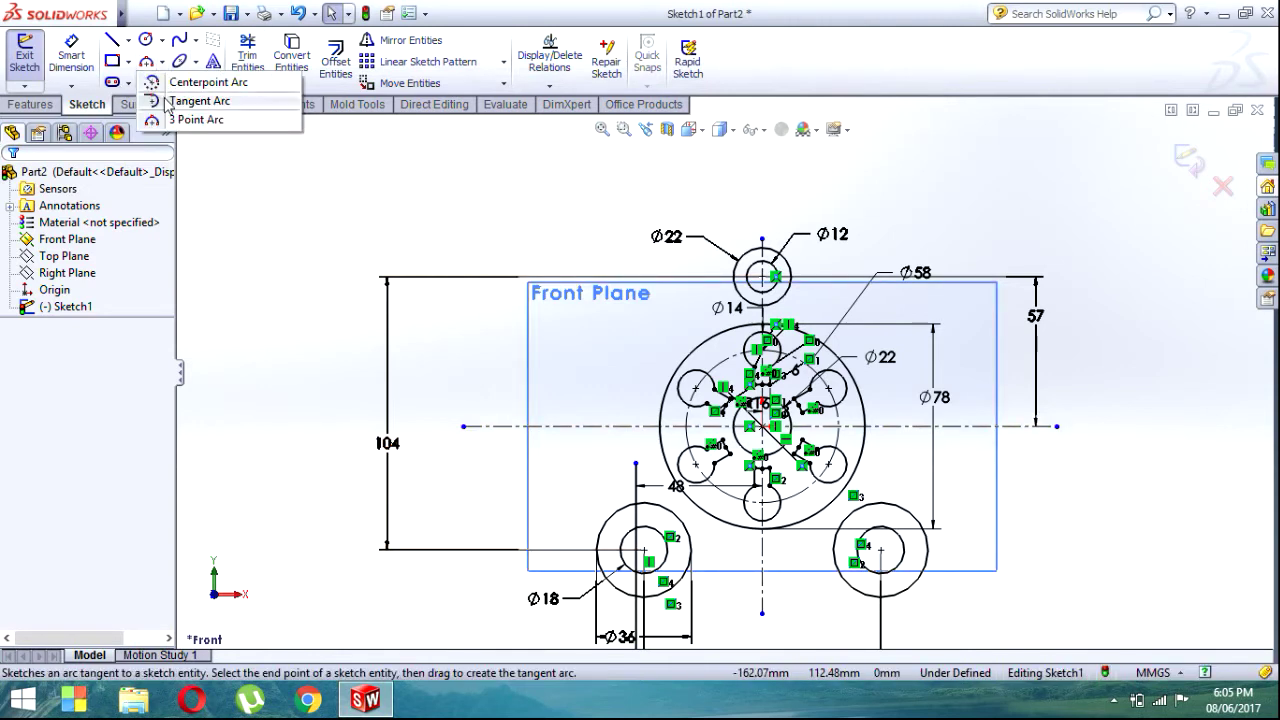
{"action": "left_click", "coordinate": [170, 104]}
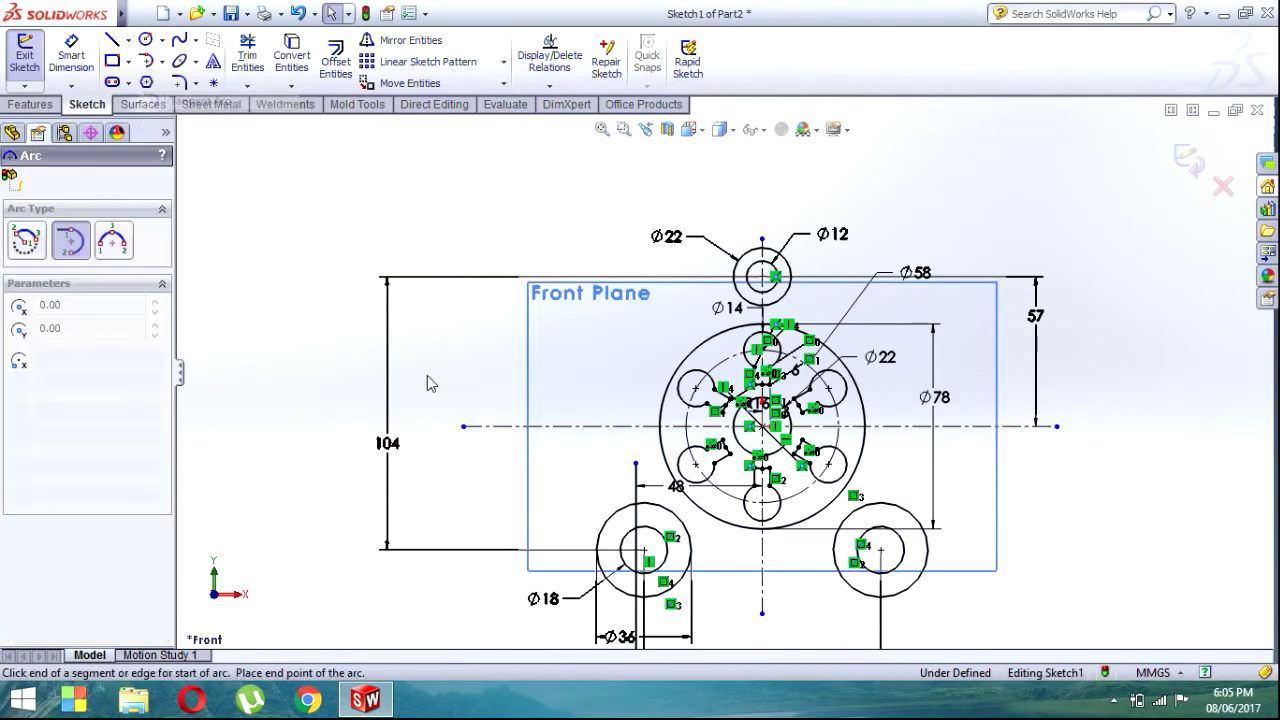
{"action": "left_click", "coordinate": [635, 463]}
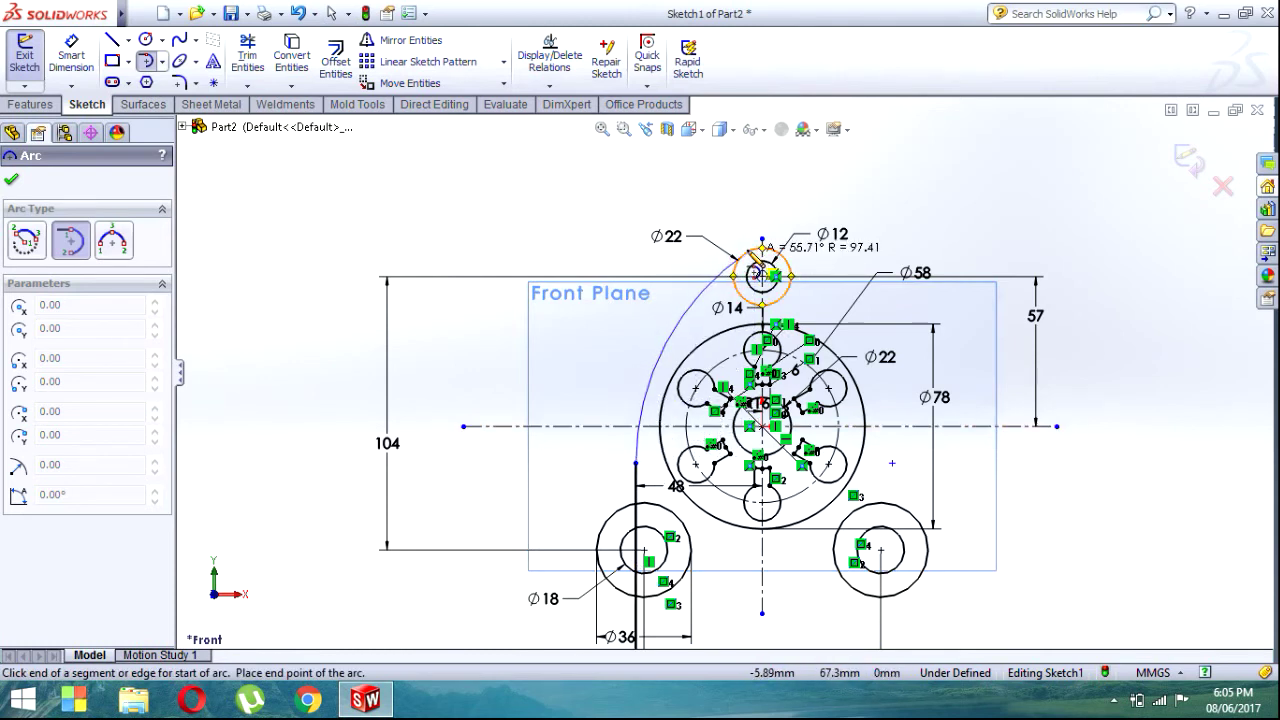
{"action": "left_click", "coordinate": [749, 254]}
{"action": "left_click", "coordinate": [17, 181]}
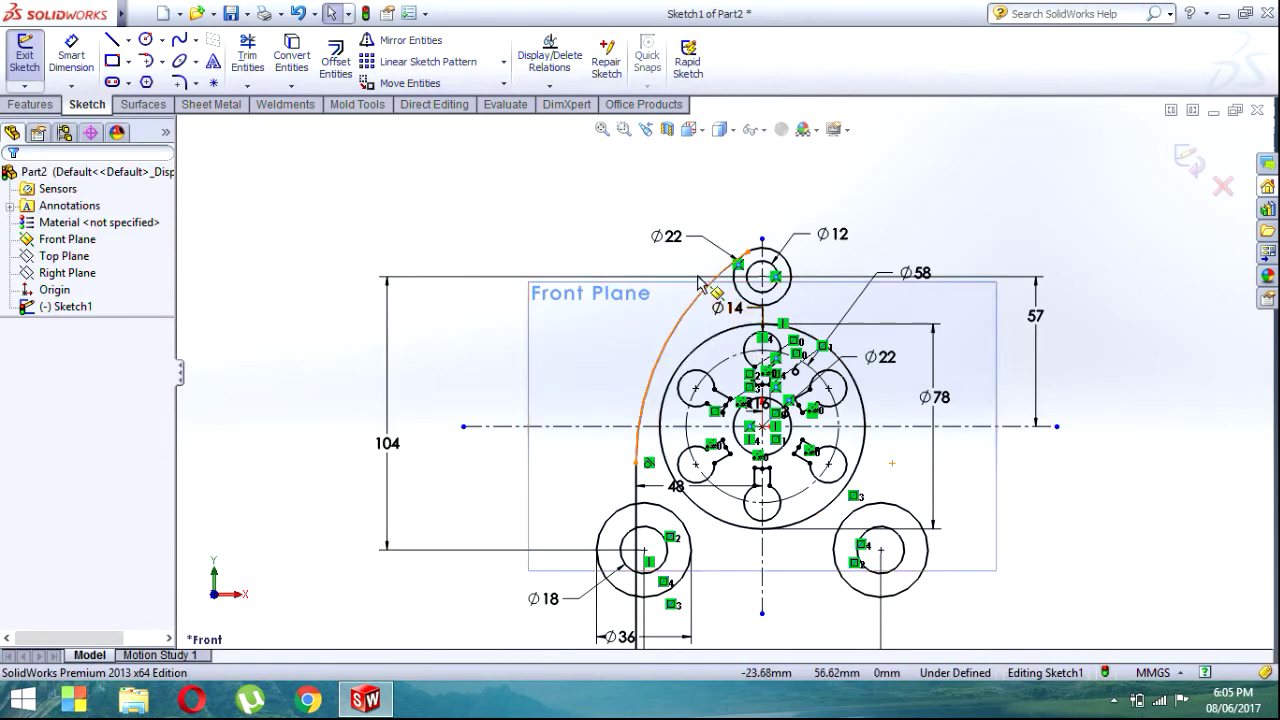
{"action": "left_click", "coordinate": [720, 282]}
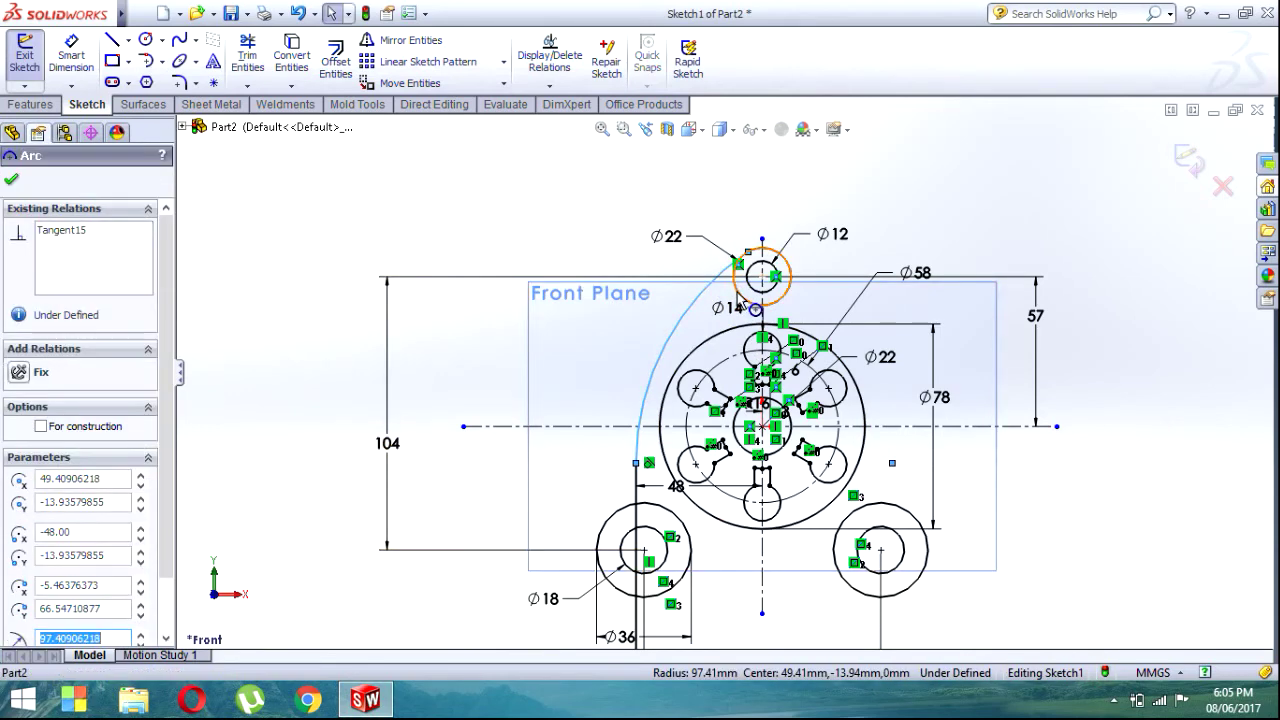
{"action": "left_click", "coordinate": [744, 296], "text": "ctrl"}
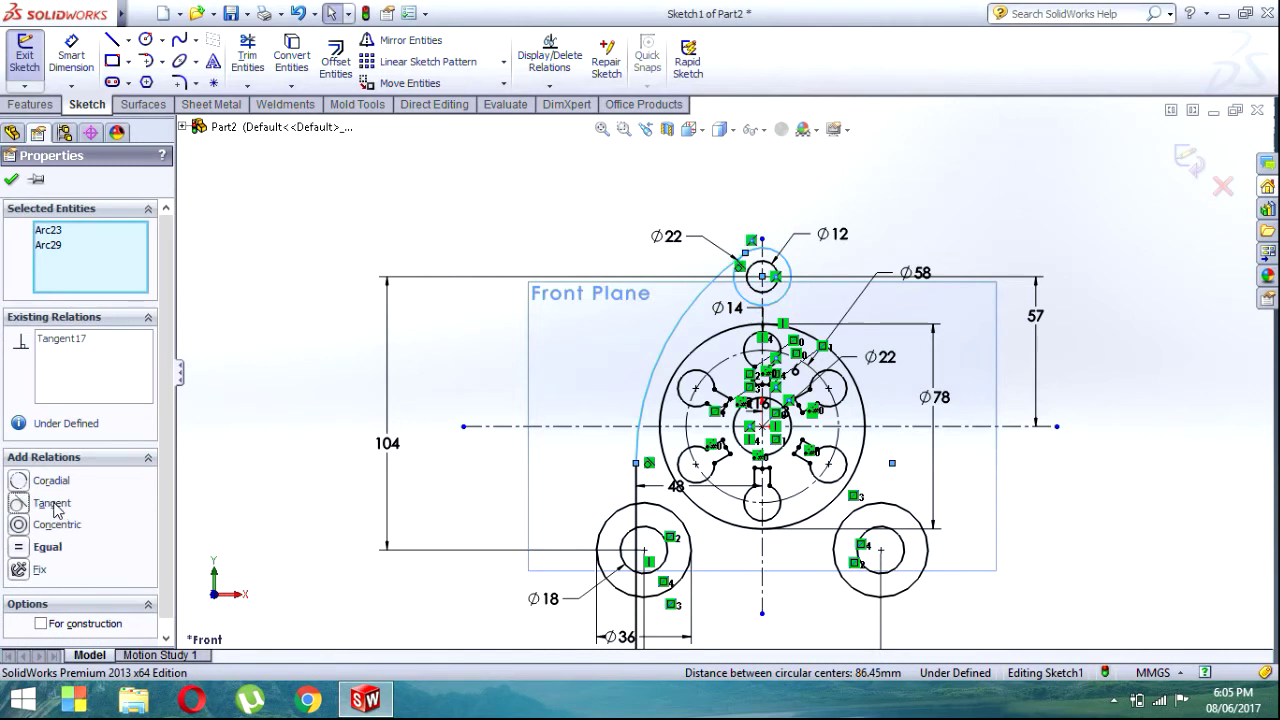
{"action": "left_click", "coordinate": [12, 180]}
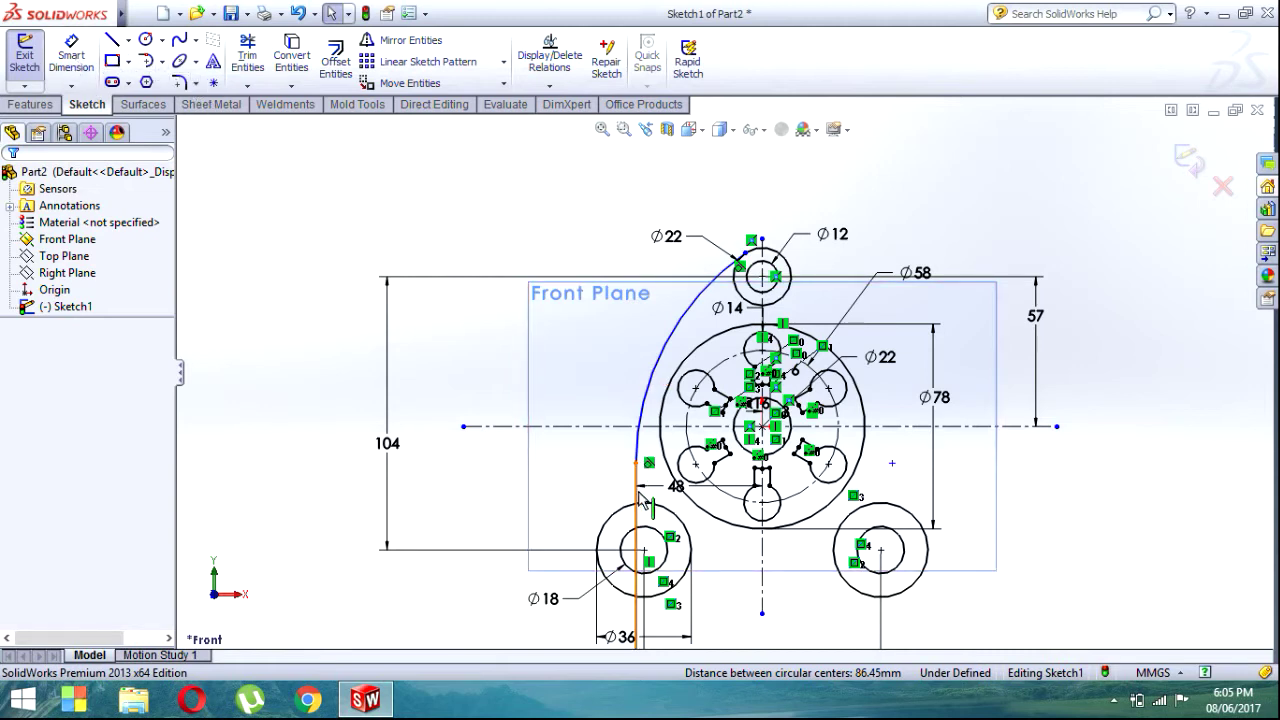
Step: Delete the vertical guide line together with its 48 dimension
{"action": "left_click", "coordinate": [638, 493]}
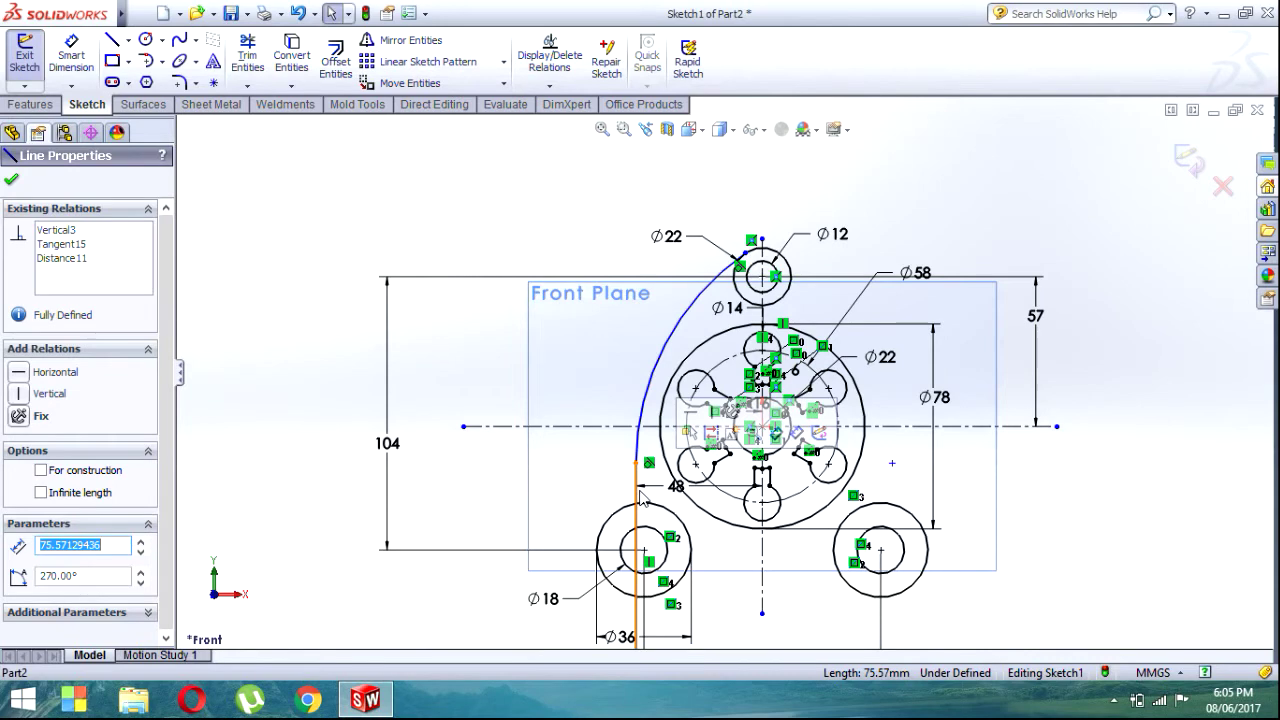
{"action": "key", "text": "Delete"}
{"action": "left_click", "coordinate": [545, 362]}
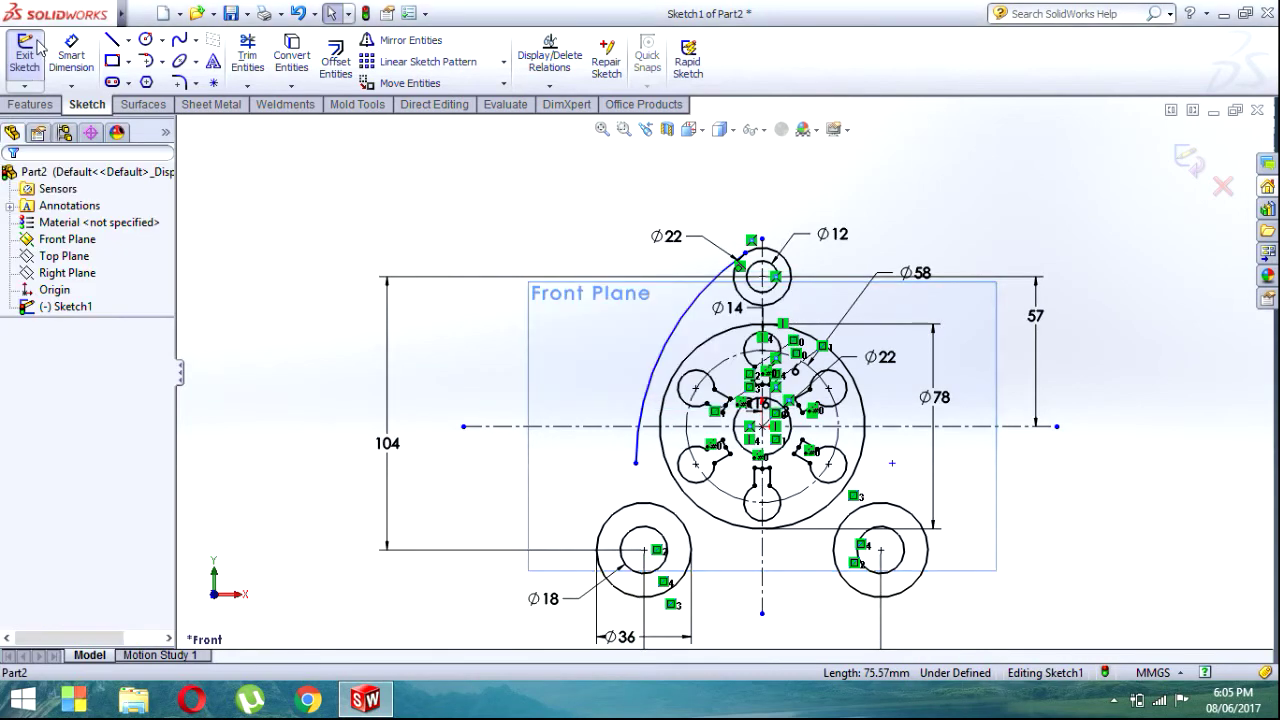
{"action": "left_click", "coordinate": [71, 52]}
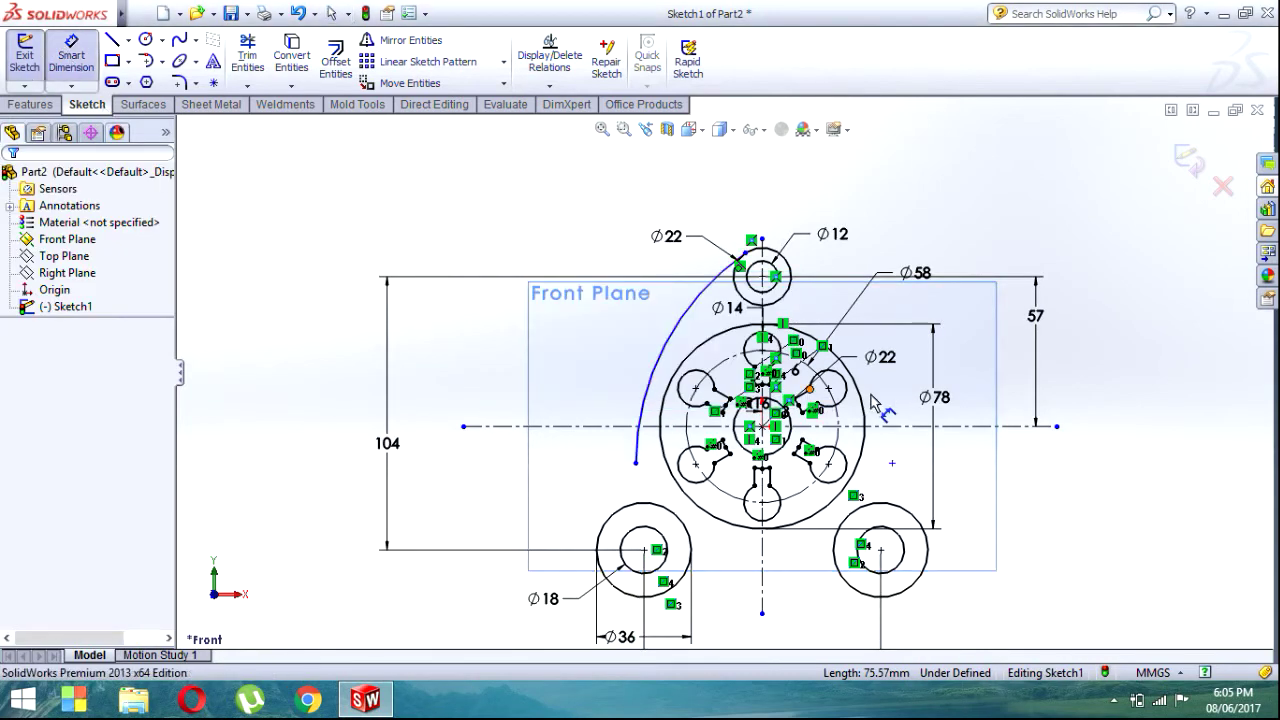
Step: Give the tangent arc an R164 radius and drag its lower end left of the Ø78 disc
{"action": "left_click", "coordinate": [674, 336]}
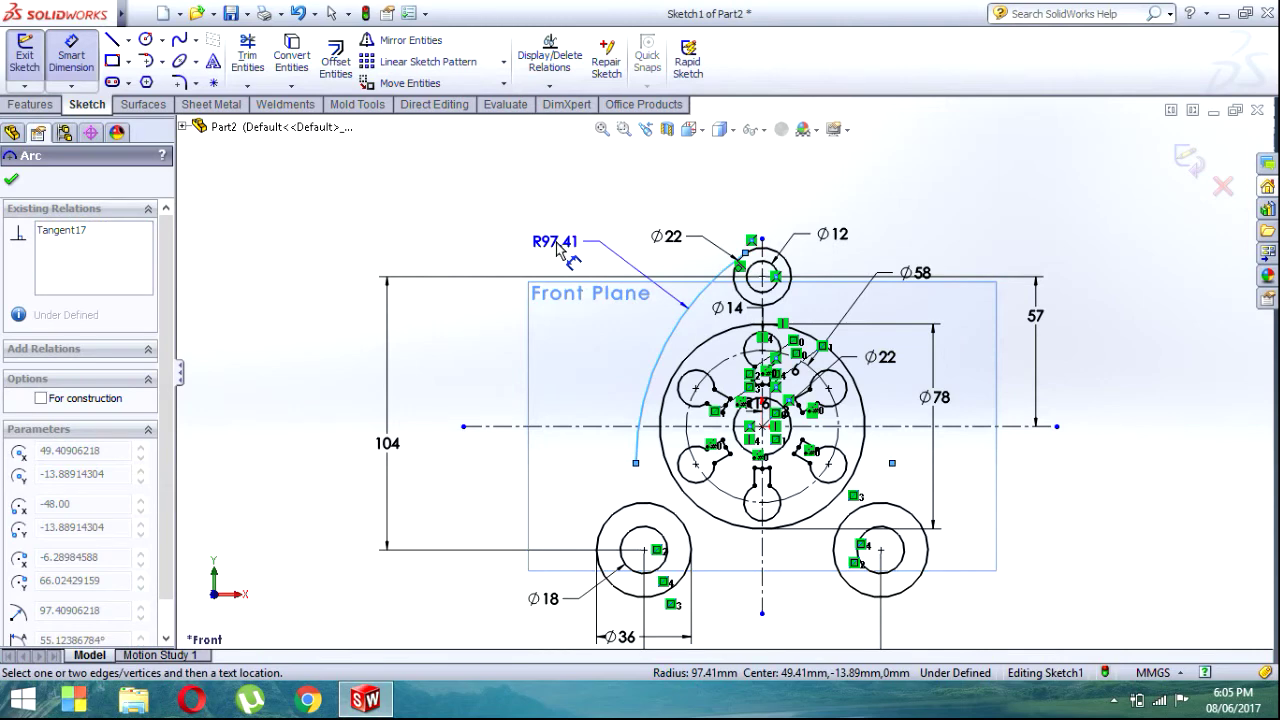
{"action": "left_click", "coordinate": [558, 248]}
{"action": "type", "text": "82"}
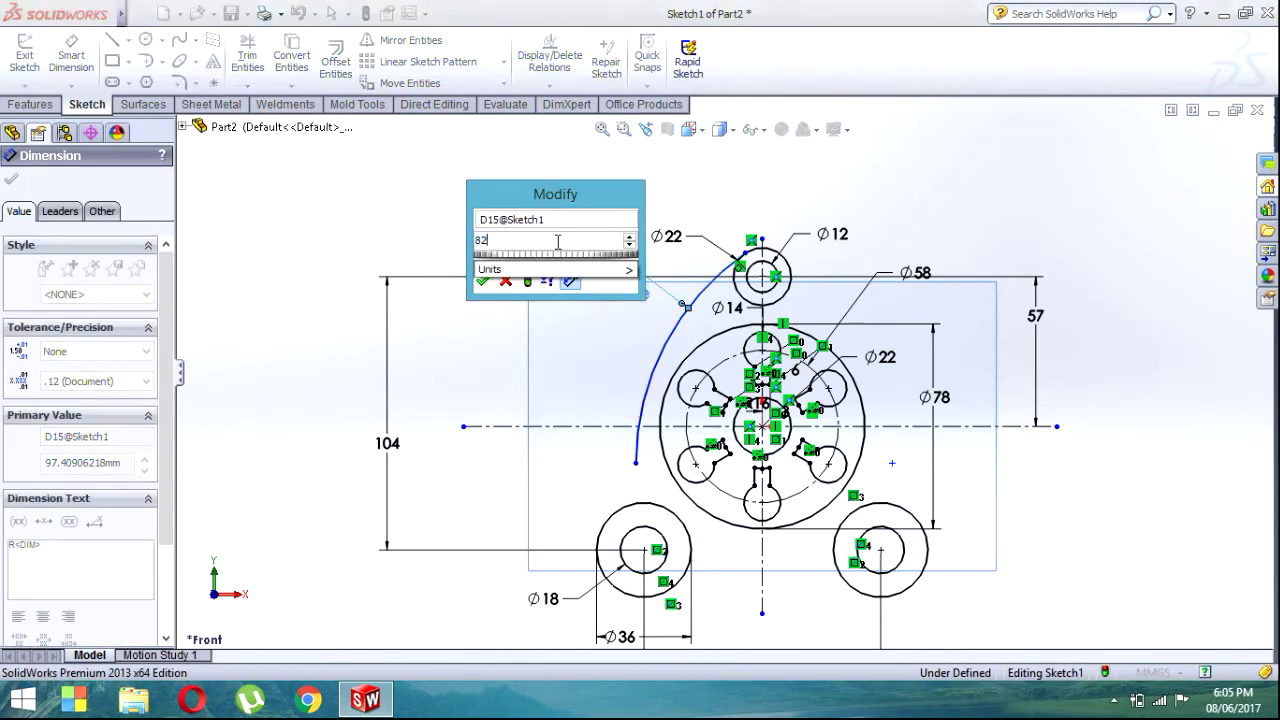
{"action": "key", "text": "Return"}
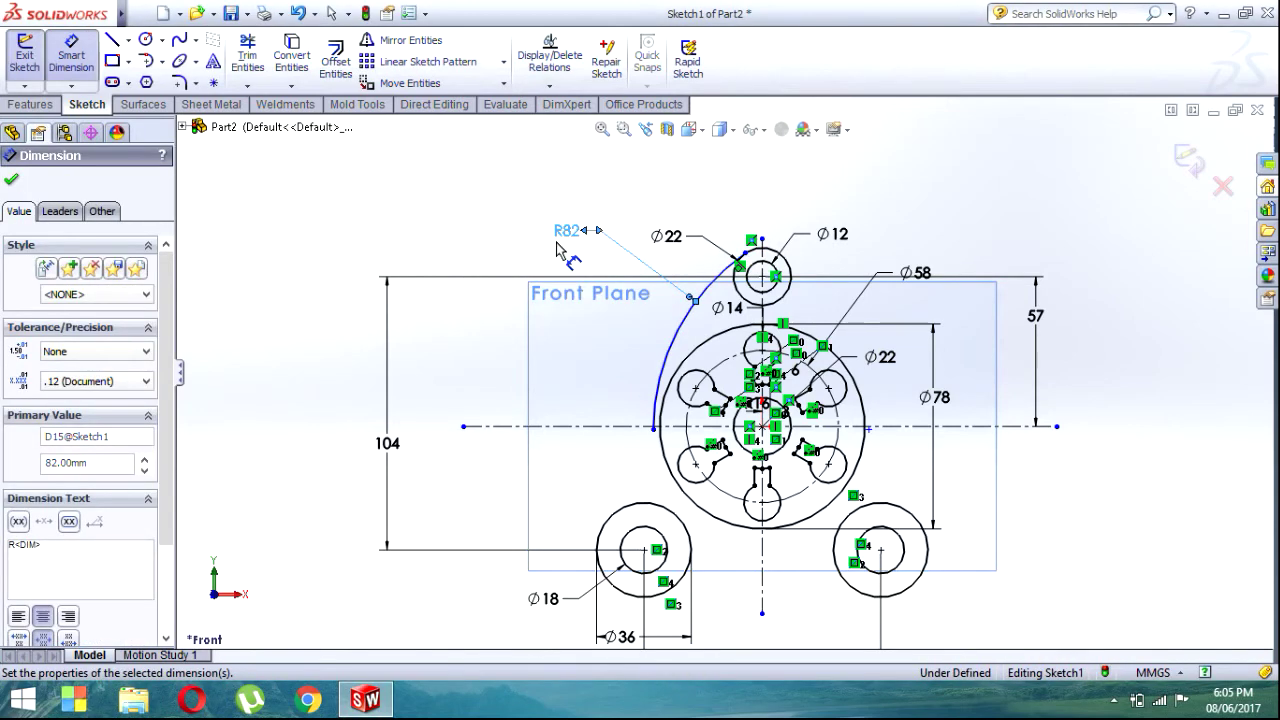
{"action": "key", "text": "ctrl+z"}
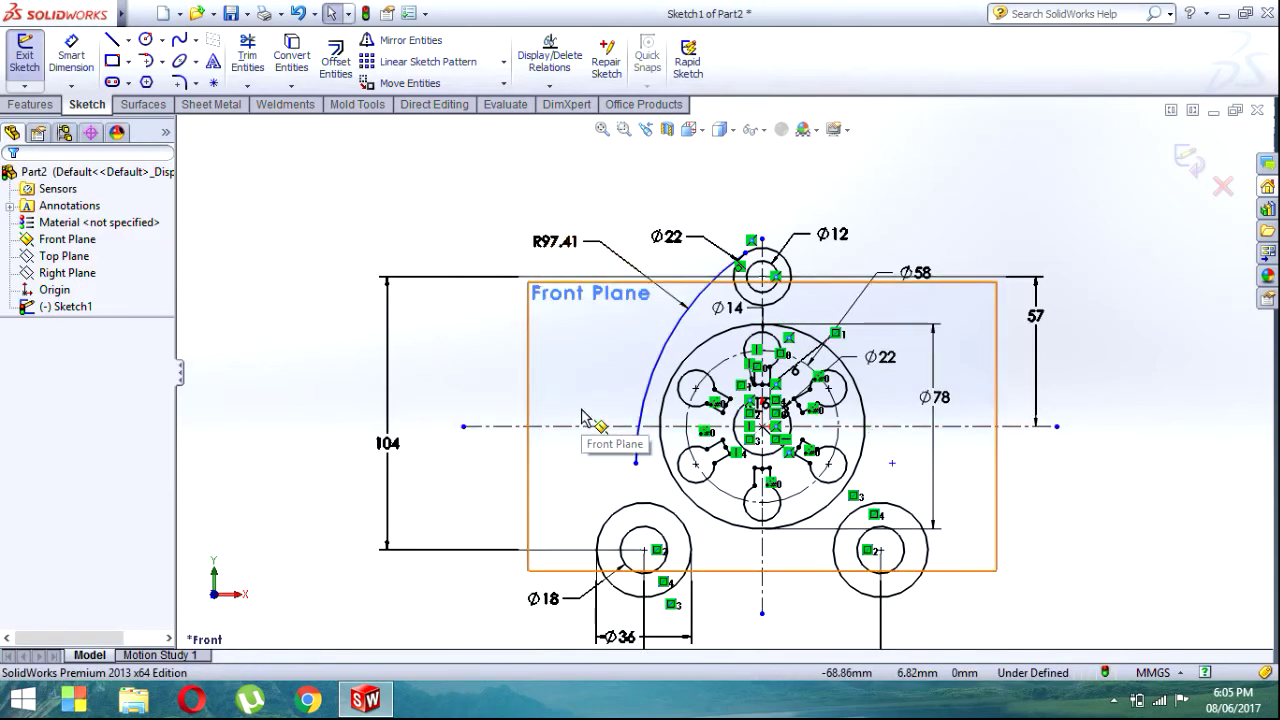
{"action": "double_click", "coordinate": [566, 241]}
{"action": "type", "text": "82*"}
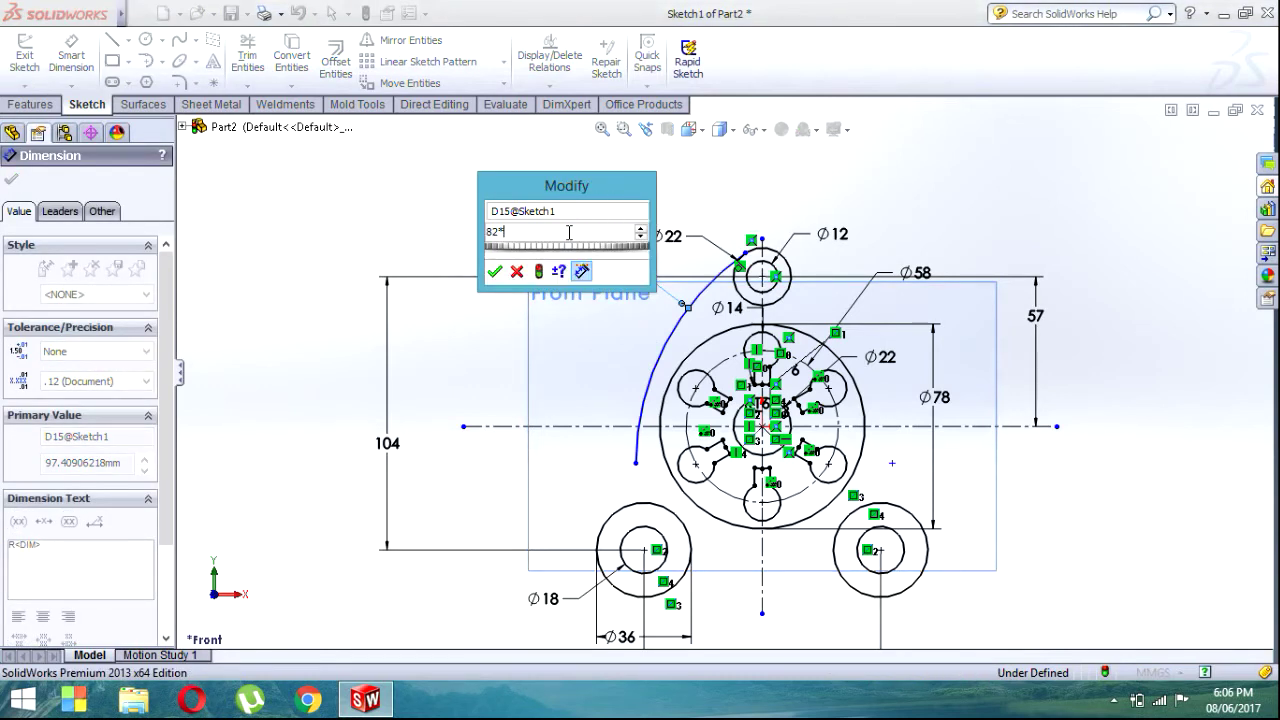
{"action": "type", "text": "92"}
{"action": "key", "text": "Escape"}
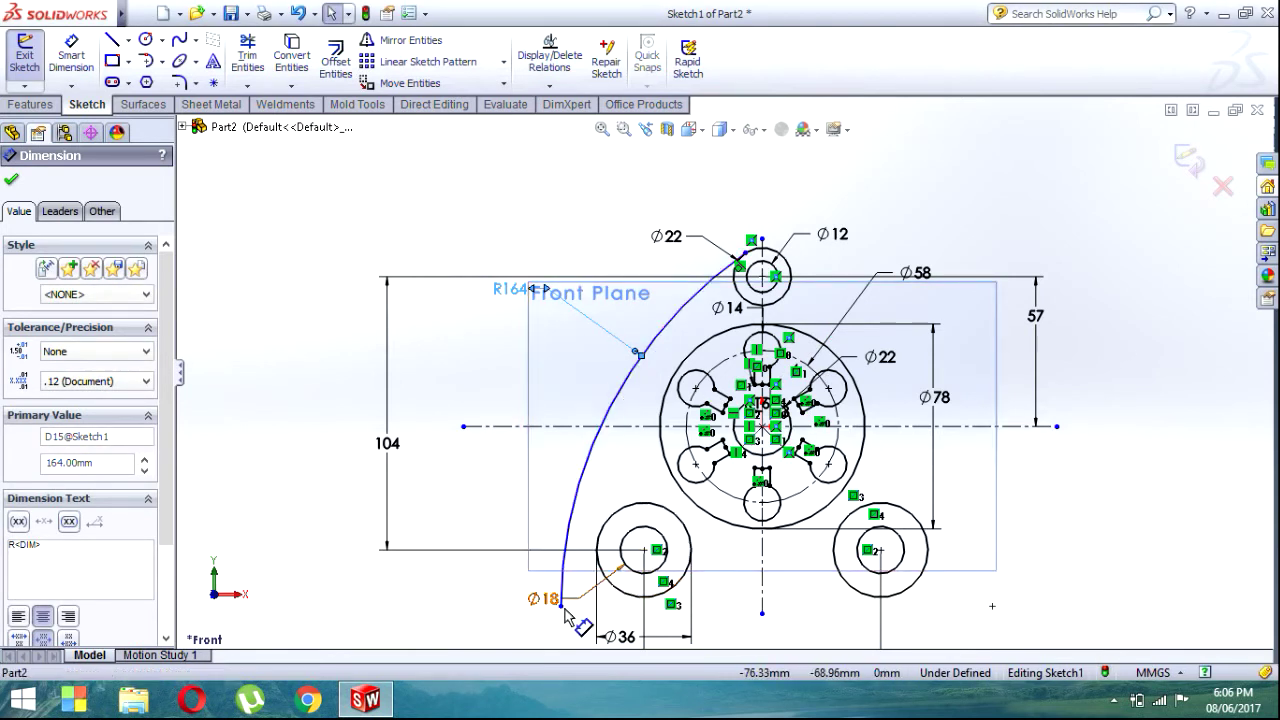
{"action": "left_click_drag", "start_coordinate": [566, 620], "coordinate": [590, 612]}
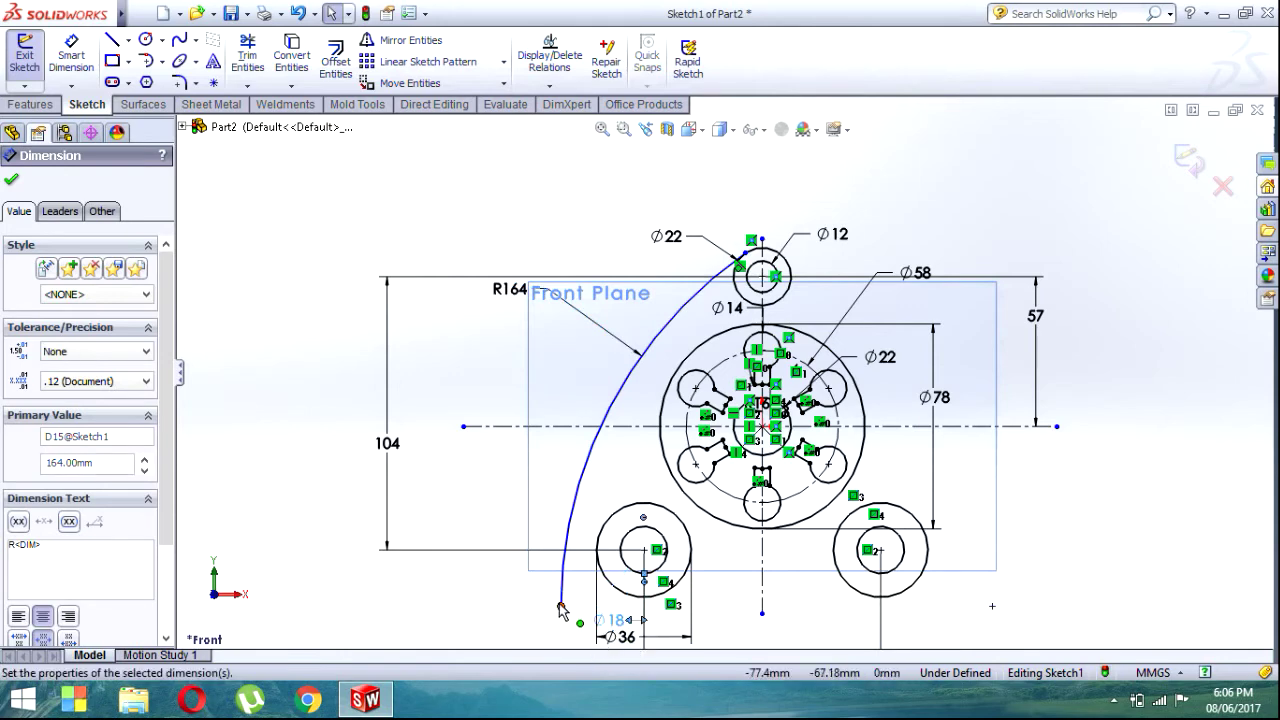
{"action": "mouse_move", "coordinate": [561, 605]}
{"action": "left_mouse_down"}
{"action": "mouse_move", "coordinate": [592, 595]}
{"action": "mouse_move", "coordinate": [627, 483]}
{"action": "left_mouse_up"}
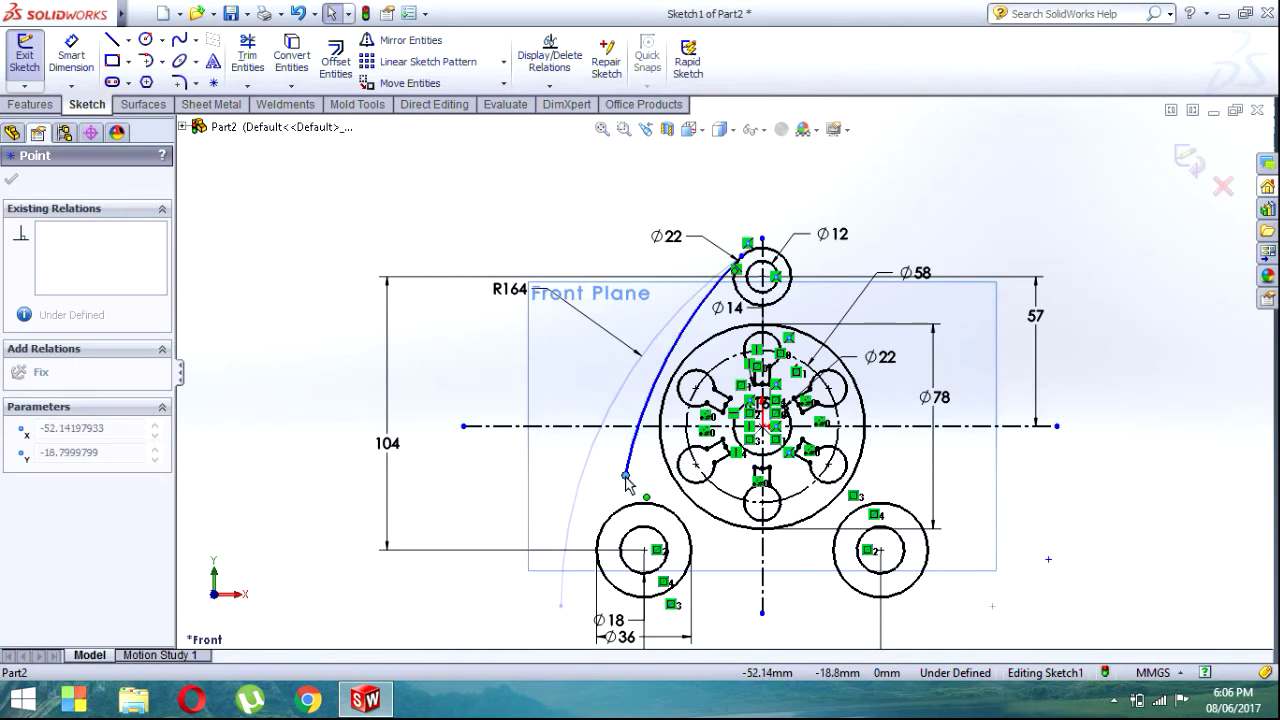
Step: Draw a circle left of the disc and dimension it Ø40
{"action": "left_click", "coordinate": [146, 39]}
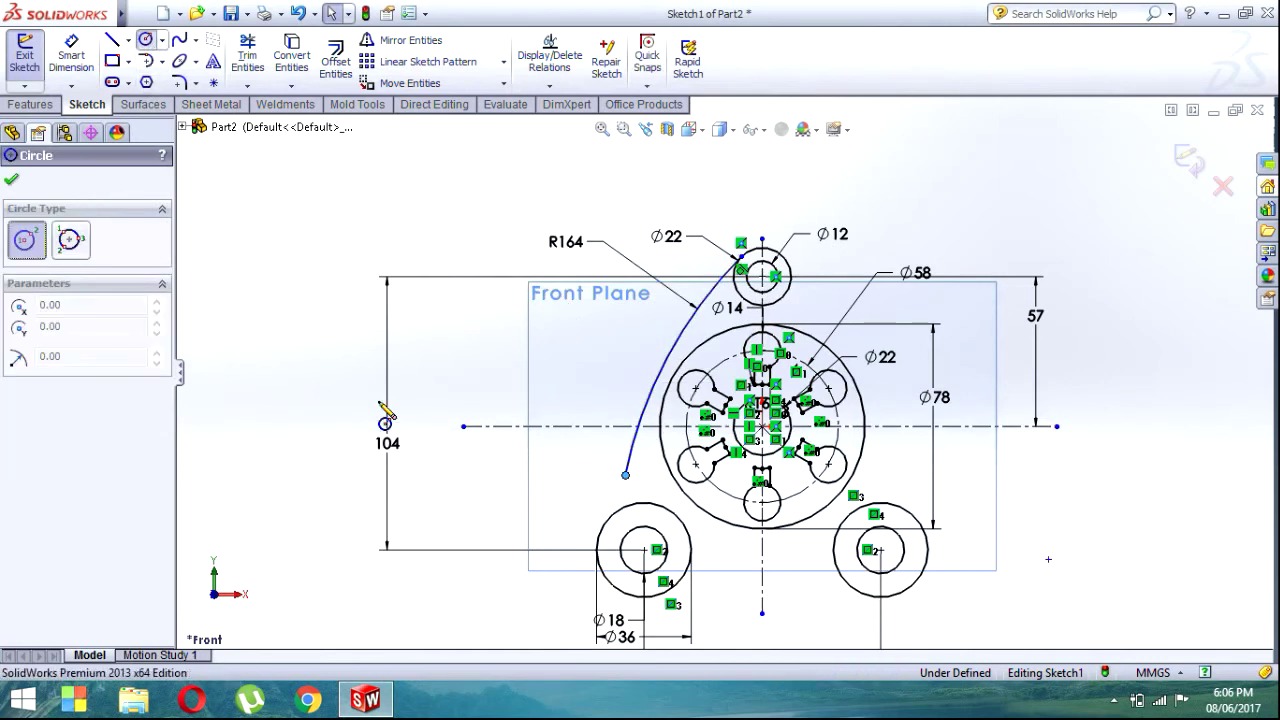
{"action": "left_click", "coordinate": [558, 475]}
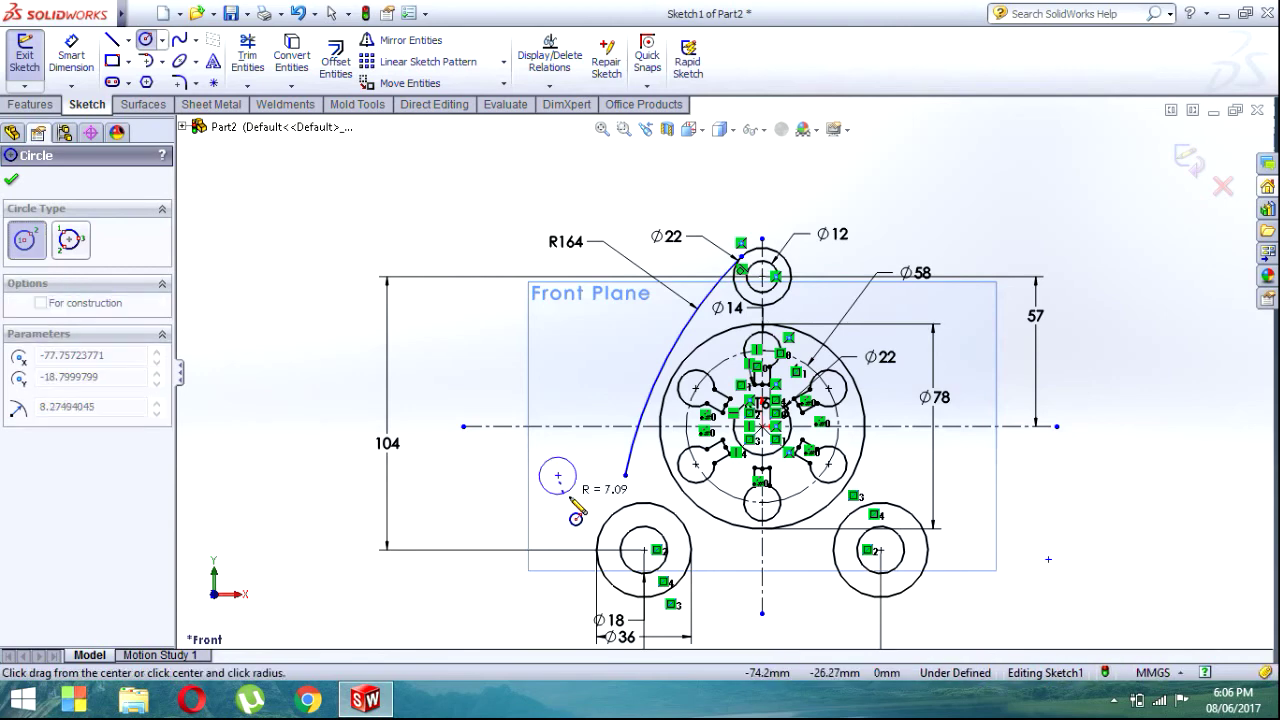
{"action": "left_click", "coordinate": [575, 492]}
{"action": "left_click", "coordinate": [85, 57]}
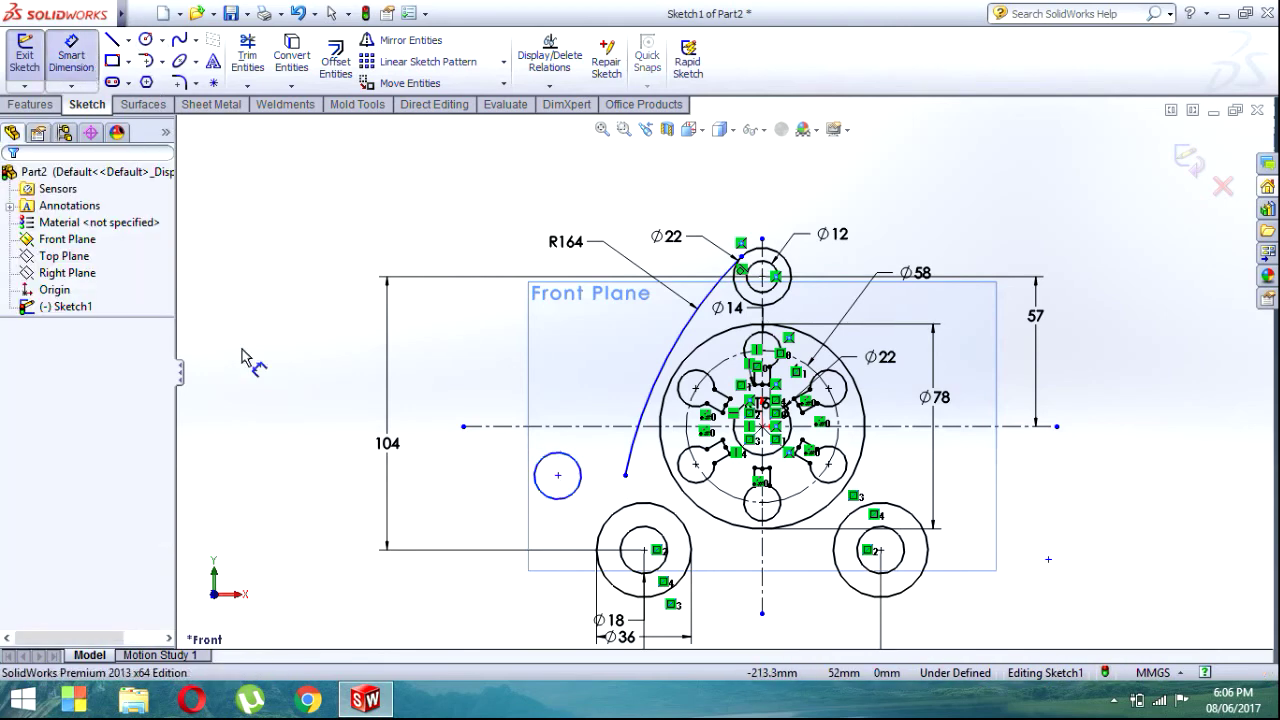
{"action": "left_click", "coordinate": [537, 463]}
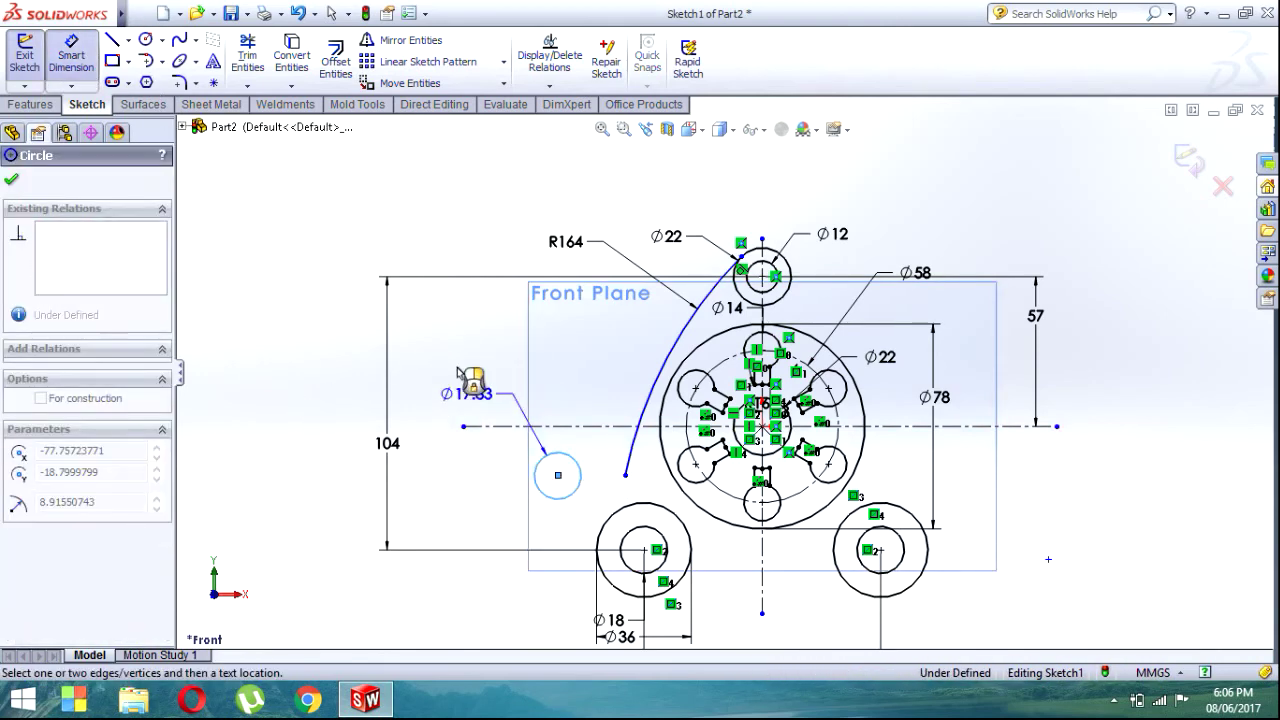
{"action": "left_click", "coordinate": [460, 373]}
{"action": "type", "text": "40"}
{"action": "key", "text": "Return"}
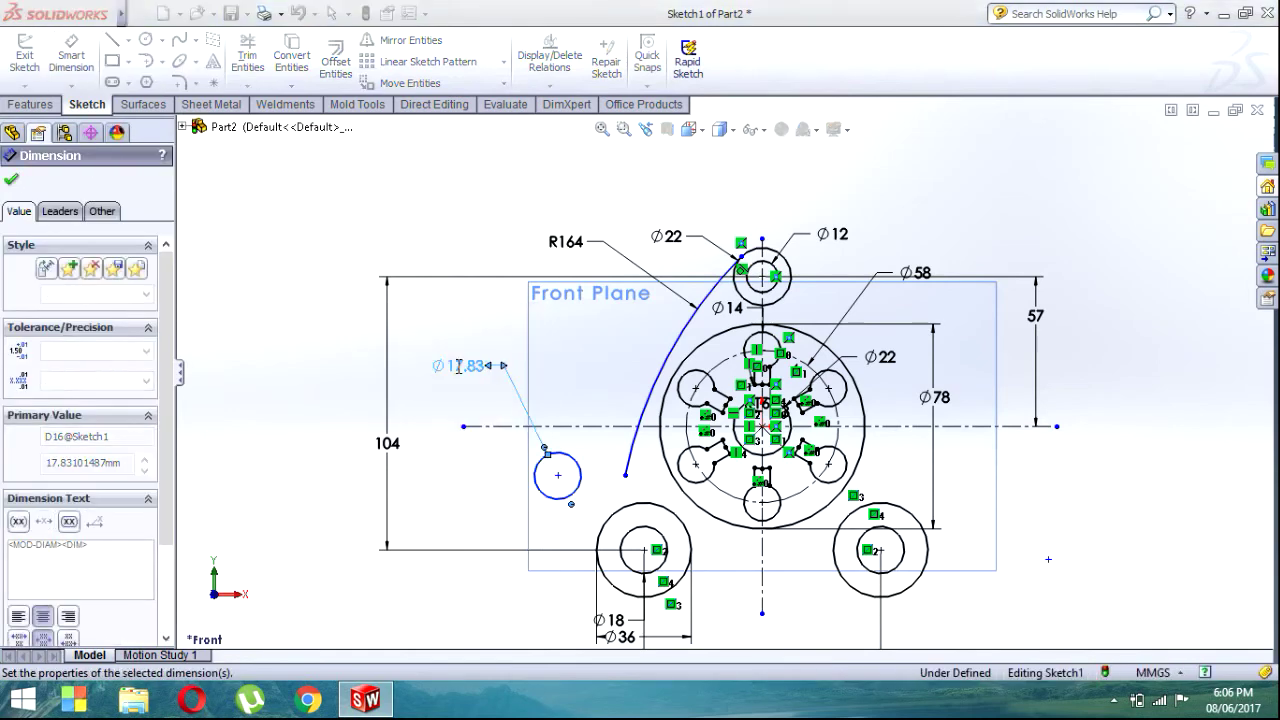
{"action": "left_click", "coordinate": [11, 179]}
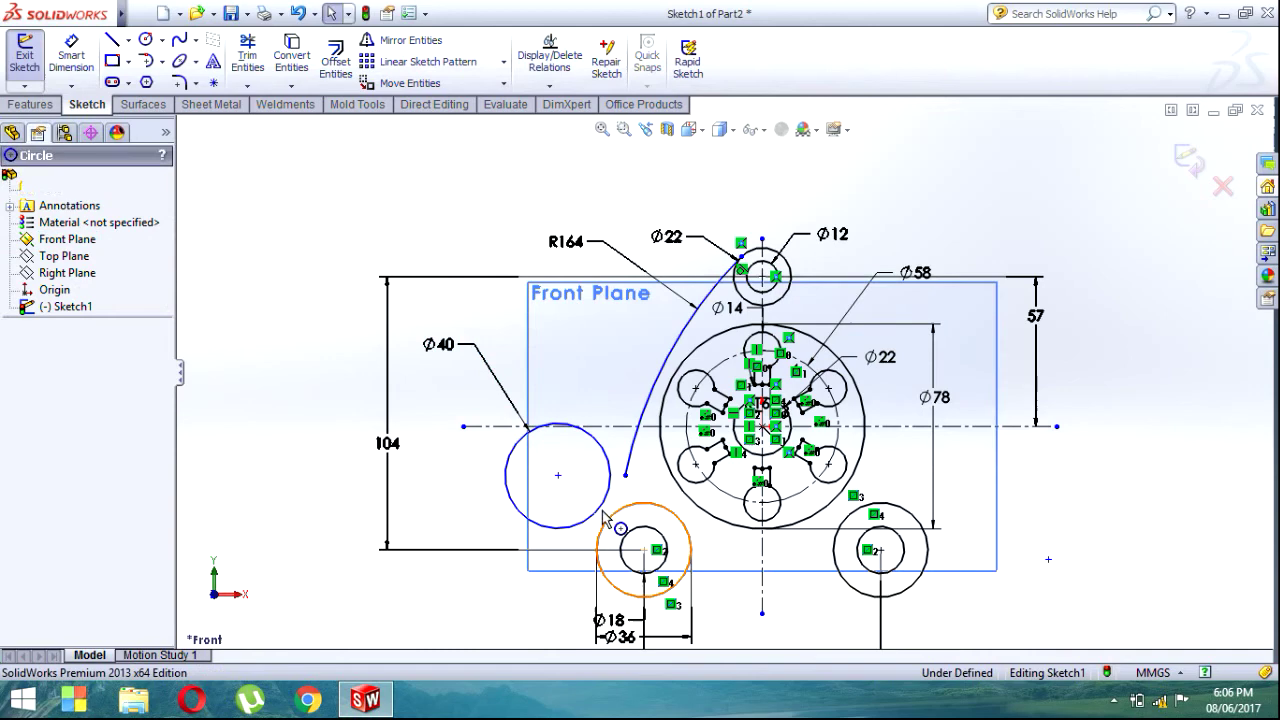
Step: Make the Ø40 circle tangent to the lower-left Ø36 circle and the R164 arc
{"action": "left_click", "coordinate": [604, 518]}
{"action": "left_click", "coordinate": [598, 508], "text": "ctrl"}
{"action": "left_click", "coordinate": [20, 507]}
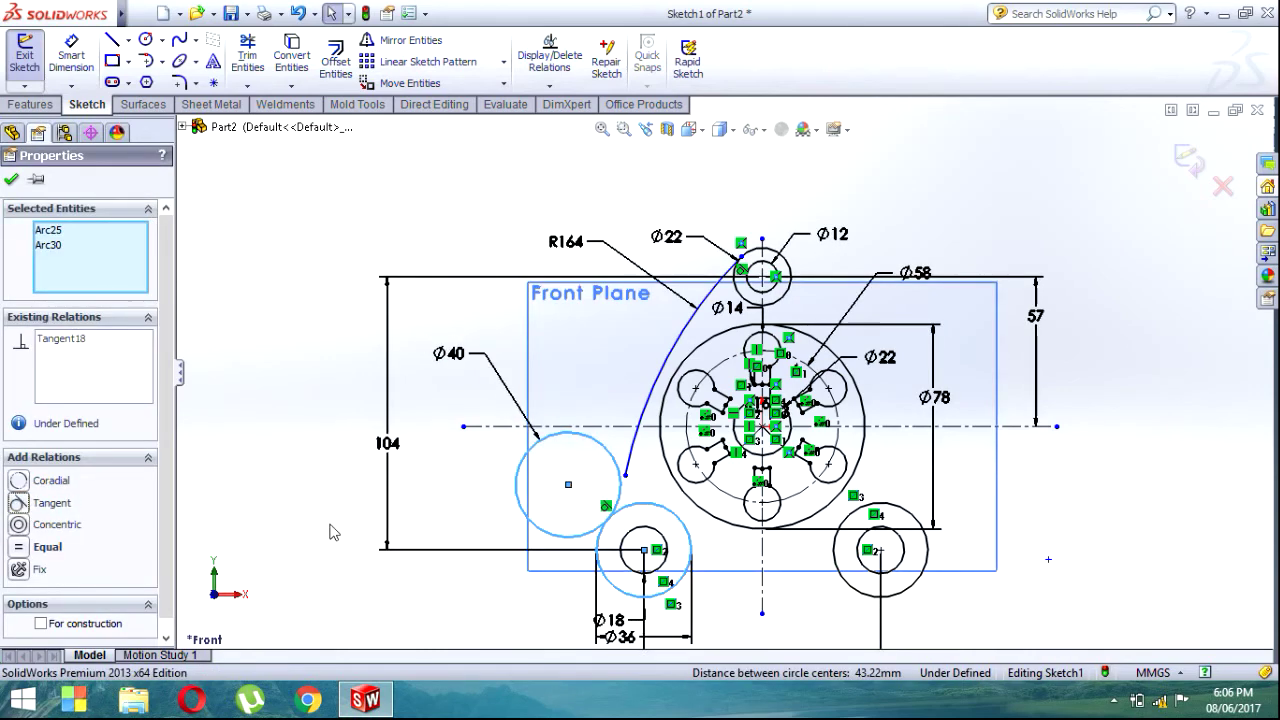
{"action": "left_click", "coordinate": [614, 462]}
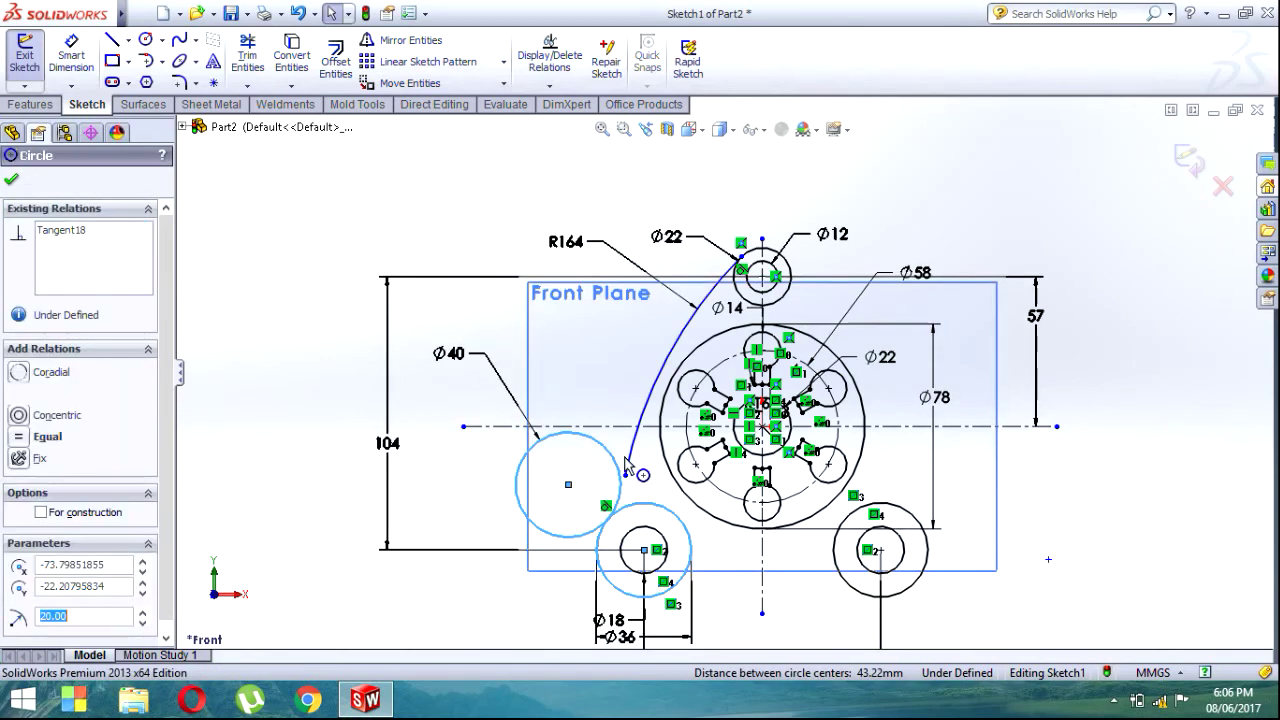
{"action": "left_click", "coordinate": [622, 468]}
{"action": "left_click", "coordinate": [620, 476], "text": "ctrl"}
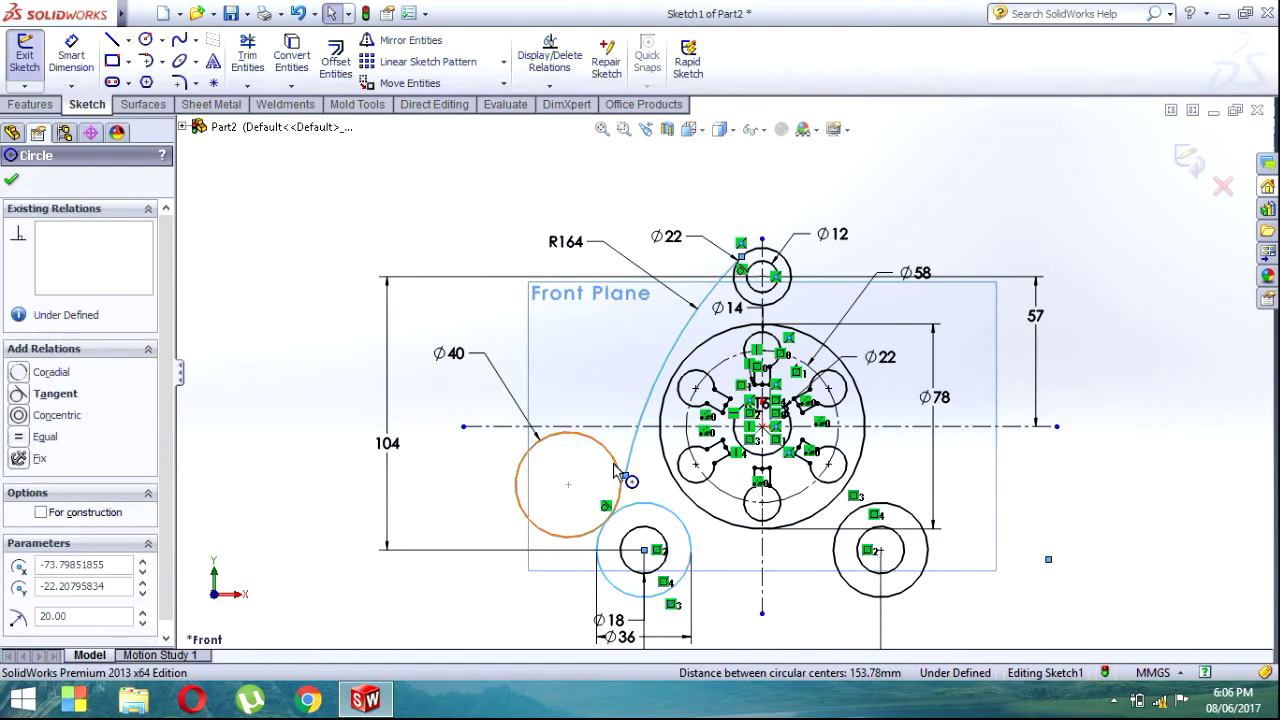
{"action": "left_click", "coordinate": [618, 480], "text": "ctrl"}
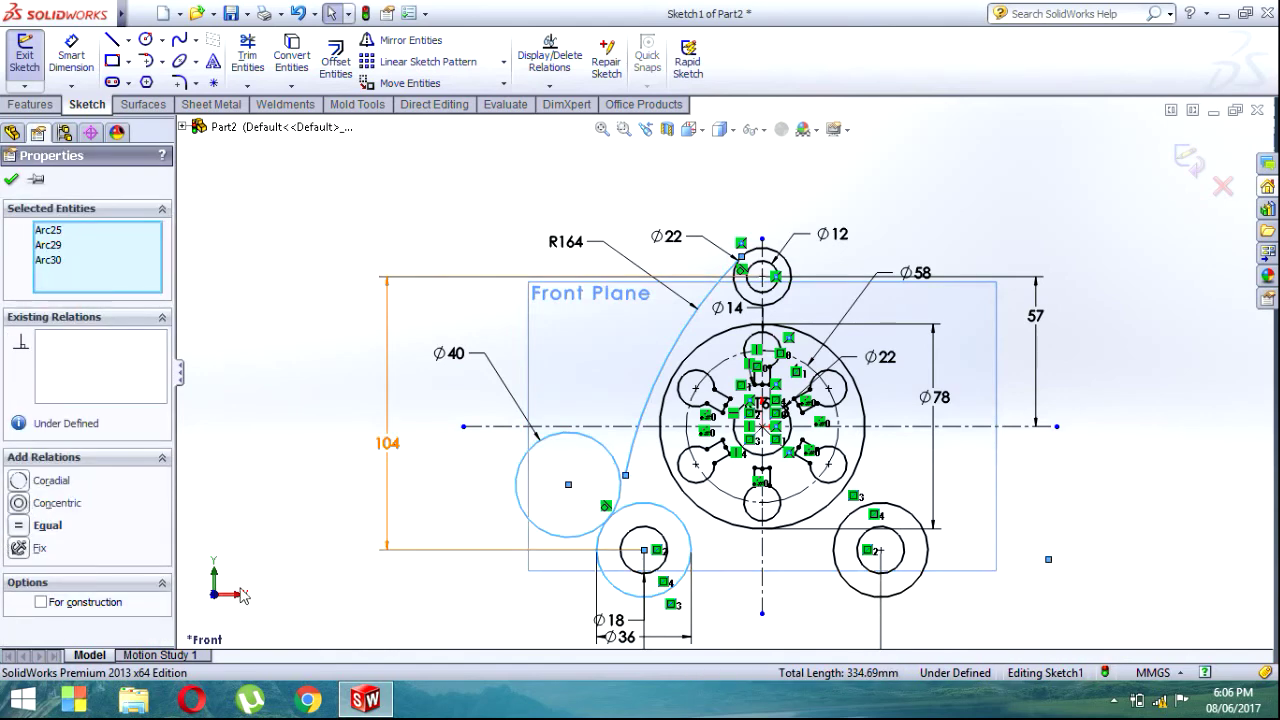
{"action": "left_click", "coordinate": [372, 601]}
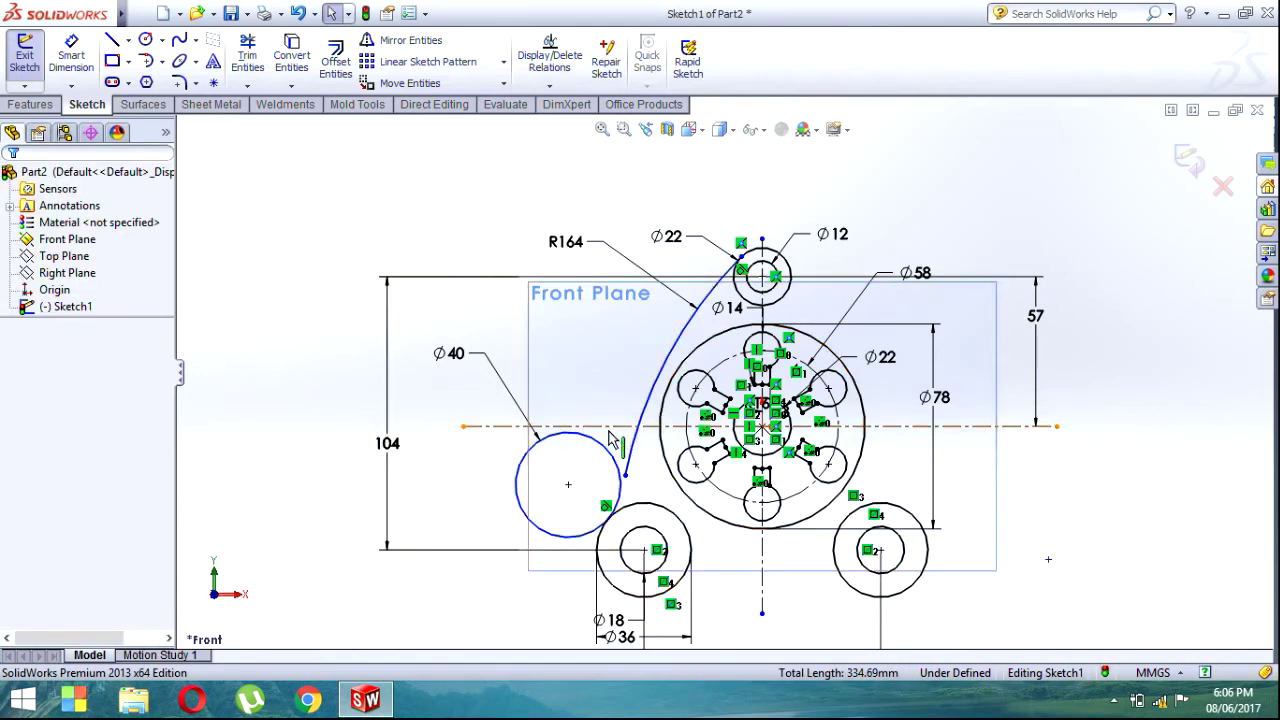
{"action": "left_click", "coordinate": [636, 452]}
{"action": "left_click", "coordinate": [618, 462], "text": "ctrl"}
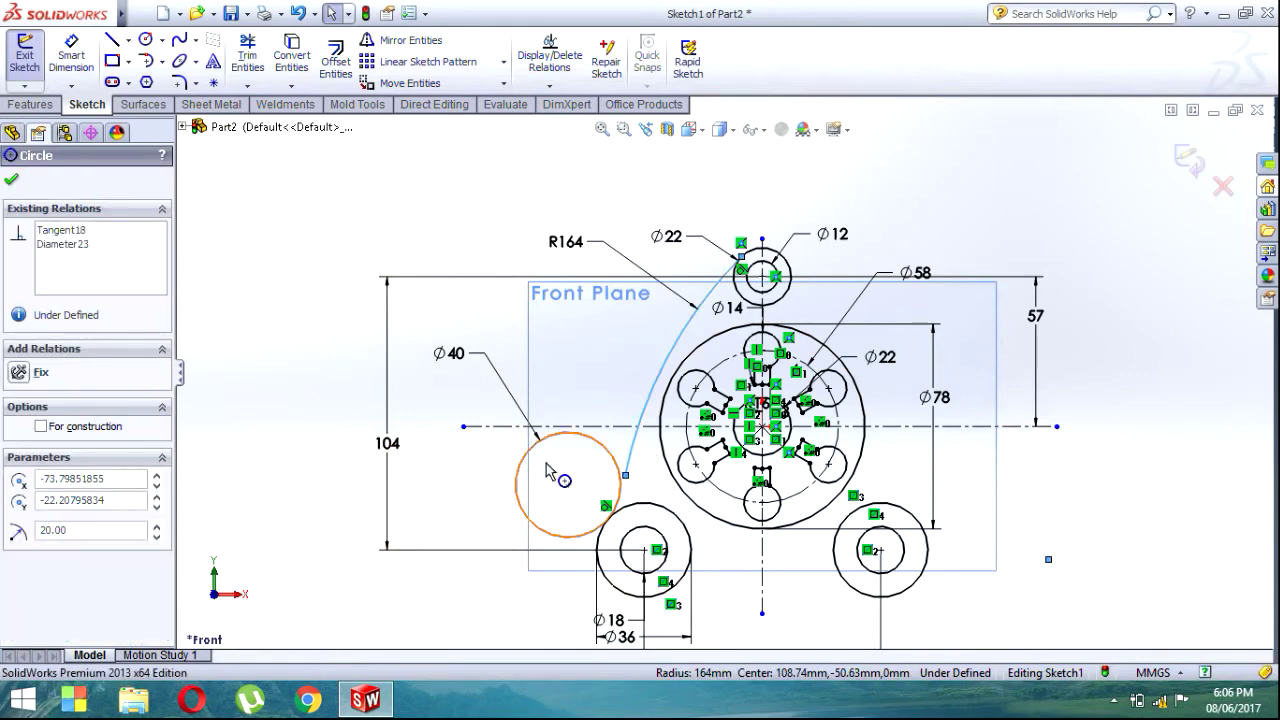
{"action": "left_click", "coordinate": [68, 505]}
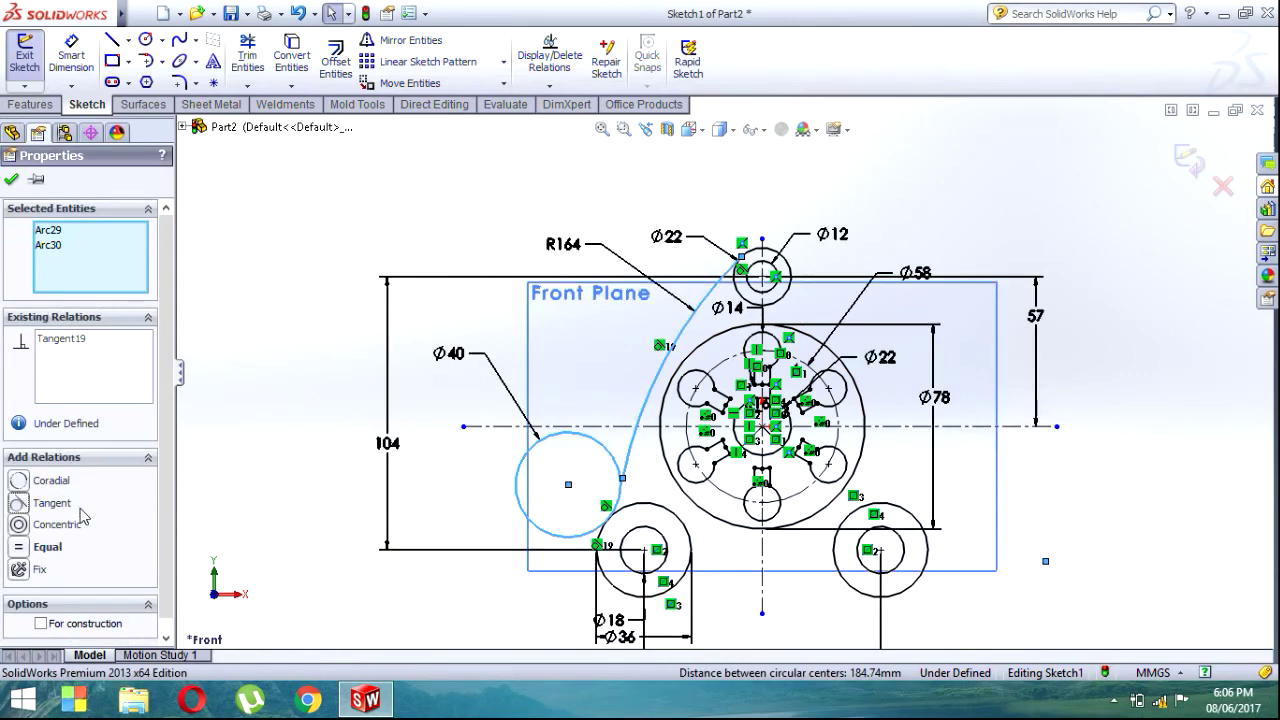
{"action": "left_click", "coordinate": [296, 614]}
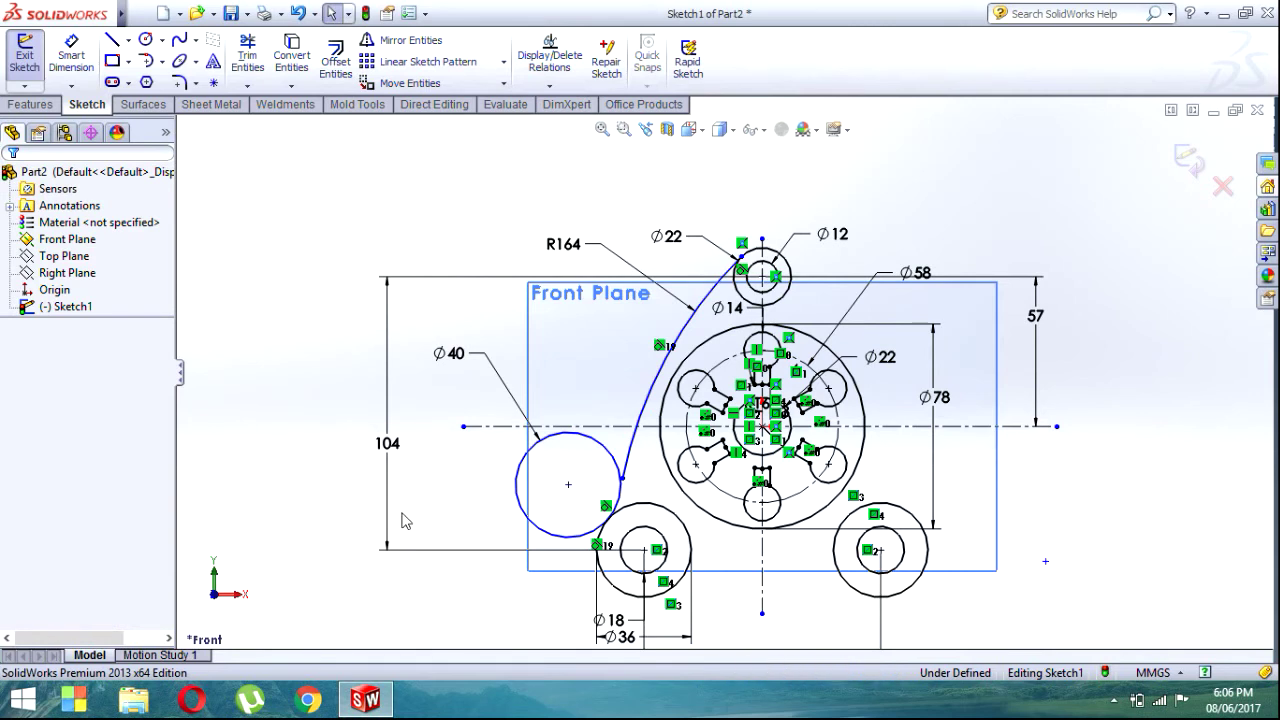
Step: Confirm the R164 arc radius stays at 164 mm
{"action": "left_click", "coordinate": [86, 66]}
{"action": "double_click", "coordinate": [556, 255]}
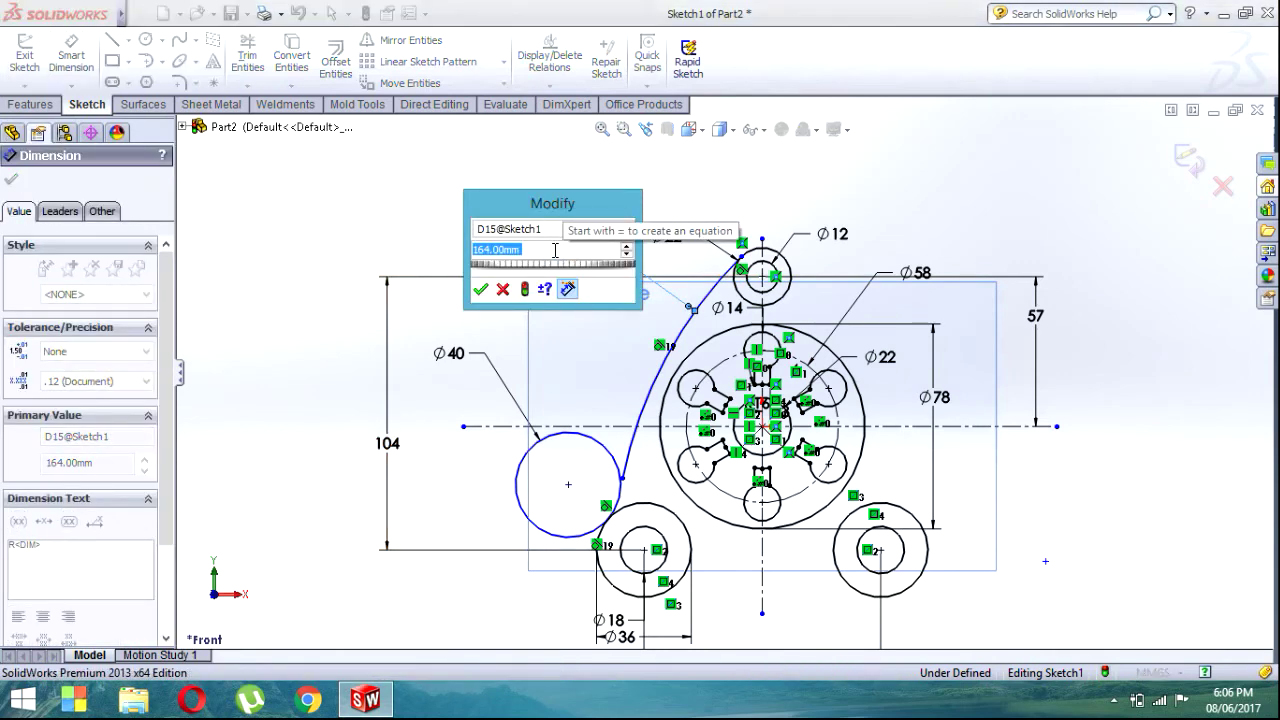
{"action": "left_click", "coordinate": [481, 289]}
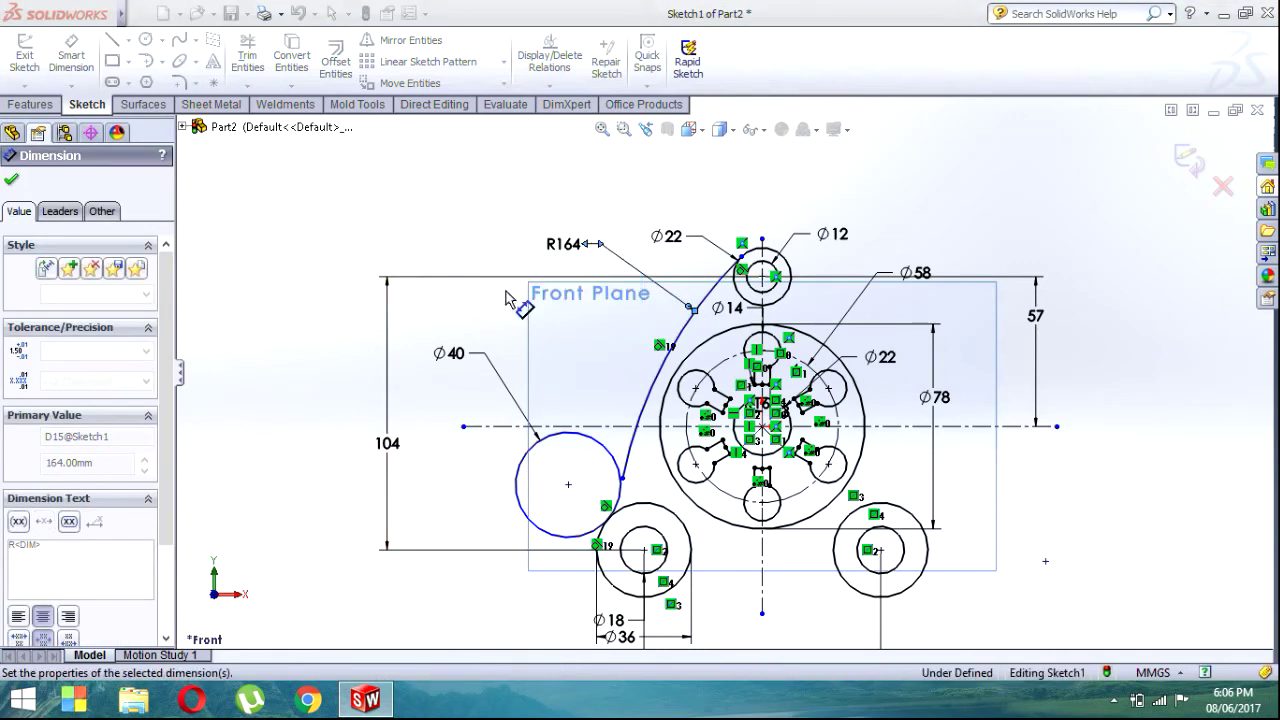
{"action": "scroll", "coordinate": [600, 500], "scroll_direction": "down", "scroll_amount": 2}
{"action": "scroll", "coordinate": [686, 443], "scroll_direction": "down", "scroll_amount": 3}
{"action": "scroll", "coordinate": [676, 446], "scroll_direction": "down", "scroll_amount": 3}
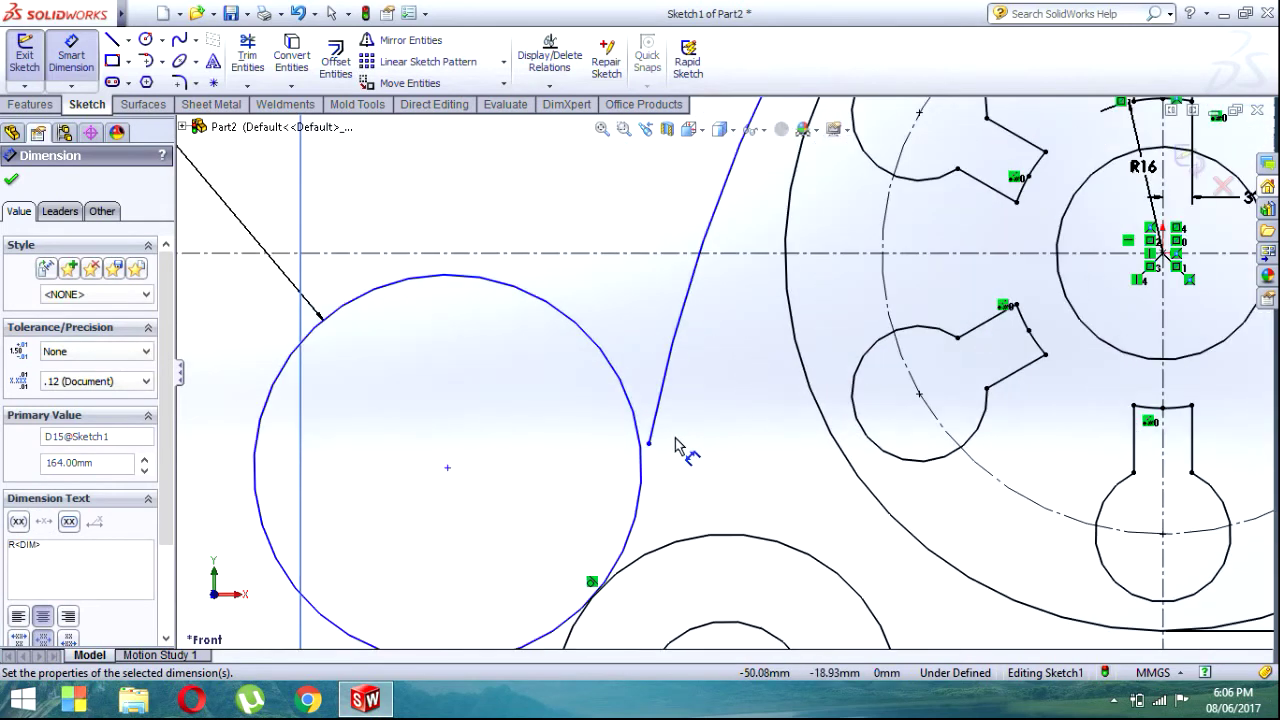
Step: Select the R164 arc's free lower endpoint to check its position
{"action": "left_click", "coordinate": [650, 447]}
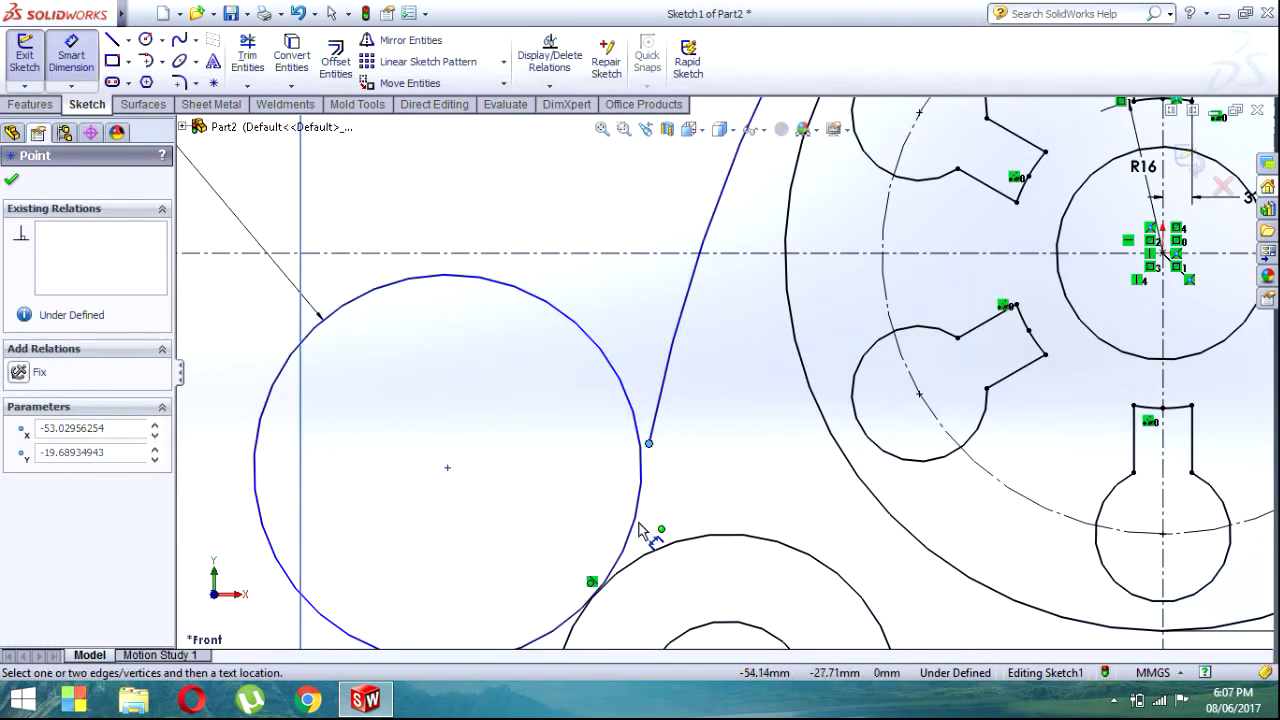
{"action": "left_click", "coordinate": [649, 444]}
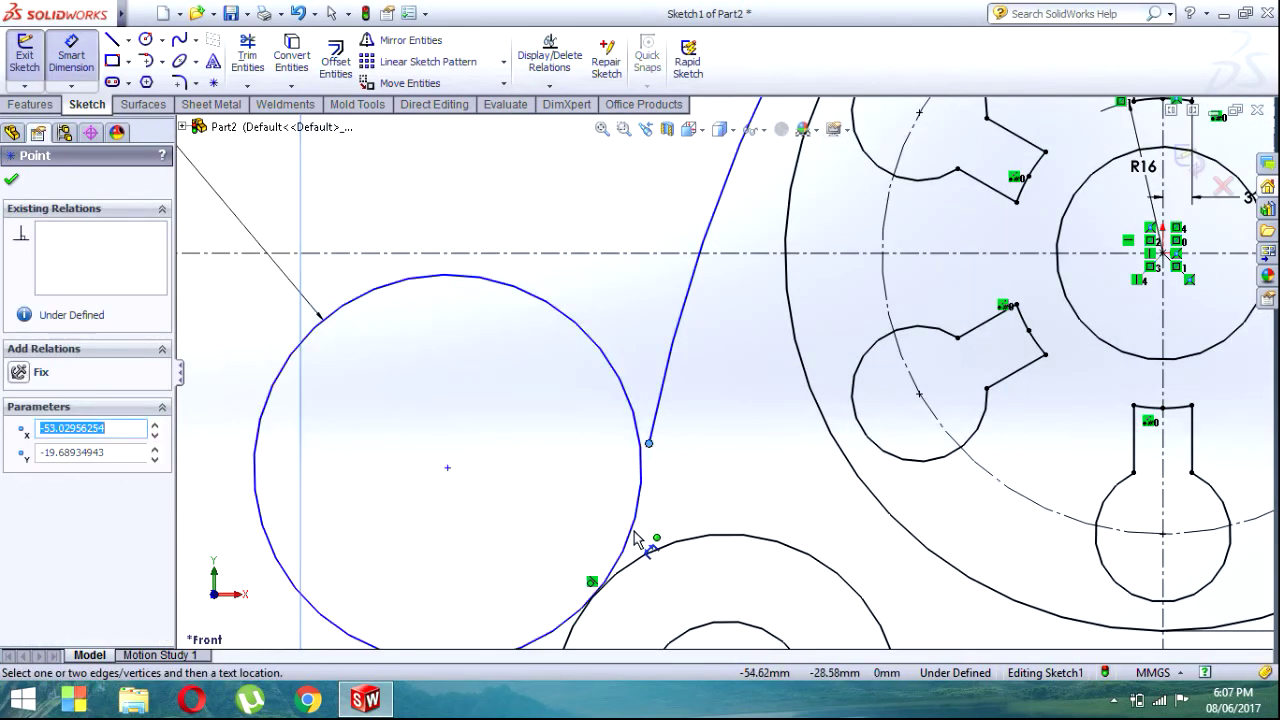
{"action": "left_click", "coordinate": [11, 181]}
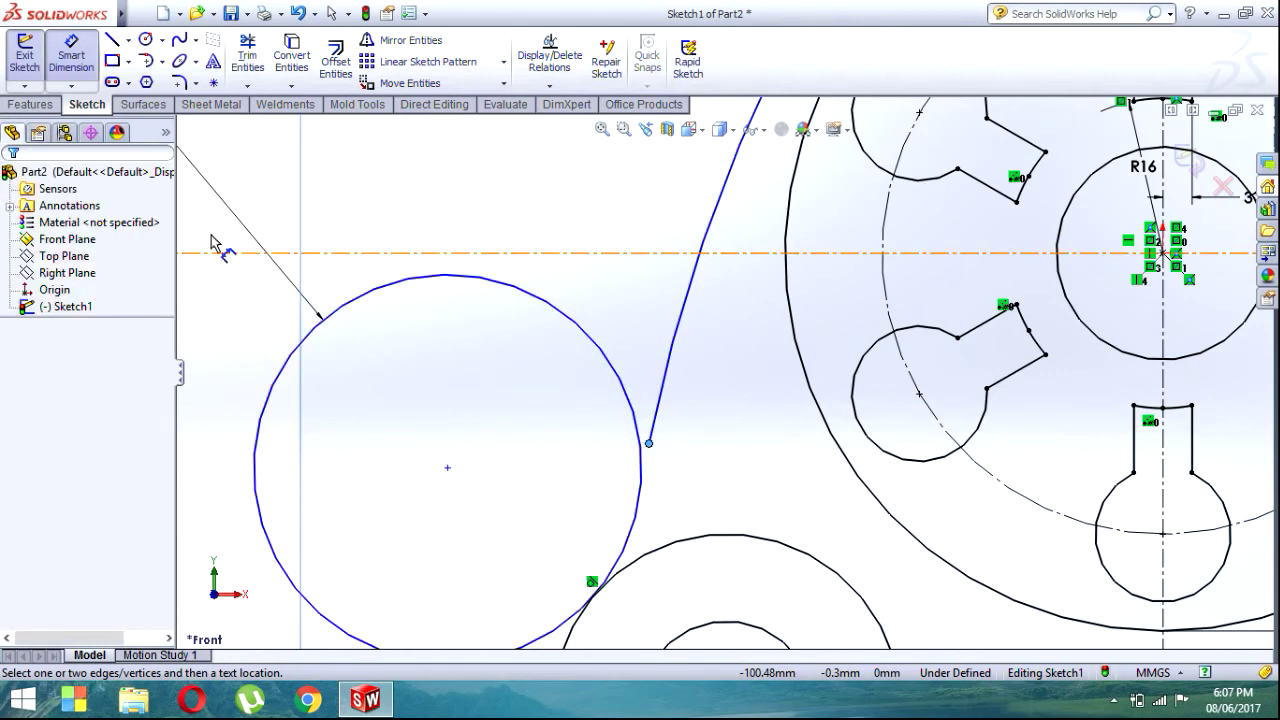
{"action": "left_click", "coordinate": [650, 445]}
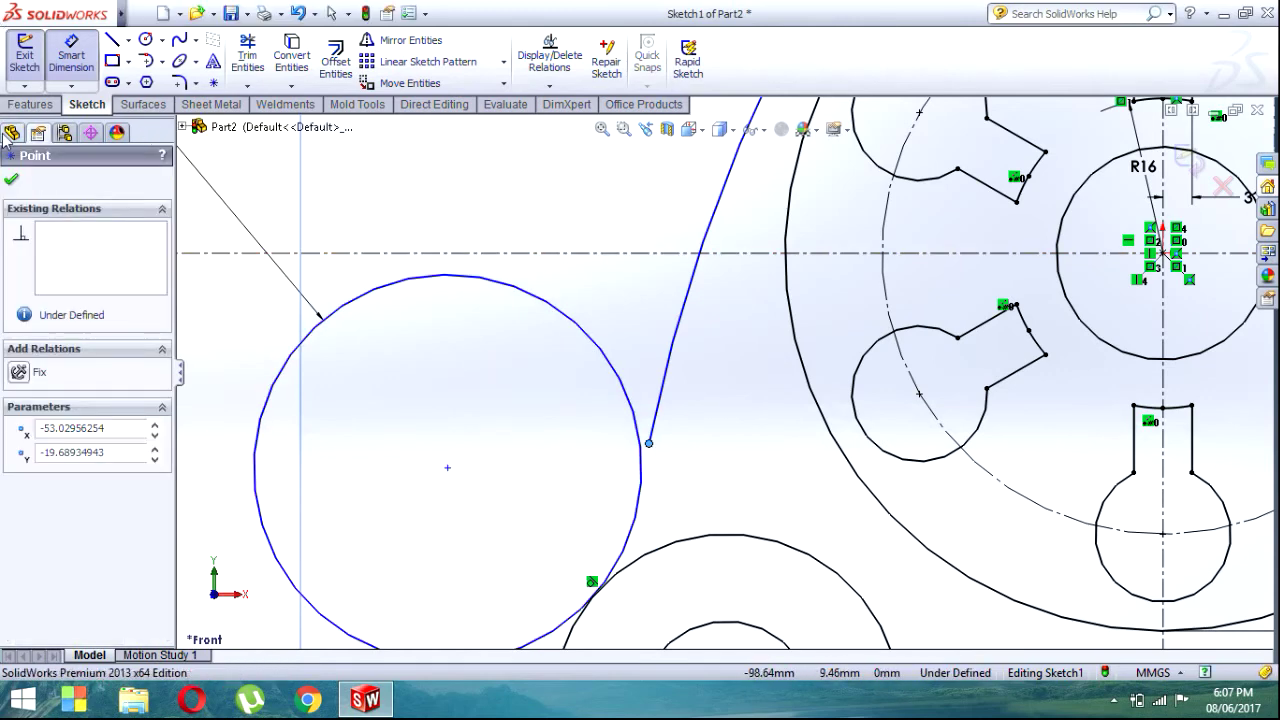
{"action": "left_click", "coordinate": [14, 181]}
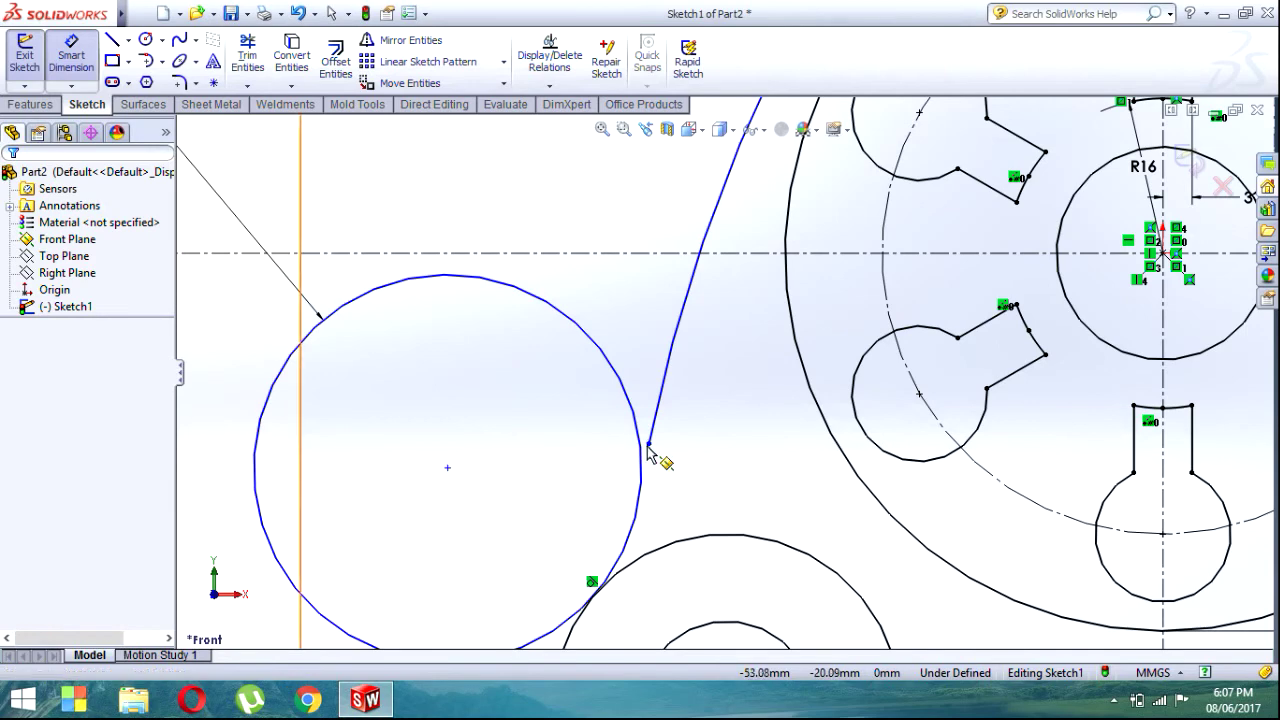
{"action": "key", "text": "Escape"}
Step: Drag the arc's free end onto the Ø40 circle to make them coincident
{"action": "left_click_drag", "start_coordinate": [649, 444], "coordinate": [636, 517]}
{"action": "scroll", "coordinate": [760, 590], "scroll_direction": "up", "scroll_amount": 2}
{"action": "scroll", "coordinate": [762, 575], "scroll_direction": "up", "scroll_amount": 3}
{"action": "scroll", "coordinate": [762, 575], "scroll_direction": "up", "scroll_amount": 3}
{"action": "key", "text": "Escape"}
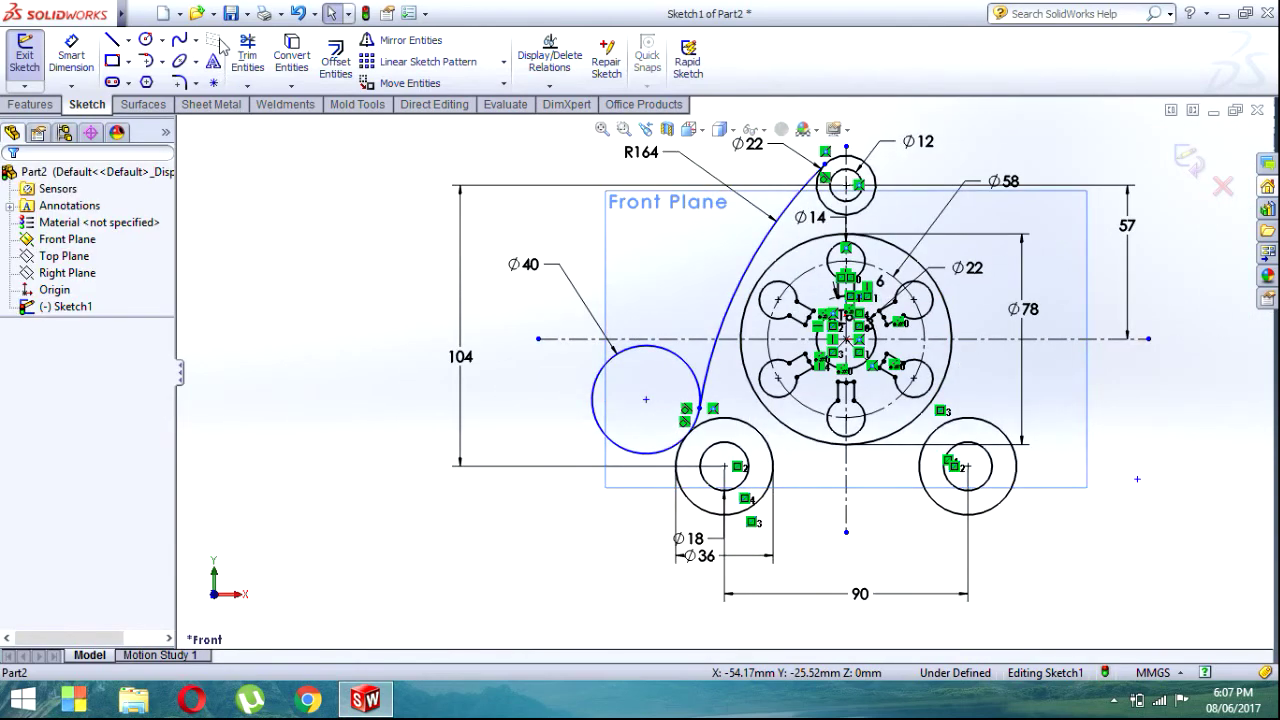
{"action": "left_click", "coordinate": [247, 55]}
Step: Trim away the inner part of the Ø40 circle
{"action": "left_click_drag", "start_coordinate": [535, 462], "coordinate": [602, 400]}
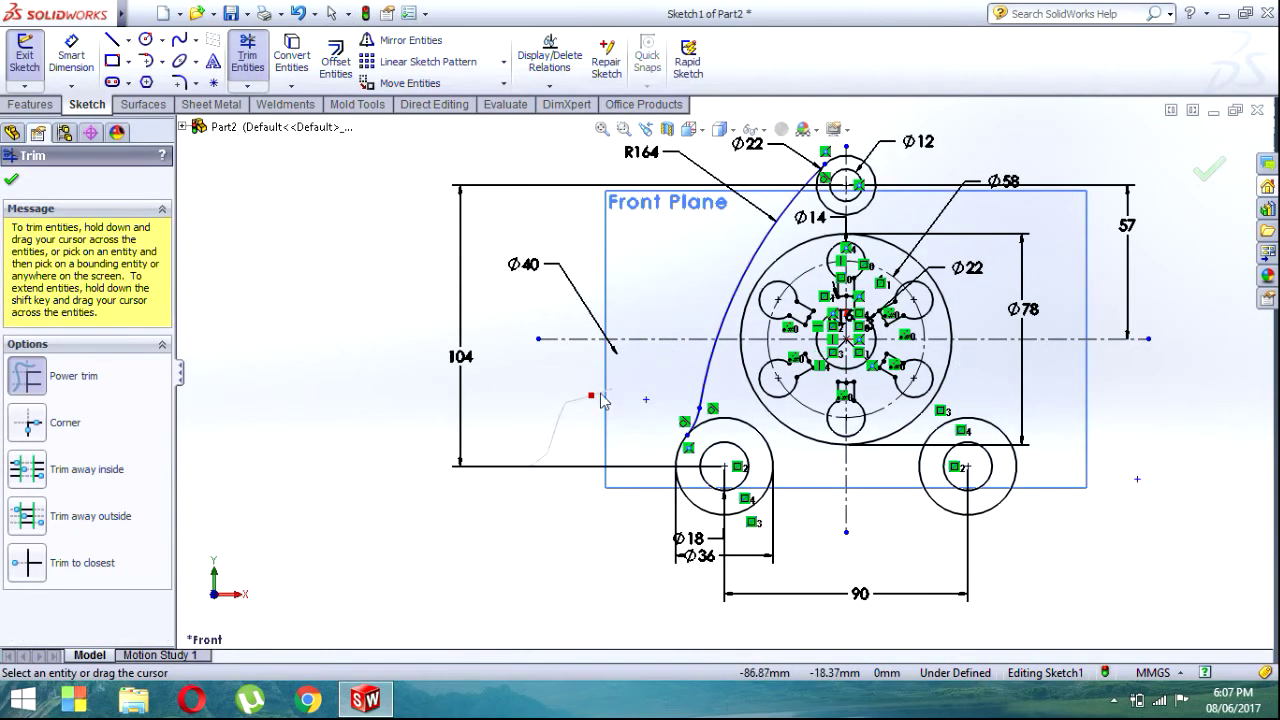
{"action": "key", "text": "Escape"}
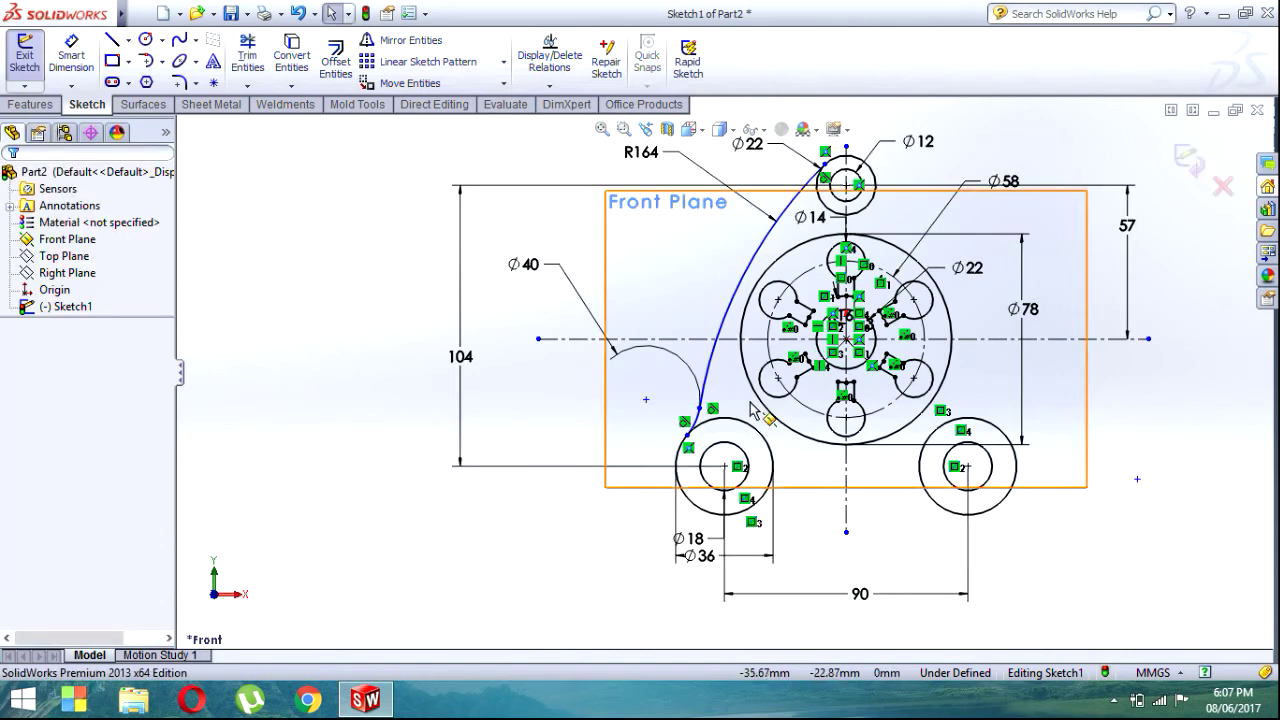
{"action": "middle_click_drag", "start_coordinate": [752, 410], "coordinate": [746, 409], "text": "ctrl"}
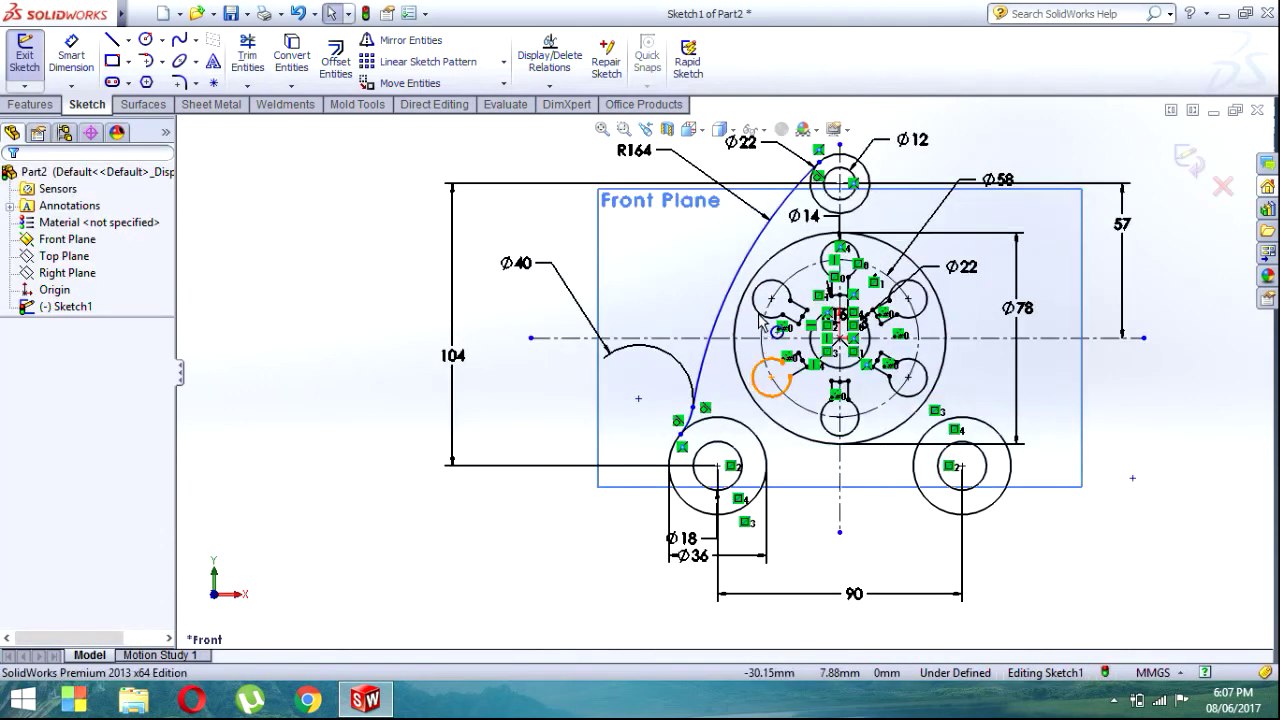
Step: Mirror the R164 arc and its blend arc across the vertical centreline Line1
{"action": "left_click", "coordinate": [723, 313]}
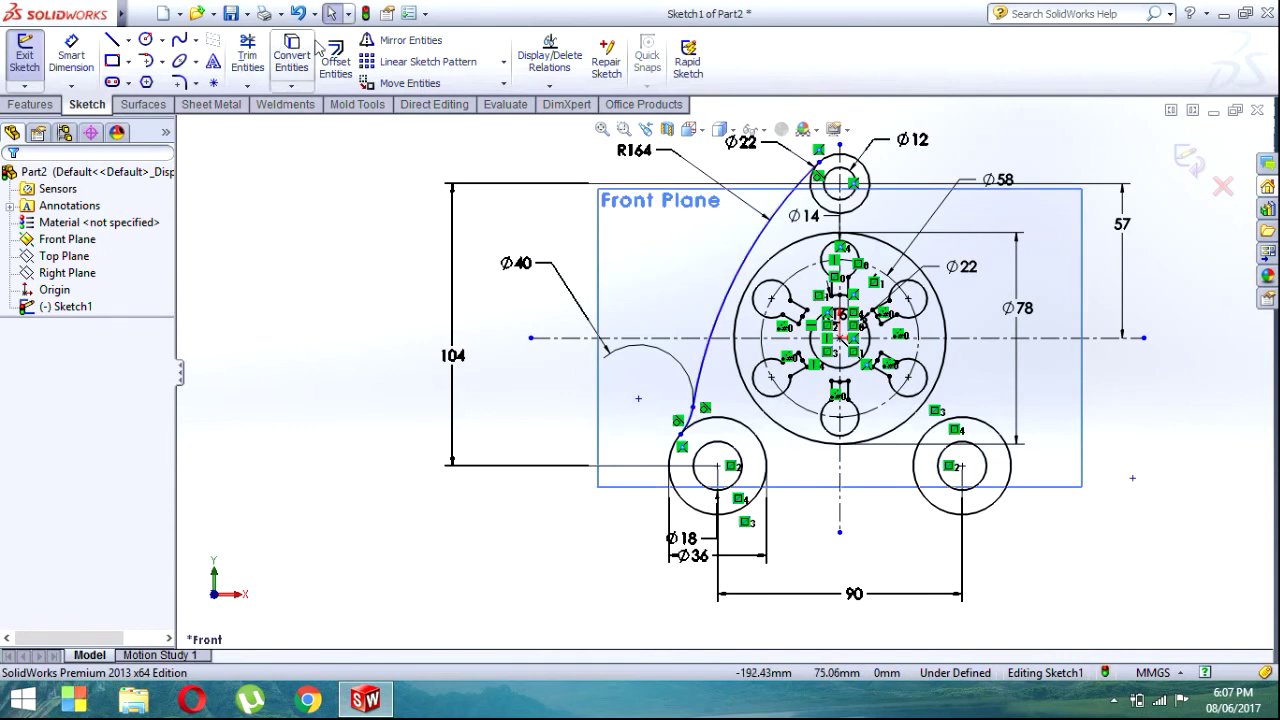
{"action": "left_click", "coordinate": [398, 40]}
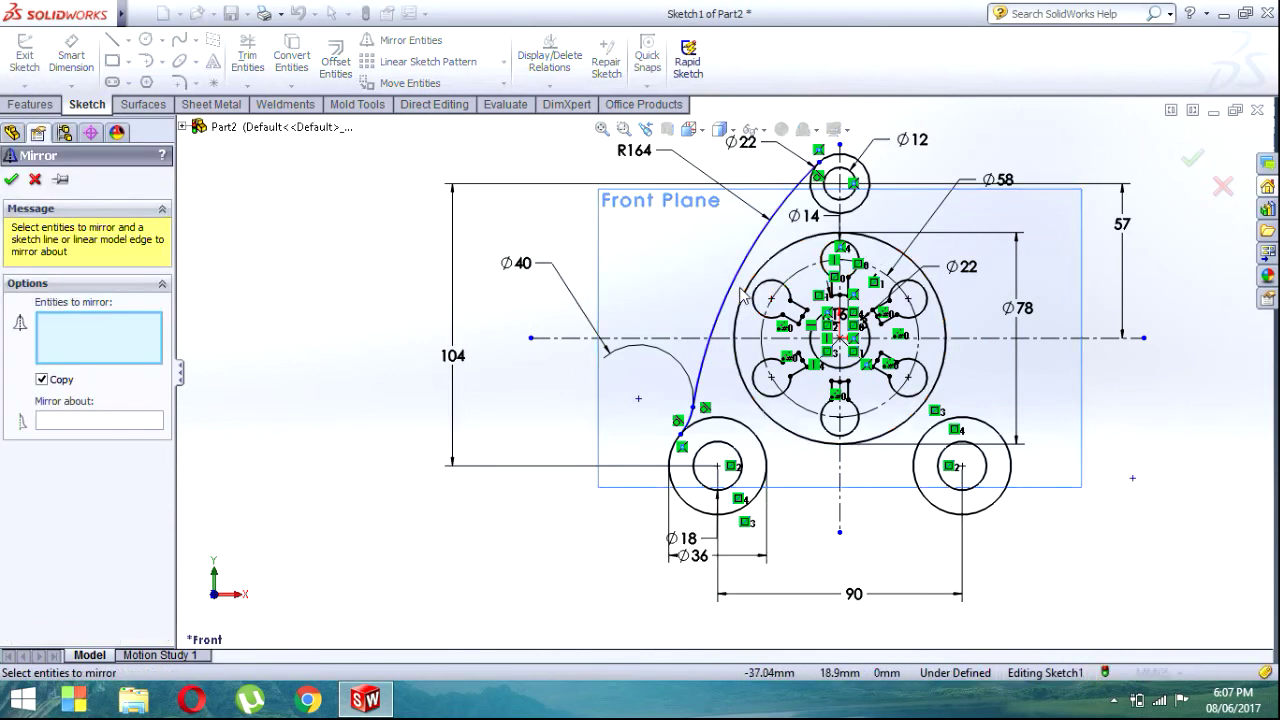
{"action": "left_click", "coordinate": [691, 423]}
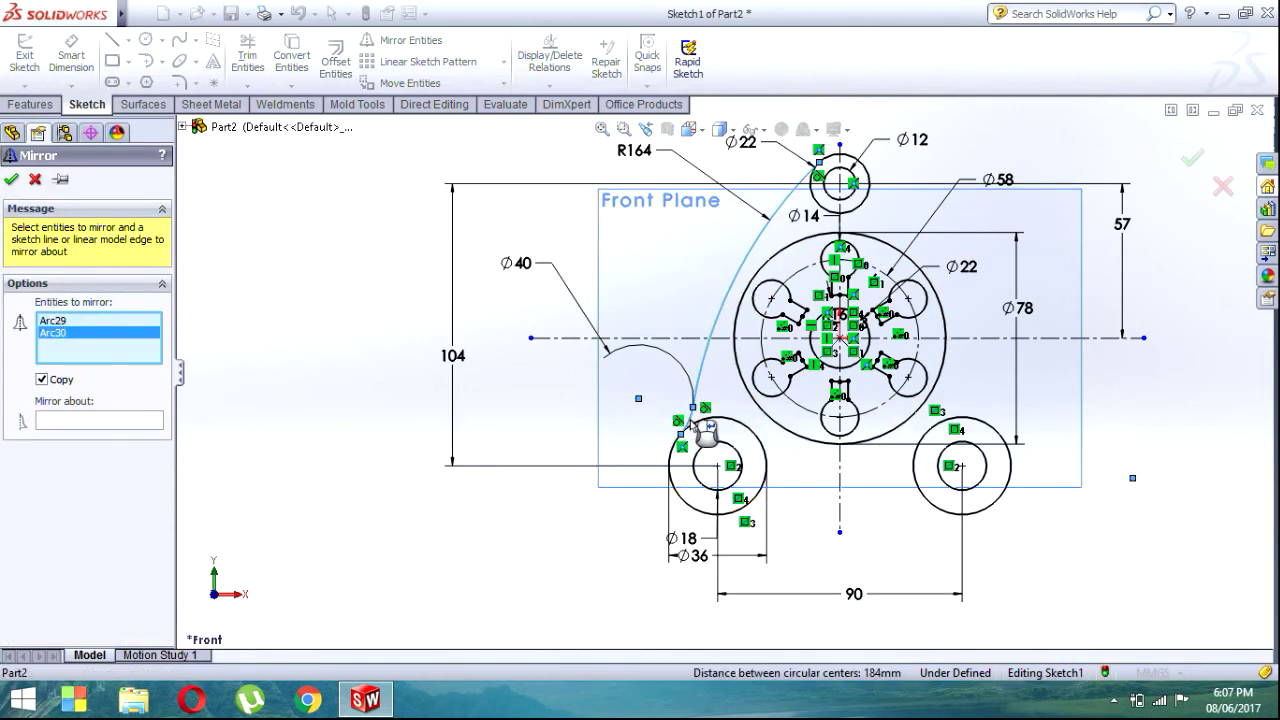
{"action": "right_click", "coordinate": [836, 450]}
{"action": "right_click", "coordinate": [806, 546]}
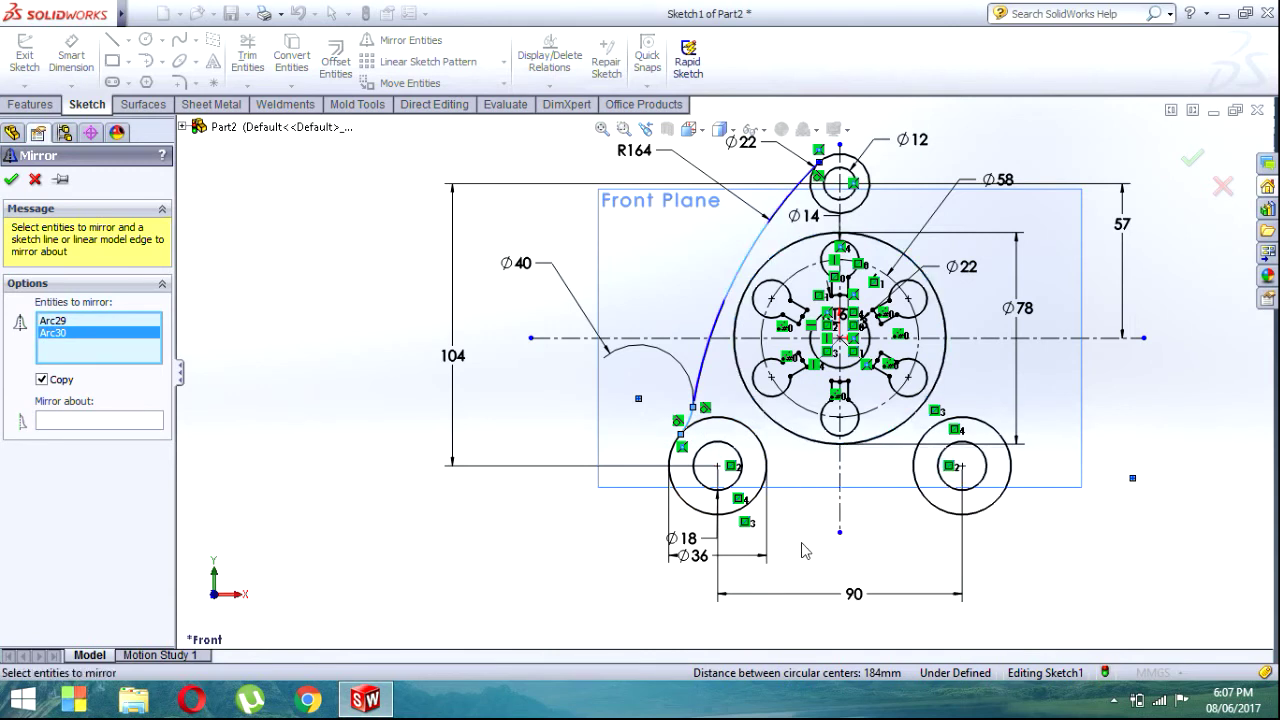
{"action": "right_click", "coordinate": [803, 546]}
{"action": "left_click", "coordinate": [49, 427]}
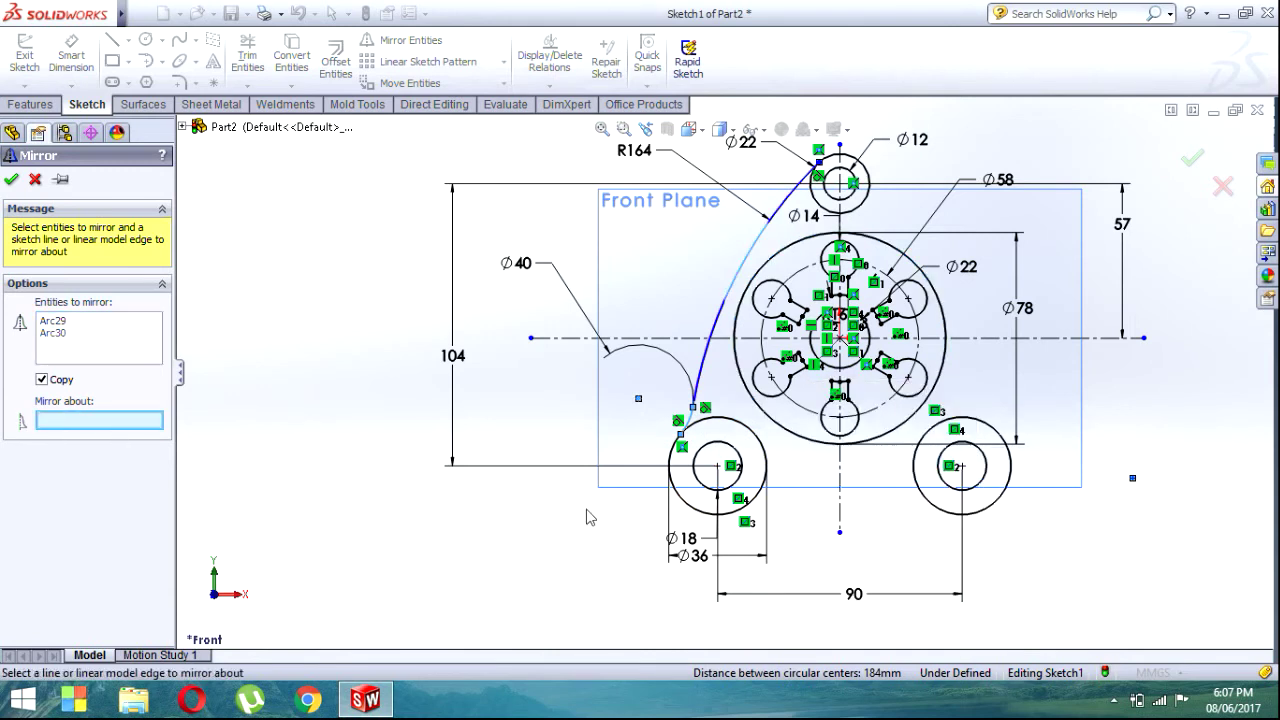
{"action": "left_click", "coordinate": [841, 514]}
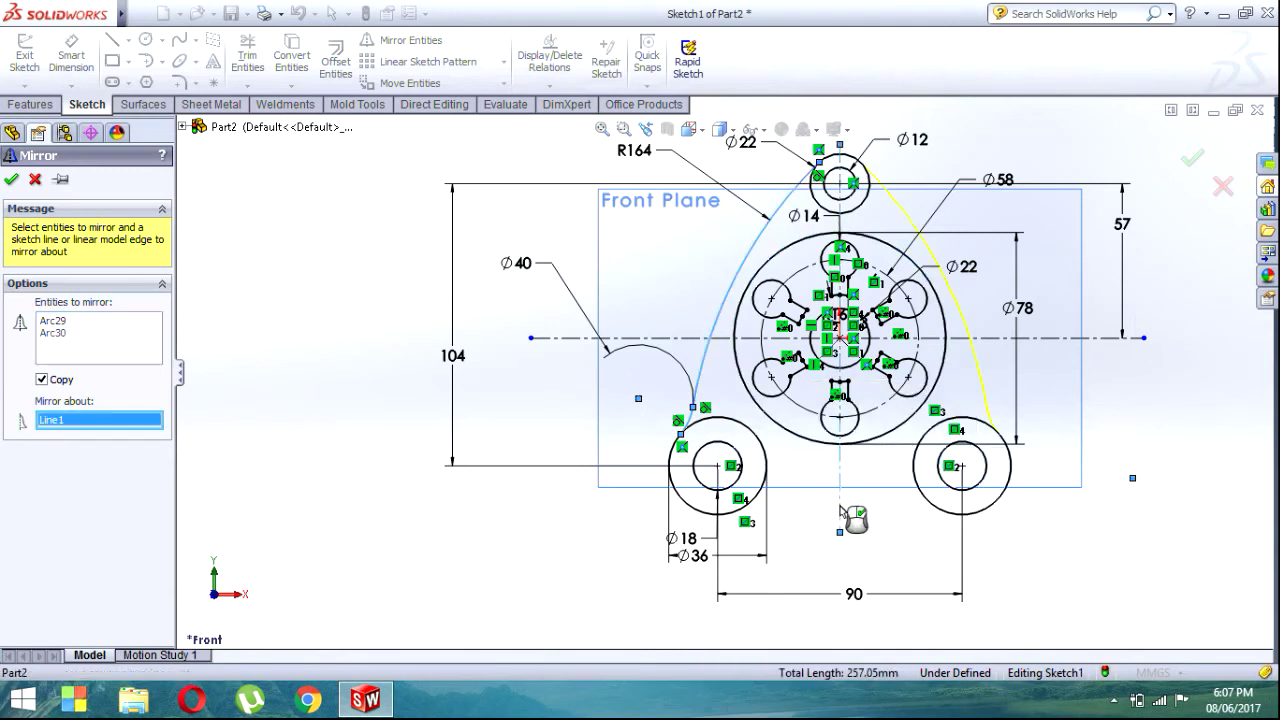
{"action": "left_click", "coordinate": [12, 179]}
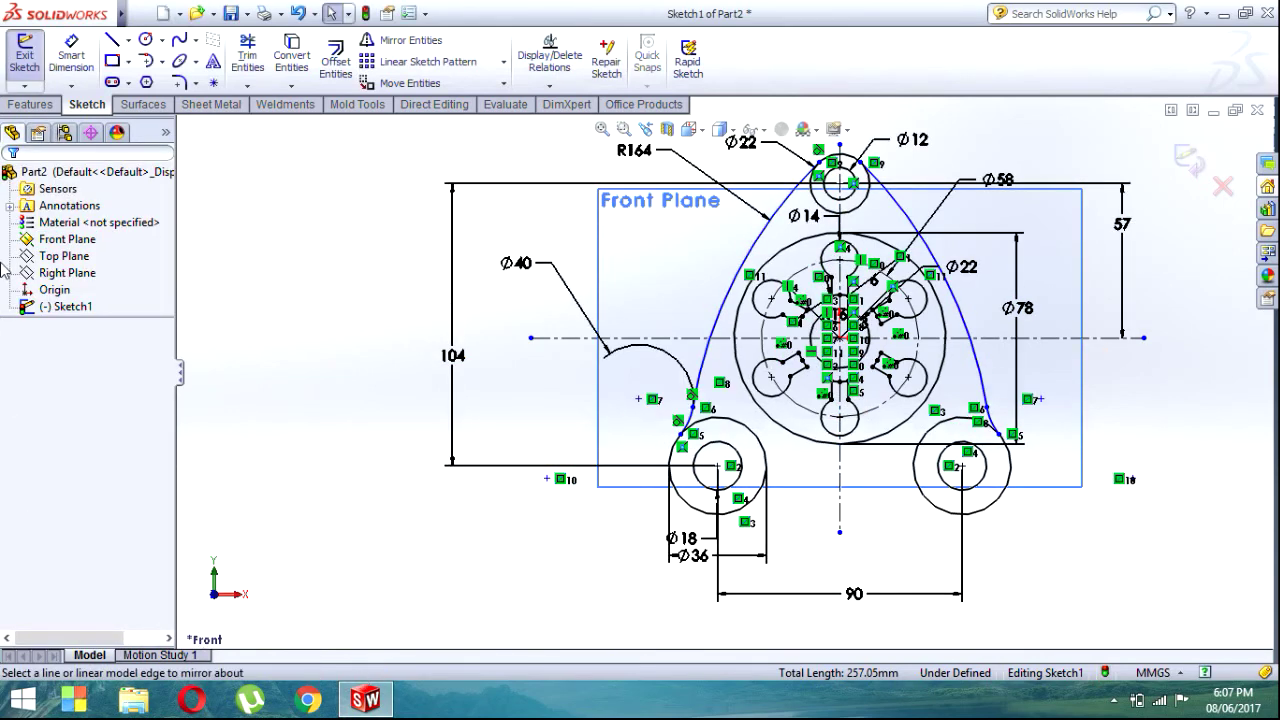
{"action": "left_click", "coordinate": [113, 42]}
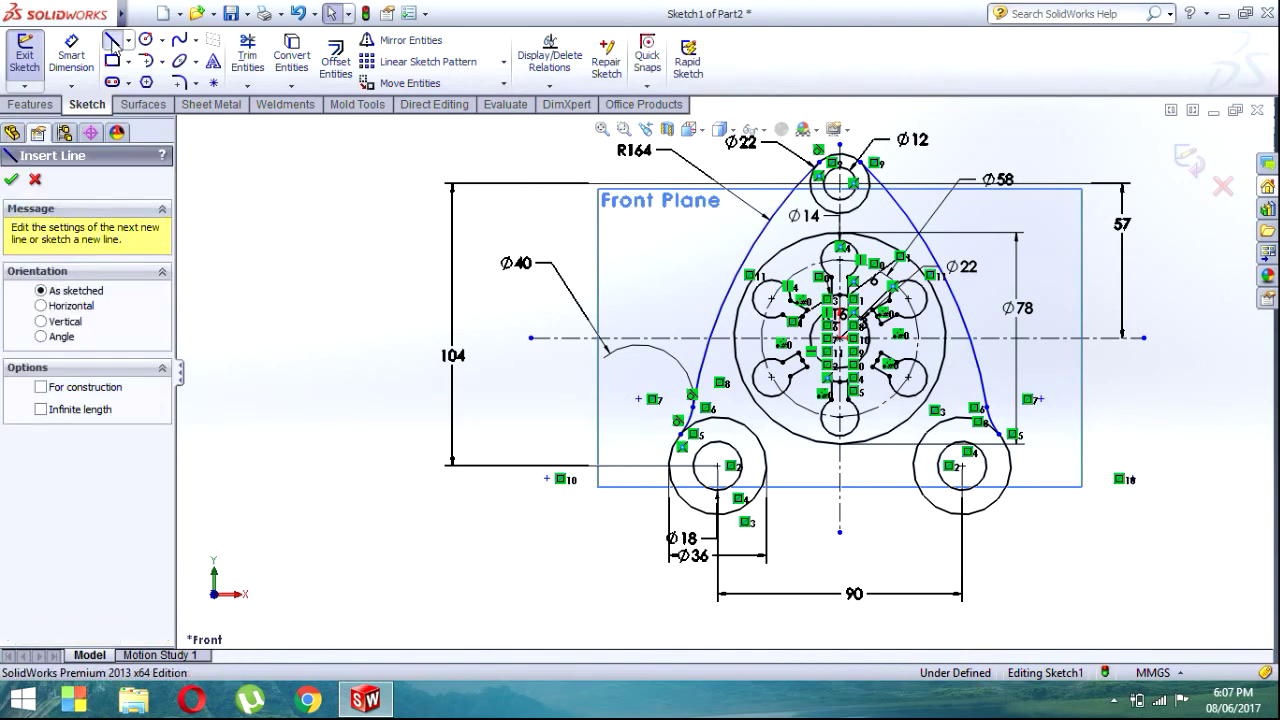
Step: Draw a straight line joining the bottoms of the two lower lug circles
{"action": "left_click", "coordinate": [716, 516]}
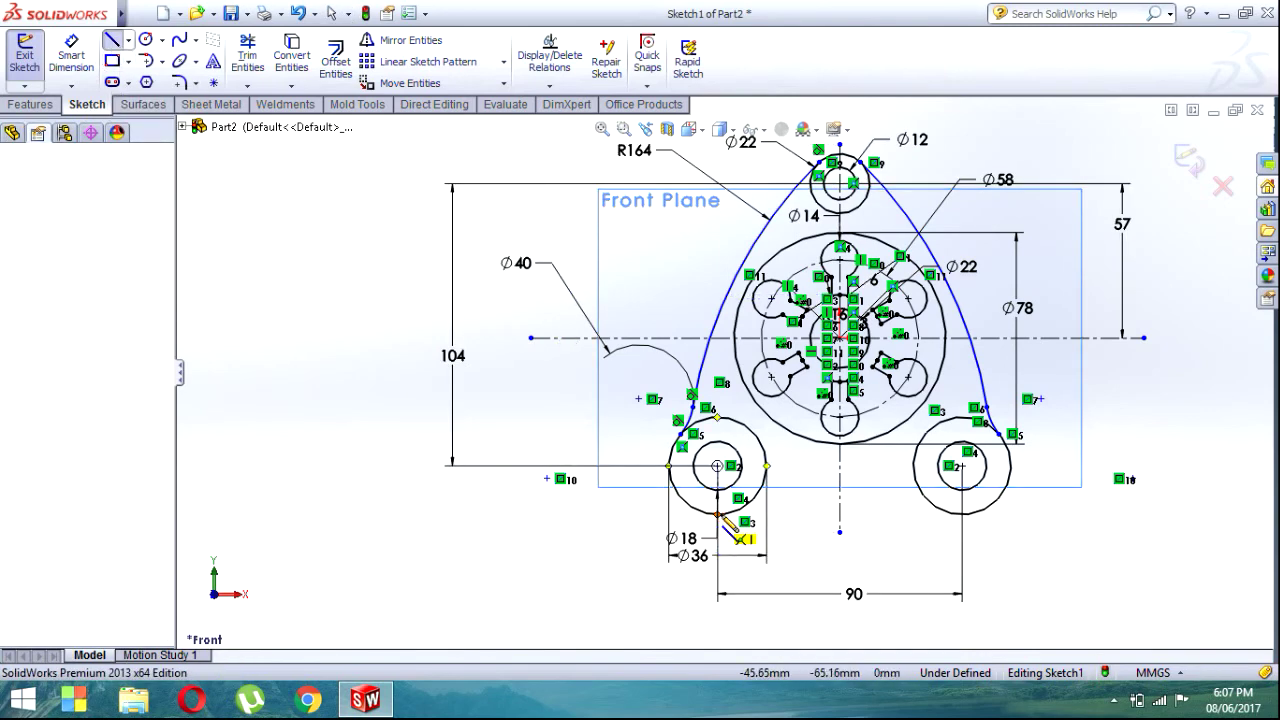
{"action": "left_click", "coordinate": [962, 516]}
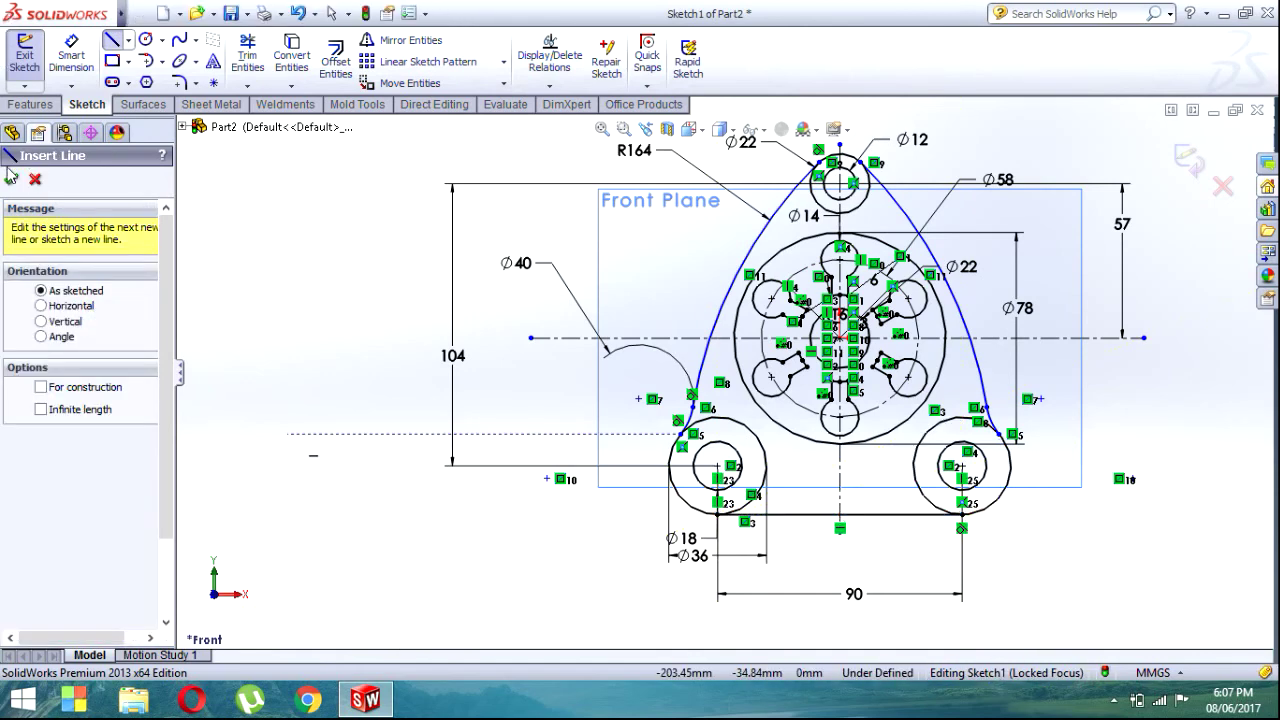
{"action": "left_click", "coordinate": [12, 179]}
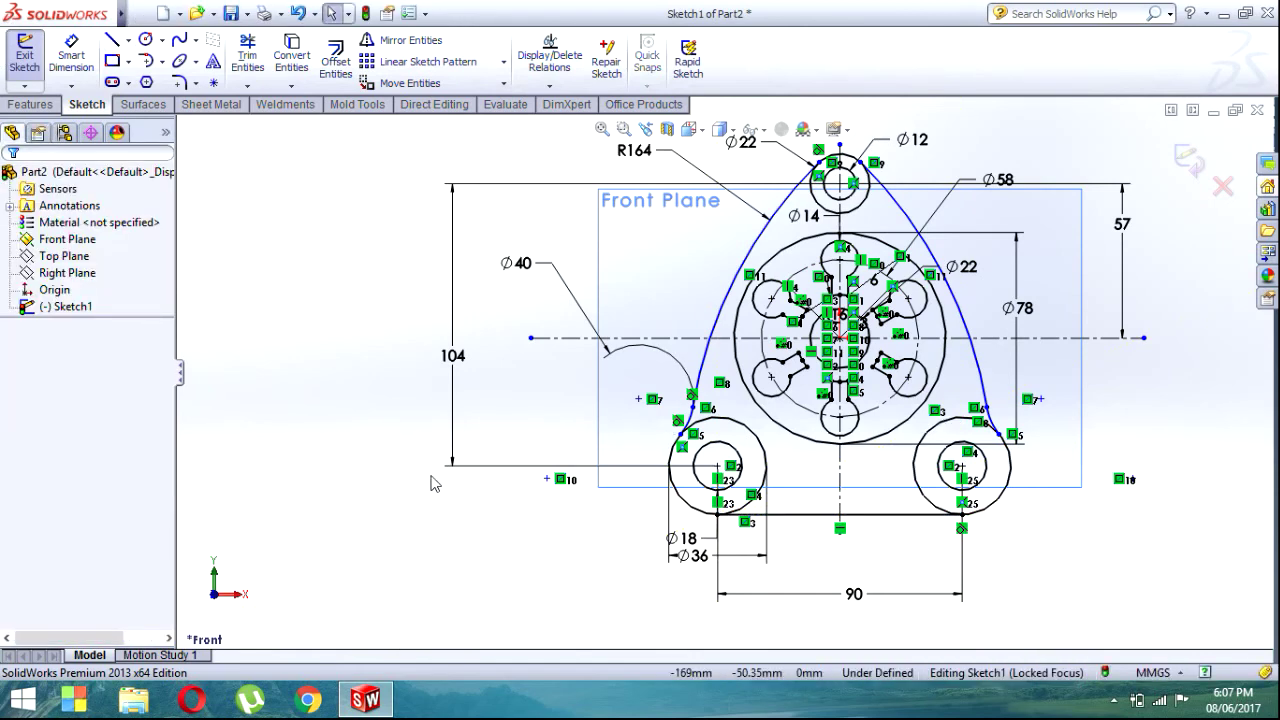
Step: Exit Sketch1 with the outline complete
{"action": "left_click", "coordinate": [739, 284]}
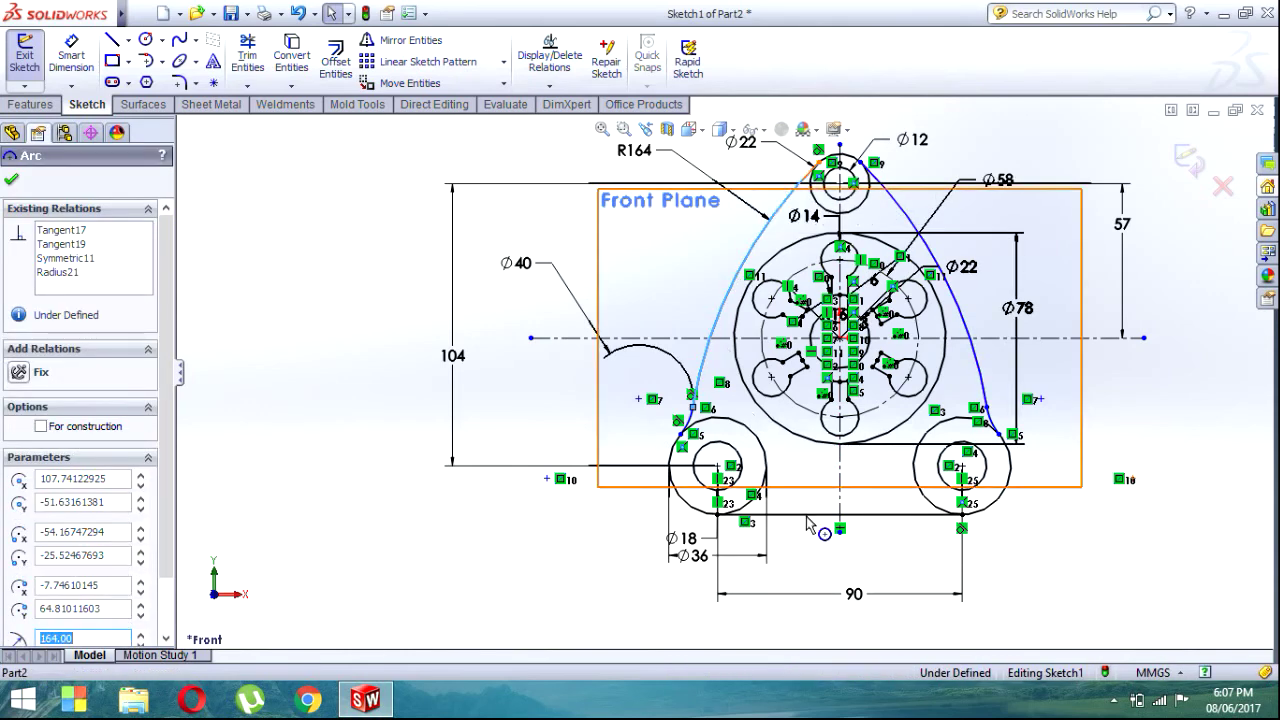
{"action": "left_click", "coordinate": [1070, 594]}
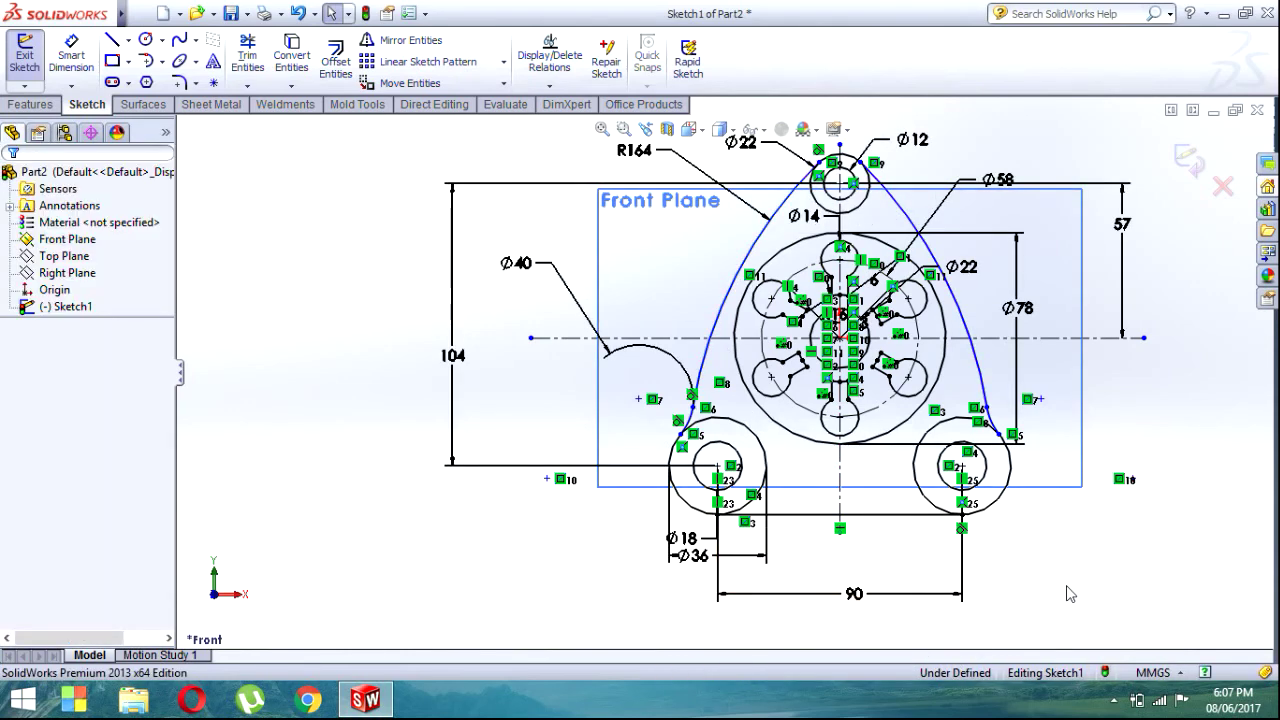
{"action": "left_click", "coordinate": [1185, 166]}
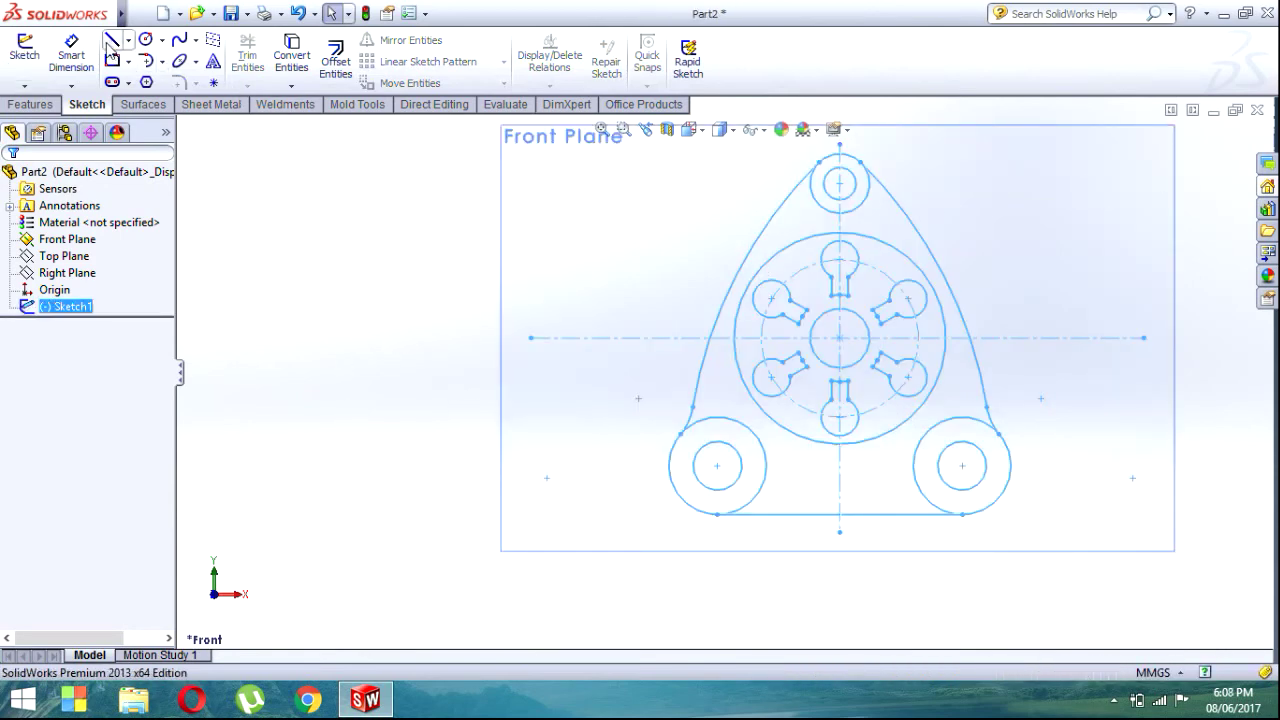
Step: Start a boss extrusion and select the main region, lug areas, central disc and top lug contours
{"action": "left_click", "coordinate": [31, 105]}
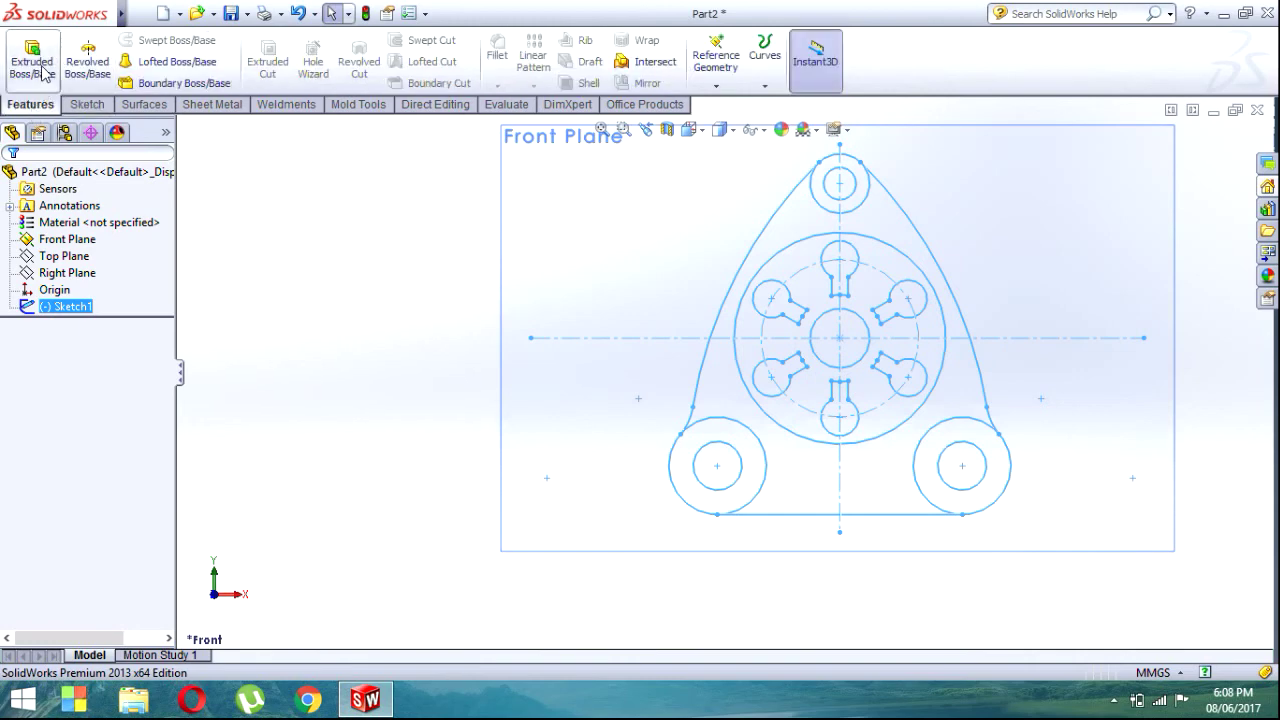
{"action": "left_click", "coordinate": [32, 62]}
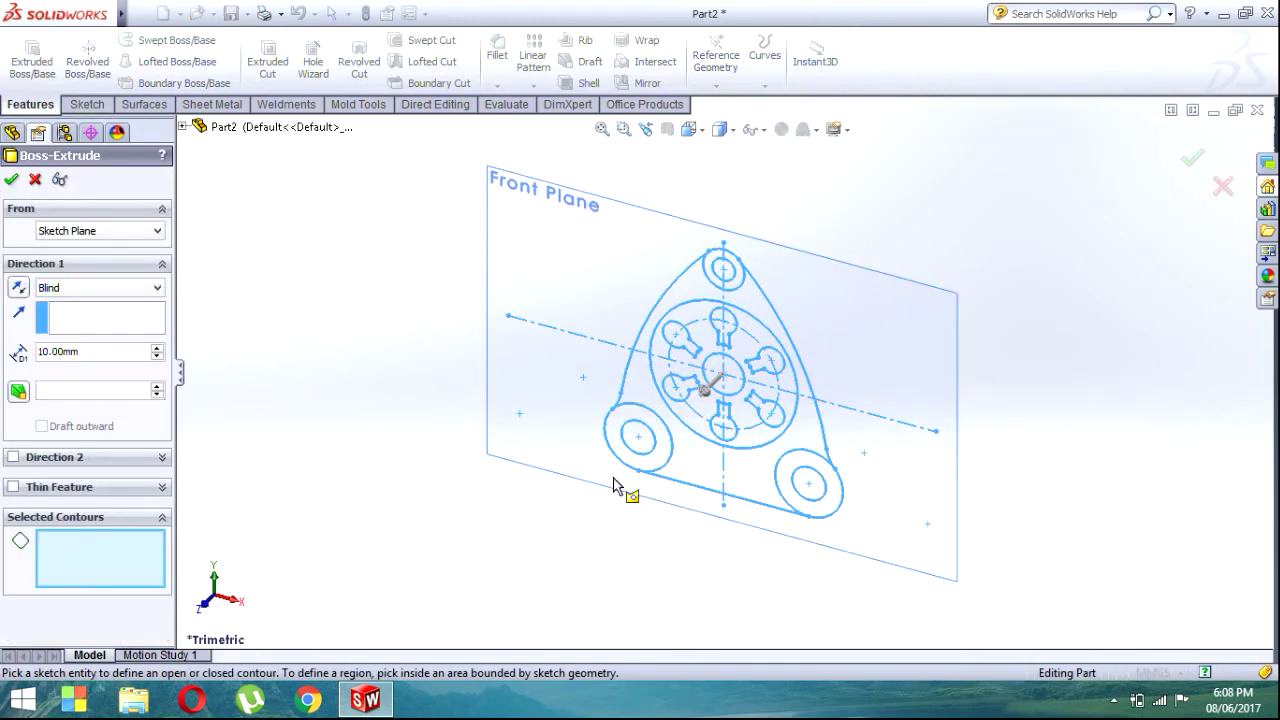
{"action": "left_click", "coordinate": [648, 390]}
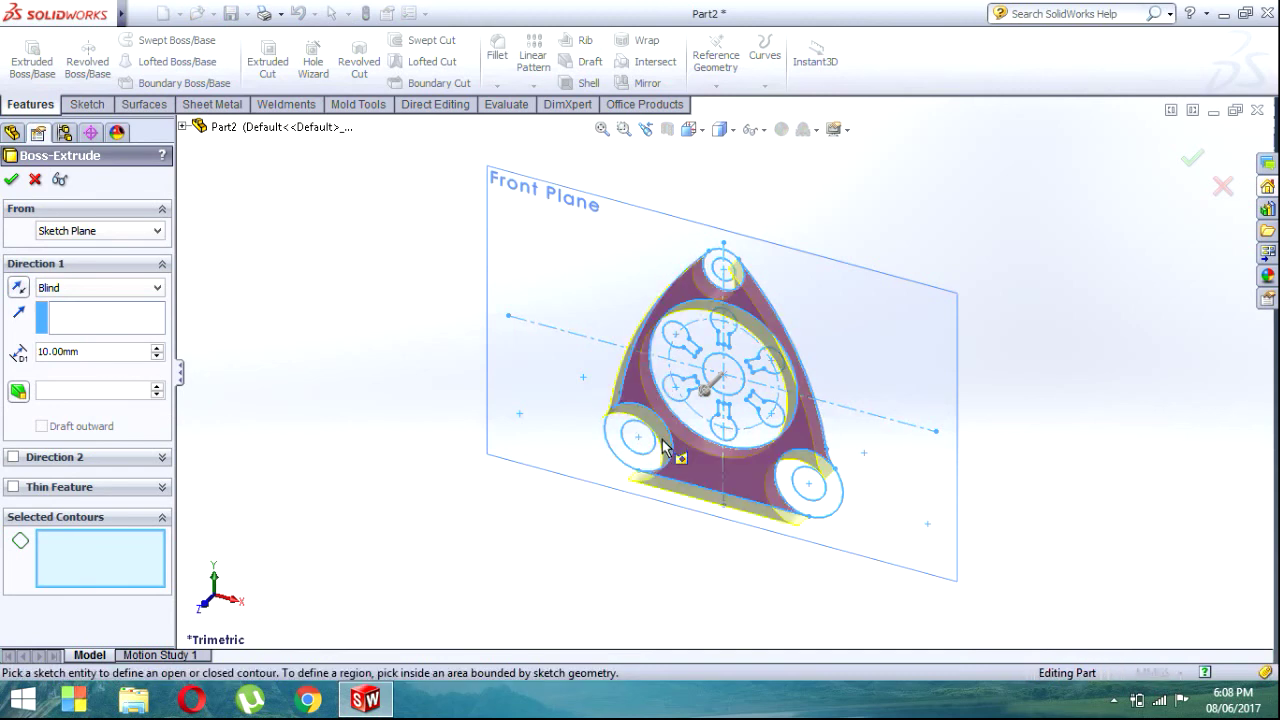
{"action": "left_click", "coordinate": [785, 515]}
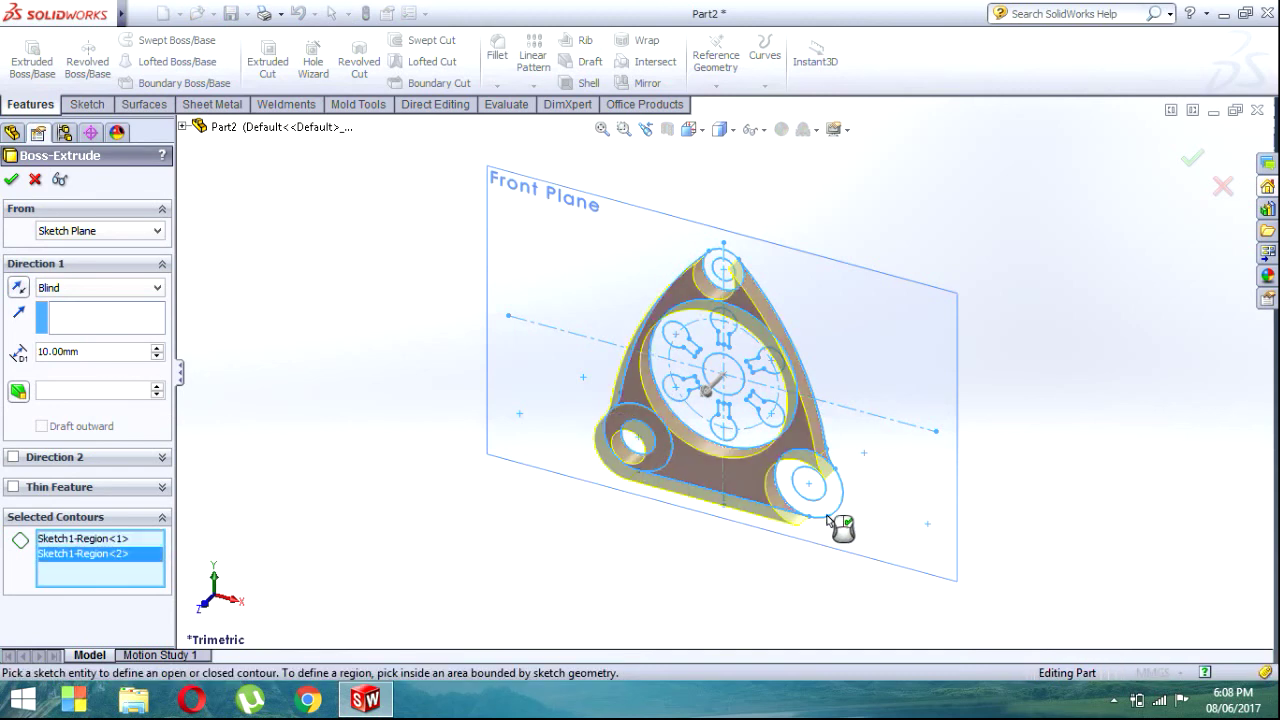
{"action": "left_click", "coordinate": [826, 515]}
{"action": "left_click", "coordinate": [683, 415]}
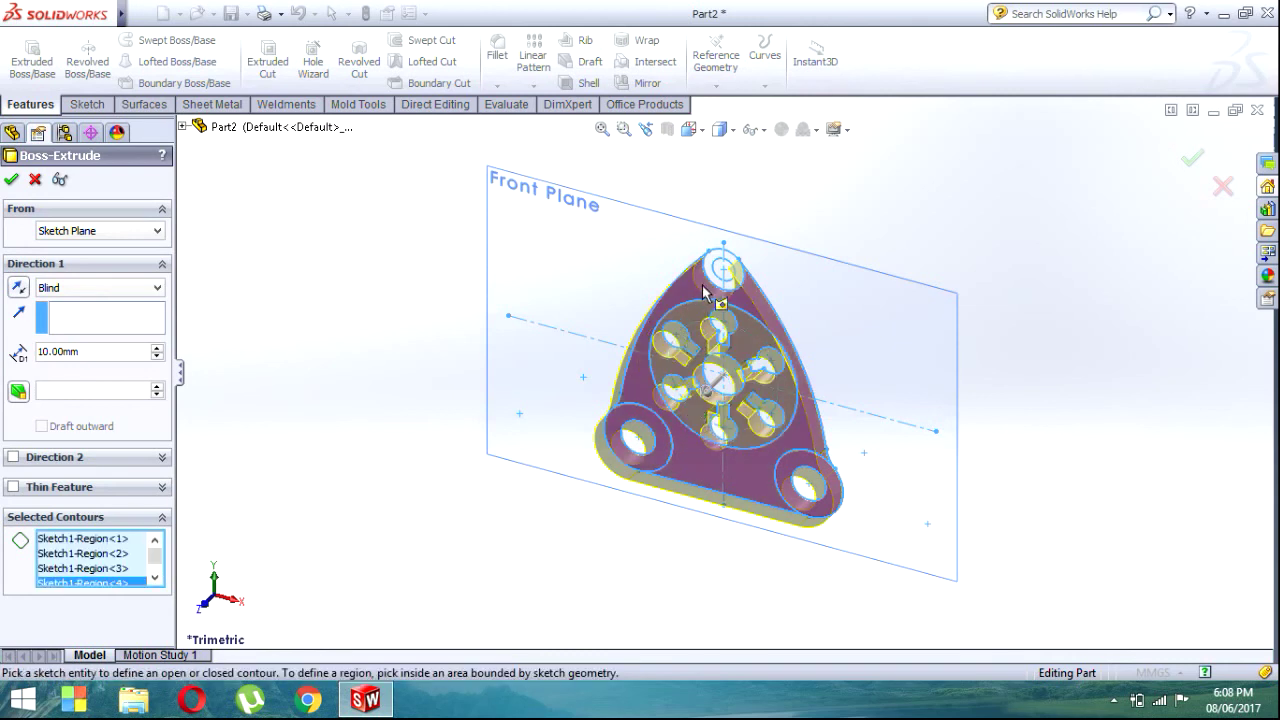
{"action": "left_click", "coordinate": [708, 284]}
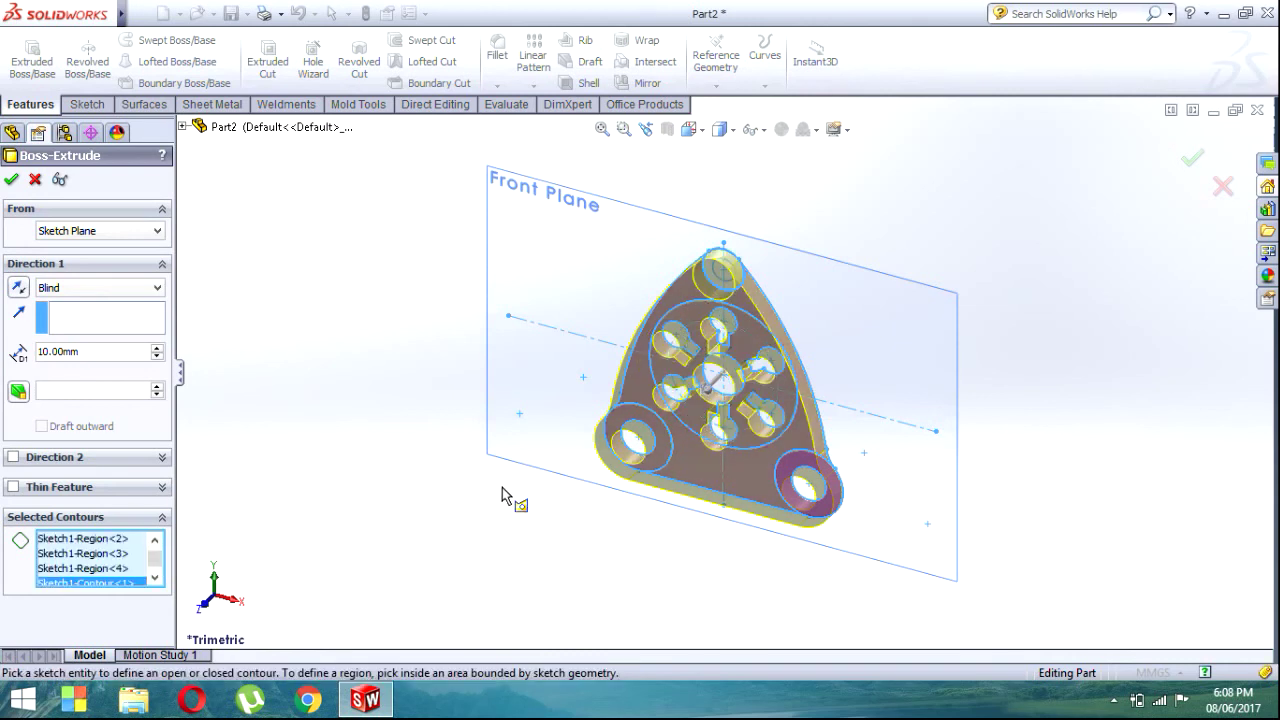
{"action": "left_click", "coordinate": [724, 283]}
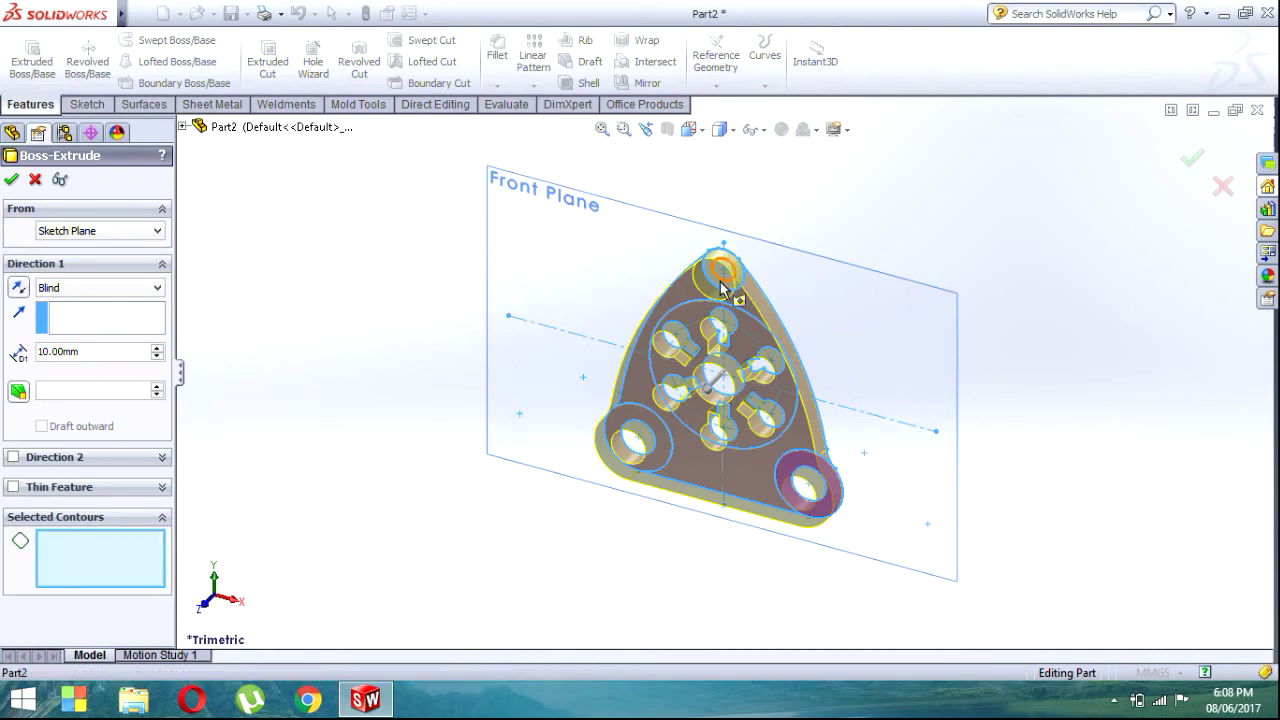
Step: Extrude Mid Plane to 70 mm and confirm Boss-Extrude1
{"action": "left_click", "coordinate": [103, 290]}
{"action": "left_click", "coordinate": [120, 364]}
{"action": "left_click", "coordinate": [157, 349]}
{"action": "left_click", "coordinate": [157, 349]}
{"action": "left_click", "coordinate": [157, 349]}
{"action": "left_click", "coordinate": [157, 349]}
{"action": "left_click", "coordinate": [157, 349]}
{"action": "left_click", "coordinate": [157, 349]}
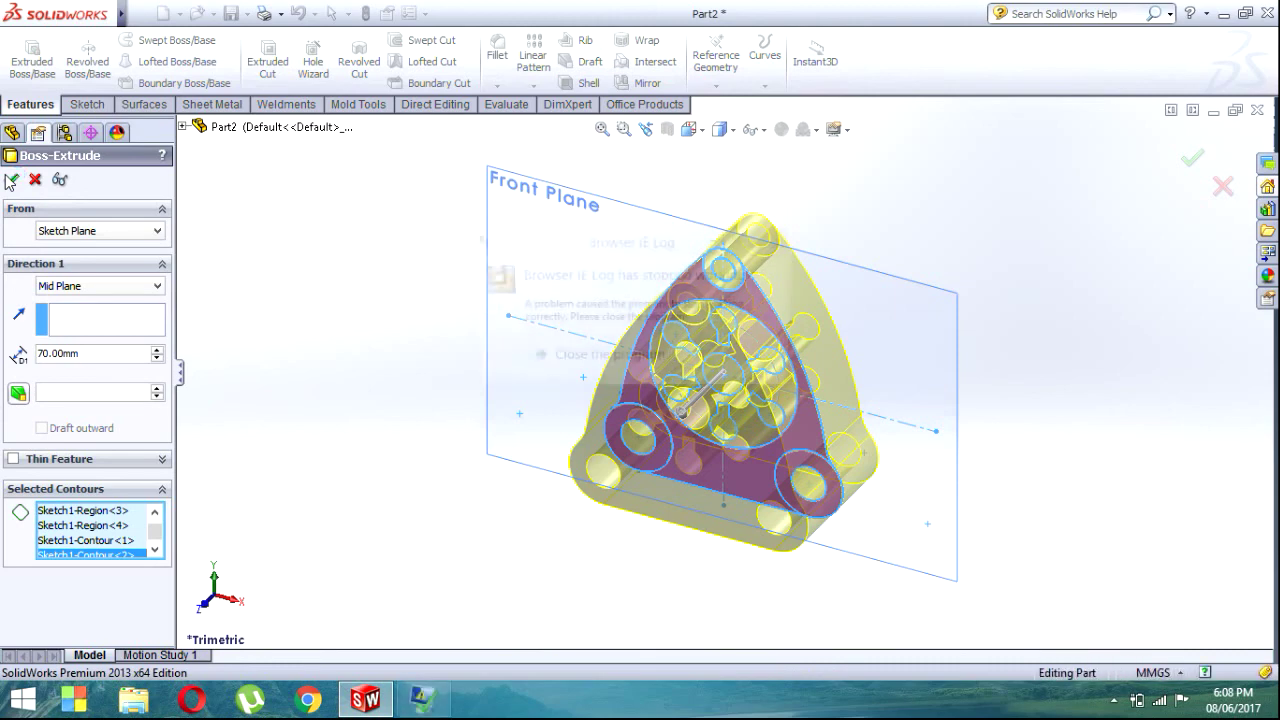
{"action": "left_click", "coordinate": [11, 180]}
{"action": "left_click", "coordinate": [548, 355]}
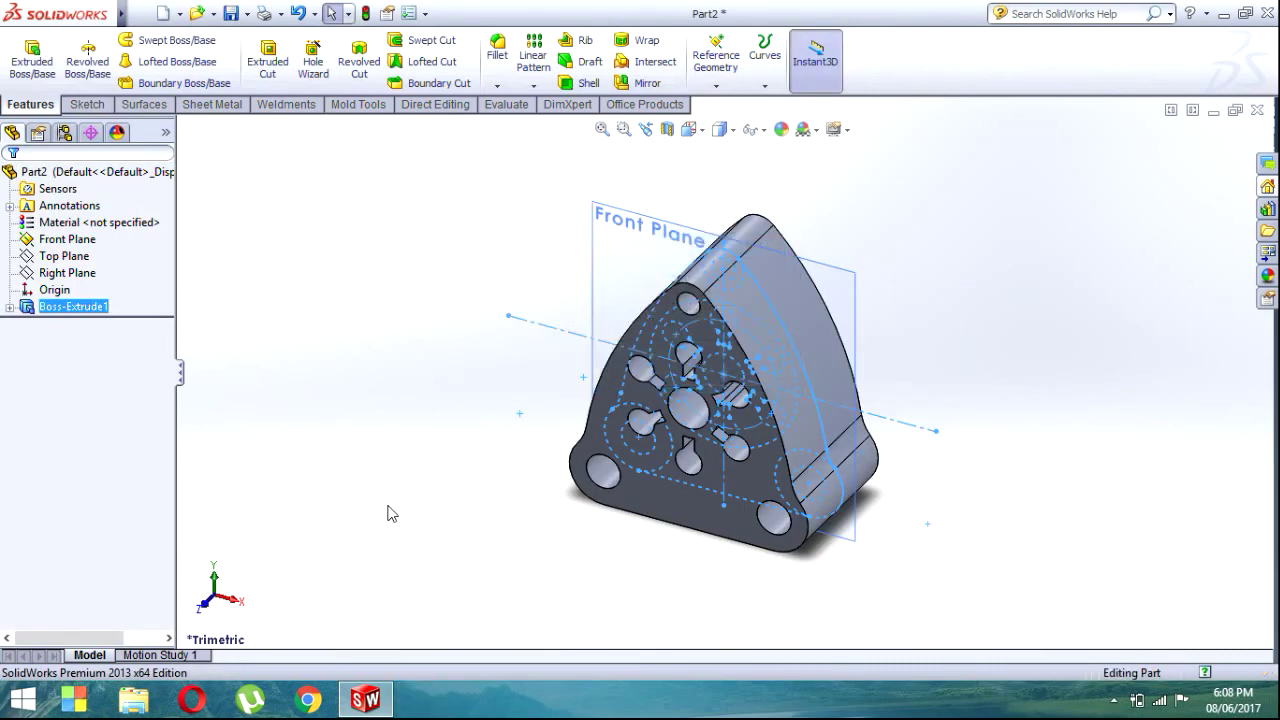
Step: Orbit the solid part, then close Part2 without saving changes
{"action": "left_click", "coordinate": [391, 513]}
{"action": "mouse_move", "coordinate": [466, 517]}
{"action": "middle_mouse_down"}
{"action": "mouse_move", "coordinate": [498, 404]}
{"action": "mouse_move", "coordinate": [491, 437]}
{"action": "mouse_move", "coordinate": [563, 503]}
{"action": "mouse_move", "coordinate": [797, 591]}
{"action": "mouse_move", "coordinate": [757, 663]}
{"action": "middle_mouse_up"}
{"action": "left_click", "coordinate": [1256, 110]}
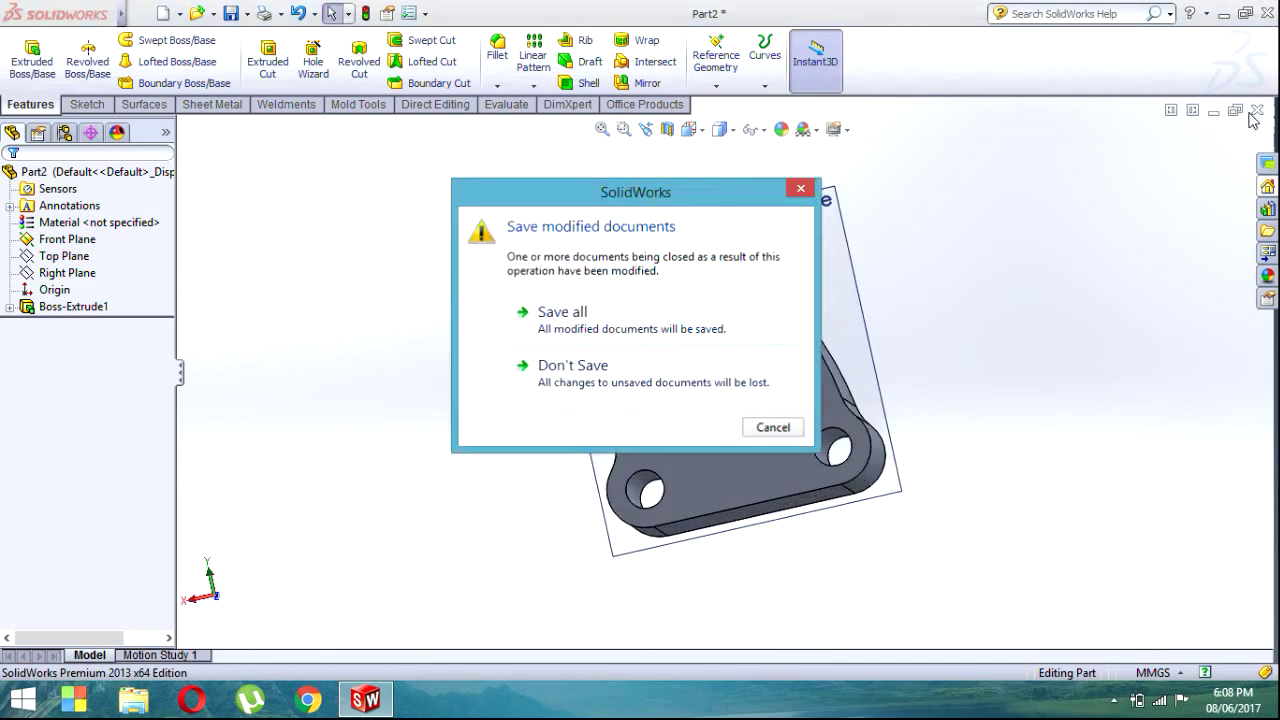
{"action": "left_click", "coordinate": [540, 366]}
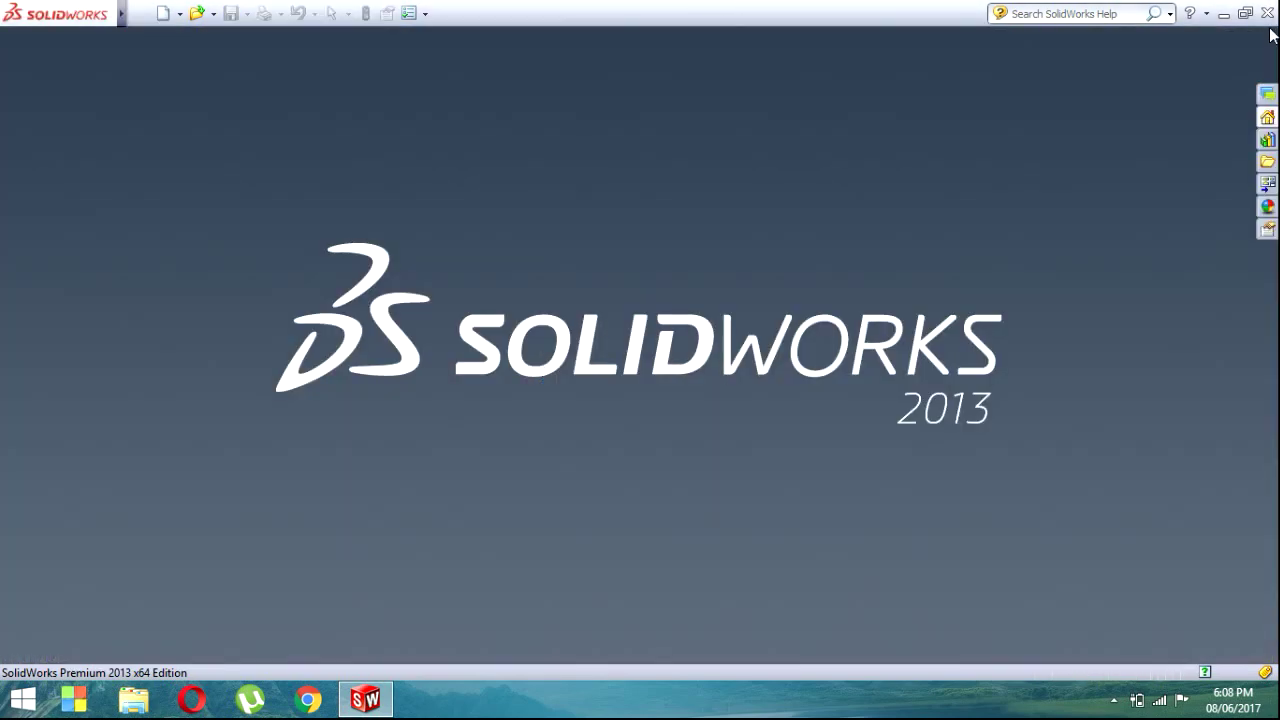